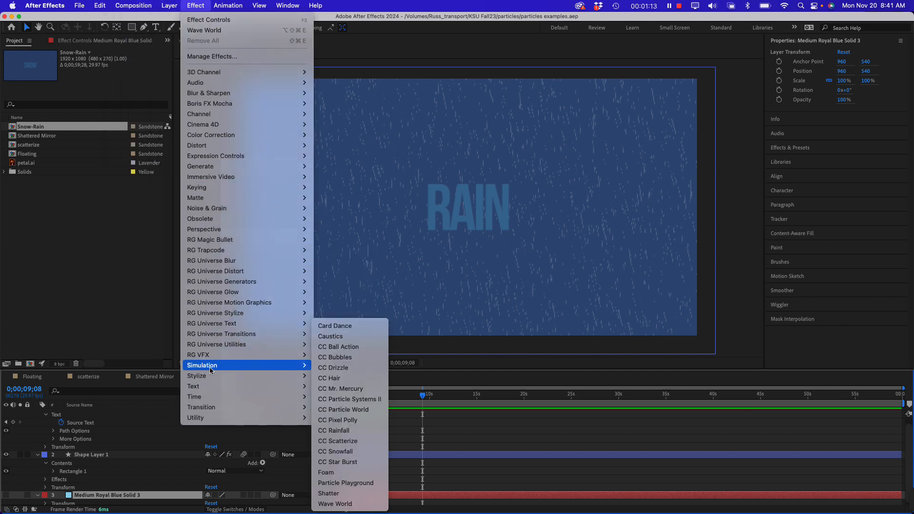
Browse the simulation effects and search the effects library for "Particle"
{"action": "mouse_move", "coordinate": [295, 366]}
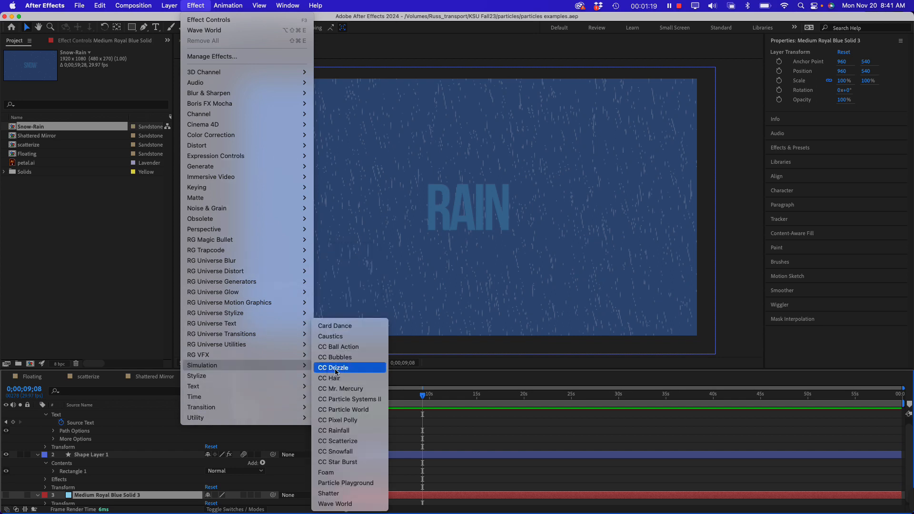
{"action": "left_click", "coordinate": [809, 152]}
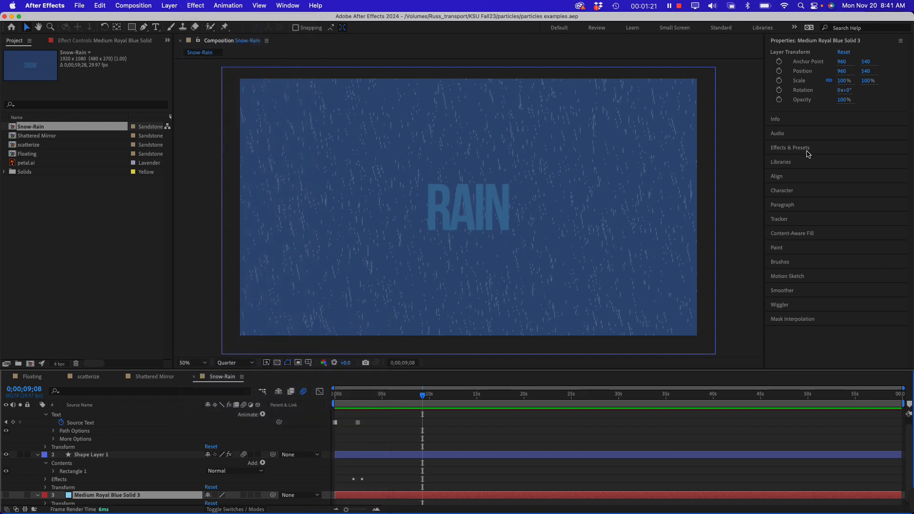
{"action": "left_click", "coordinate": [808, 152]}
{"action": "left_click", "coordinate": [790, 94]}
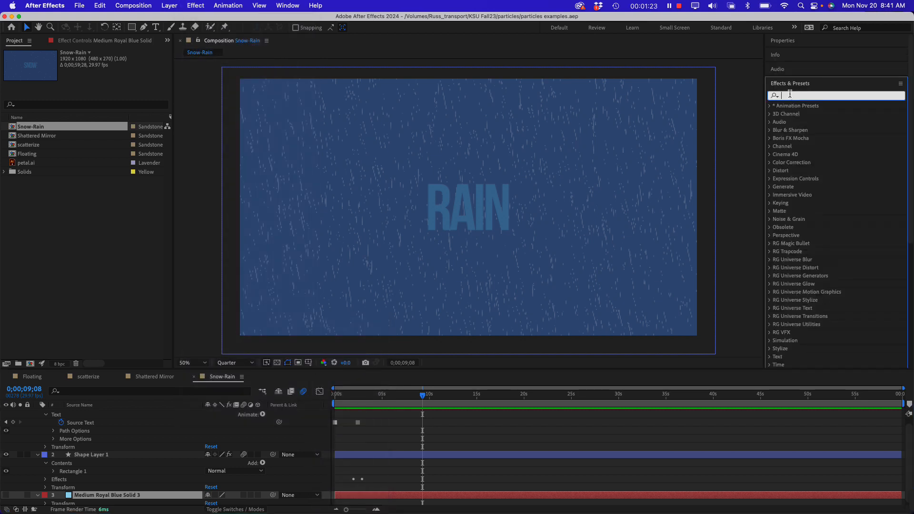
{"action": "type", "text": "Particle"}
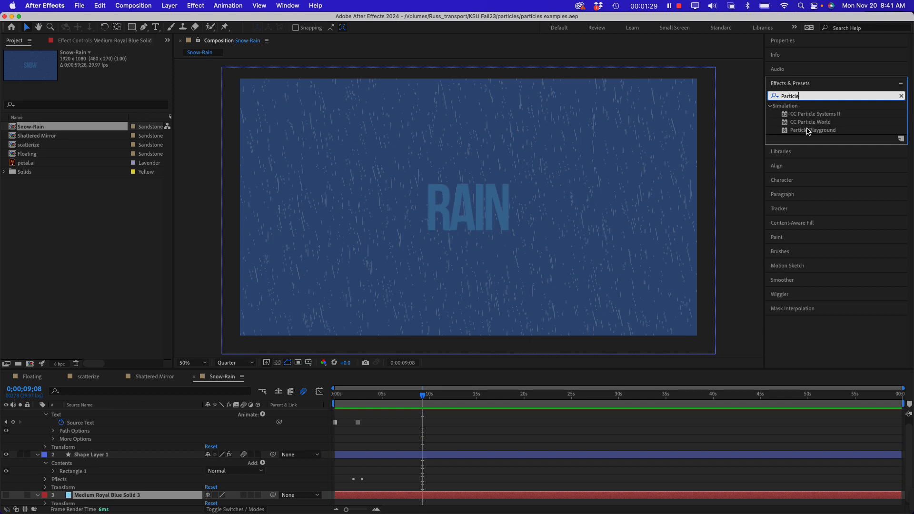
{"action": "left_click", "coordinate": [116, 254]}
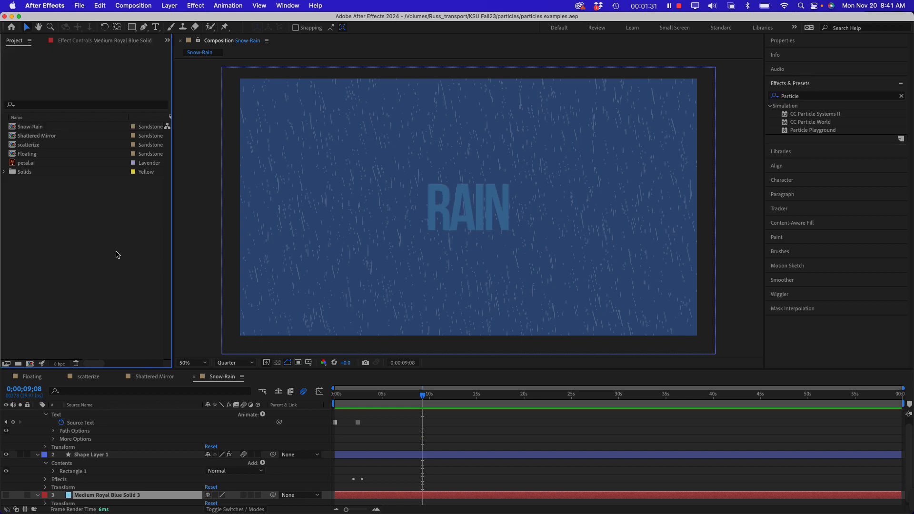
{"action": "left_click", "coordinate": [199, 242]}
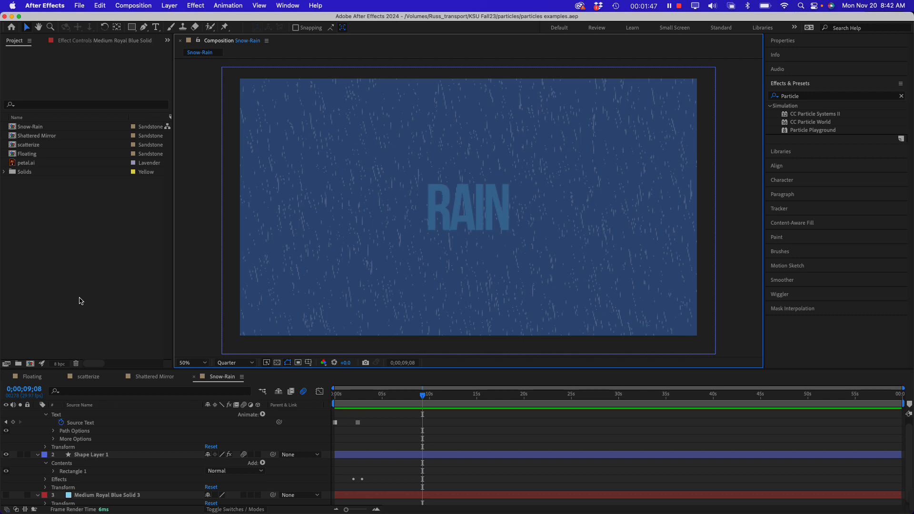
Create a new 1920x1080, 29.97 fps HD composition named Comp 1 and enlarge the viewer area
{"action": "key", "text": "super+n"}
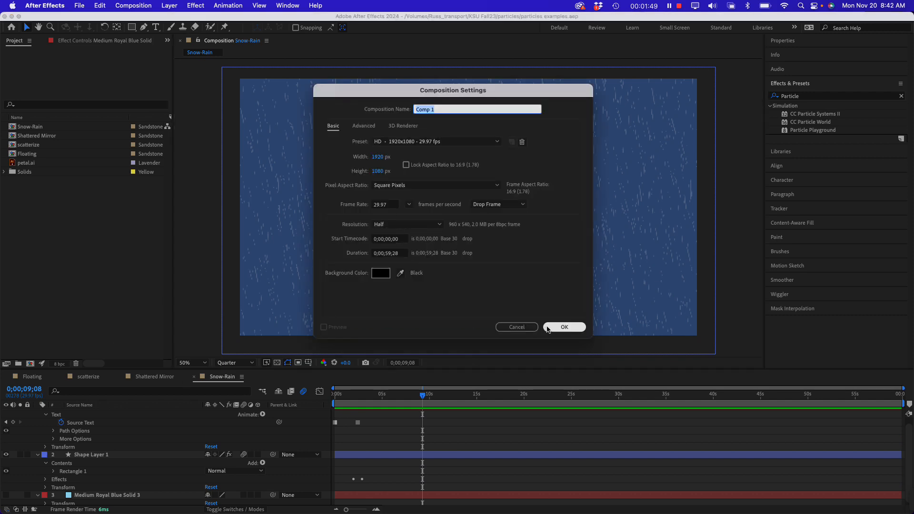
{"action": "left_click", "coordinate": [565, 327]}
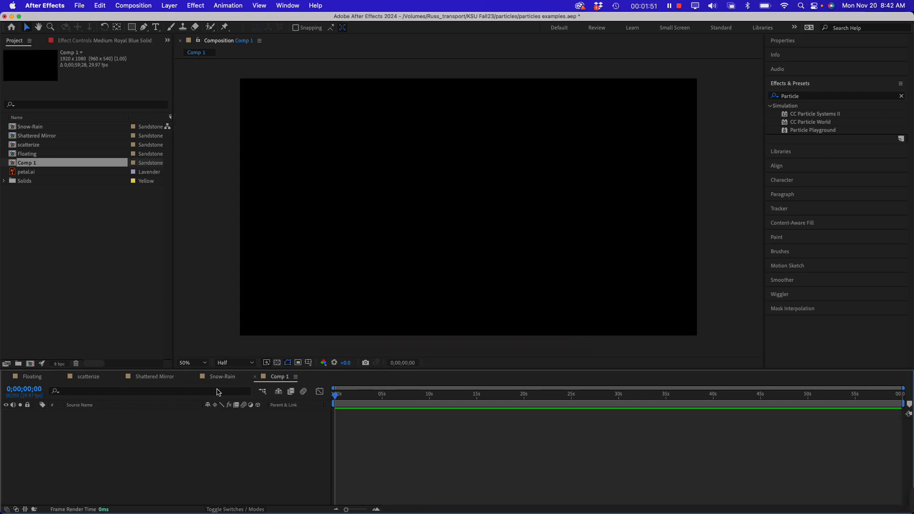
{"action": "left_click_drag", "start_coordinate": [214, 370], "coordinate": [215, 390]}
{"action": "left_click", "coordinate": [106, 306]}
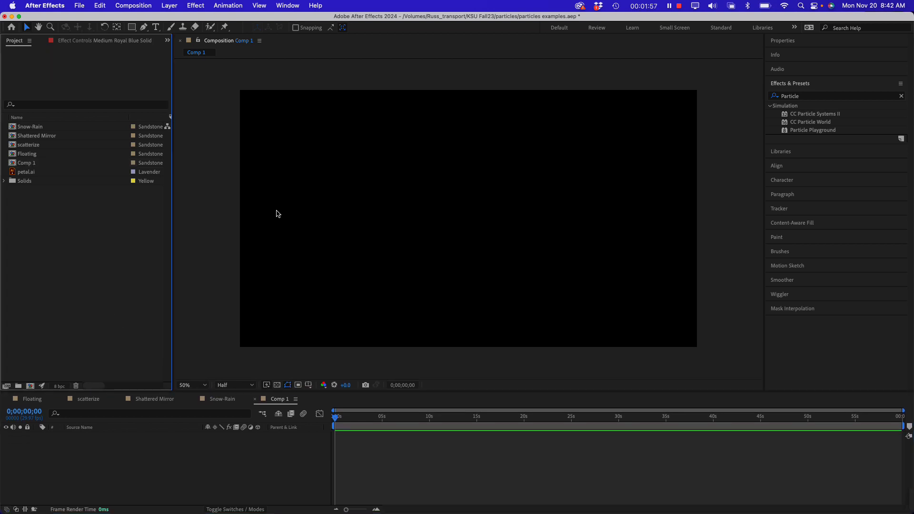
Open the Floating composition and show it in a single view at 50% magnification
{"action": "left_click", "coordinate": [30, 403]}
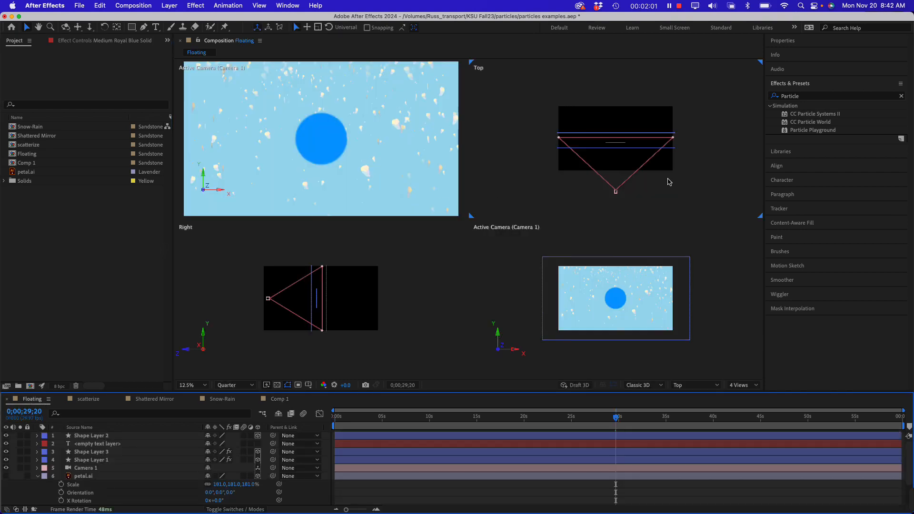
{"action": "left_click", "coordinate": [742, 386]}
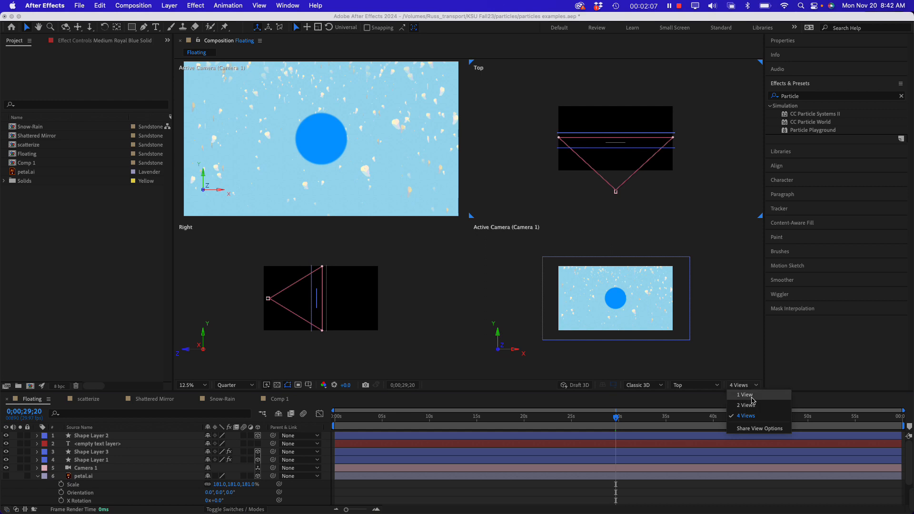
{"action": "left_click", "coordinate": [746, 395]}
{"action": "key", "text": "period"}
{"action": "key", "text": "period"}
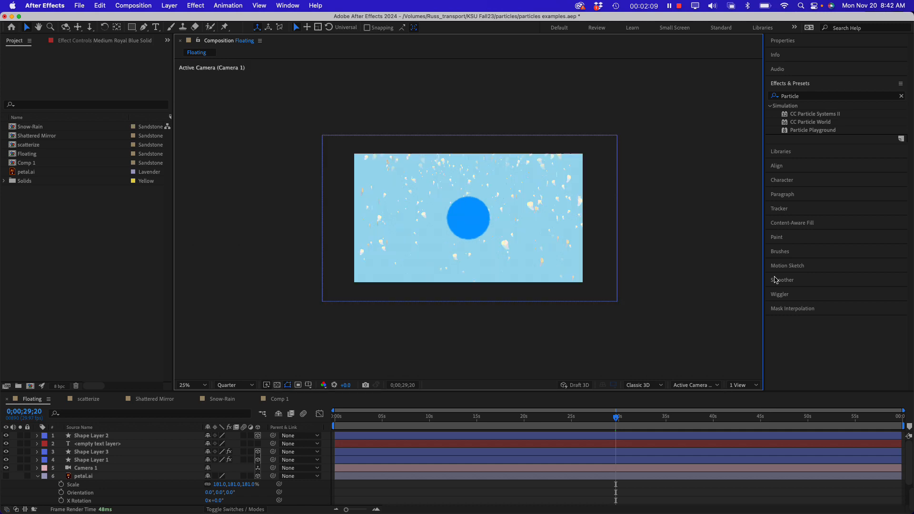
{"action": "key", "text": "comma"}
Preview the Floating composition's petal animation from the first frame, widening the project area slightly, and stop playback
{"action": "left_click", "coordinate": [389, 417]}
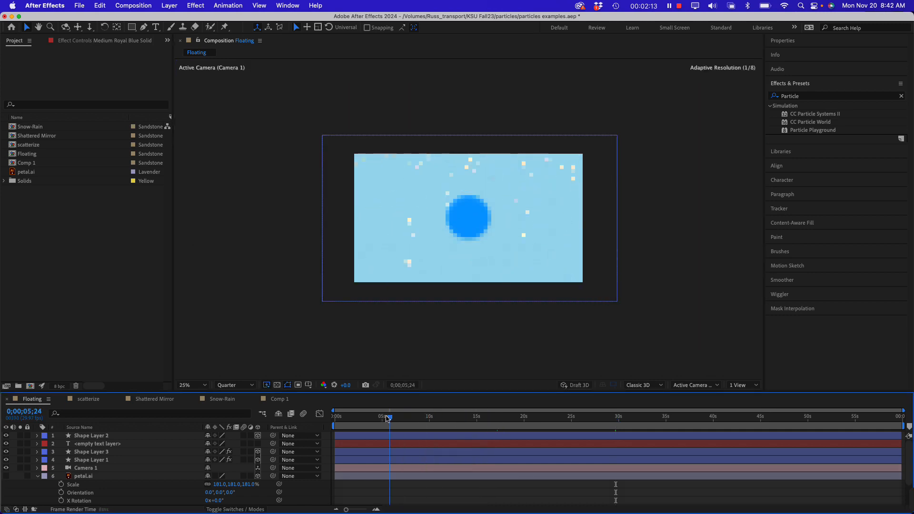
{"action": "left_click_drag", "start_coordinate": [388, 419], "coordinate": [333, 418]}
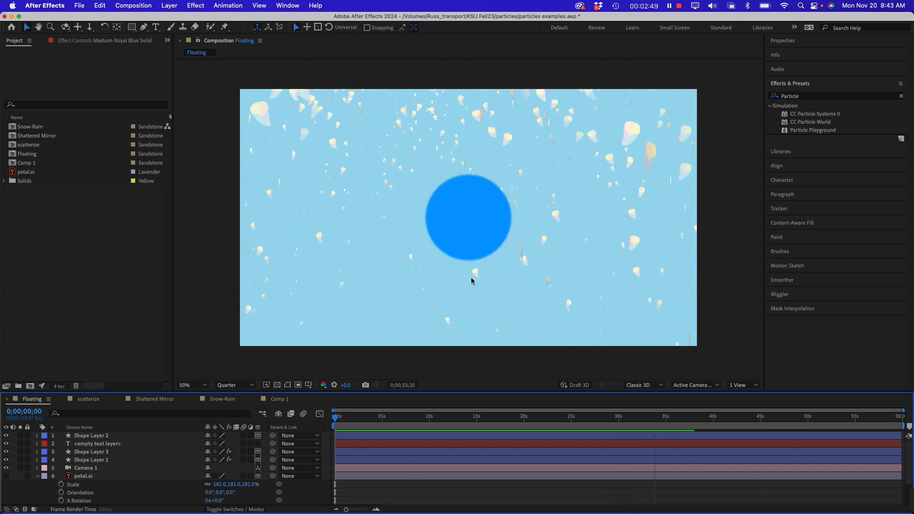
{"action": "left_click", "coordinate": [48, 257]}
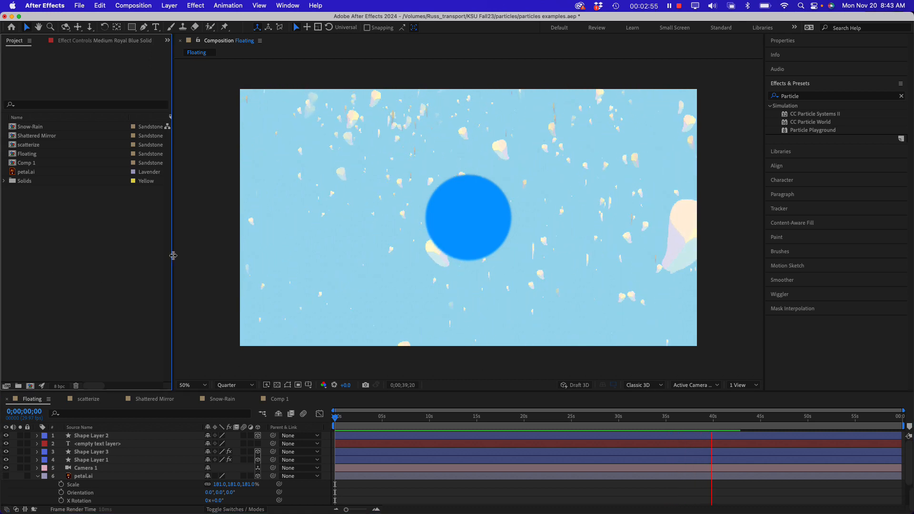
{"action": "left_click_drag", "start_coordinate": [172, 257], "coordinate": [188, 257]}
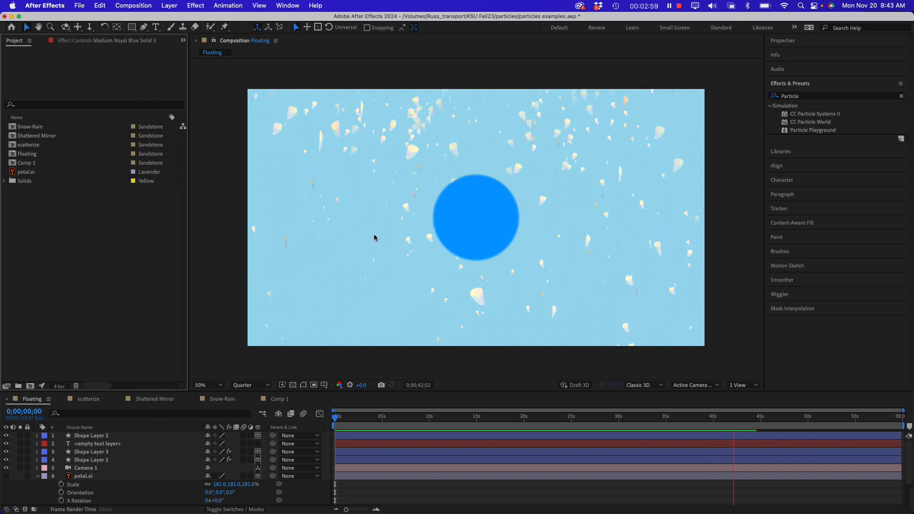
{"action": "key", "text": "space"}
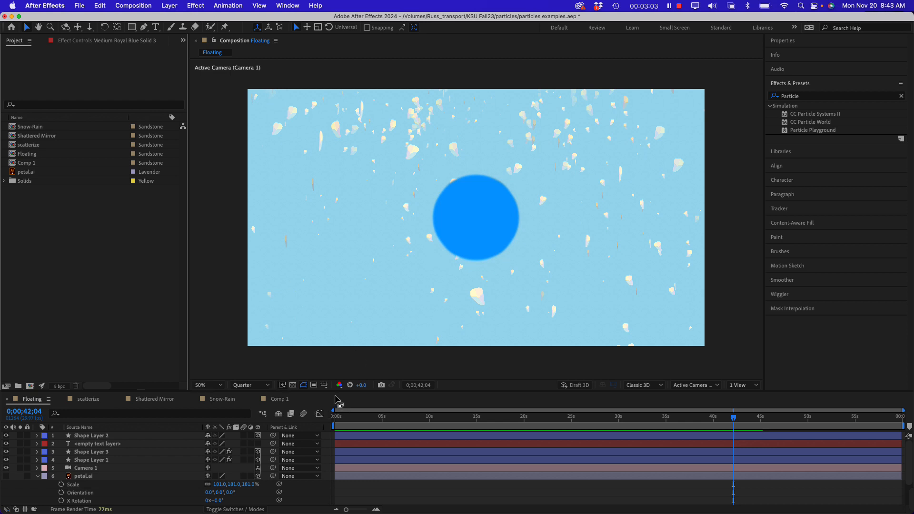
In Comp 1, draw a blue rectangle shape of about 1972 x 1125 px covering the whole frame
{"action": "left_click", "coordinate": [279, 400]}
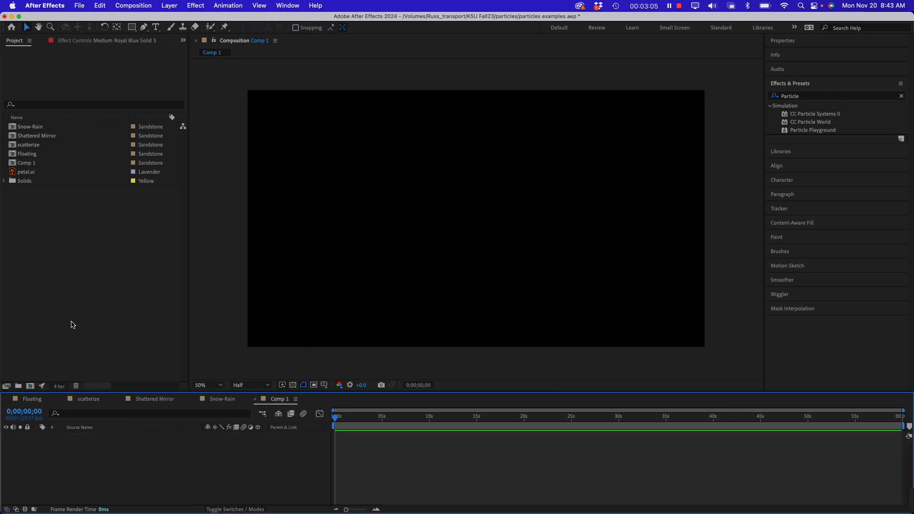
{"action": "left_click", "coordinate": [103, 286]}
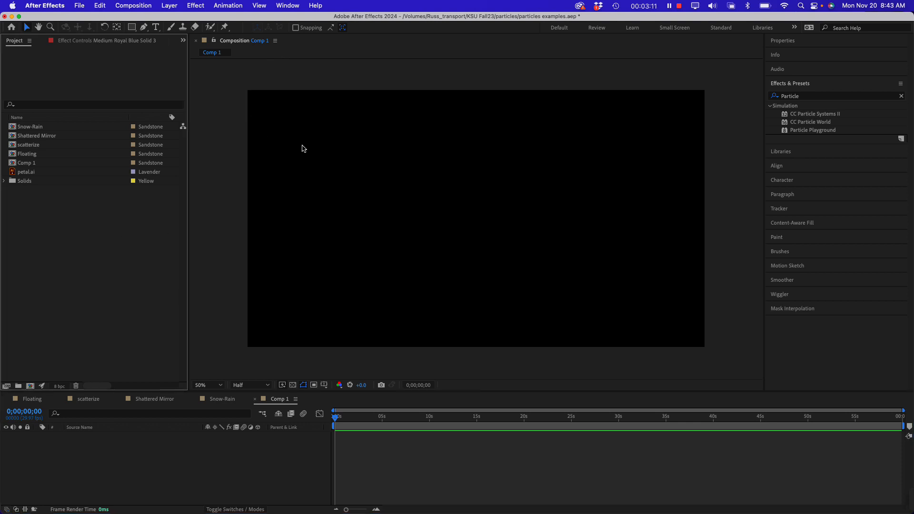
{"action": "left_click", "coordinate": [132, 27]}
{"action": "left_click_drag", "start_coordinate": [242, 86], "coordinate": [712, 355]}
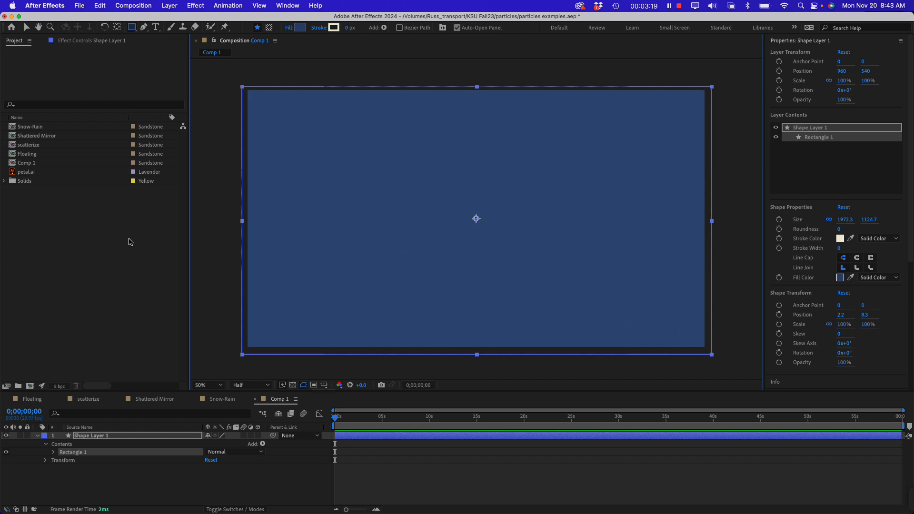
{"action": "left_click", "coordinate": [141, 250]}
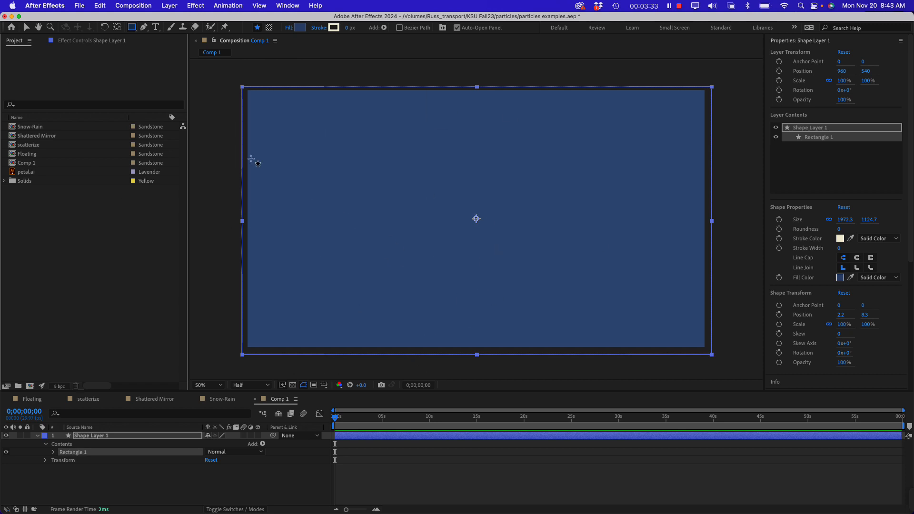
Apply the CC Bubbles simulation effect to Shape Layer 1
{"action": "left_click", "coordinate": [196, 6]}
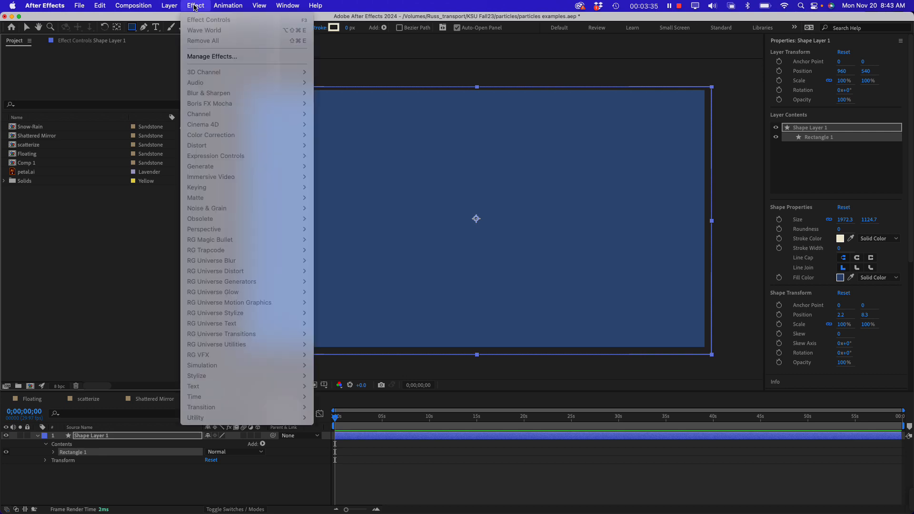
{"action": "mouse_move", "coordinate": [170, 4]}
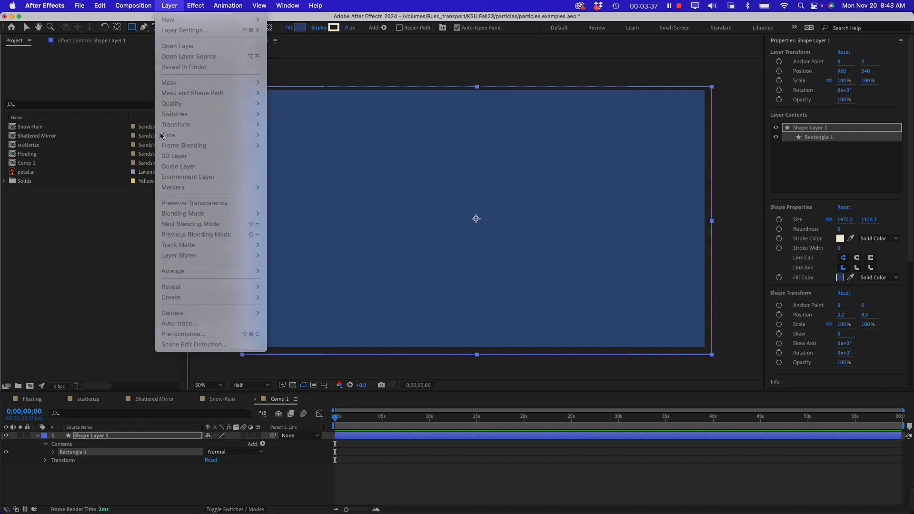
{"action": "left_click", "coordinate": [296, 167]}
{"action": "left_click", "coordinate": [303, 166]}
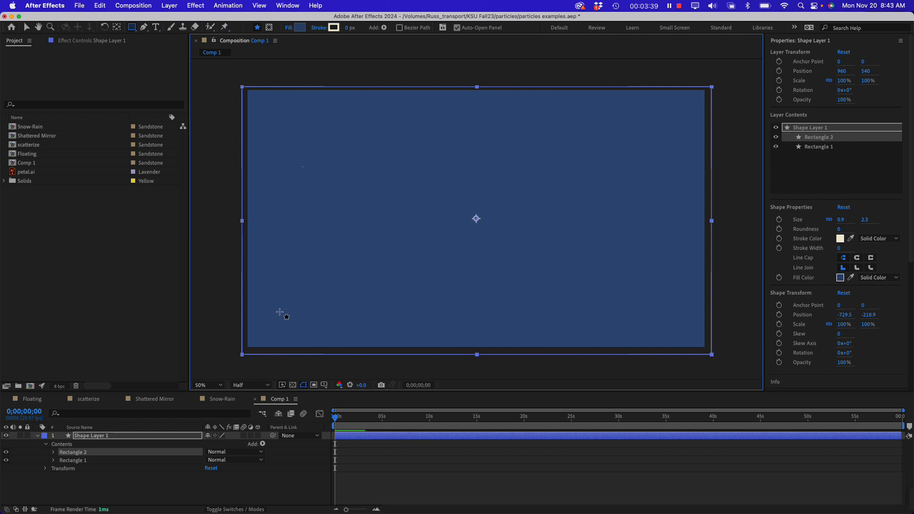
{"action": "left_click", "coordinate": [119, 437]}
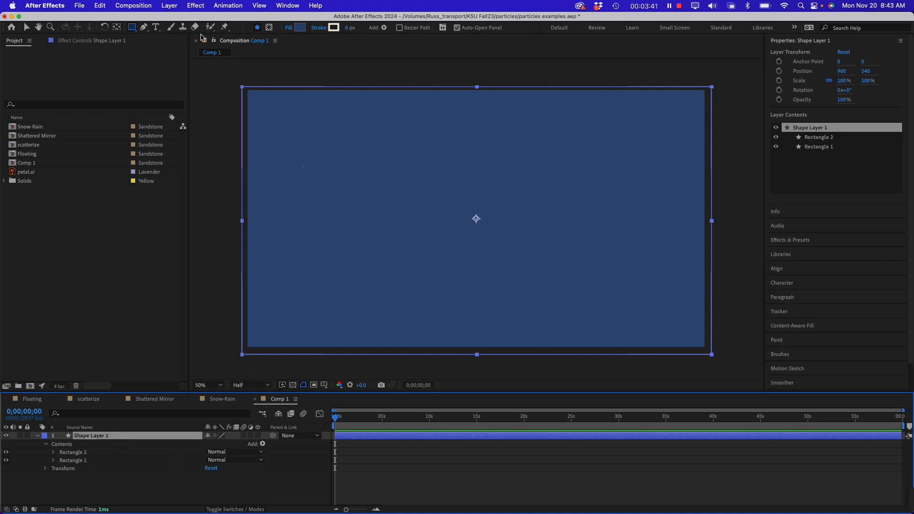
{"action": "left_click", "coordinate": [195, 5]}
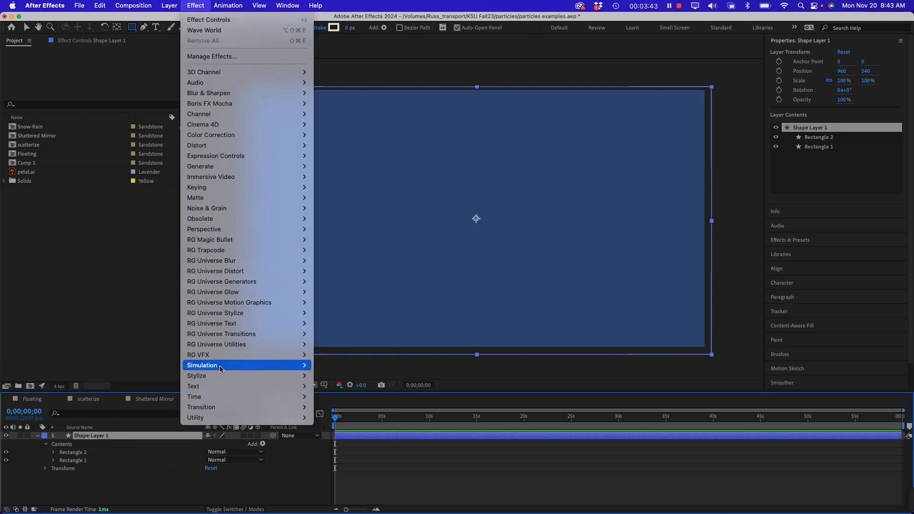
{"action": "mouse_move", "coordinate": [221, 366]}
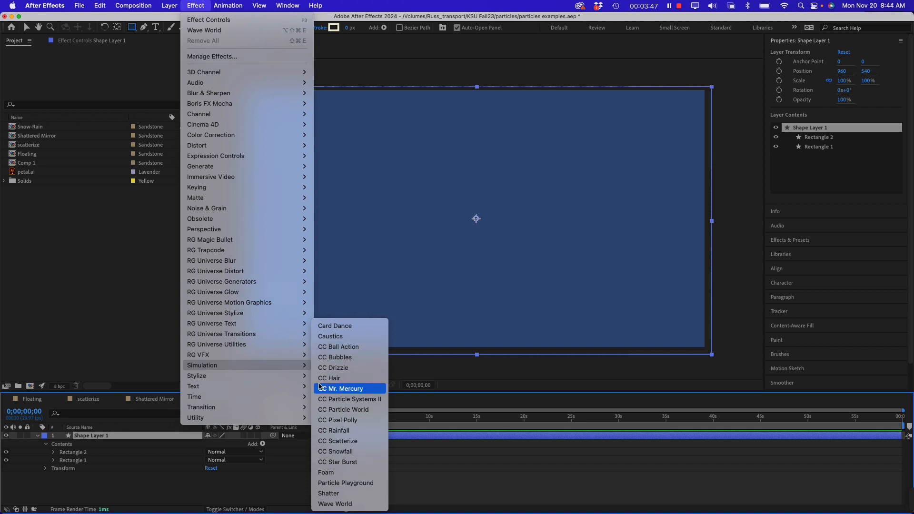
{"action": "mouse_move", "coordinate": [264, 334]}
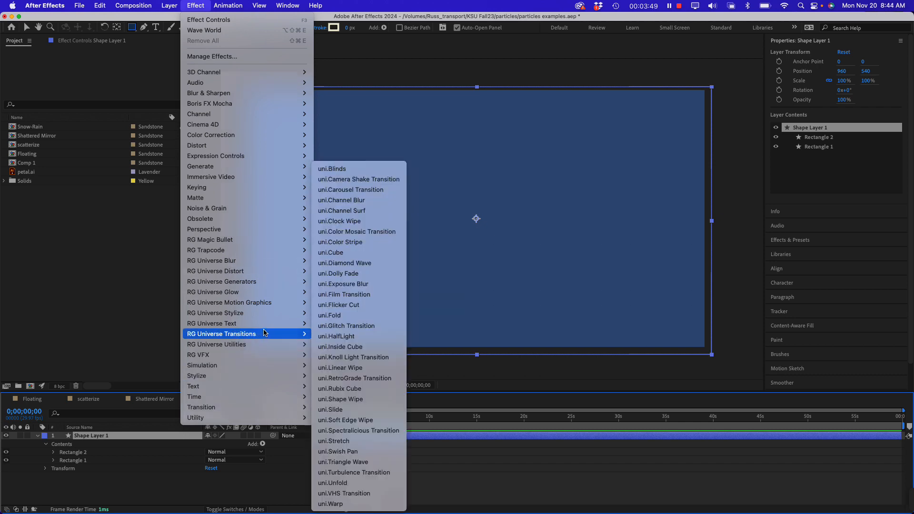
{"action": "mouse_move", "coordinate": [271, 369]}
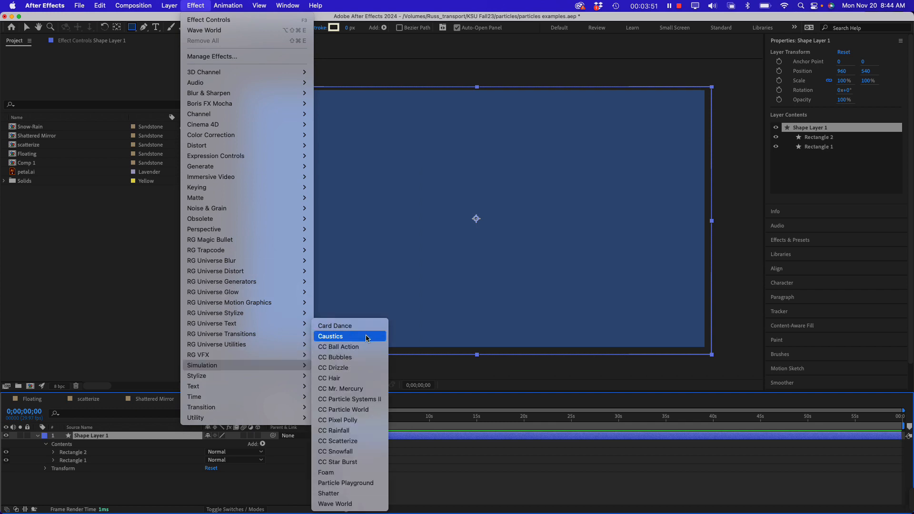
{"action": "left_click", "coordinate": [359, 363]}
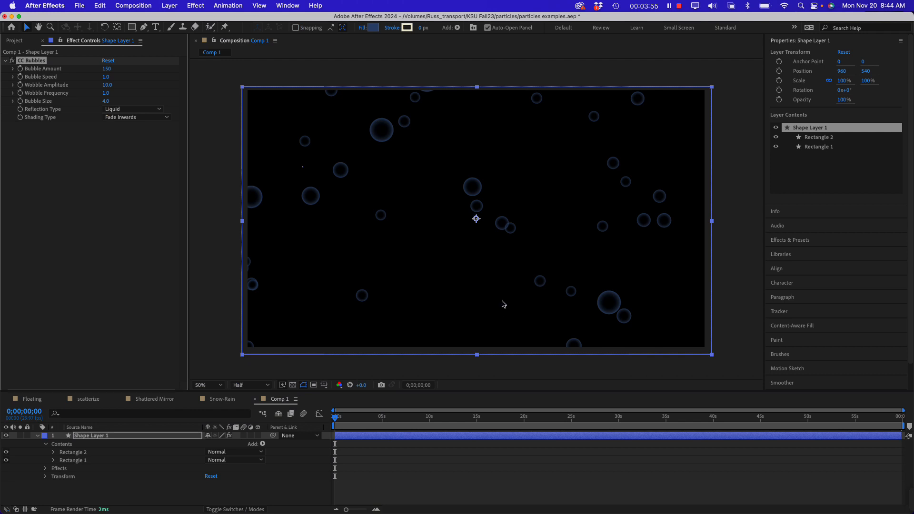
Preview the bubble animation in Comp 1 and enlarge the timeline area
{"action": "key", "text": "space"}
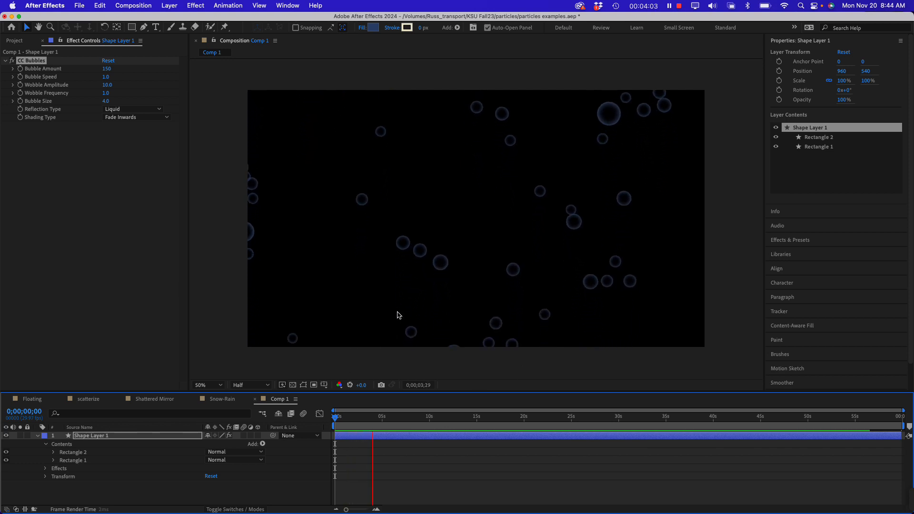
{"action": "left_click", "coordinate": [133, 290]}
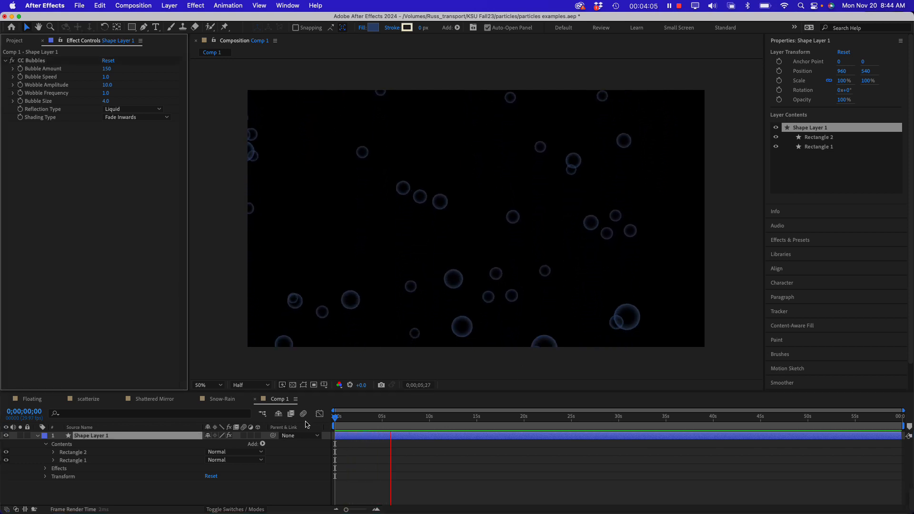
{"action": "left_click_drag", "start_coordinate": [203, 391], "coordinate": [204, 387]}
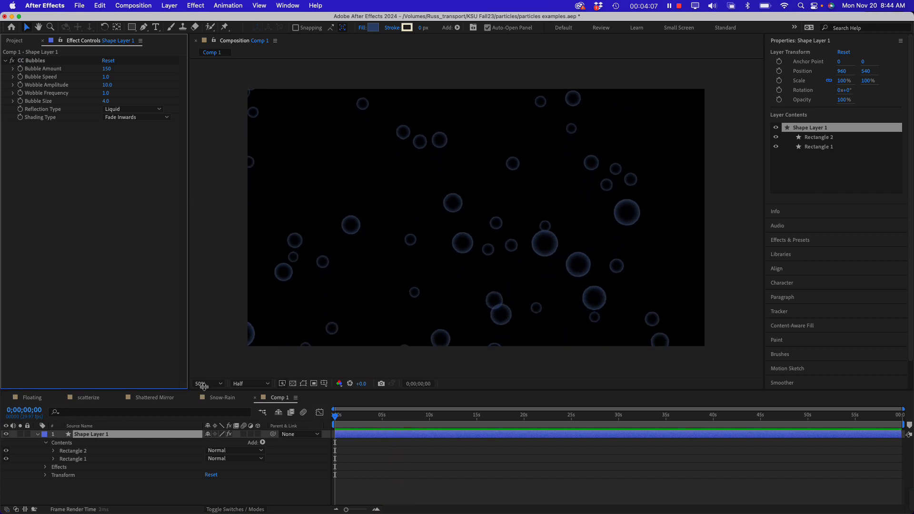
{"action": "left_click_drag", "start_coordinate": [205, 353], "coordinate": [205, 338]}
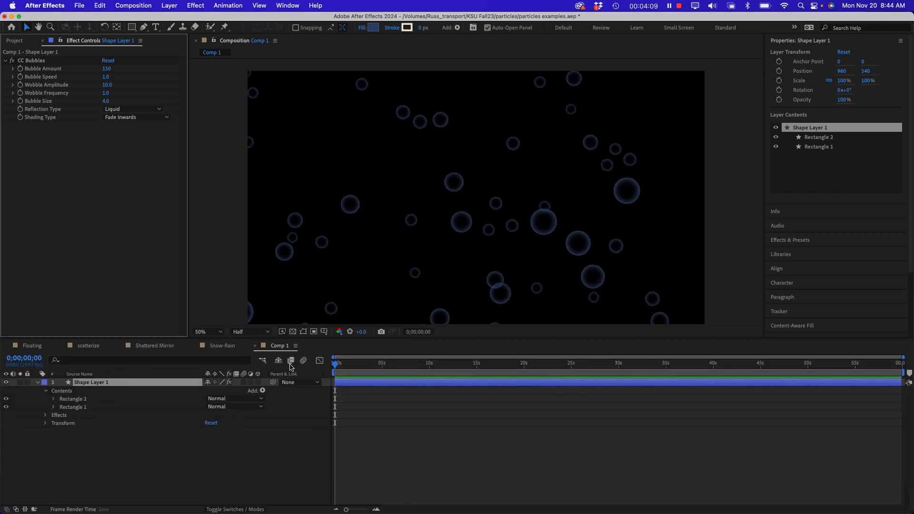
{"action": "key", "text": "space"}
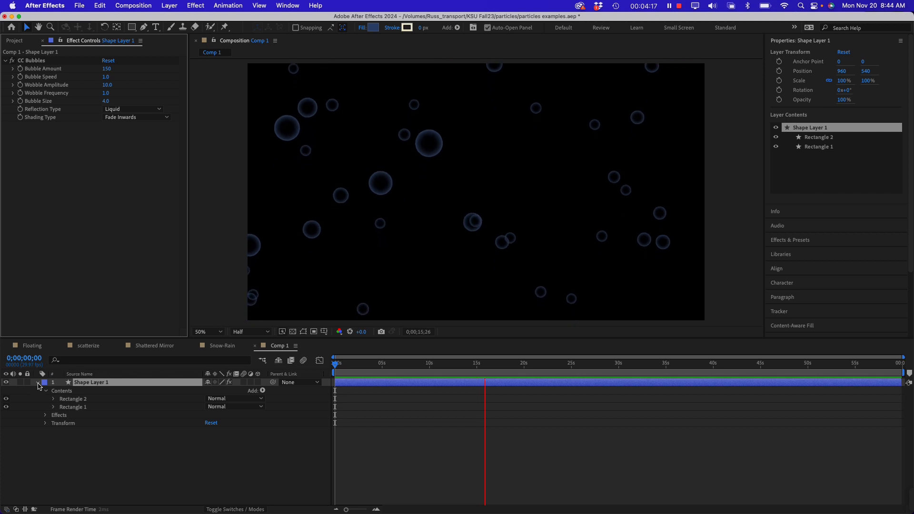
Add a light blue 1920 x 1080 px solid to Comp 1 and place it beneath Shape Layer 1 as the background
{"action": "left_click", "coordinate": [39, 383]}
{"action": "left_click", "coordinate": [86, 439]}
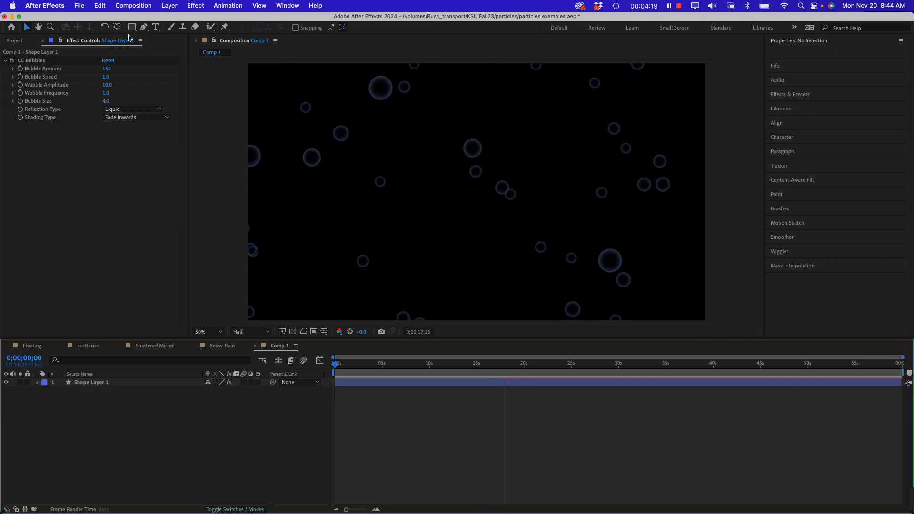
{"action": "right_click", "coordinate": [98, 436]}
{"action": "mouse_move", "coordinate": [190, 389]}
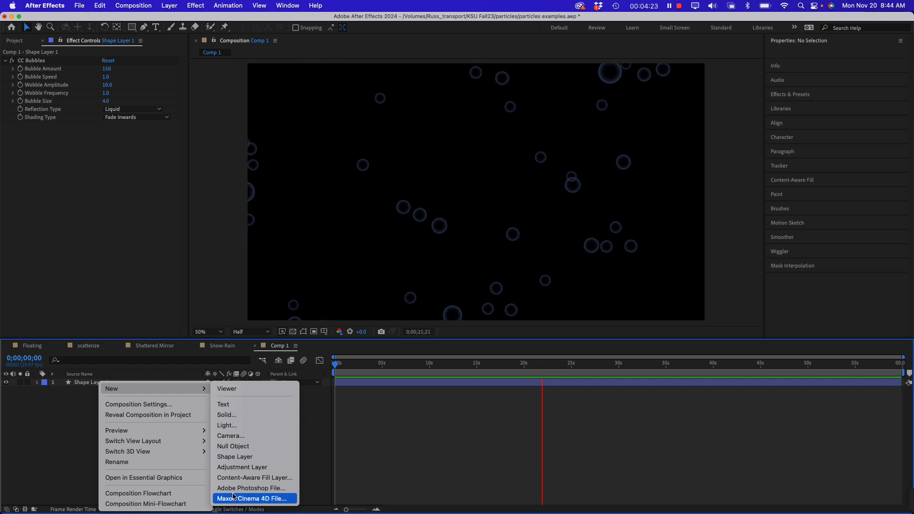
{"action": "left_click", "coordinate": [259, 416]}
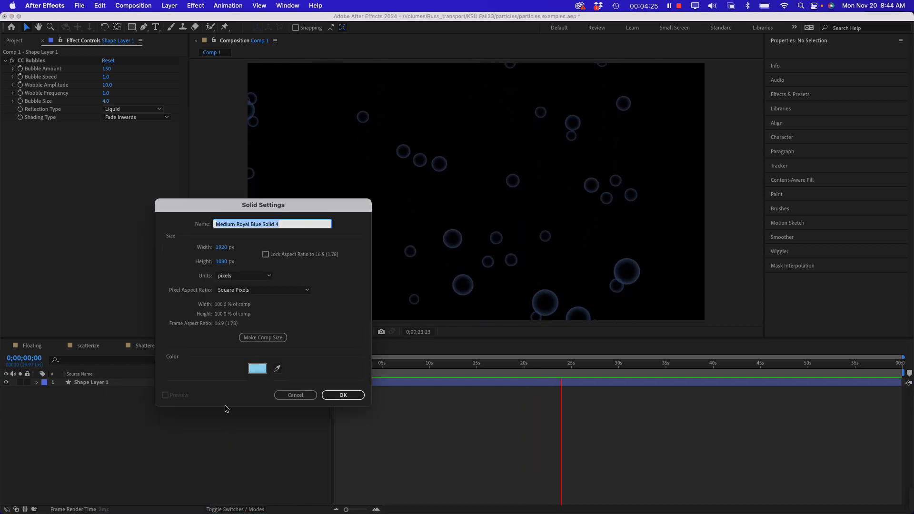
{"action": "left_click", "coordinate": [343, 396]}
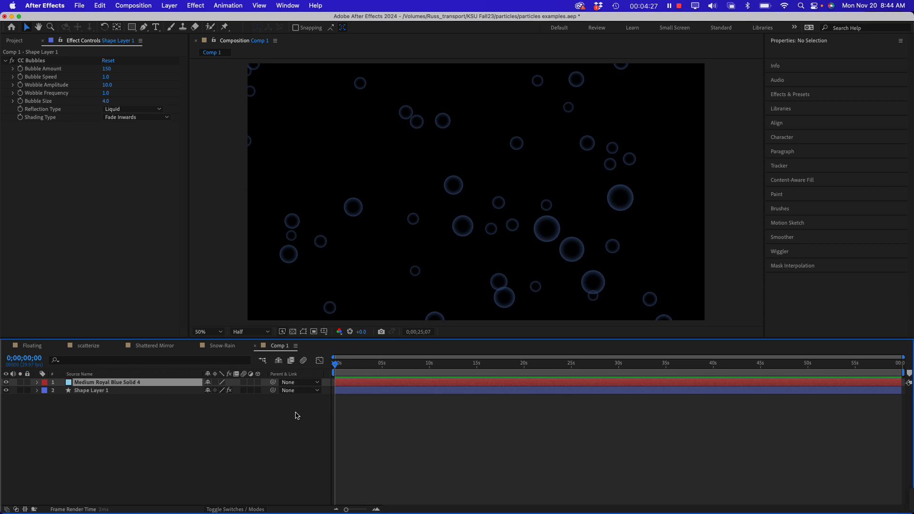
{"action": "left_click_drag", "start_coordinate": [109, 404], "coordinate": [110, 406]}
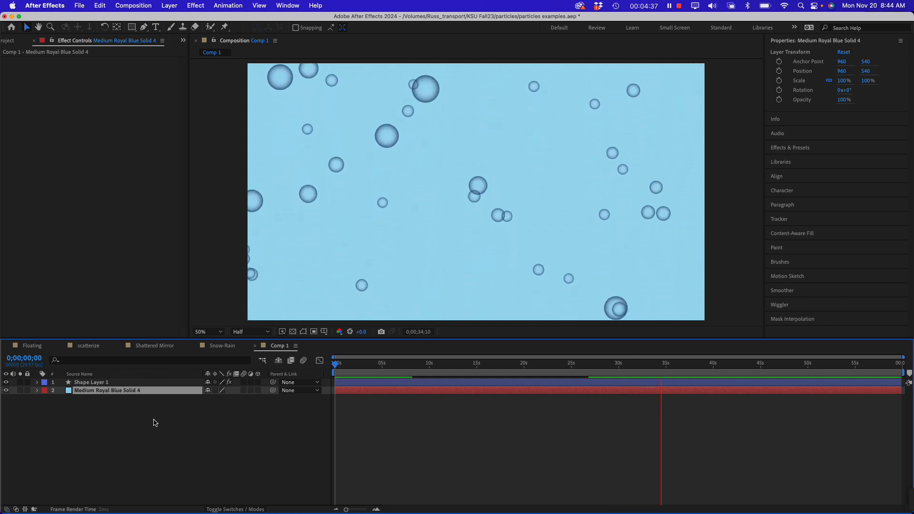
Rename Shape Layer 1 as Bubblels
{"action": "left_click", "coordinate": [92, 383]}
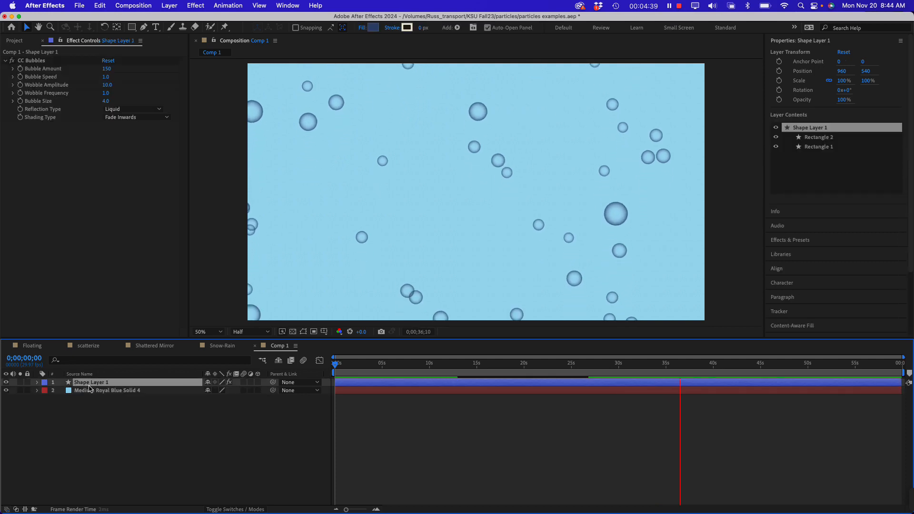
{"action": "key", "text": "Return"}
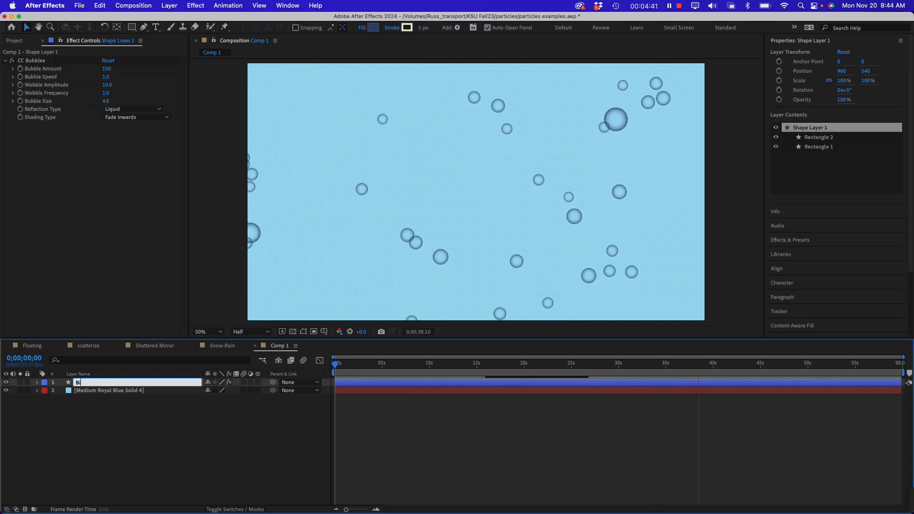
{"action": "type", "text": "Bubble"}
{"action": "type", "text": "s"}
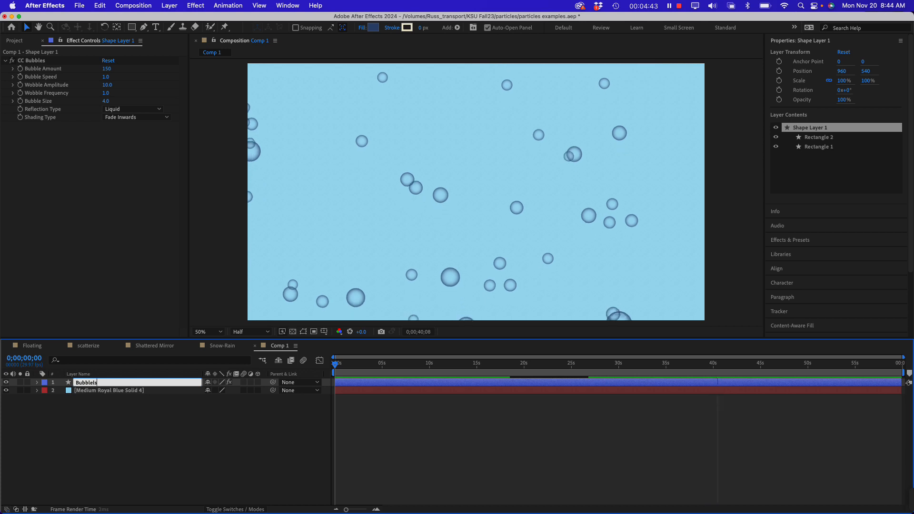
{"action": "key", "text": "Return"}
Set the CC Bubbles shading type to Fade Outwards and check the reflection type options, leaving Liquid selected
{"action": "left_click", "coordinate": [82, 211]}
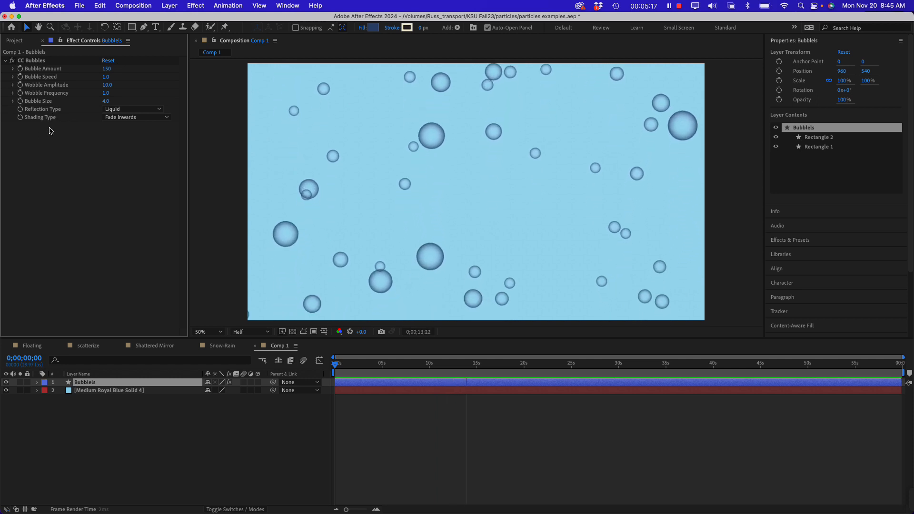
{"action": "left_click", "coordinate": [122, 120]}
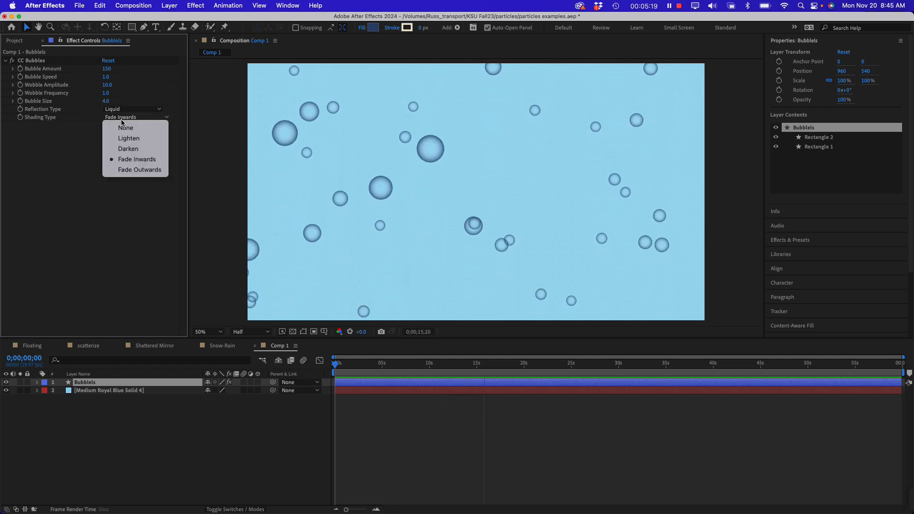
{"action": "left_click", "coordinate": [133, 170]}
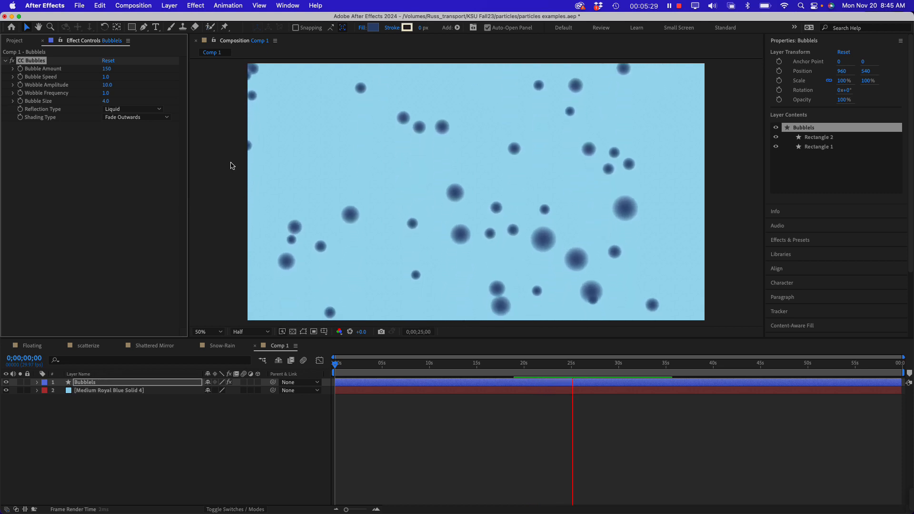
{"action": "left_click", "coordinate": [112, 149]}
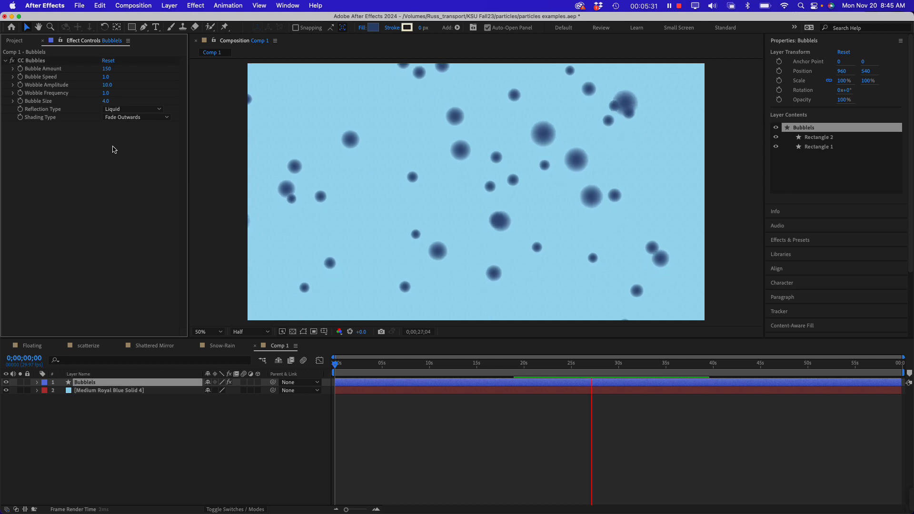
{"action": "left_click", "coordinate": [129, 109]}
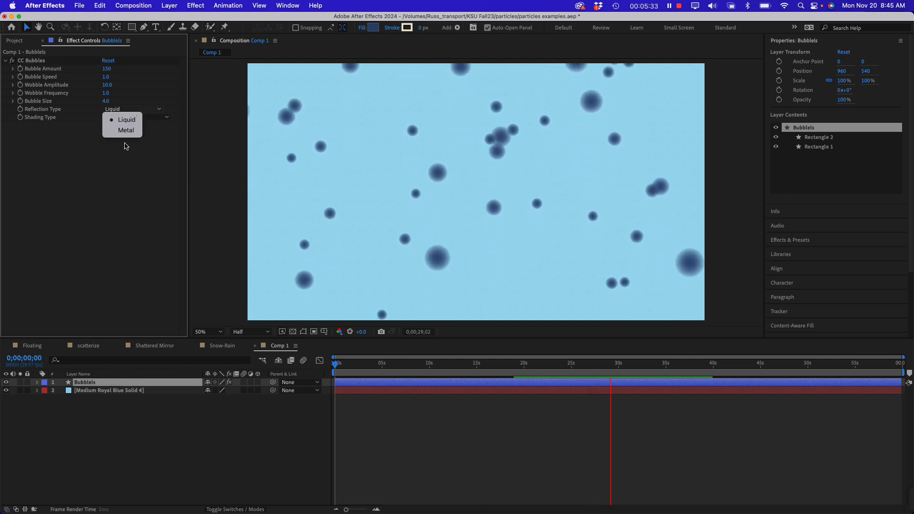
{"action": "left_click", "coordinate": [93, 171]}
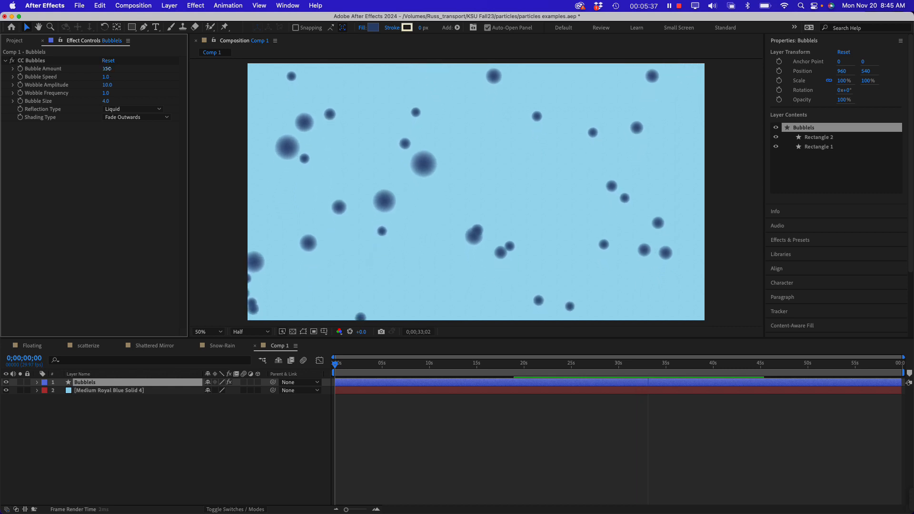
Set the Bubble Amount of the CC Bubbles effect to 294
{"action": "left_click_drag", "start_coordinate": [107, 69], "coordinate": [112, 69]}
{"action": "left_click_drag", "start_coordinate": [171, 68], "coordinate": [285, 76]}
{"action": "left_click_drag", "start_coordinate": [286, 129], "coordinate": [307, 244]}
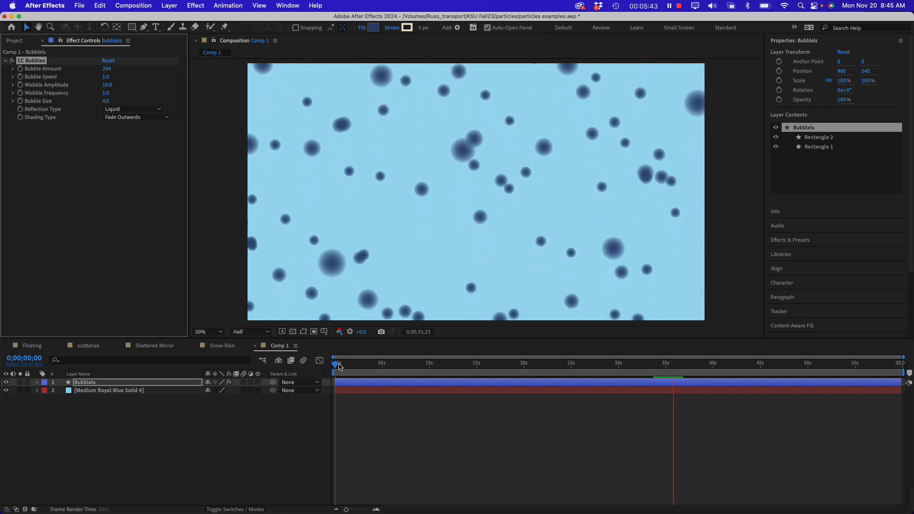
Set the Bubble Speed to 2.3 and preview the bubble animation from the start of Comp 1
{"action": "key", "text": "space"}
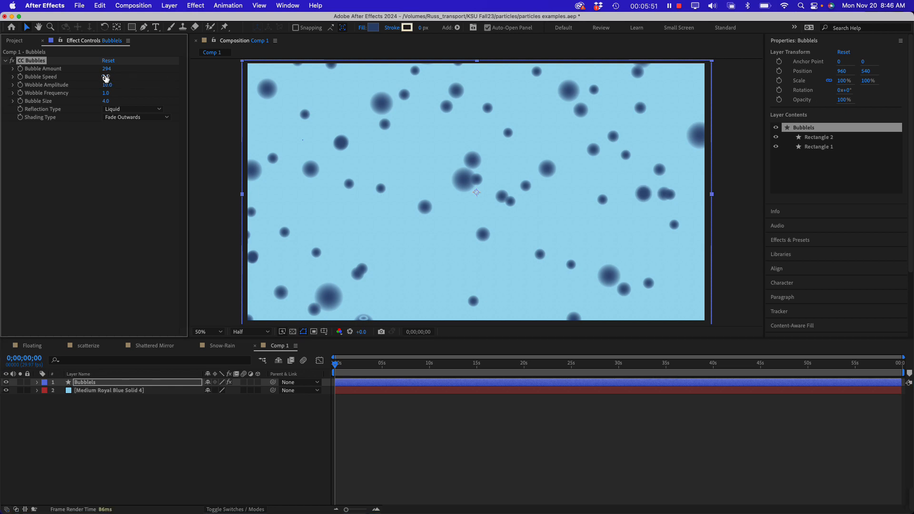
{"action": "left_click_drag", "start_coordinate": [362, 365], "coordinate": [323, 367]}
{"action": "key", "text": "space"}
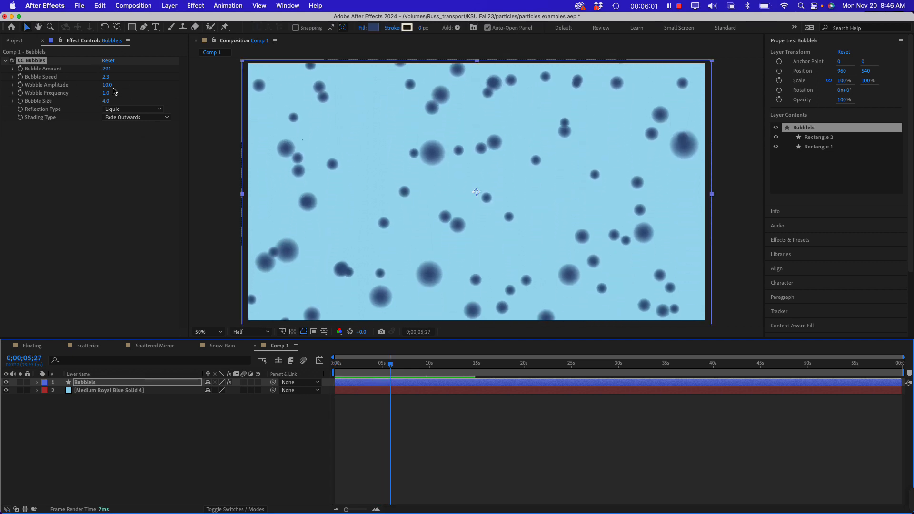
Set the bubbles' Wobble Amplitude to 28.4, Wobble Frequency to 0.8, Bubble Size to 4.6 and shading type to Darken
{"action": "left_click_drag", "start_coordinate": [108, 87], "coordinate": [191, 83]}
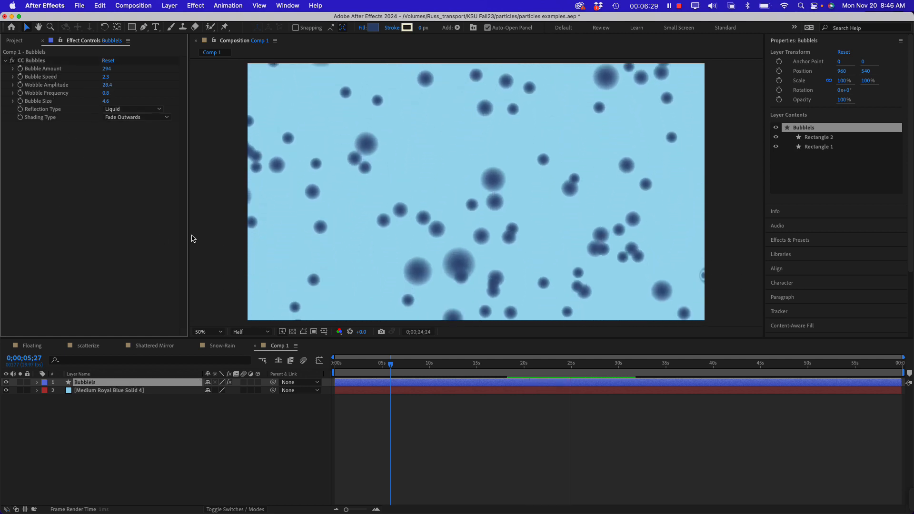
{"action": "left_click", "coordinate": [121, 118]}
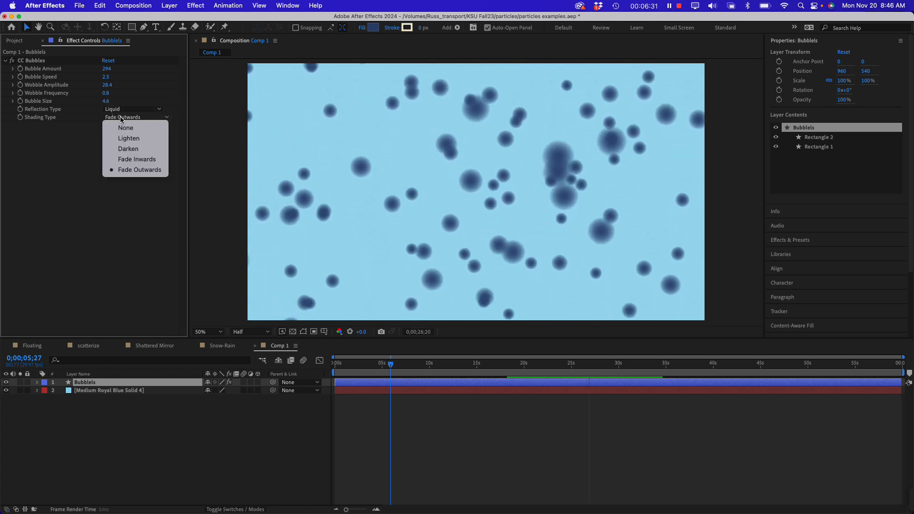
{"action": "left_click", "coordinate": [131, 149]}
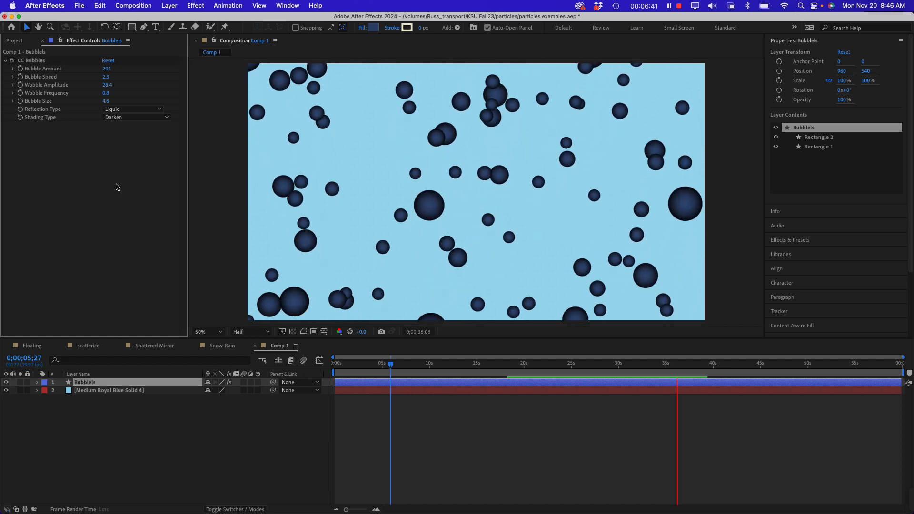
Duplicate the Bubblels layer and set the copy's Bubble Size to 3.5
{"action": "left_click", "coordinate": [91, 384]}
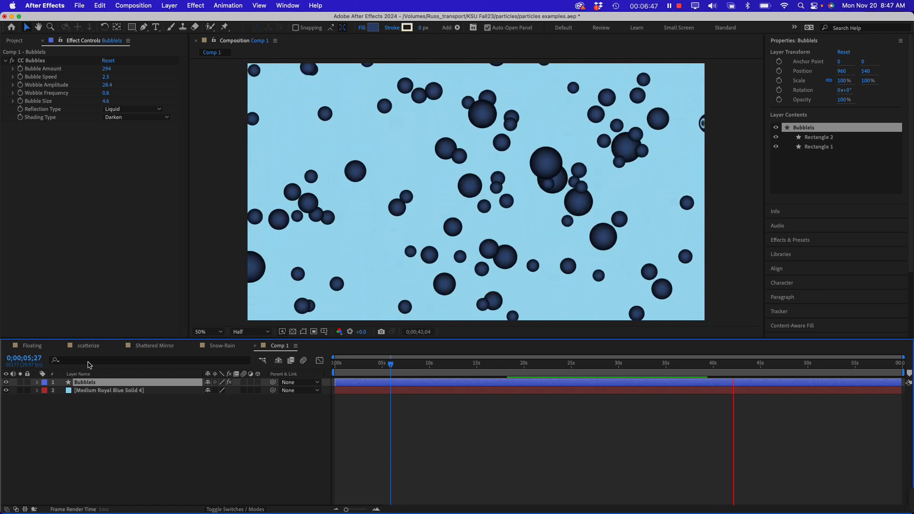
{"action": "key", "text": "super+d"}
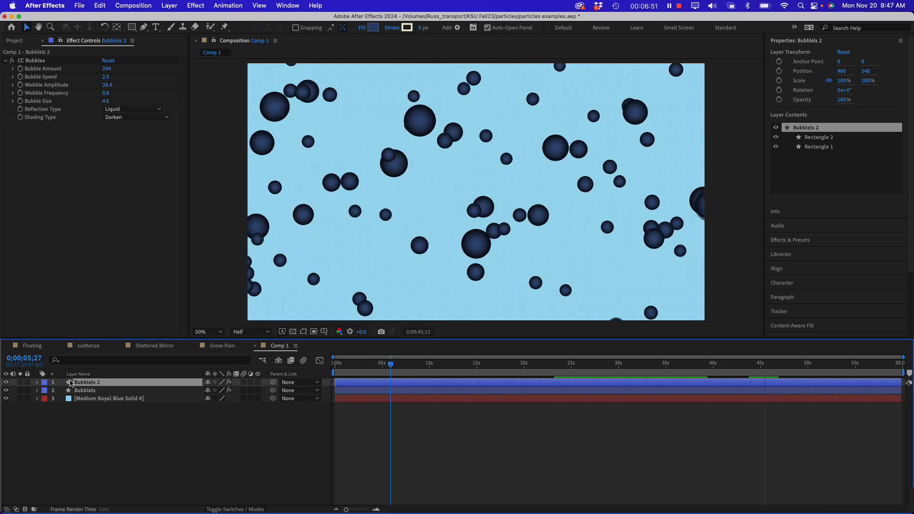
{"action": "left_click", "coordinate": [104, 101]}
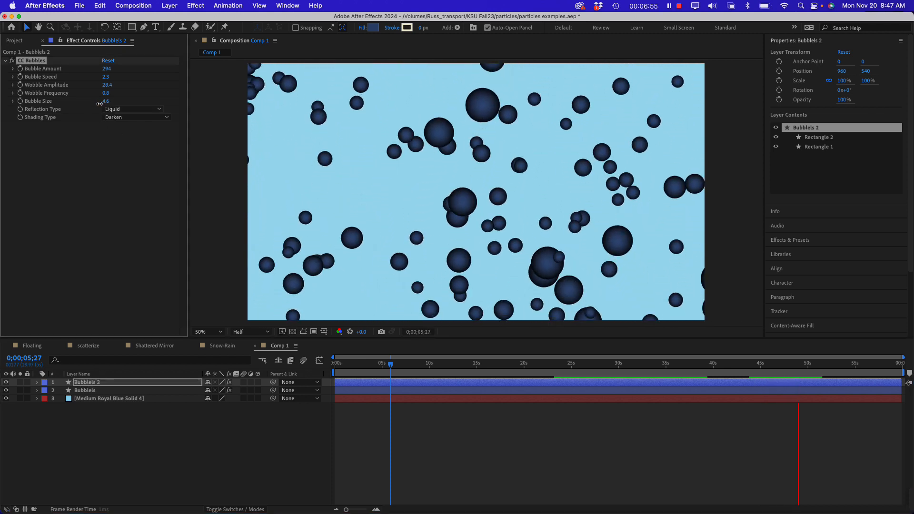
{"action": "left_click_drag", "start_coordinate": [99, 103], "coordinate": [44, 106]}
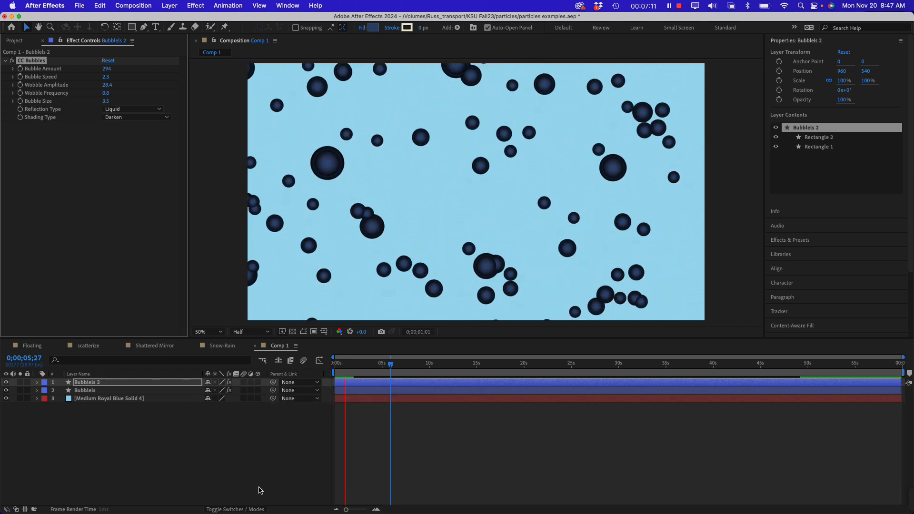
Use the Bubblels layer as the track matte for Bubblels 2 and turn the Bubblels layer's visibility back on
{"action": "left_click", "coordinate": [235, 510]}
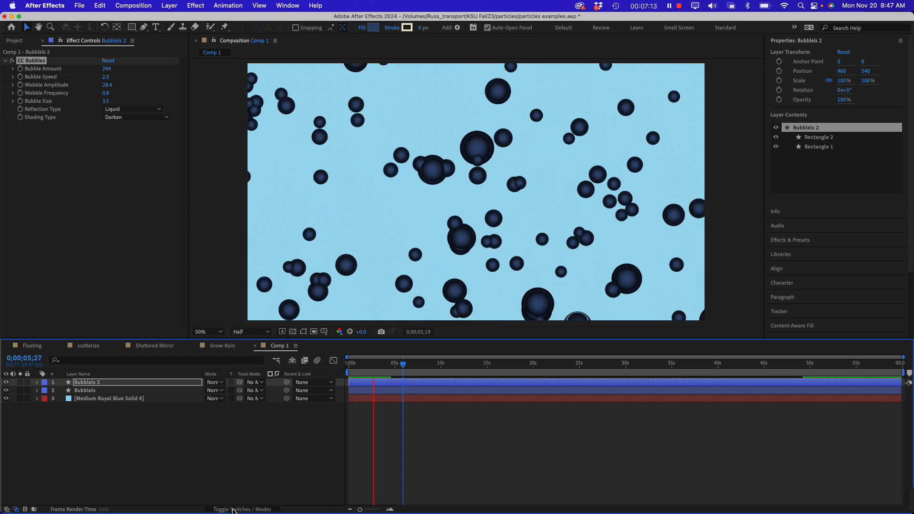
{"action": "left_click", "coordinate": [235, 510]}
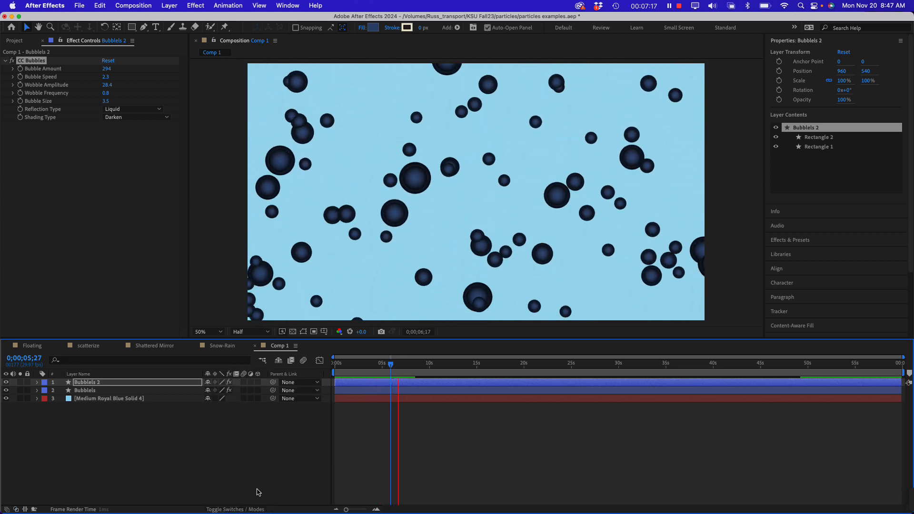
{"action": "left_click", "coordinate": [235, 510]}
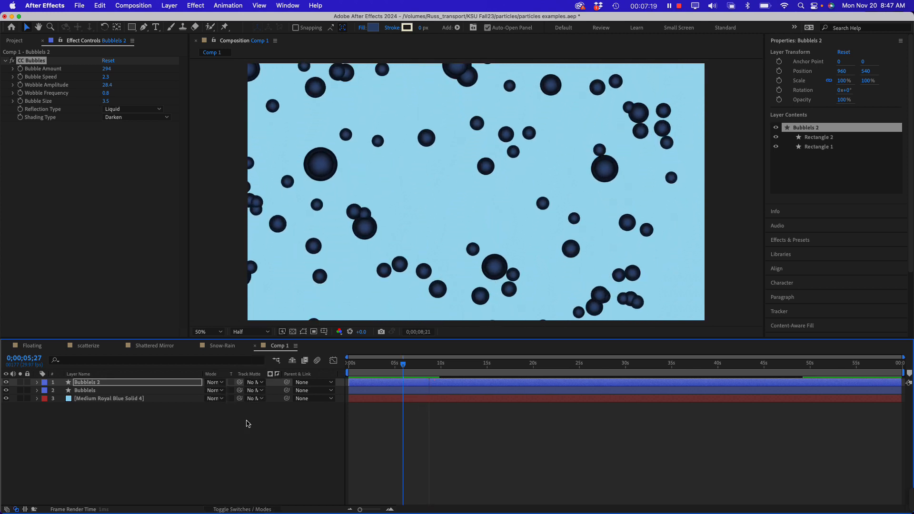
{"action": "left_click", "coordinate": [259, 384]}
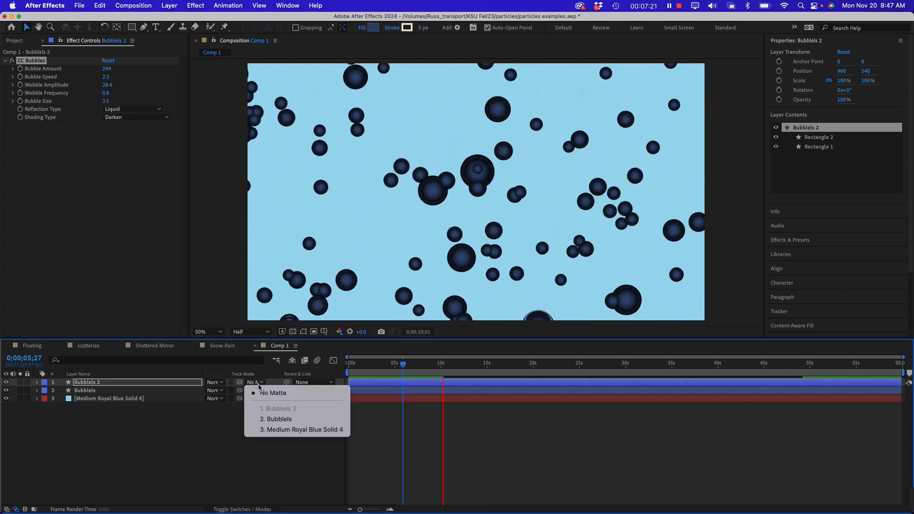
{"action": "left_click", "coordinate": [273, 421]}
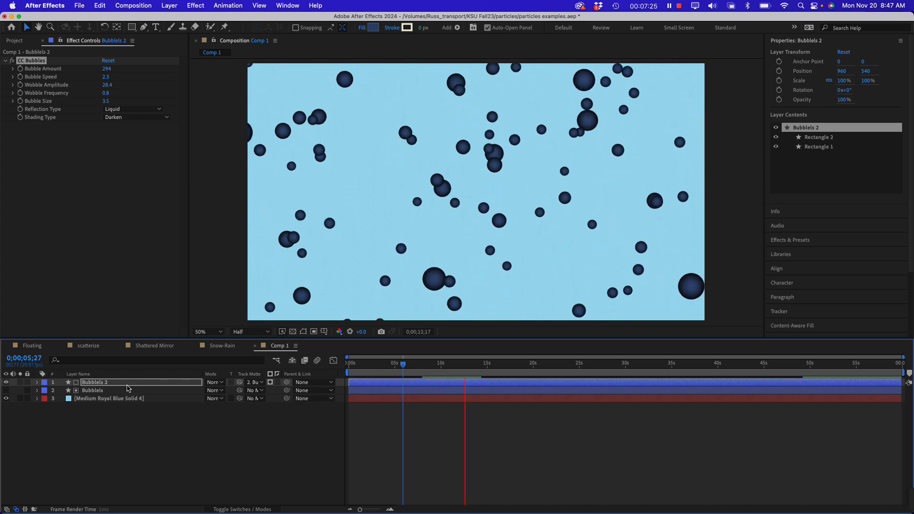
{"action": "left_click", "coordinate": [126, 390]}
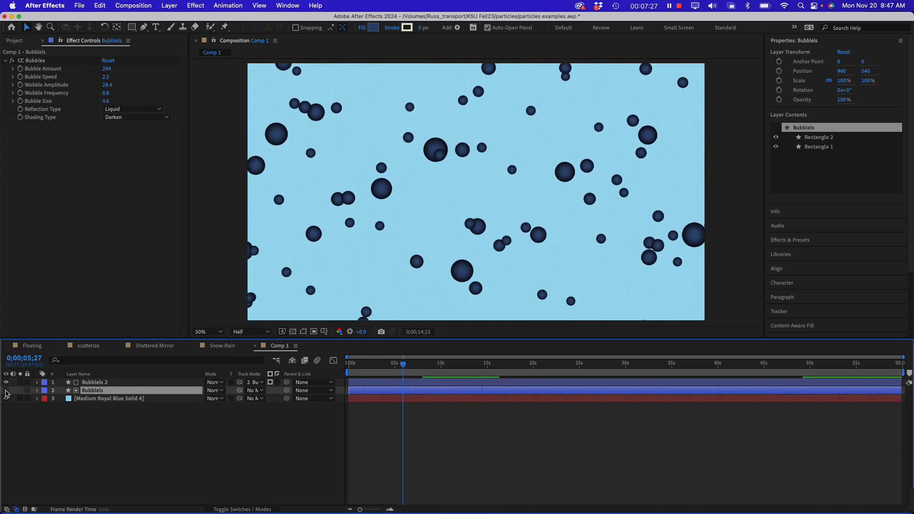
{"action": "left_click", "coordinate": [6, 391]}
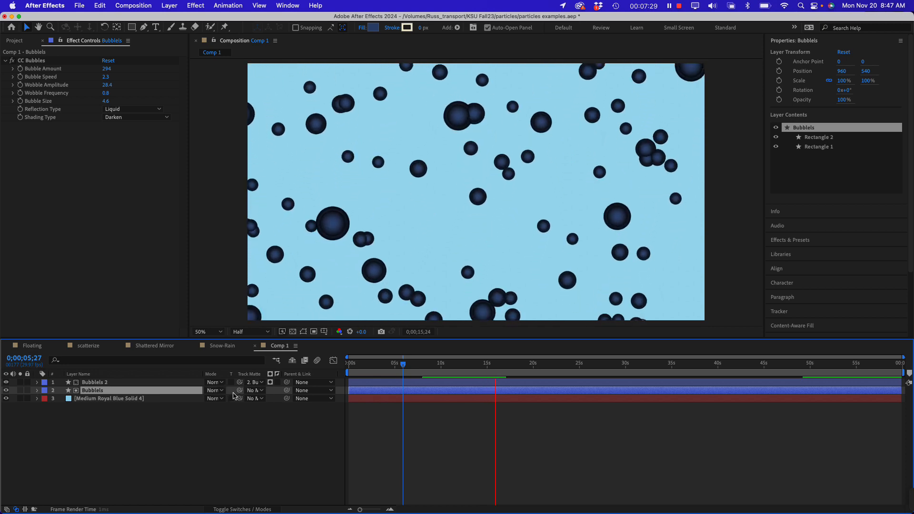
Set the blending mode of Bubblels 2 to Add and that of the Bubblels layer to Subtract
{"action": "left_click", "coordinate": [213, 391]}
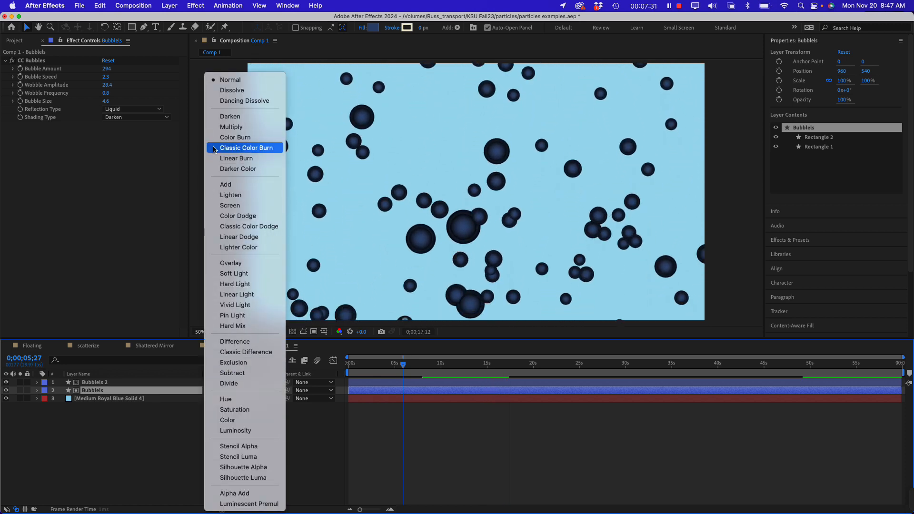
{"action": "left_click", "coordinate": [228, 186]}
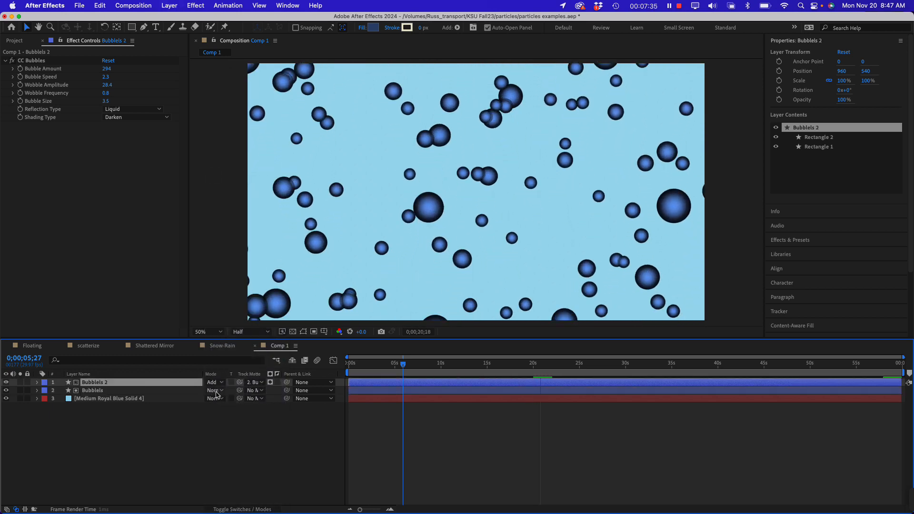
{"action": "left_click", "coordinate": [213, 390]}
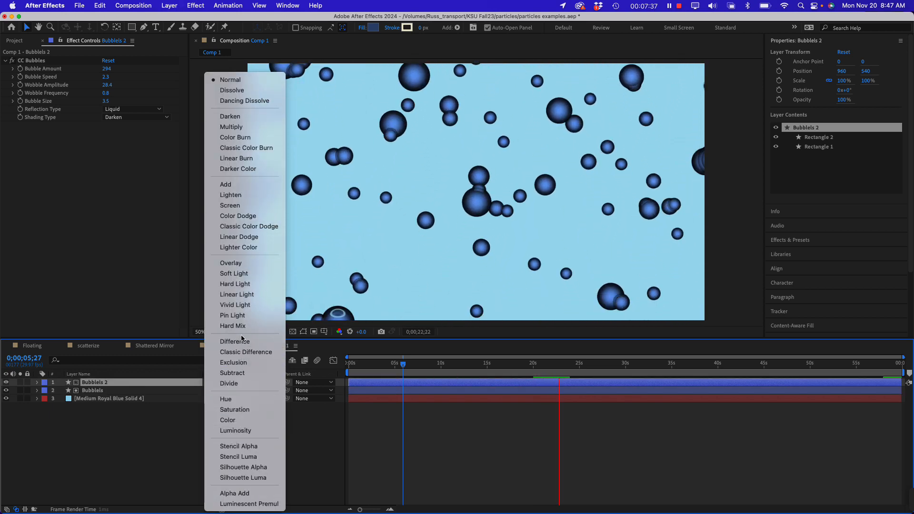
{"action": "left_click", "coordinate": [249, 372]}
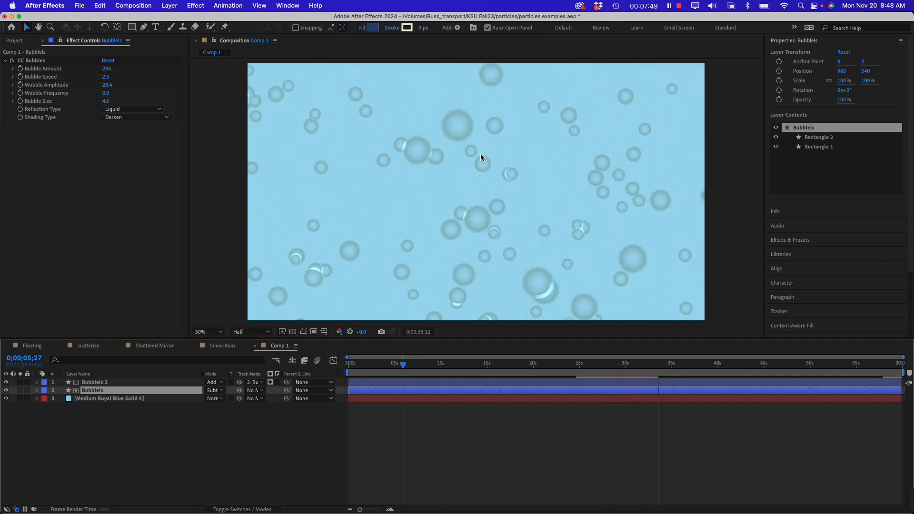
Change the blending mode of the Bubblels layer to Overlay and compare its effect settings with those of Bubblels 2
{"action": "left_click", "coordinate": [102, 382]}
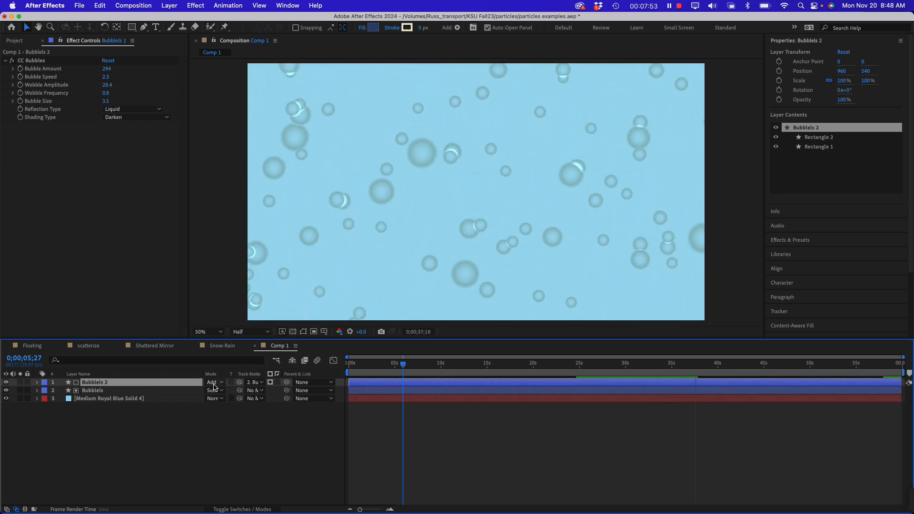
{"action": "left_click", "coordinate": [211, 391]}
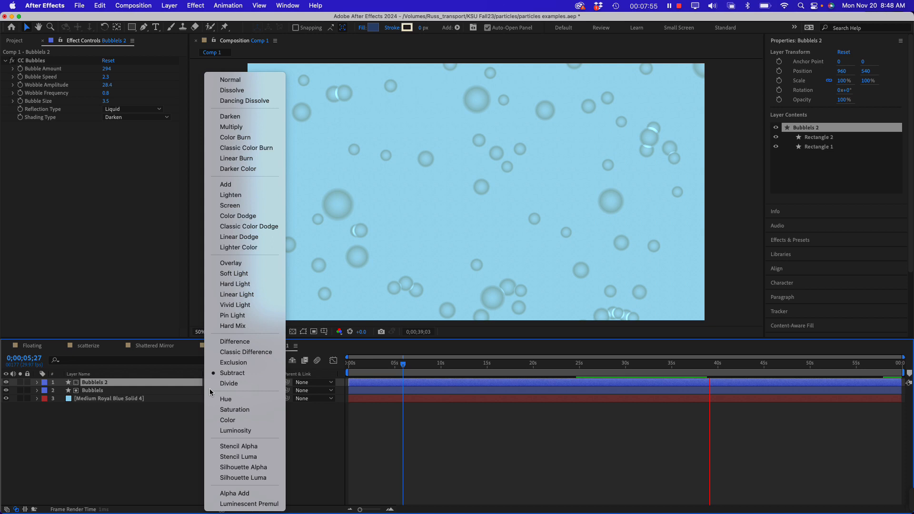
{"action": "left_click", "coordinate": [231, 263]}
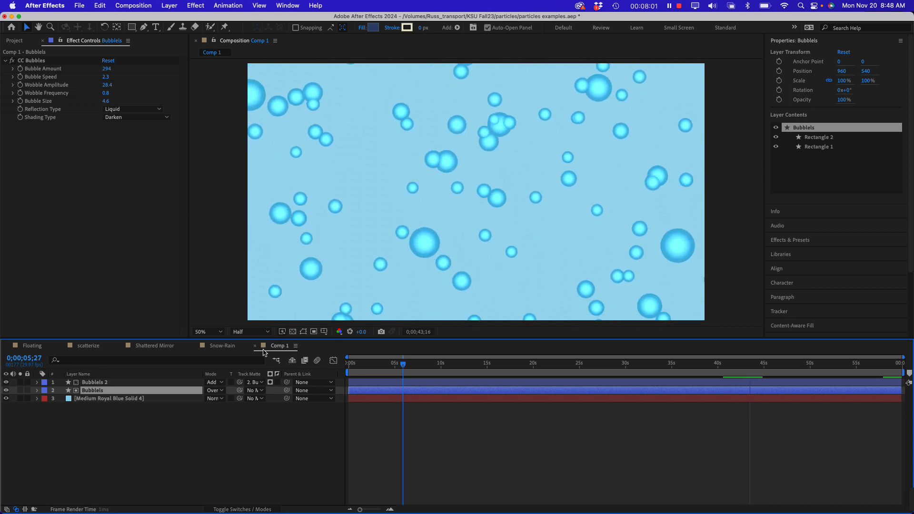
{"action": "left_click", "coordinate": [117, 385]}
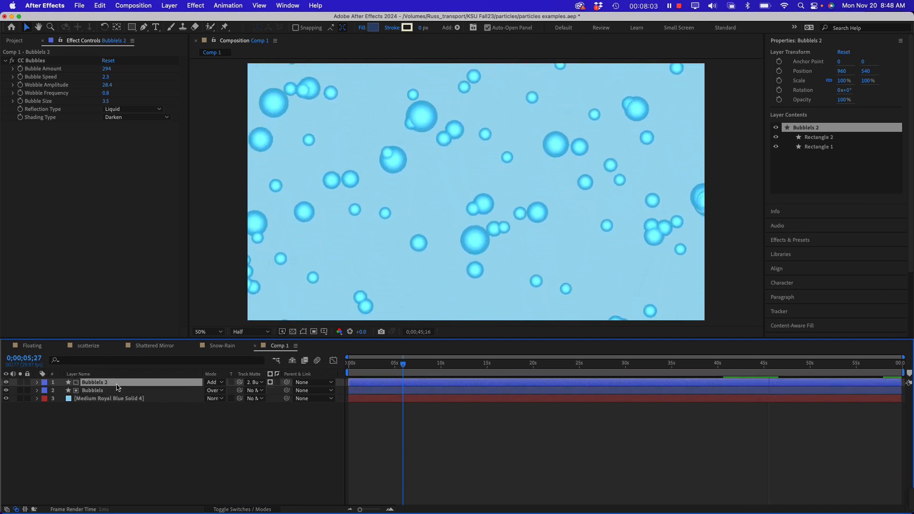
{"action": "left_click", "coordinate": [116, 391]}
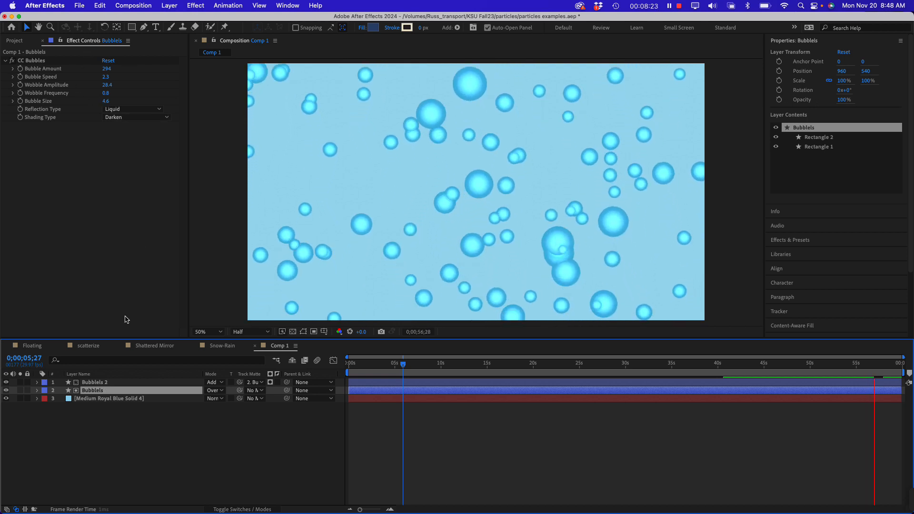
Set the Bubblels layer's Bubble Amount to 258 and Wobble Amplitude to 39.7
{"action": "left_click", "coordinate": [98, 386], "text": "shift"}
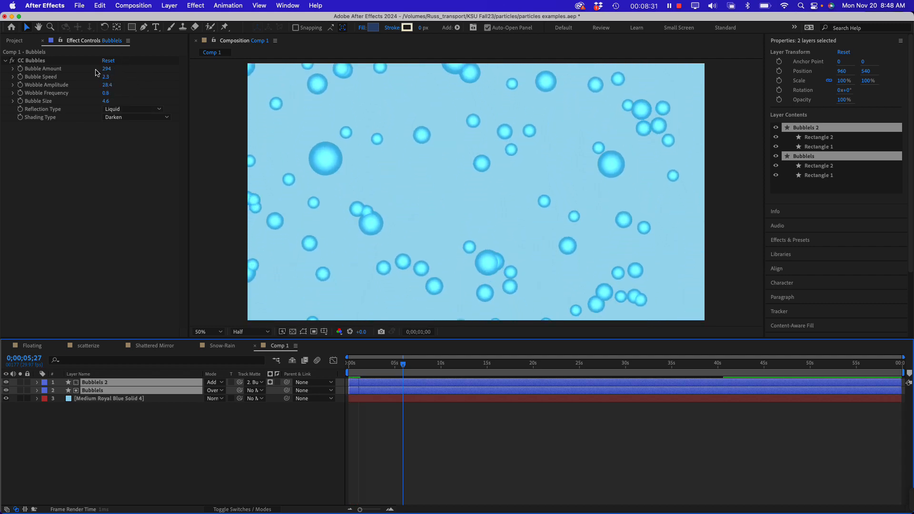
{"action": "left_click_drag", "start_coordinate": [105, 69], "coordinate": [93, 70]}
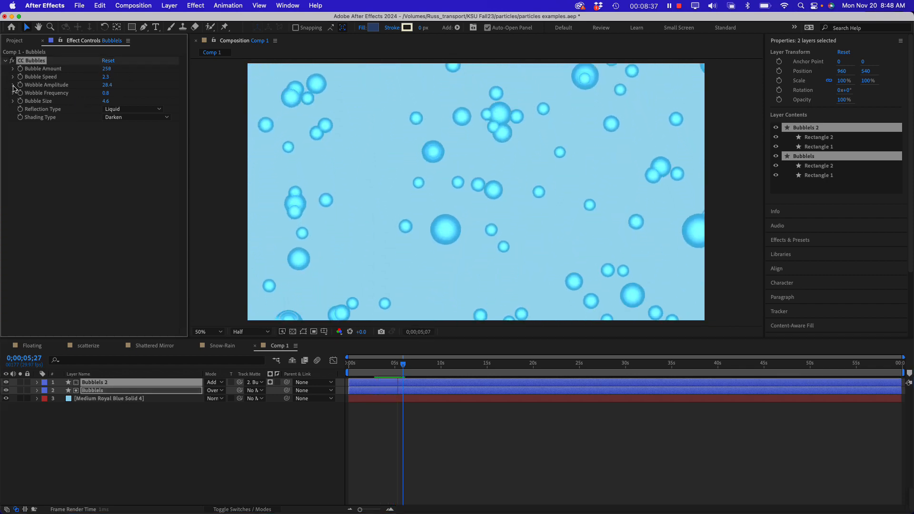
{"action": "left_click", "coordinate": [13, 85]}
{"action": "left_click", "coordinate": [106, 98]}
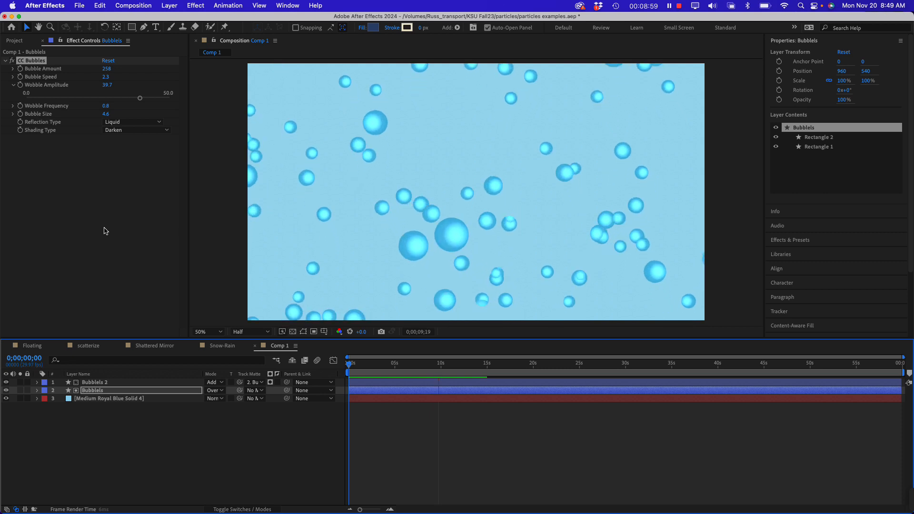
Review the bubble animation in playback while comparing the CC Bubbles settings of the two bubble layers
{"action": "left_click", "coordinate": [143, 246]}
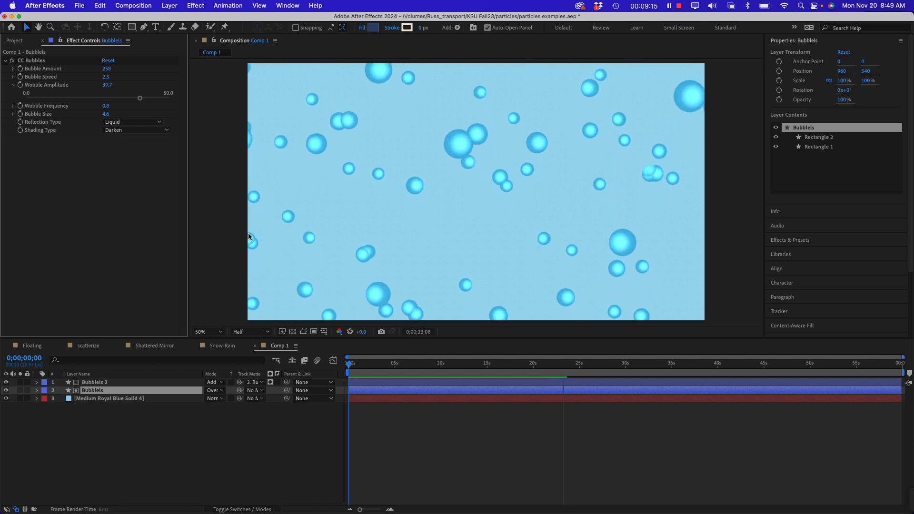
{"action": "left_click", "coordinate": [98, 384]}
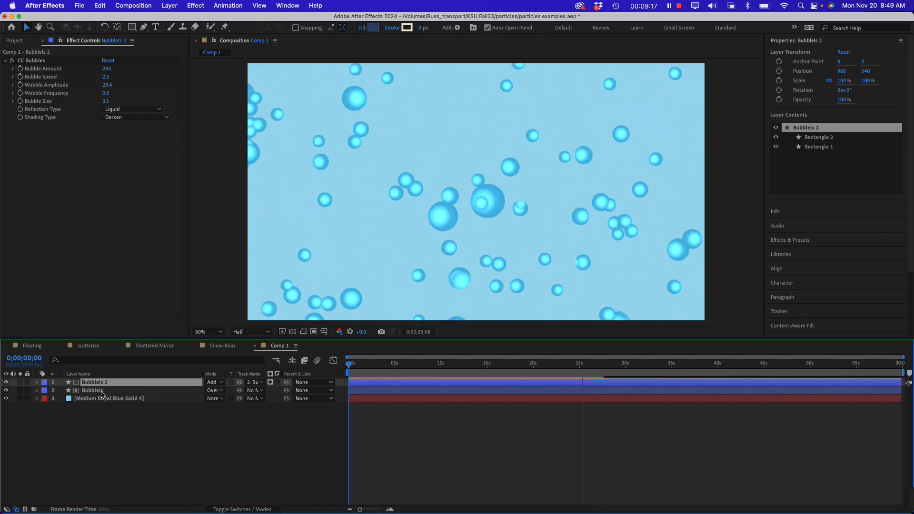
{"action": "left_click", "coordinate": [101, 393]}
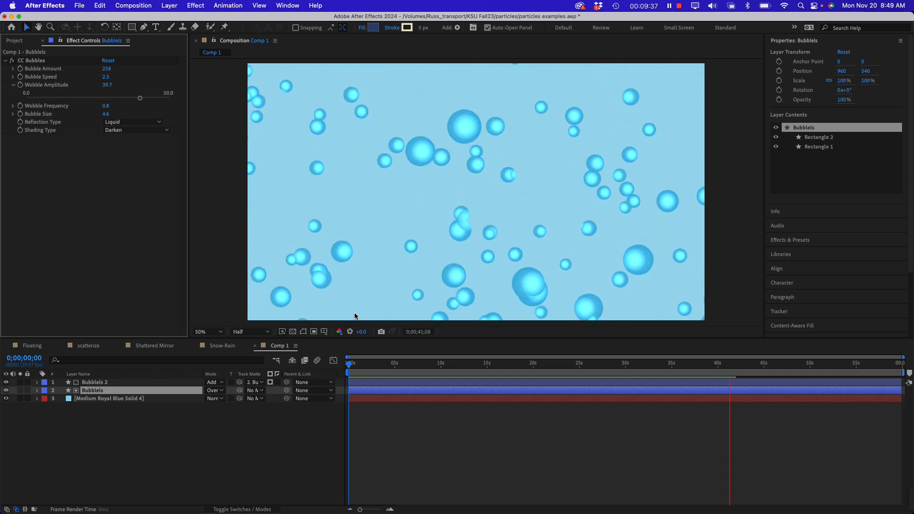
{"action": "left_click", "coordinate": [251, 434]}
{"action": "left_click", "coordinate": [138, 390]}
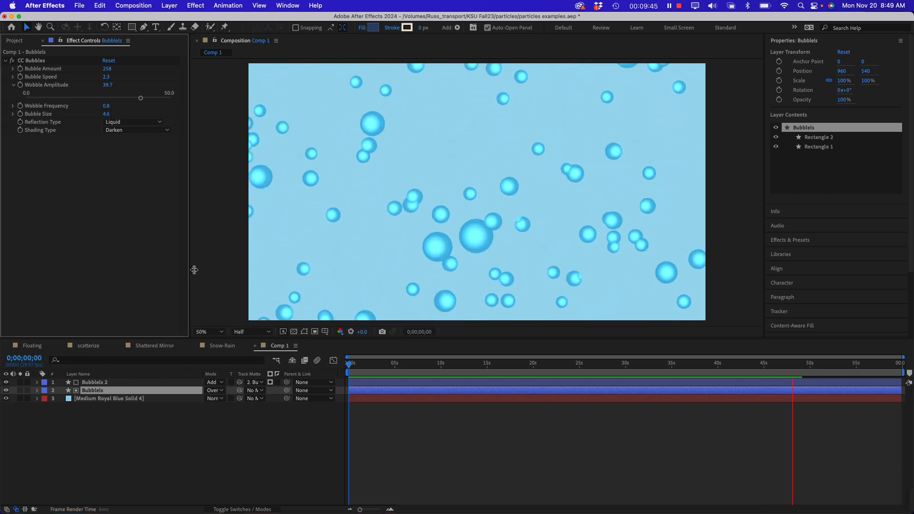
{"action": "left_click_drag", "start_coordinate": [190, 271], "coordinate": [194, 270]}
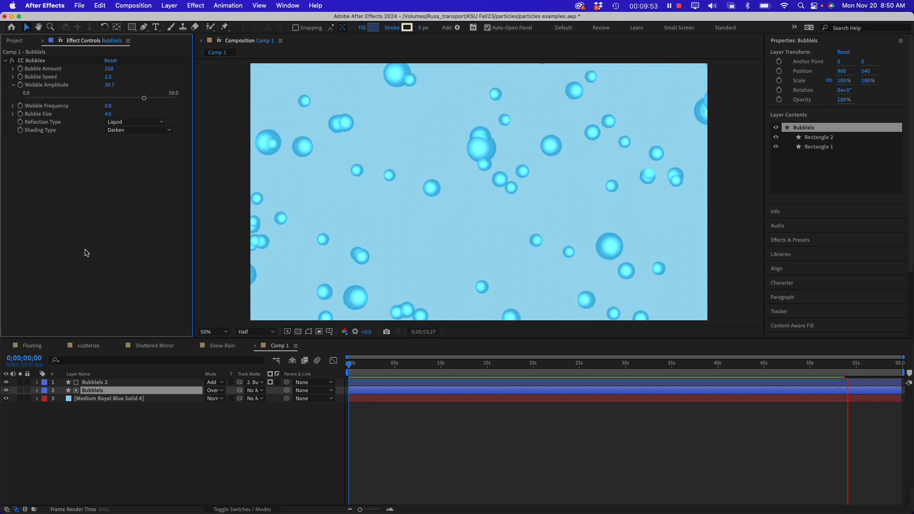
{"action": "key", "text": "space"}
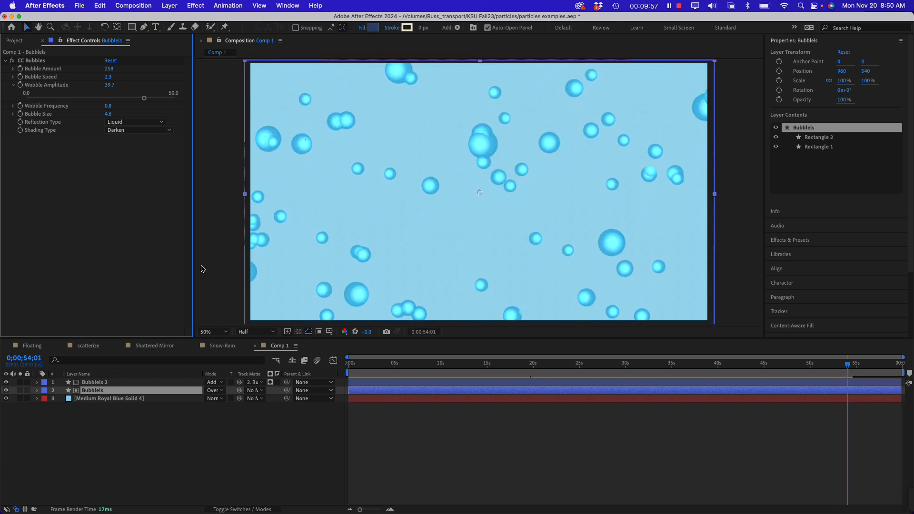
{"action": "left_click_drag", "start_coordinate": [193, 263], "coordinate": [192, 267]}
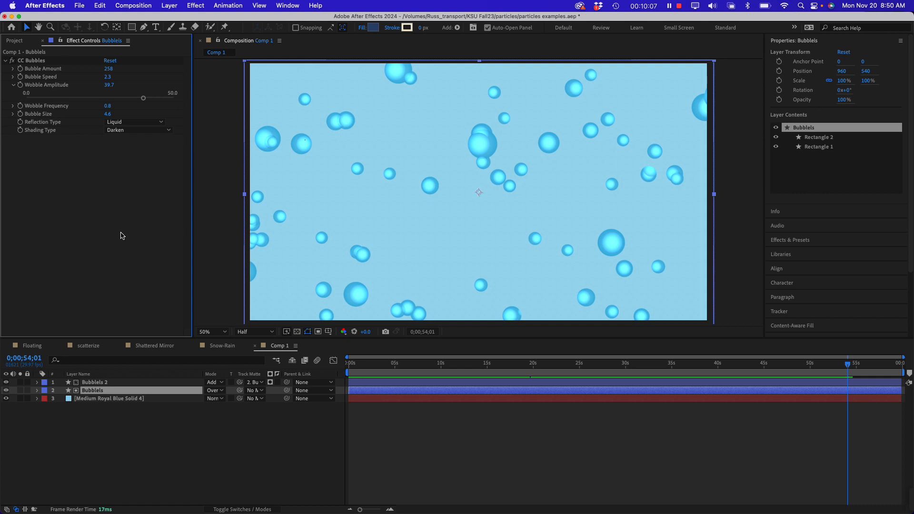
Rename the Comp 1 composition in the project as Bubbles-masked
{"action": "left_click", "coordinate": [21, 41]}
{"action": "left_click", "coordinate": [31, 164]}
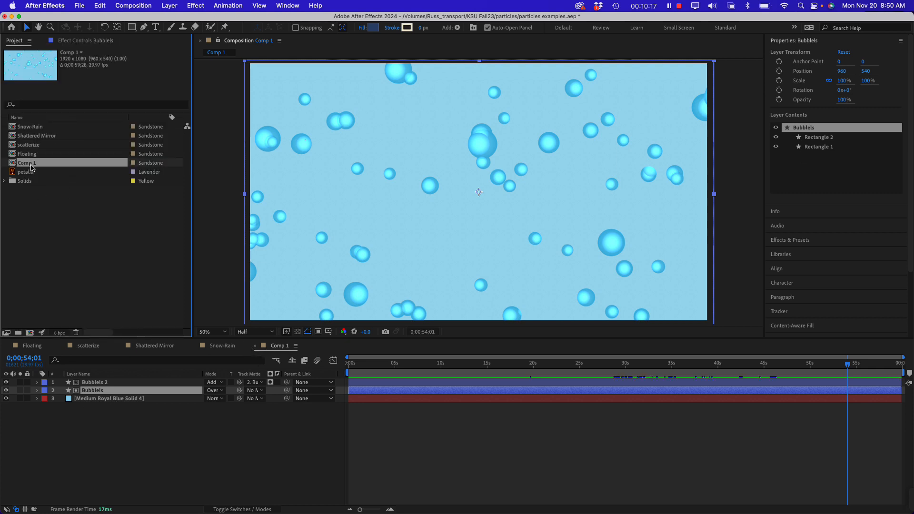
{"action": "key", "text": "Return"}
{"action": "type", "text": "B"}
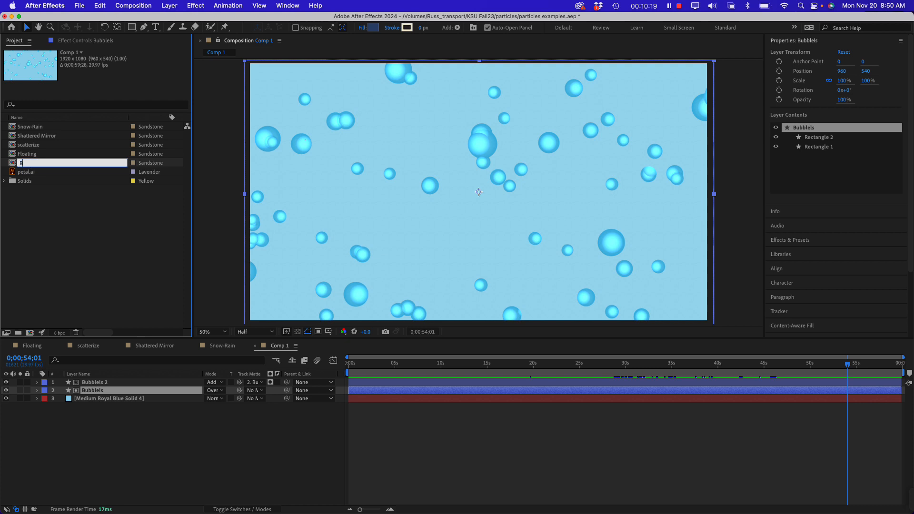
{"action": "type", "text": "ubbles-masked"}
{"action": "key", "text": "Return"}
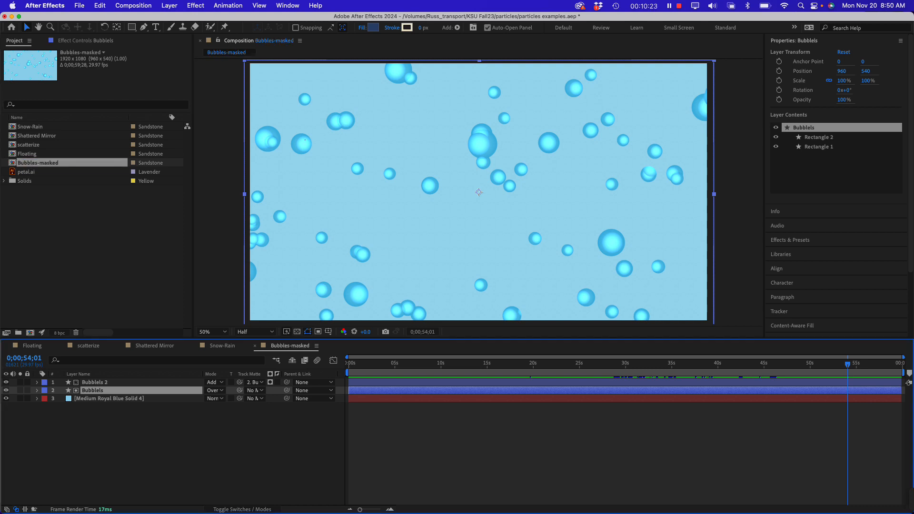
{"action": "left_click", "coordinate": [60, 239]}
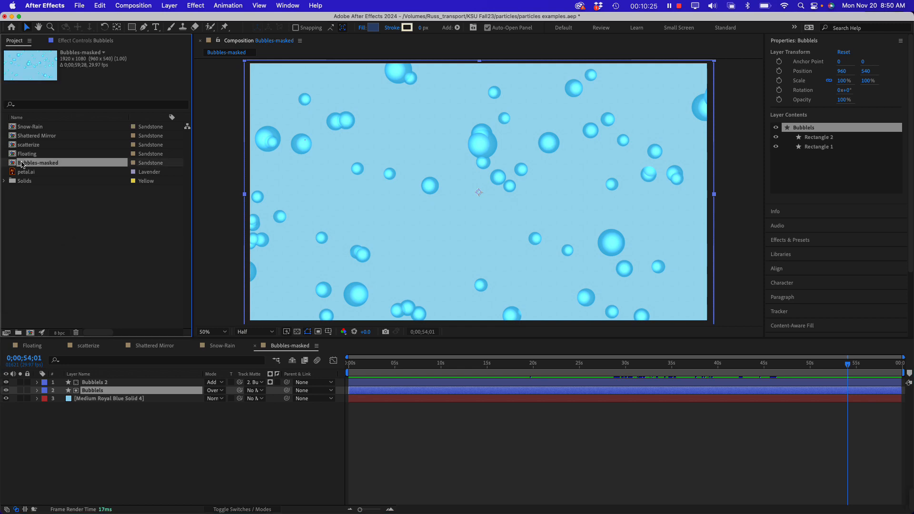
Close the Bubbles-masked and Snow-Rain timelines and bring up the Shattered Mirror composition through its background solid
{"action": "left_click", "coordinate": [254, 346]}
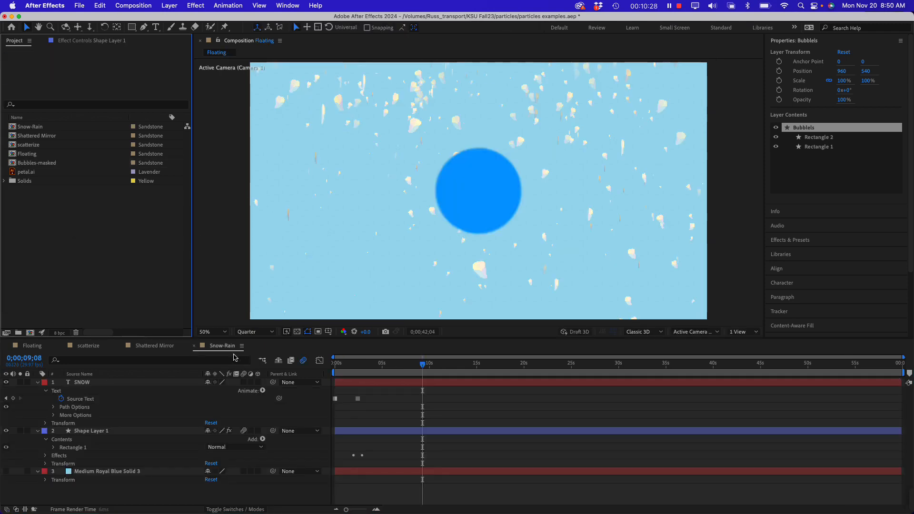
{"action": "left_click", "coordinate": [194, 346]}
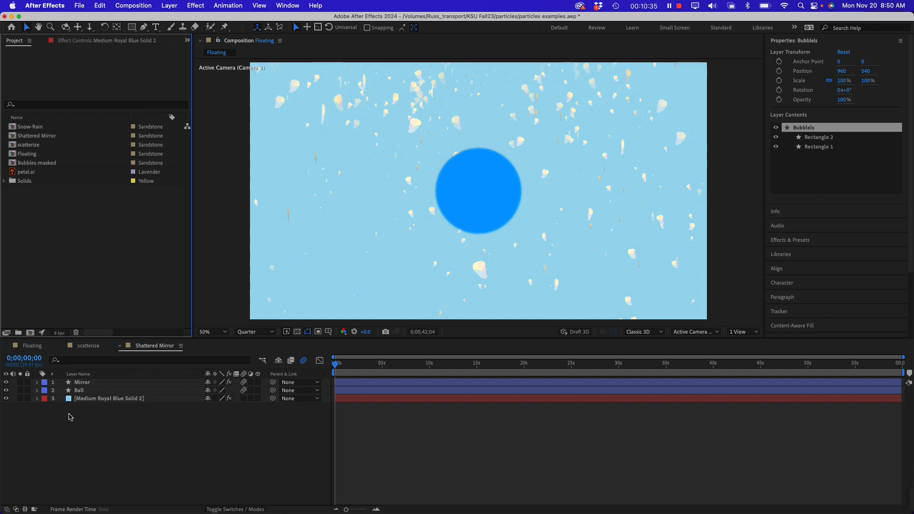
{"action": "left_click", "coordinate": [93, 402]}
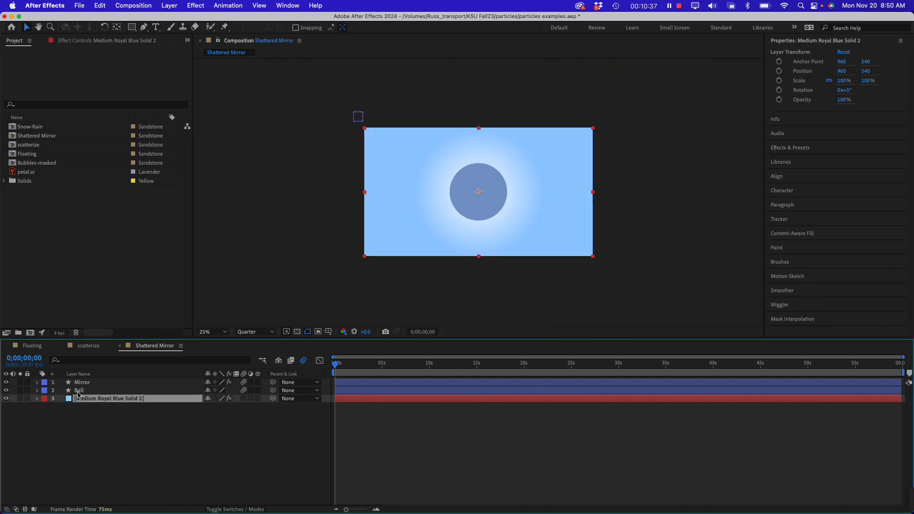
Look through the Ball, solid and Mirror layers and show the Shatter effect settings of the Mirror layer
{"action": "left_click", "coordinate": [78, 390]}
{"action": "left_click", "coordinate": [117, 382]}
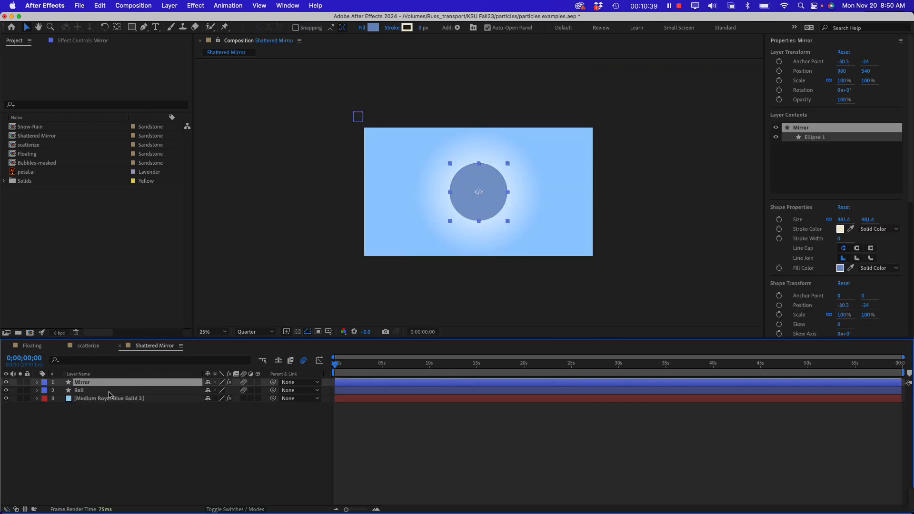
{"action": "left_click", "coordinate": [110, 391]}
{"action": "left_click", "coordinate": [110, 399]}
{"action": "left_click", "coordinate": [110, 391]}
{"action": "left_click", "coordinate": [110, 385]}
{"action": "left_click", "coordinate": [37, 384]}
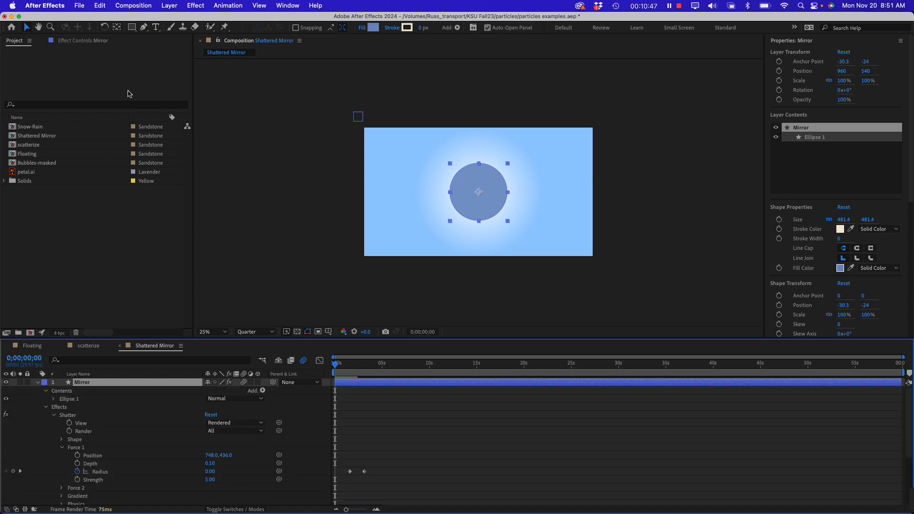
{"action": "left_click", "coordinate": [95, 41]}
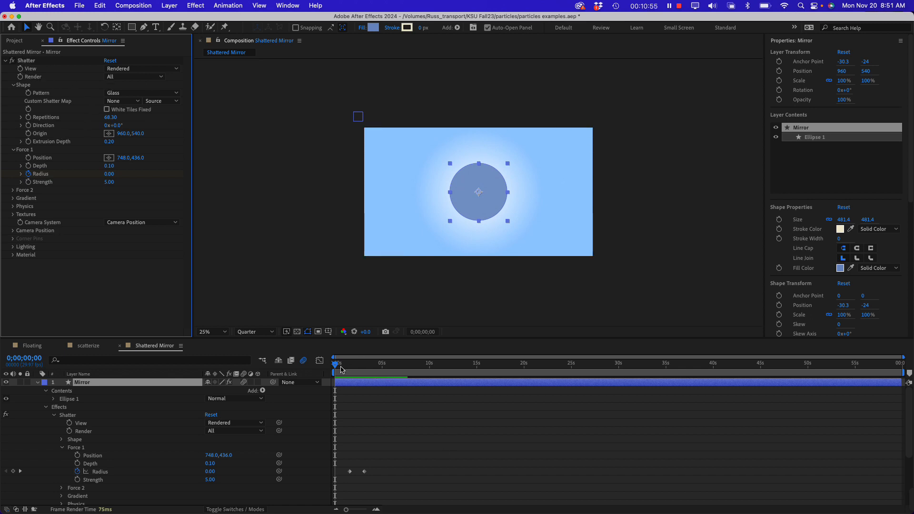
Shorten the Shattered Mirror work area to about the first 5 seconds and play it back
{"action": "left_click", "coordinate": [333, 367]}
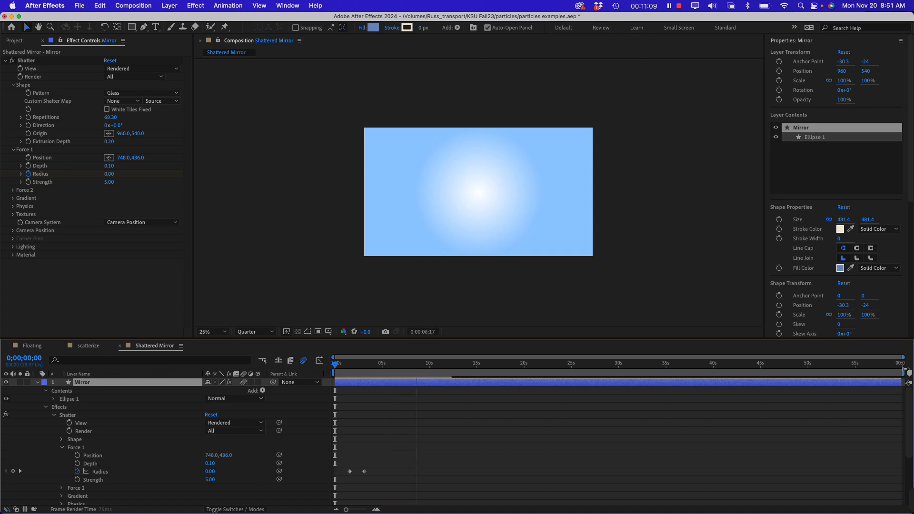
{"action": "left_click_drag", "start_coordinate": [905, 371], "coordinate": [279, 367]}
{"action": "left_click", "coordinate": [359, 369]}
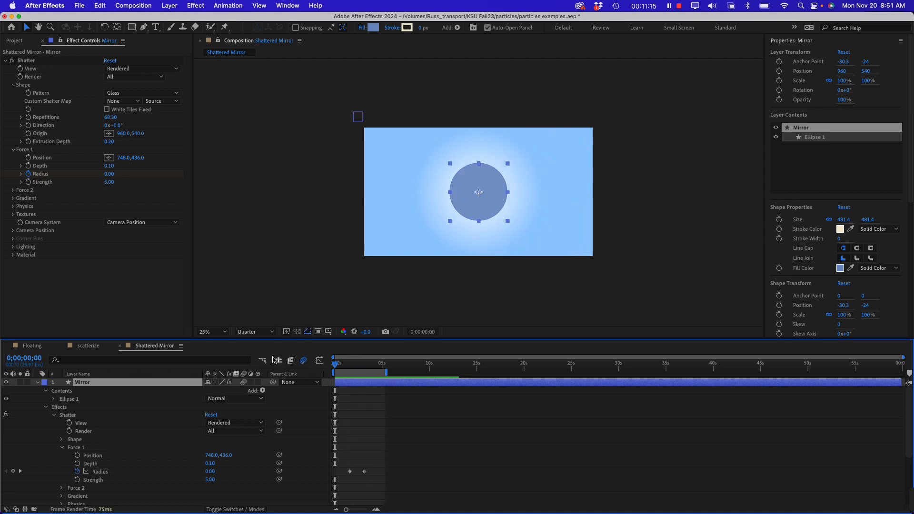
{"action": "key", "text": "space"}
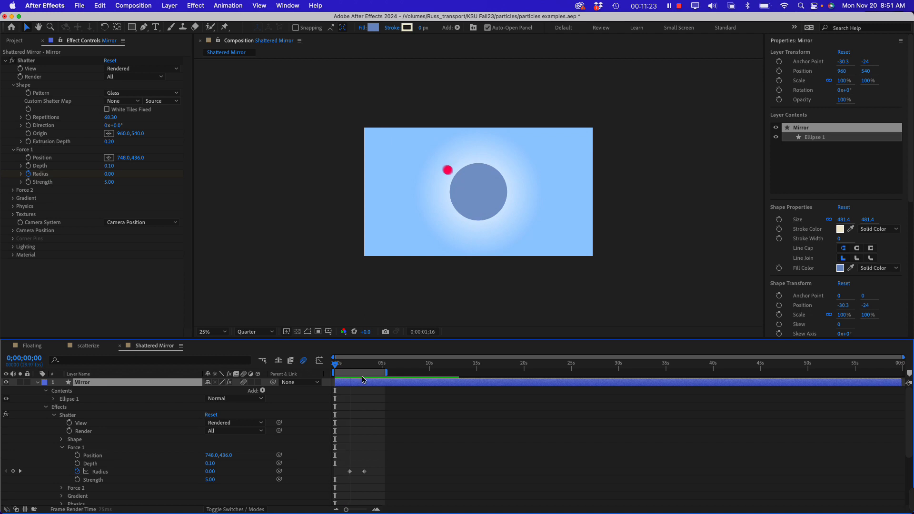
Move the second Force 1 Radius keyframe of the Mirror layer's Shatter effect earlier, to about 2.5 seconds, and preview the shatter
{"action": "left_click", "coordinate": [364, 472]}
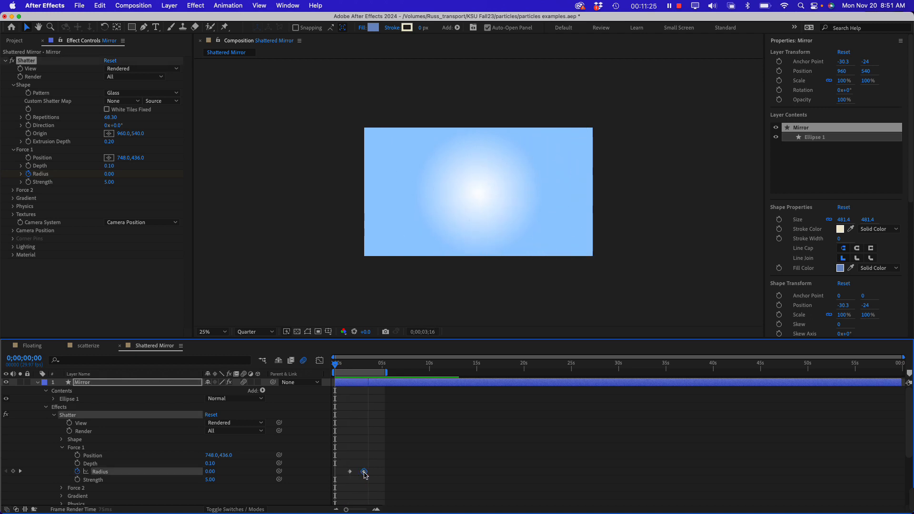
{"action": "left_click_drag", "start_coordinate": [363, 474], "coordinate": [359, 474]}
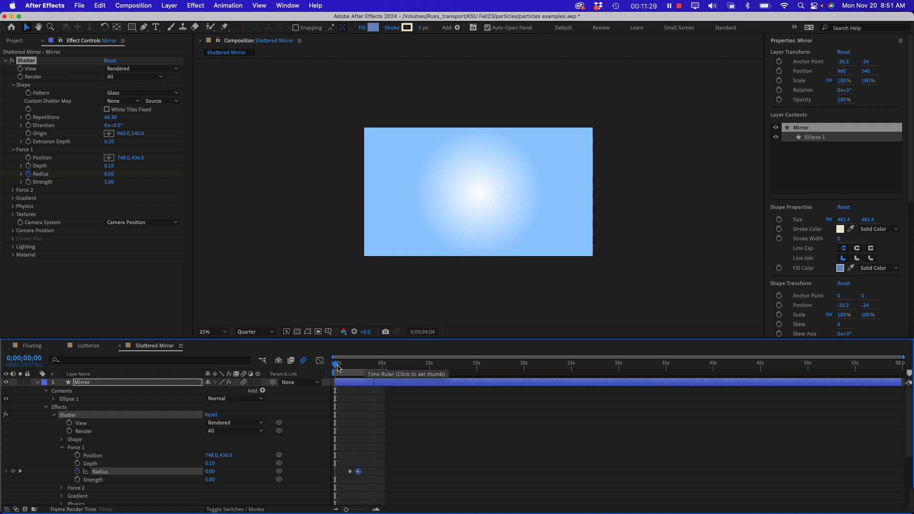
{"action": "left_click", "coordinate": [337, 368]}
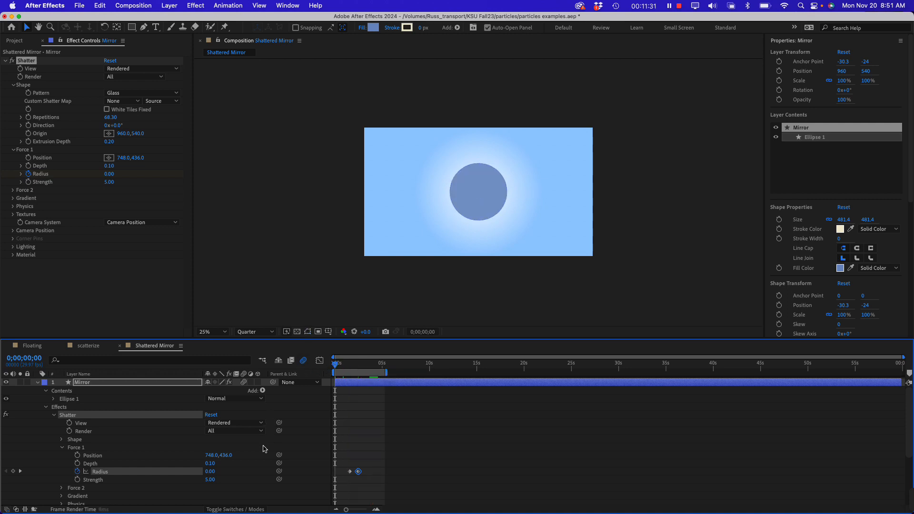
{"action": "key", "text": "space"}
{"action": "mouse_move", "coordinate": [326, 513]}
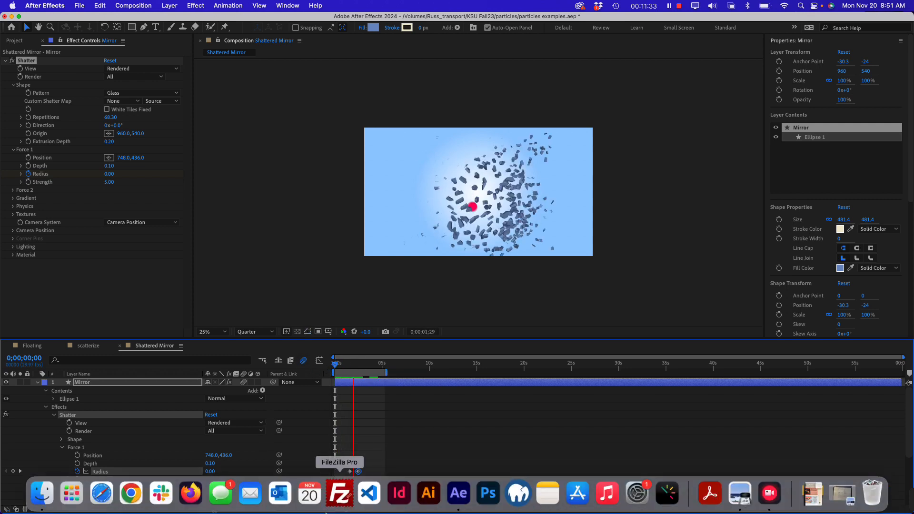
{"action": "key", "text": "space"}
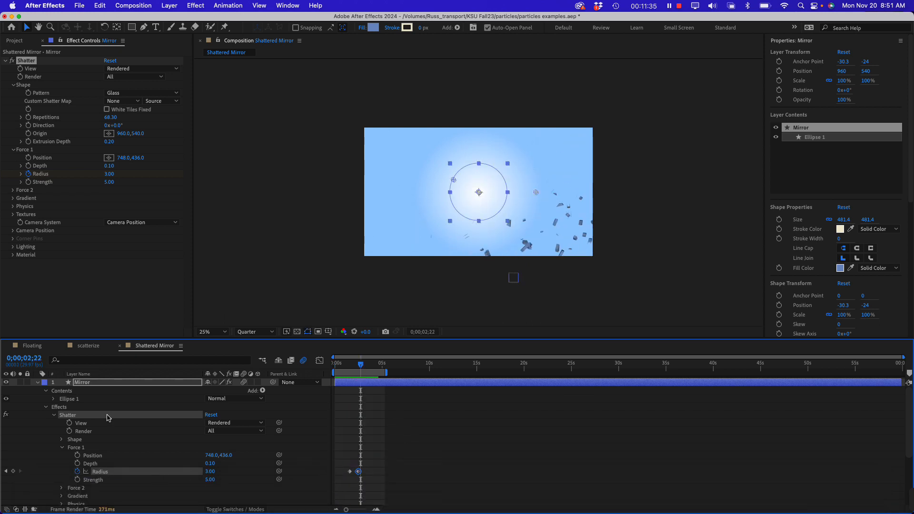
Collapse the Mirror layer's effects in the timeline and deselect the layer
{"action": "left_click", "coordinate": [46, 408]}
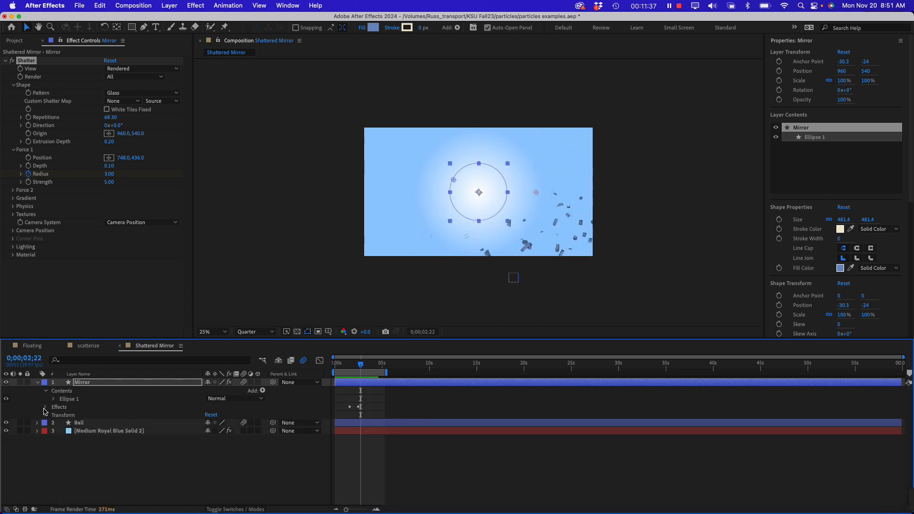
{"action": "left_click", "coordinate": [61, 460]}
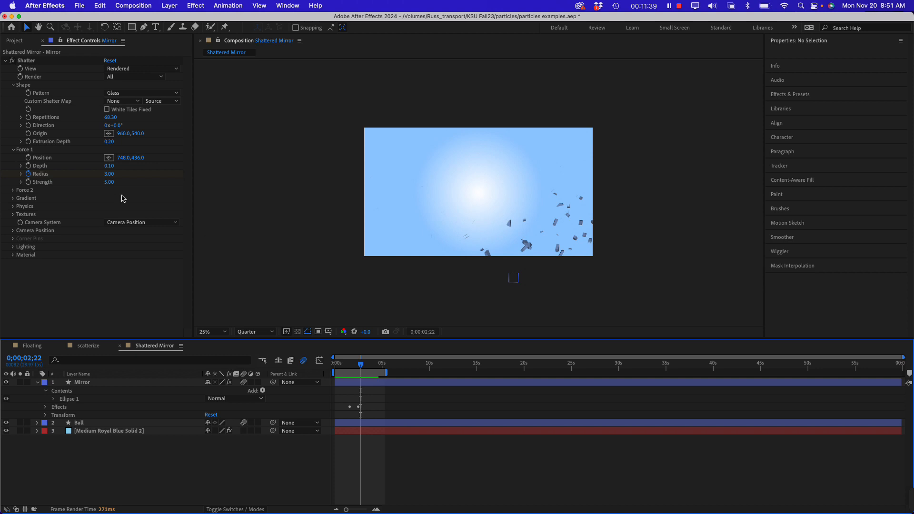
Create a composition named Shatter and cover its whole frame with a rectangle about 1967 × 1144 px
{"action": "left_click", "coordinate": [48, 293]}
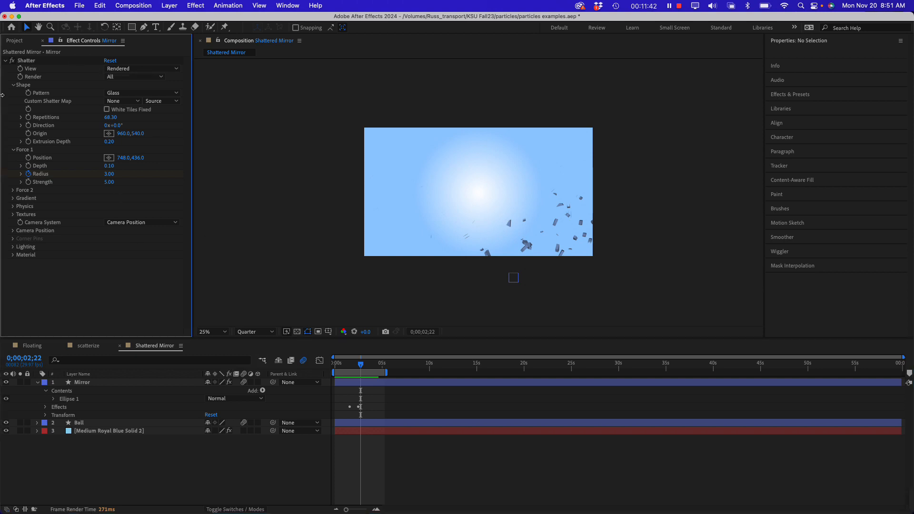
{"action": "left_click", "coordinate": [19, 43]}
{"action": "left_click", "coordinate": [29, 333]}
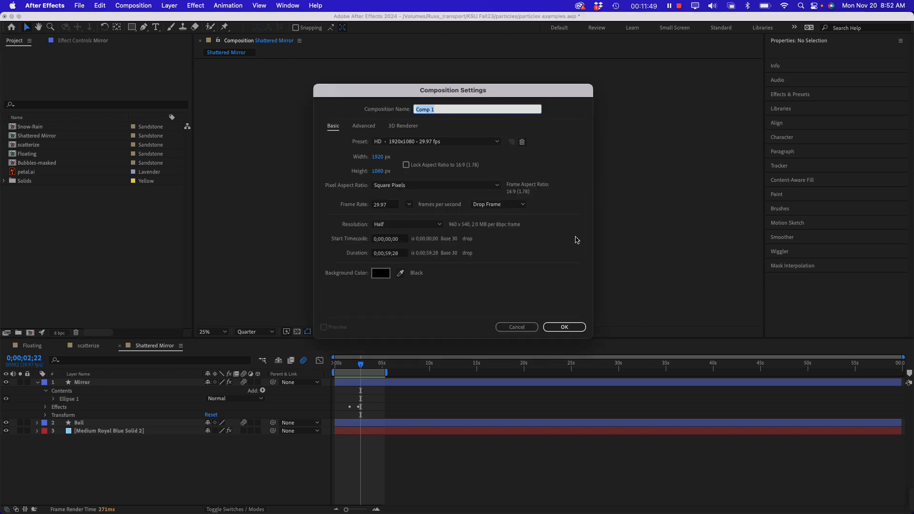
{"action": "type", "text": "Shatter"}
{"action": "key", "text": "Return"}
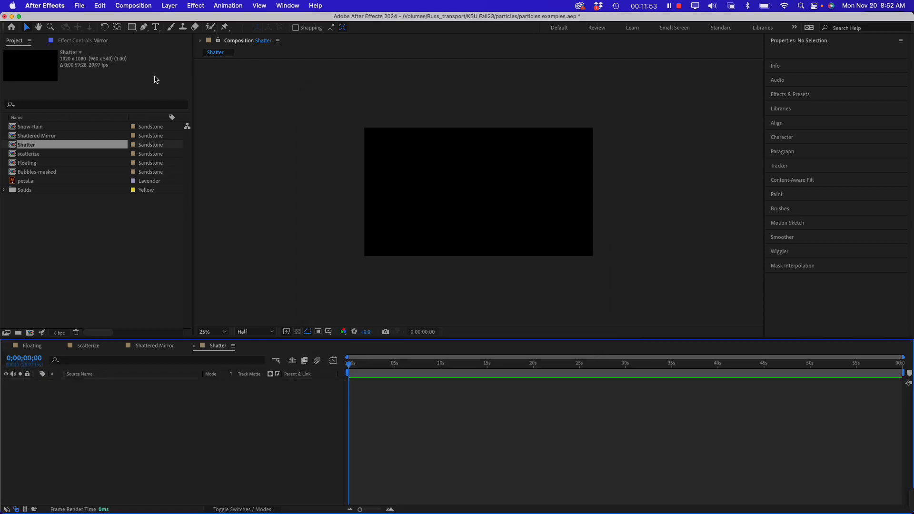
{"action": "left_click", "coordinate": [132, 27]}
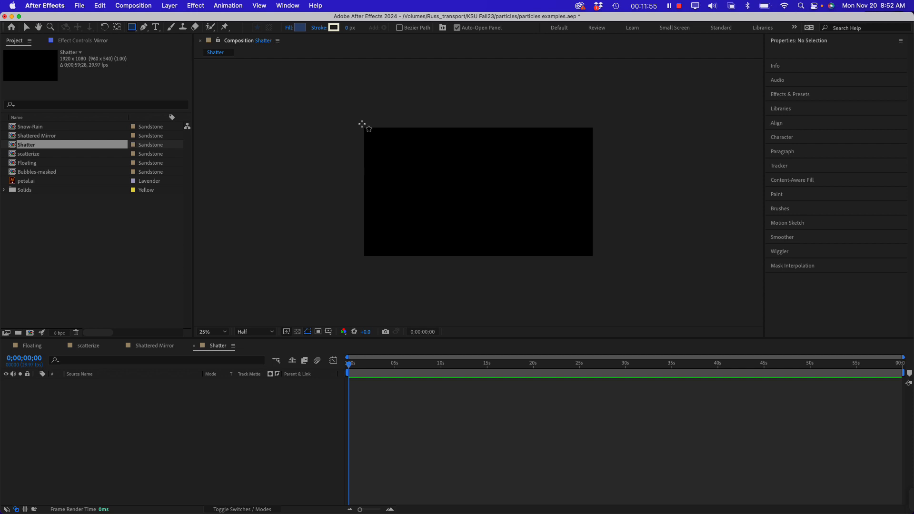
{"action": "mouse_move", "coordinate": [362, 123]}
{"action": "left_mouse_down"}
{"action": "mouse_move", "coordinate": [557, 224]}
{"action": "mouse_move", "coordinate": [596, 261]}
{"action": "left_mouse_up"}
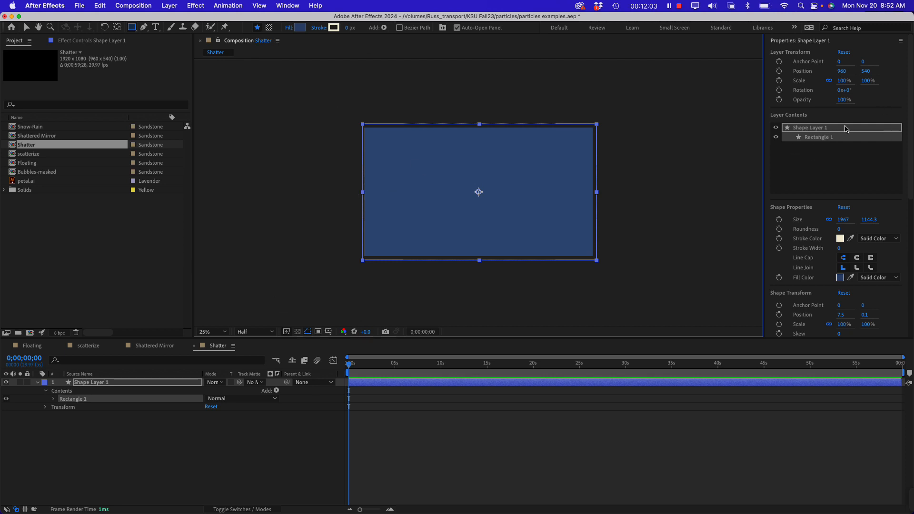
Find the Gradient Ramp effect by searching for gradient and apply it to the rectangle's shape layer
{"action": "scroll", "coordinate": [794, 168], "scroll_direction": "down", "scroll_amount": 8}
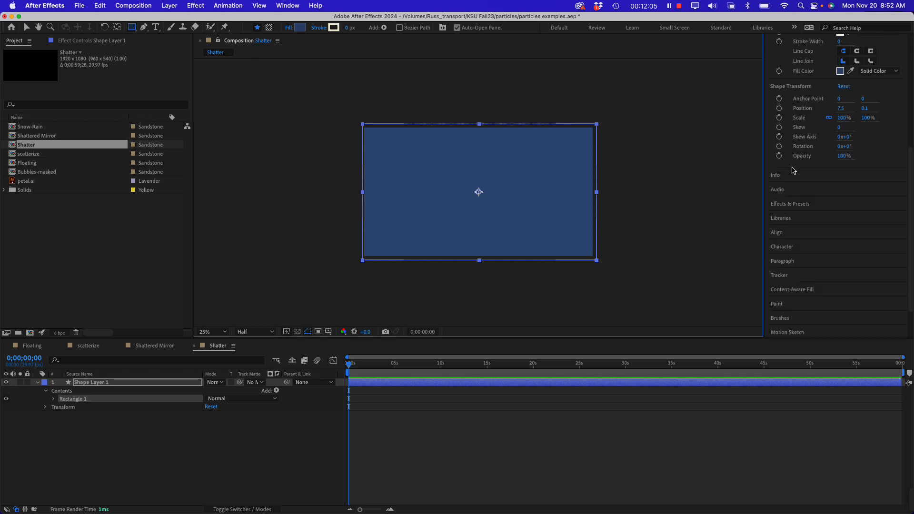
{"action": "left_click", "coordinate": [796, 206]}
{"action": "left_click", "coordinate": [785, 96]}
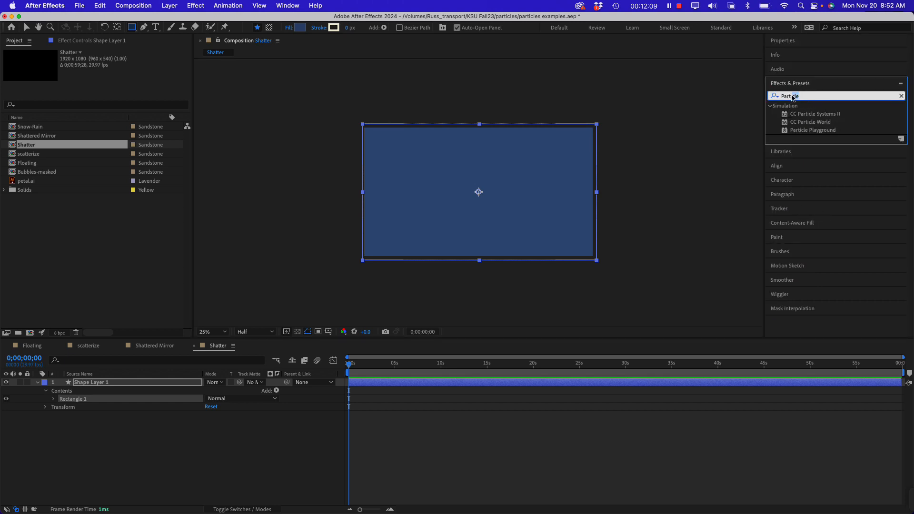
{"action": "type", "text": "r"}
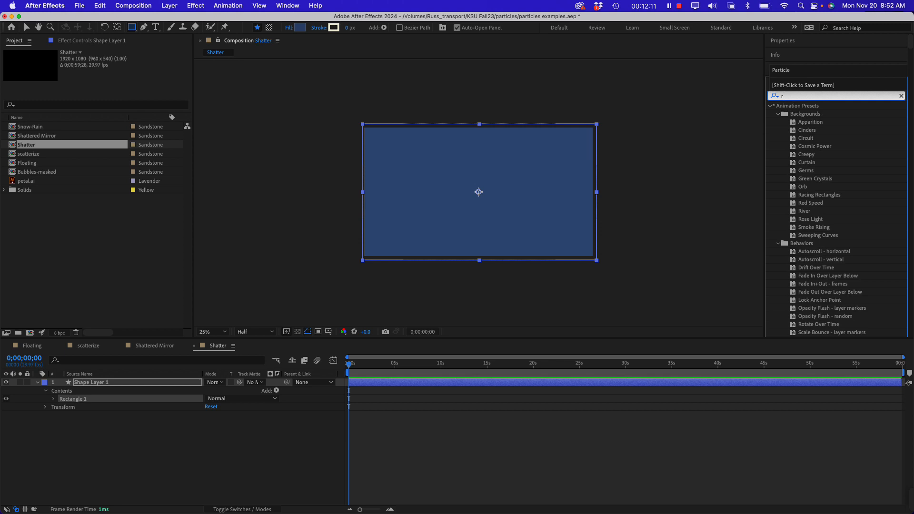
{"action": "key", "text": "BackSpace"}
{"action": "type", "text": "gradient"}
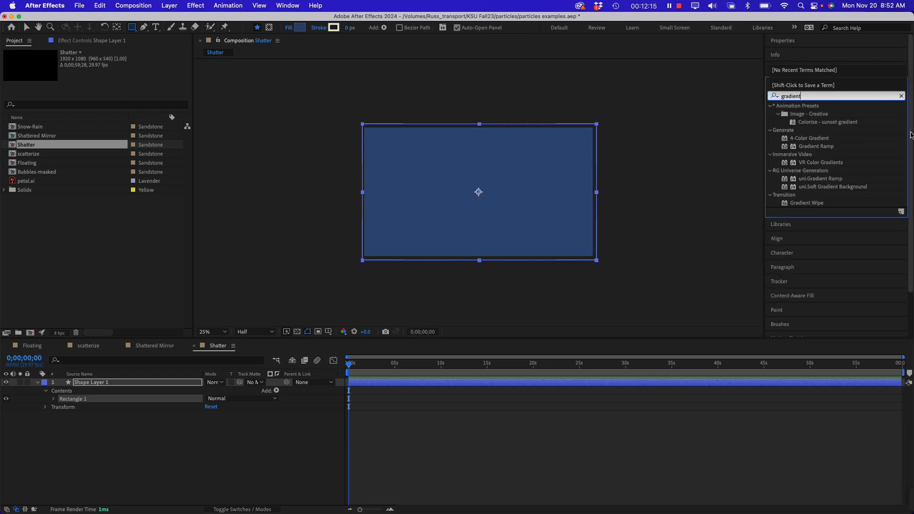
{"action": "left_click", "coordinate": [825, 147]}
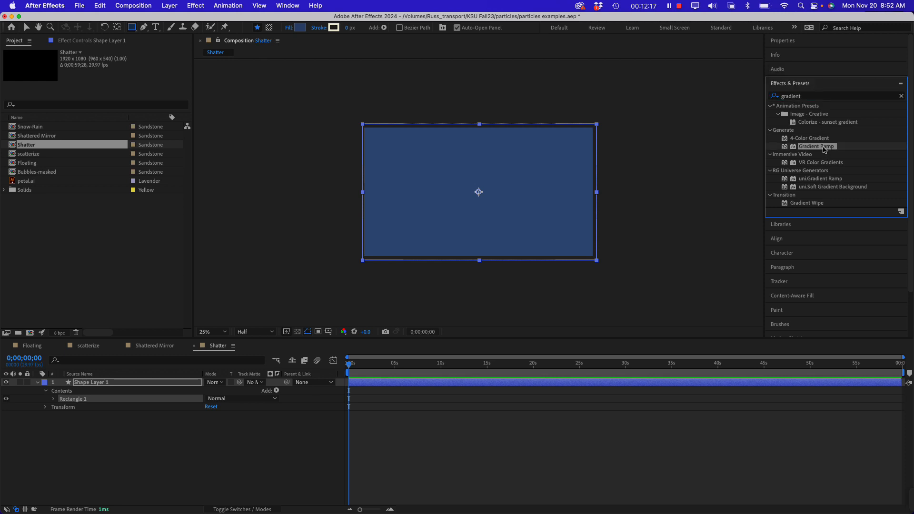
{"action": "double_click", "coordinate": [806, 147]}
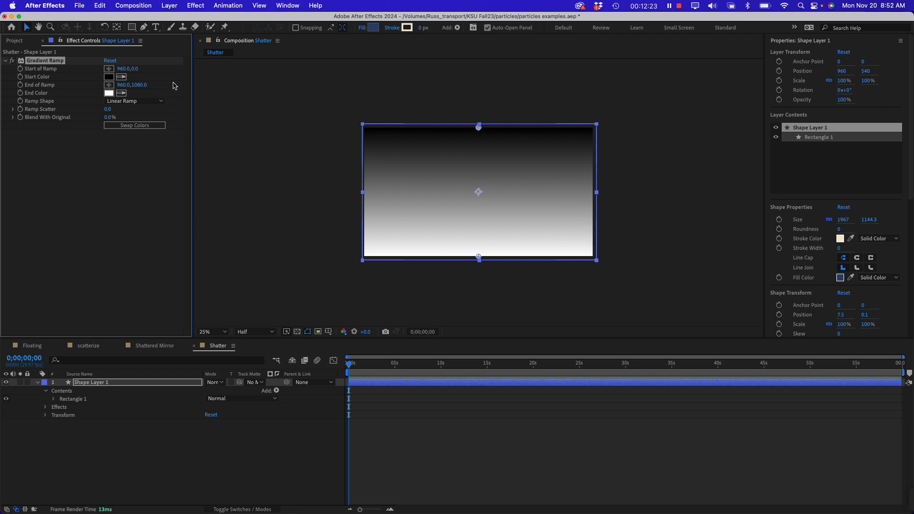
Change the Gradient Ramp to Radial Ramp and place its start point near the frame's centre, at about 964, 552
{"action": "left_click", "coordinate": [130, 100]}
{"action": "left_click", "coordinate": [138, 122]}
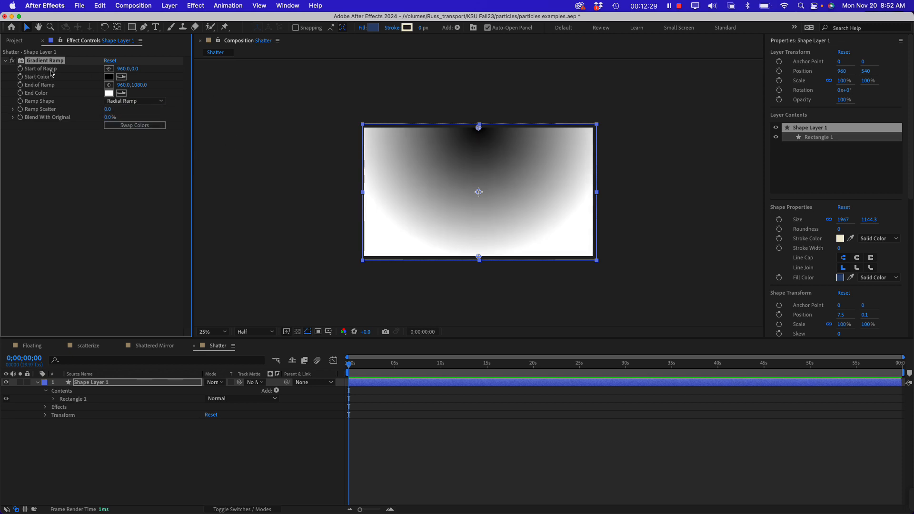
{"action": "left_click", "coordinate": [108, 69]}
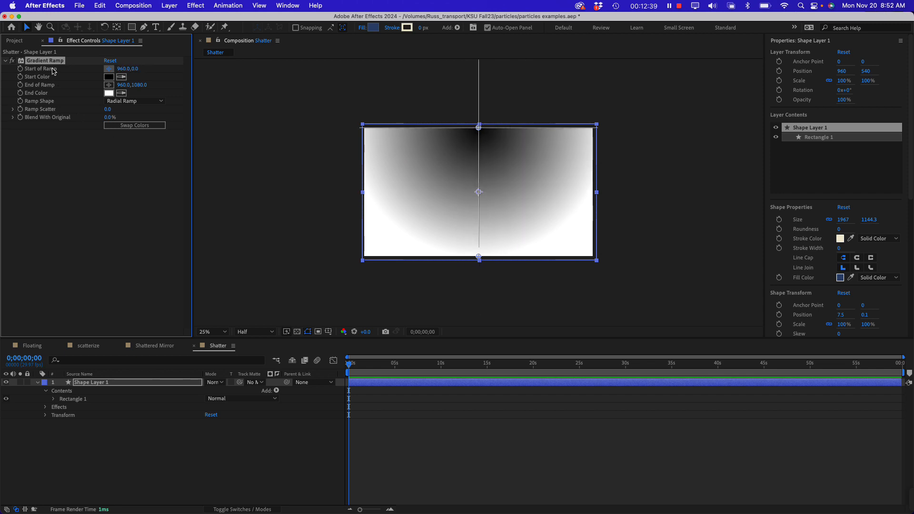
{"action": "left_click", "coordinate": [478, 192]}
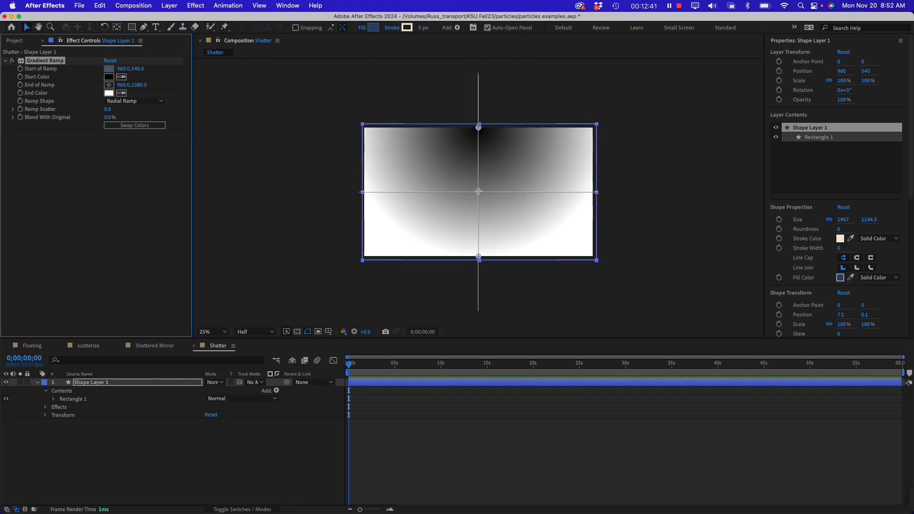
{"action": "left_click", "coordinate": [480, 193]}
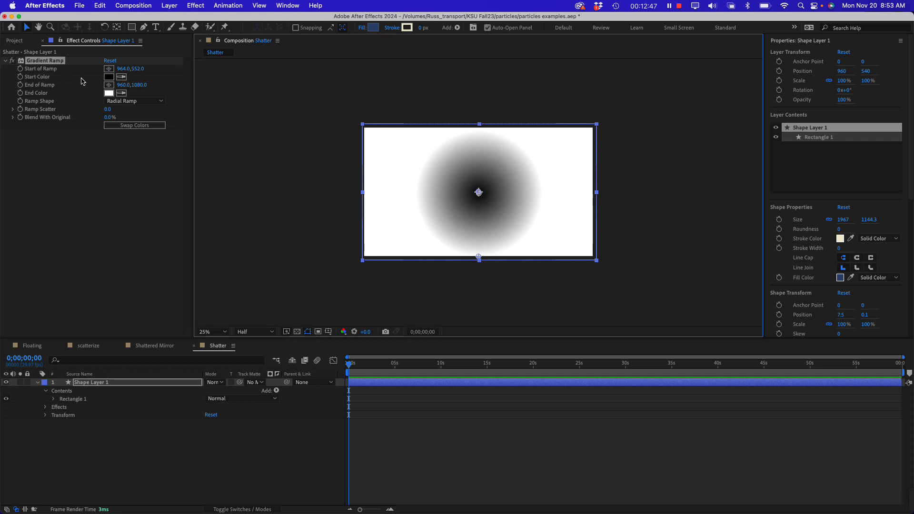
Place the radial ramp's end point level with the centre in the rectangle's left part, at about 244, 552
{"action": "left_click", "coordinate": [53, 86]}
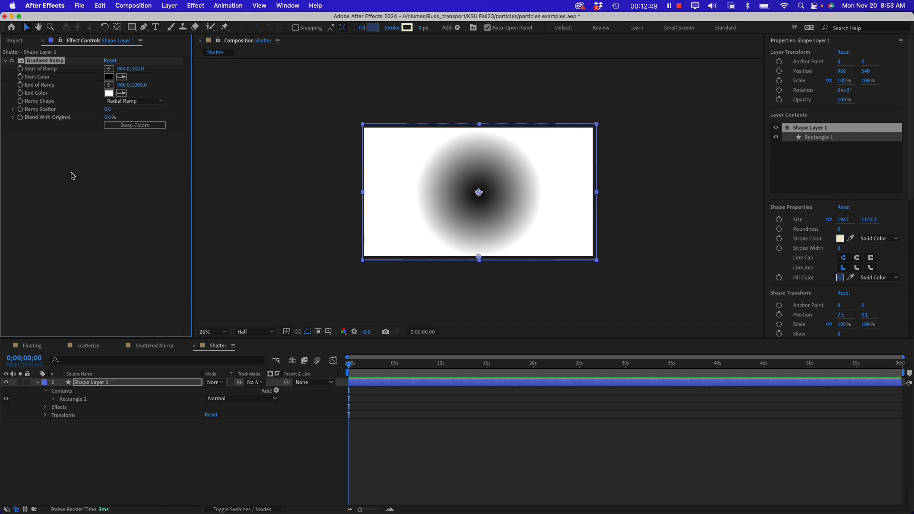
{"action": "left_click", "coordinate": [99, 162]}
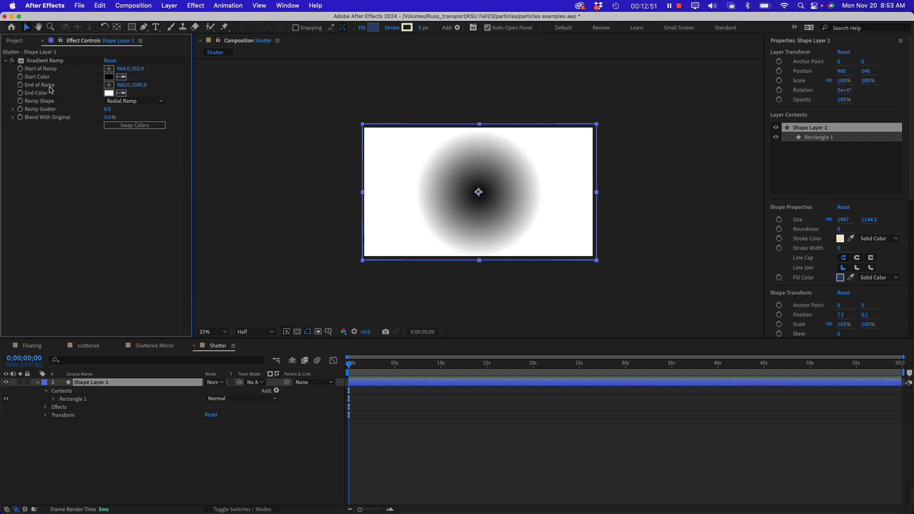
{"action": "left_click", "coordinate": [108, 85]}
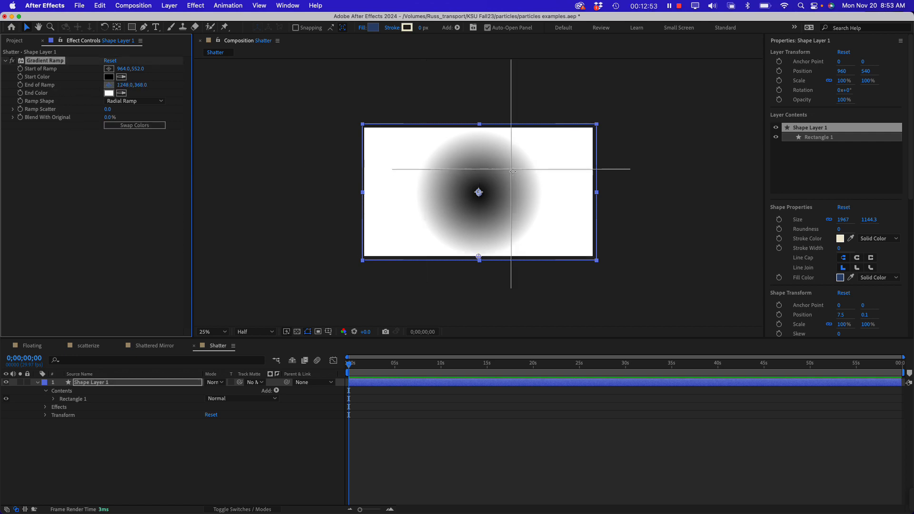
{"action": "left_click", "coordinate": [394, 193]}
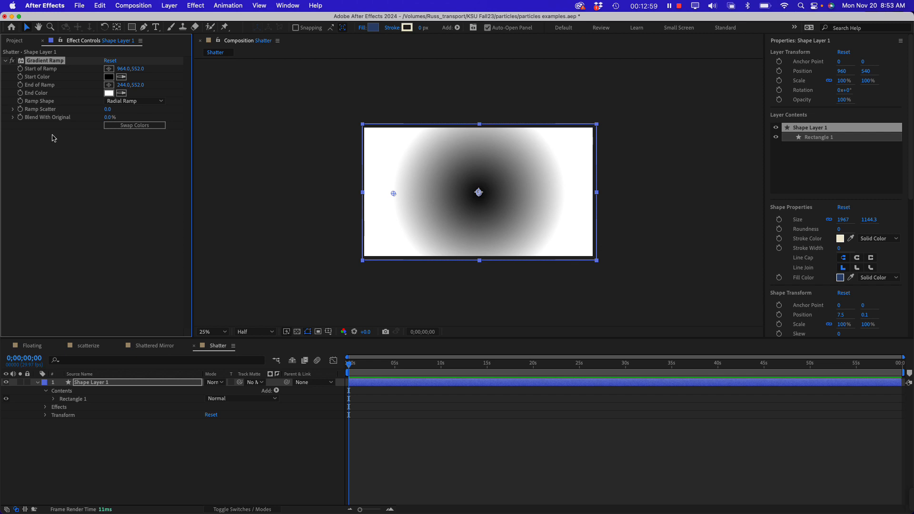
Set the Gradient Ramp's Start Color to white (FFFFFF)
{"action": "left_click", "coordinate": [109, 79]}
{"action": "left_click_drag", "start_coordinate": [538, 340], "coordinate": [481, 307]}
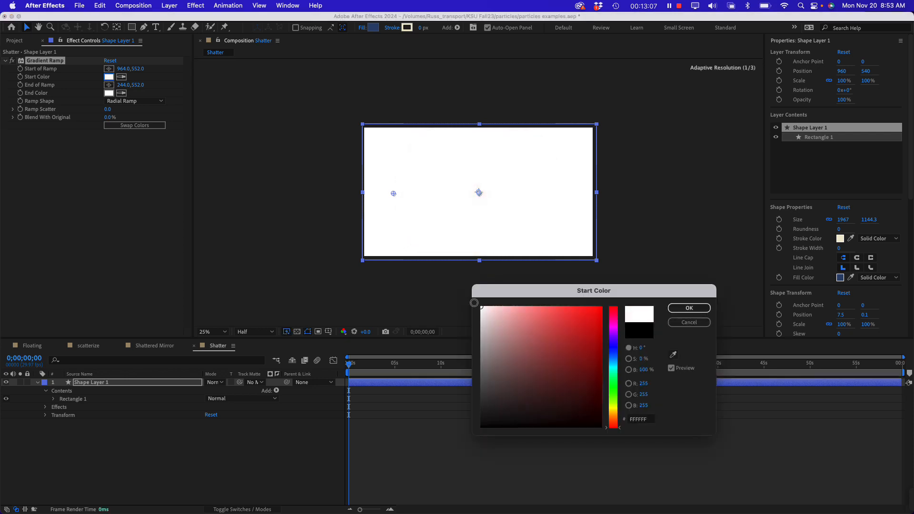
{"action": "left_click", "coordinate": [689, 309]}
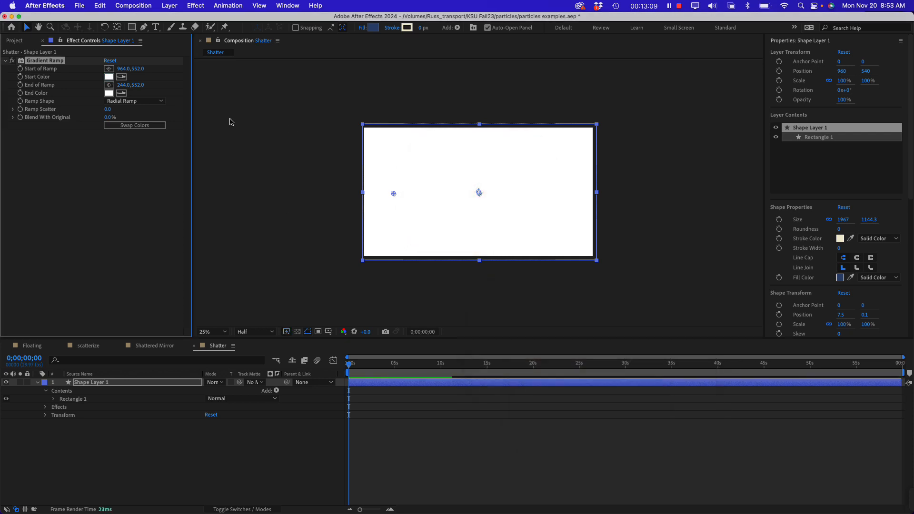
Set the Gradient Ramp's End Color to a muted teal blue, 417D95
{"action": "left_click", "coordinate": [109, 92]}
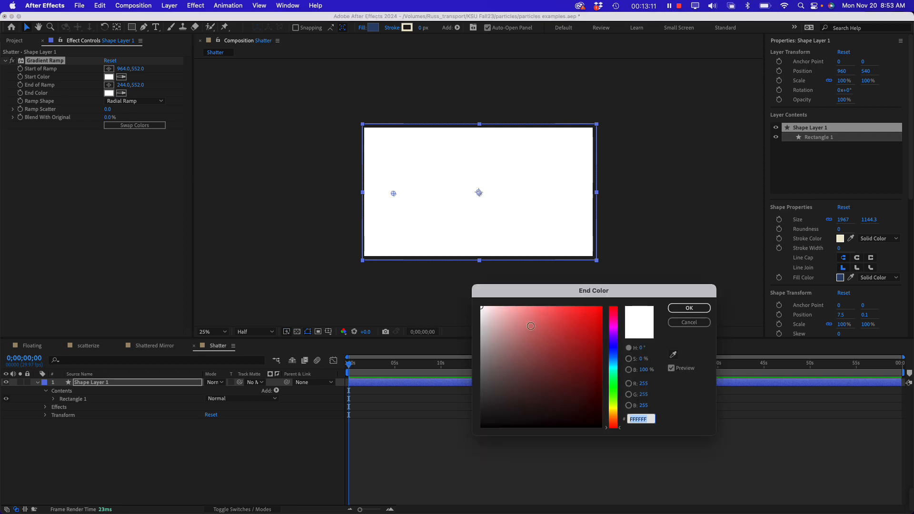
{"action": "left_click_drag", "start_coordinate": [531, 327], "coordinate": [535, 352]}
{"action": "left_click_drag", "start_coordinate": [618, 351], "coordinate": [618, 363]}
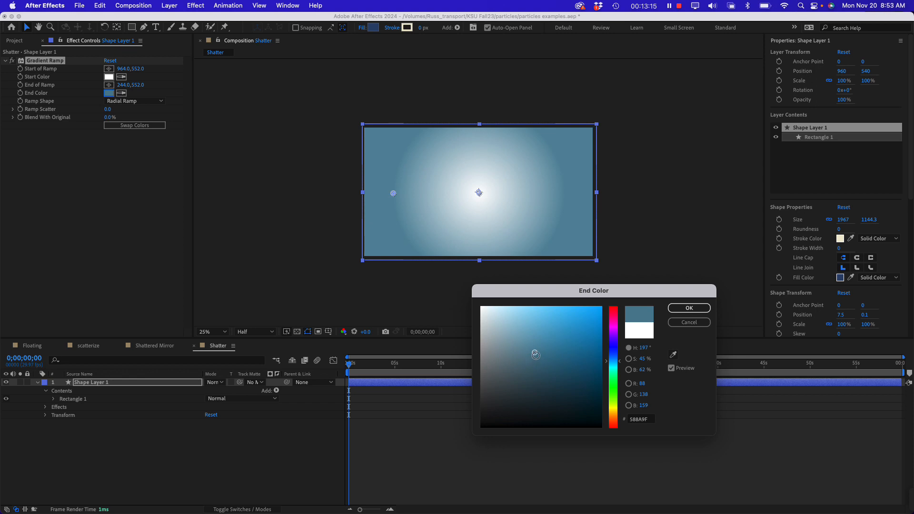
{"action": "left_click_drag", "start_coordinate": [536, 355], "coordinate": [549, 357]}
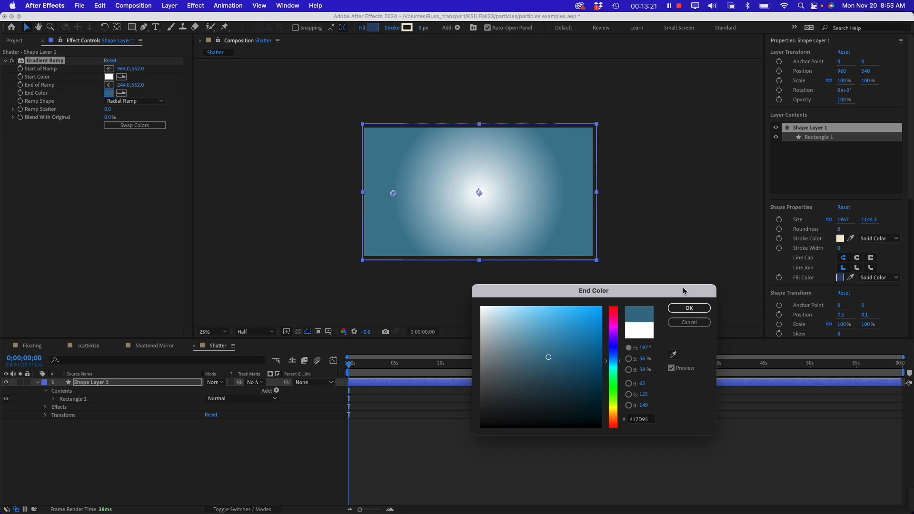
{"action": "left_click", "coordinate": [688, 309]}
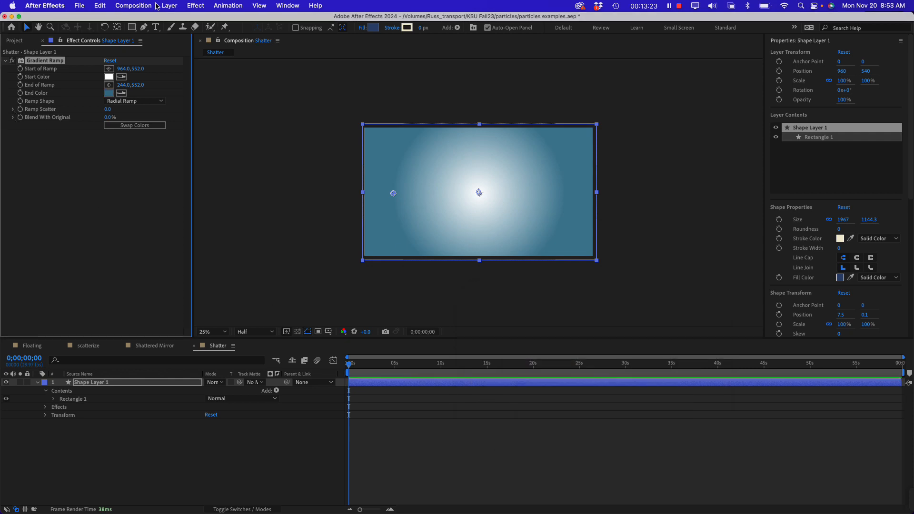
{"action": "left_click", "coordinate": [132, 28]}
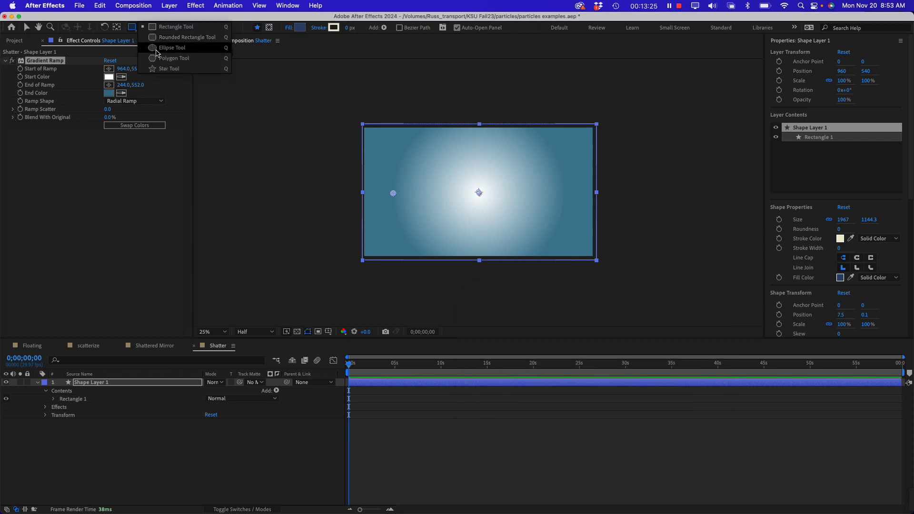
{"action": "left_click", "coordinate": [171, 58]}
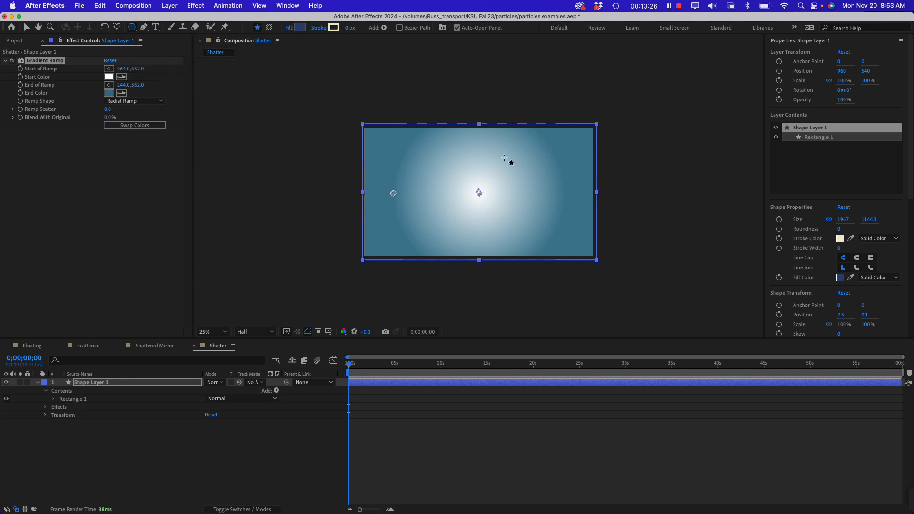
{"action": "left_click", "coordinate": [126, 451]}
{"action": "left_click", "coordinate": [125, 451]}
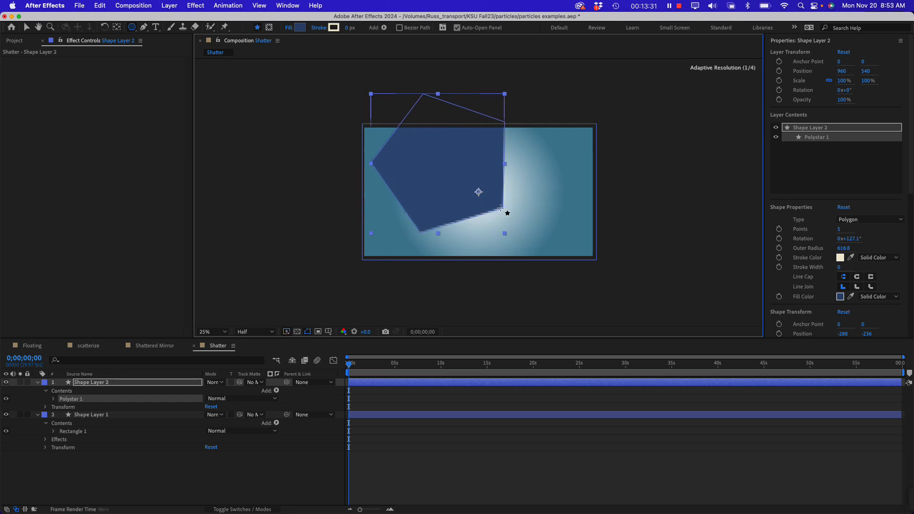
{"action": "key", "text": "Delete"}
Draw a circle about 526 px in diameter near the frame's centre on a new shape layer with the Ellipse tool
{"action": "left_click", "coordinate": [133, 30]}
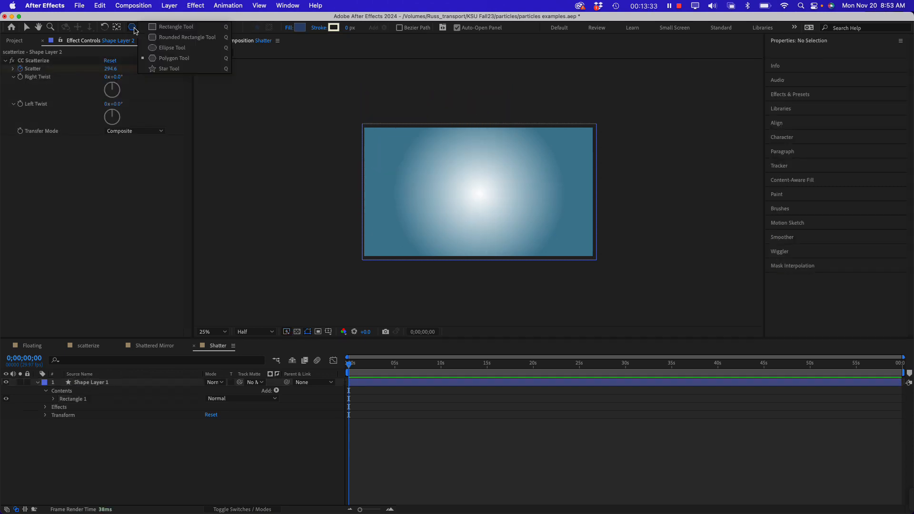
{"action": "left_click", "coordinate": [165, 50]}
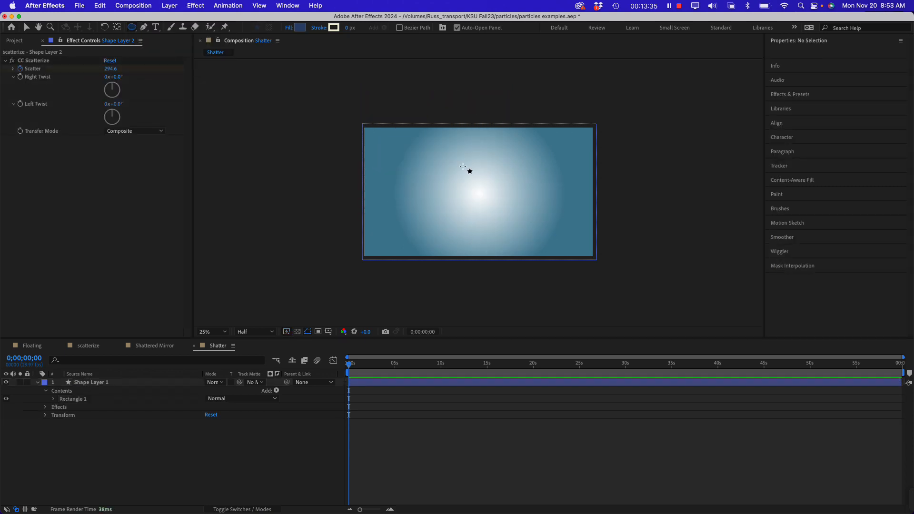
{"action": "left_click_drag", "start_coordinate": [450, 164], "coordinate": [512, 227]}
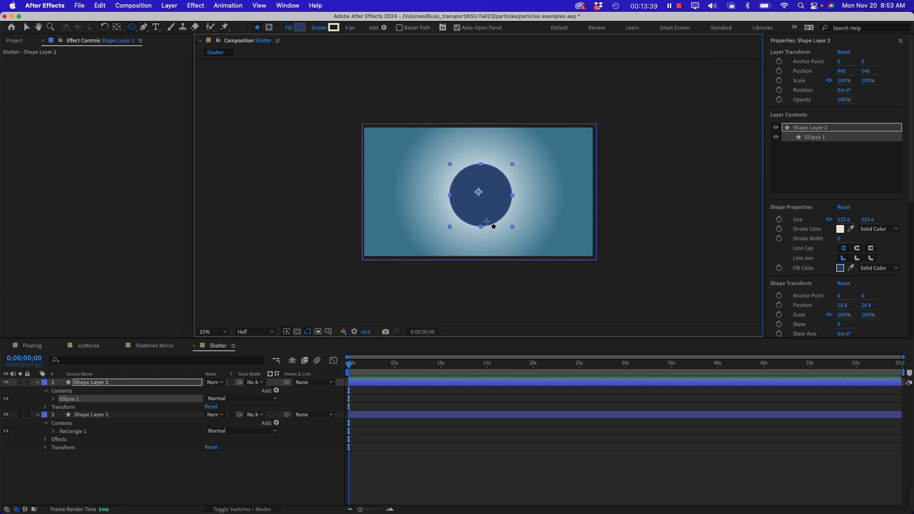
Center the anchor point of the circle's shape layer in its layer content
{"action": "left_click", "coordinate": [27, 27]}
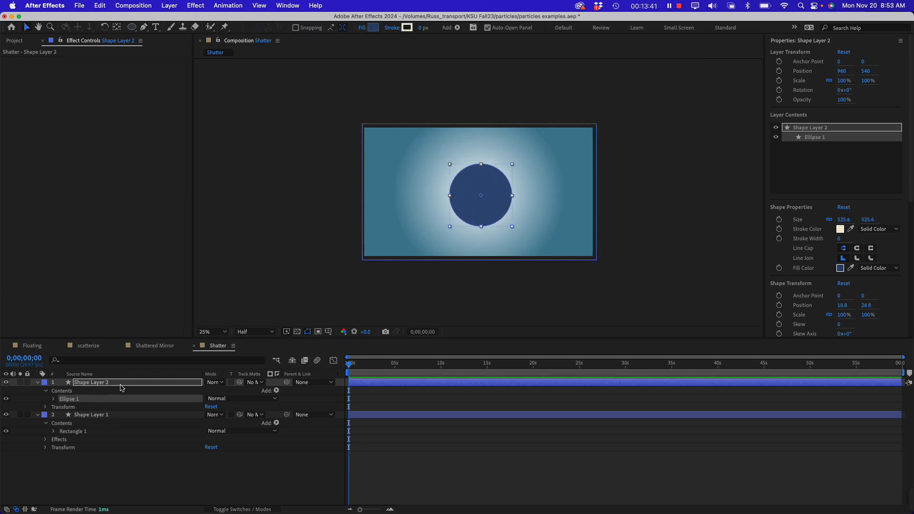
{"action": "left_click", "coordinate": [121, 384]}
{"action": "right_click", "coordinate": [493, 184]}
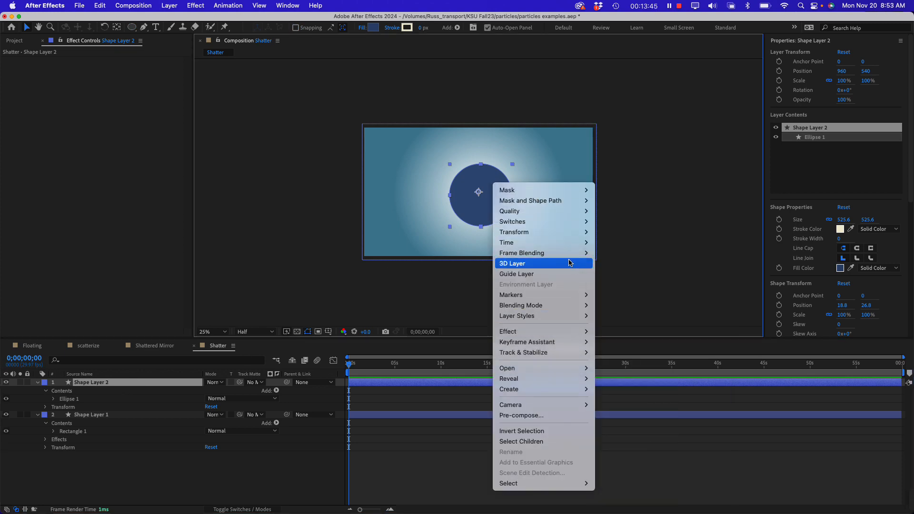
{"action": "mouse_move", "coordinate": [577, 232]}
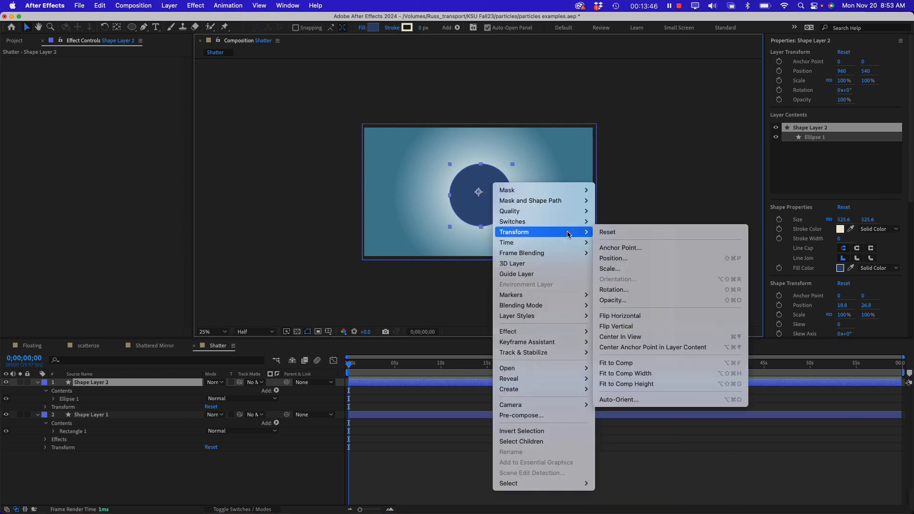
{"action": "left_click", "coordinate": [652, 347]}
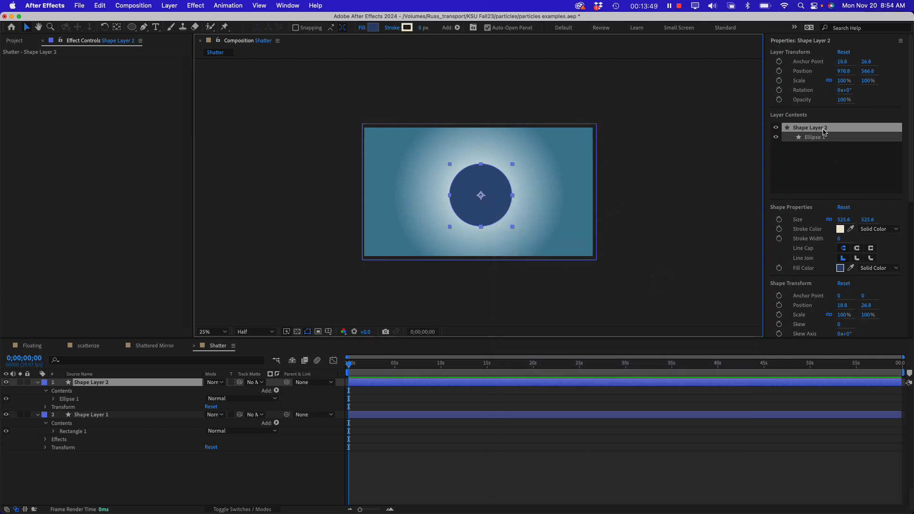
Align the circle's shape layer to the horizontal and vertical centre of the composition
{"action": "scroll", "coordinate": [819, 152], "scroll_direction": "down", "scroll_amount": 5}
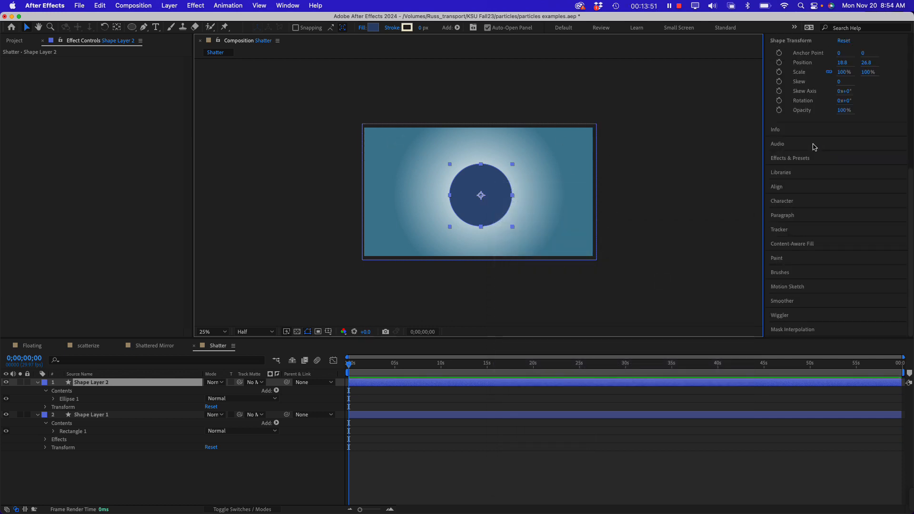
{"action": "left_click", "coordinate": [784, 186]}
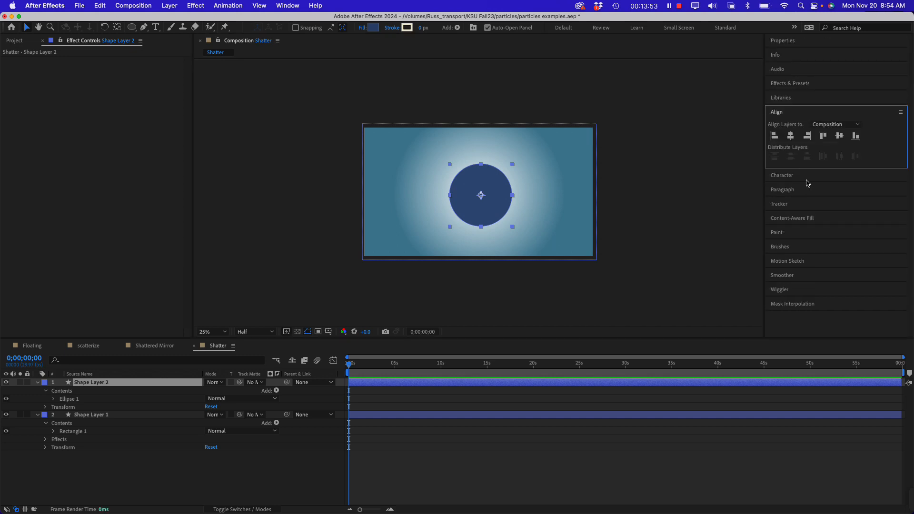
{"action": "left_click", "coordinate": [791, 136]}
{"action": "left_click", "coordinate": [841, 137]}
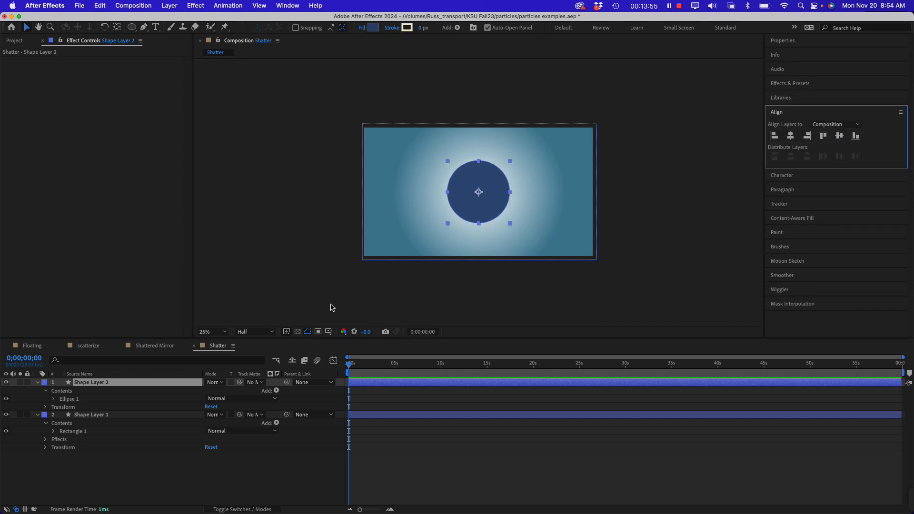
Rename the circle's shape layer as mirror
{"action": "left_click", "coordinate": [78, 387]}
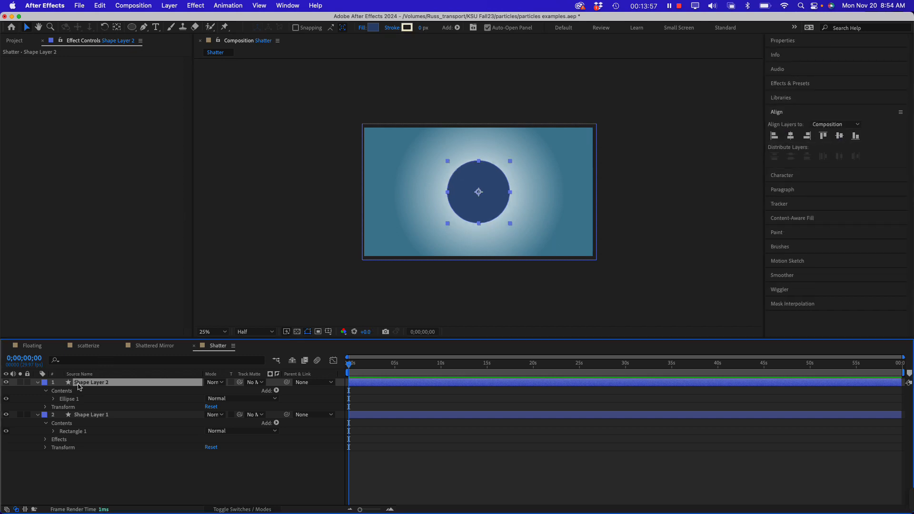
{"action": "key", "text": "Return"}
{"action": "type", "text": "mirror"}
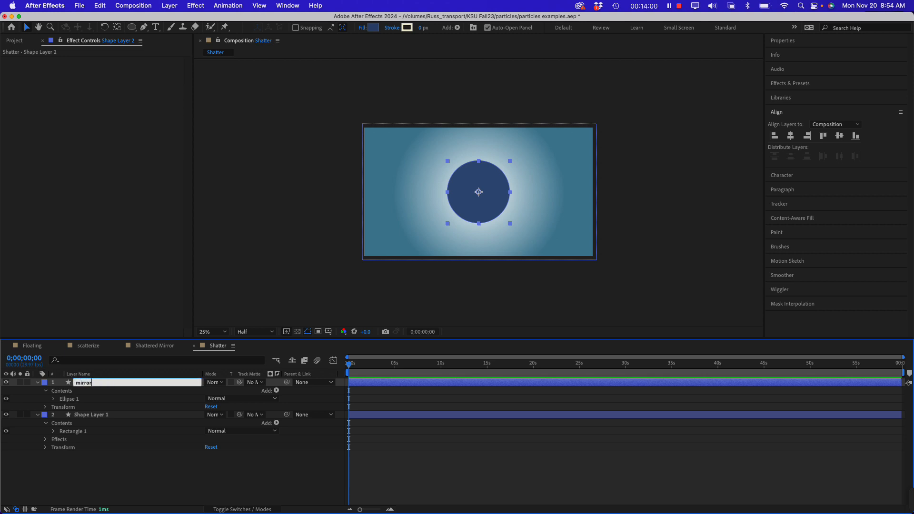
{"action": "key", "text": "Return"}
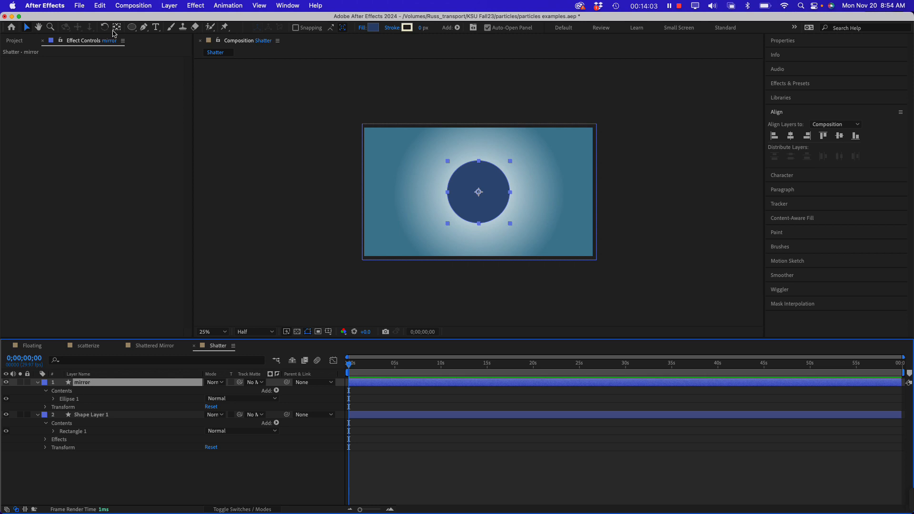
Apply the Shatter simulation effect to the mirror layer and scrub through the first seconds to preview the wireframe
{"action": "left_click", "coordinate": [191, 5]}
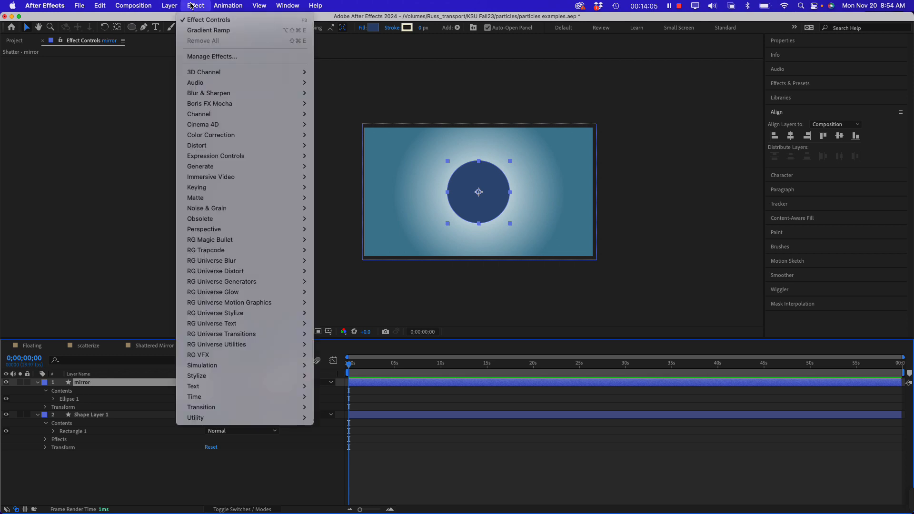
{"action": "mouse_move", "coordinate": [233, 369]}
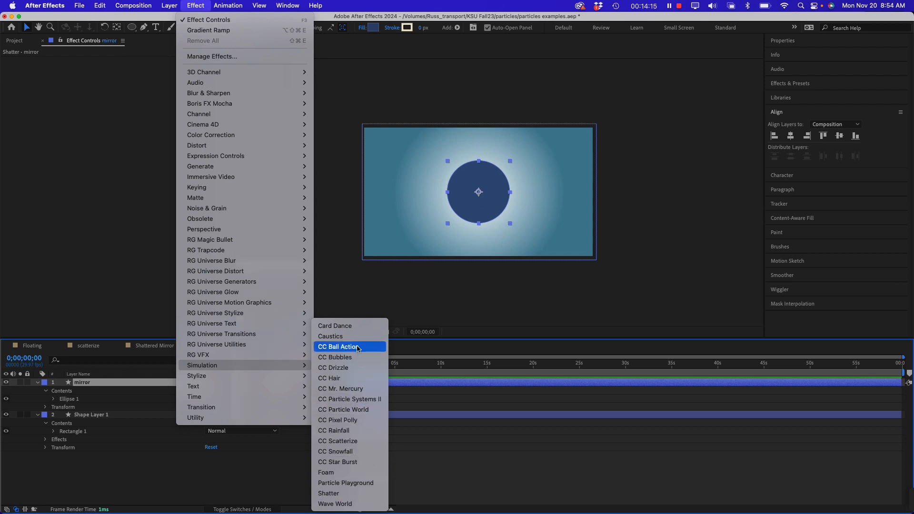
{"action": "left_click", "coordinate": [338, 495]}
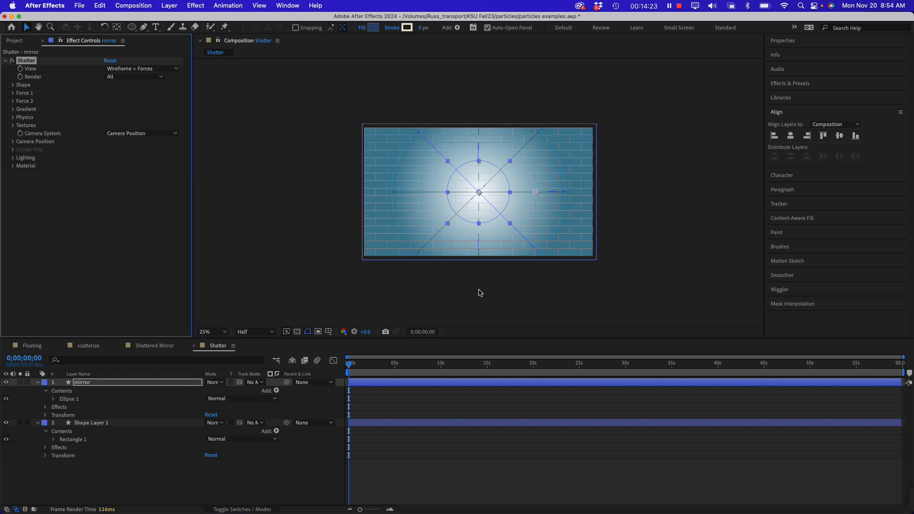
{"action": "left_click_drag", "start_coordinate": [349, 365], "coordinate": [373, 369]}
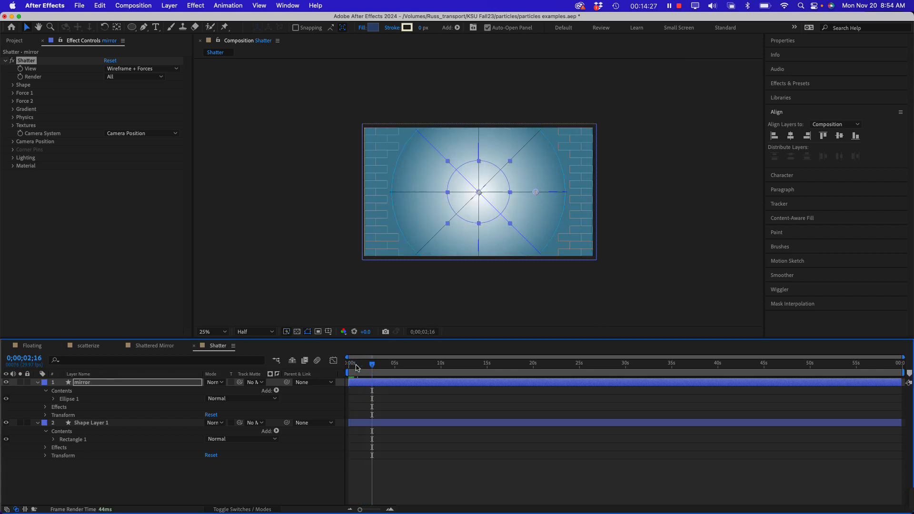
{"action": "left_click", "coordinate": [348, 366]}
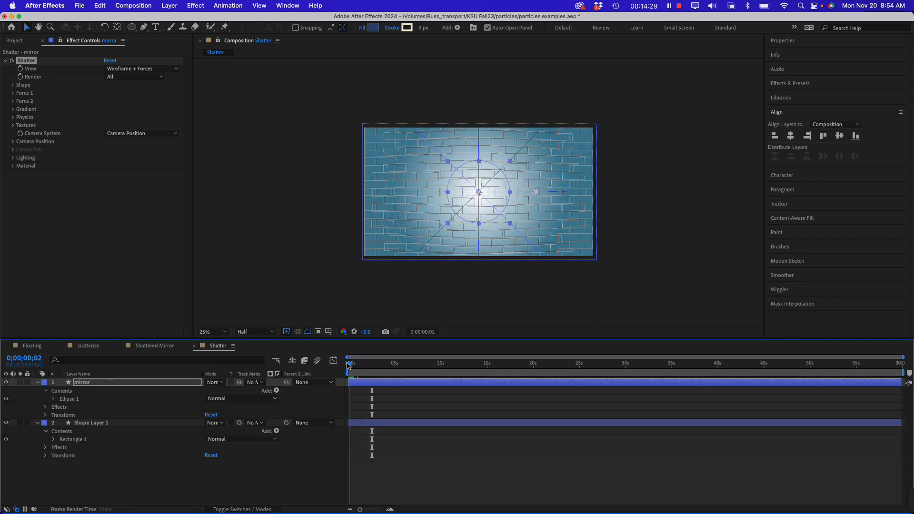
{"action": "left_click_drag", "start_coordinate": [347, 364], "coordinate": [331, 358]}
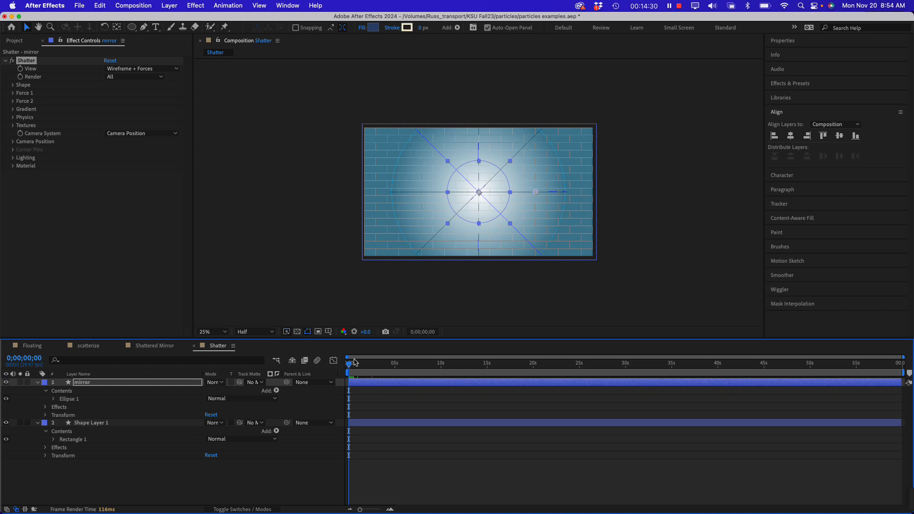
Set Shatter's View to Rendered, preview the breaking circle in the opening frames, and return to the start
{"action": "left_click", "coordinate": [112, 172]}
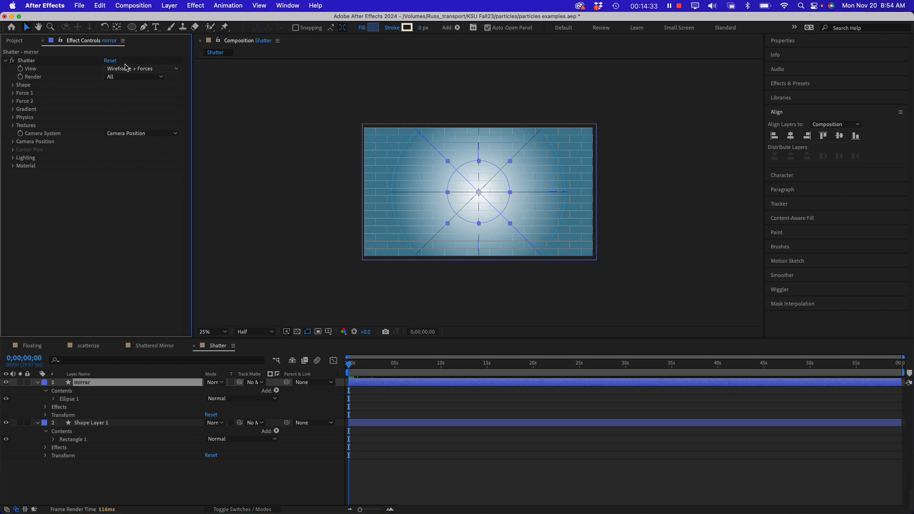
{"action": "left_click", "coordinate": [125, 70]}
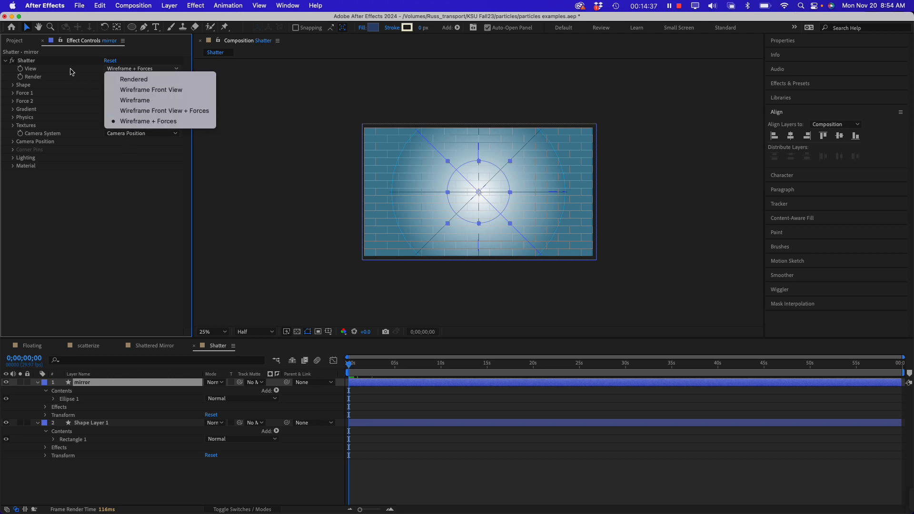
{"action": "left_click", "coordinate": [133, 80]}
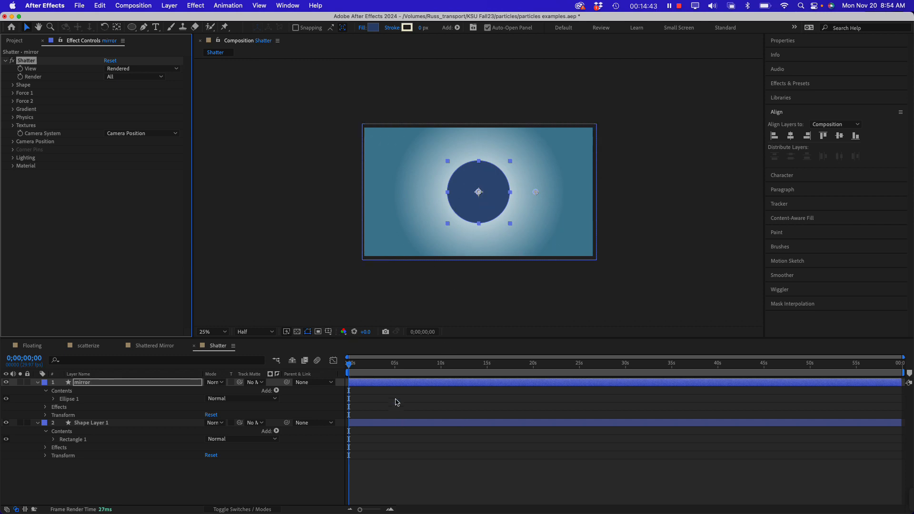
{"action": "mouse_move", "coordinate": [351, 364]}
{"action": "left_mouse_down"}
{"action": "mouse_move", "coordinate": [358, 366]}
{"action": "mouse_move", "coordinate": [351, 364]}
{"action": "left_mouse_up"}
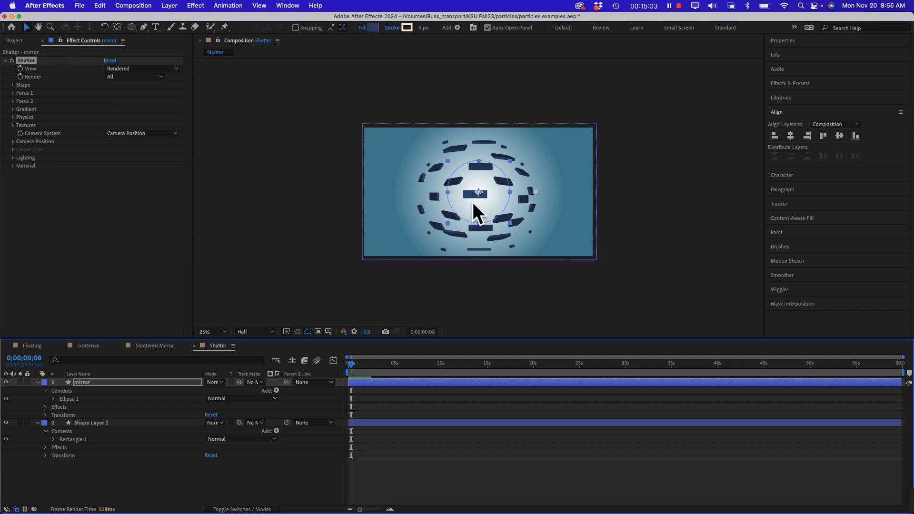
{"action": "key", "text": "period"}
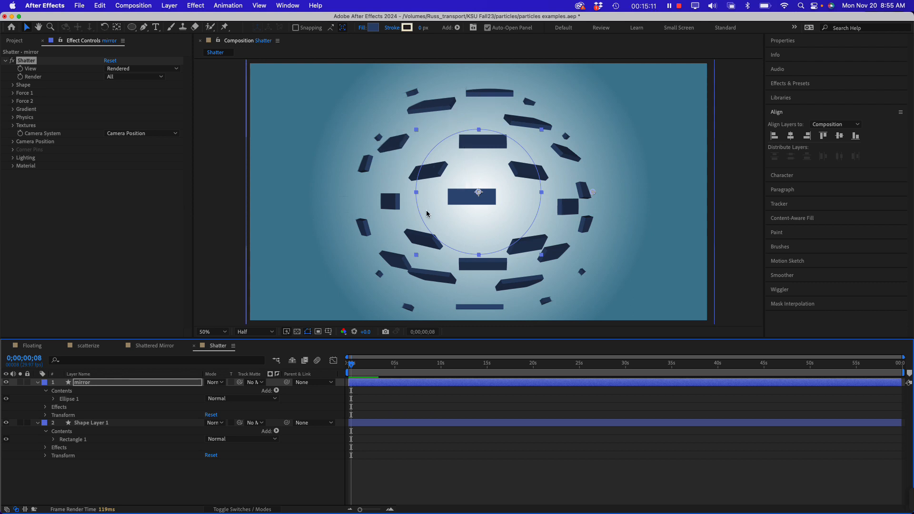
{"action": "left_click_drag", "start_coordinate": [349, 374], "coordinate": [348, 374]}
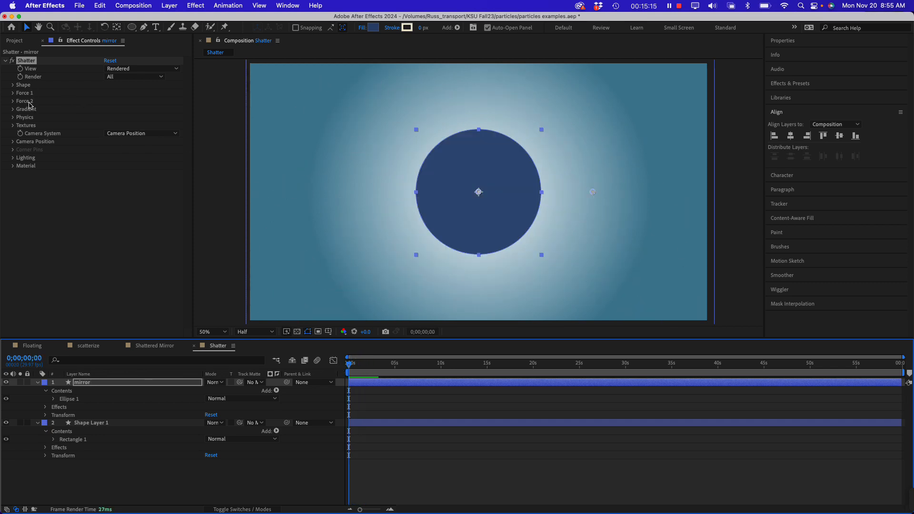
Set the Shatter shape Pattern to Glass and scrub the opening frames to check the shards
{"action": "left_click", "coordinate": [14, 85]}
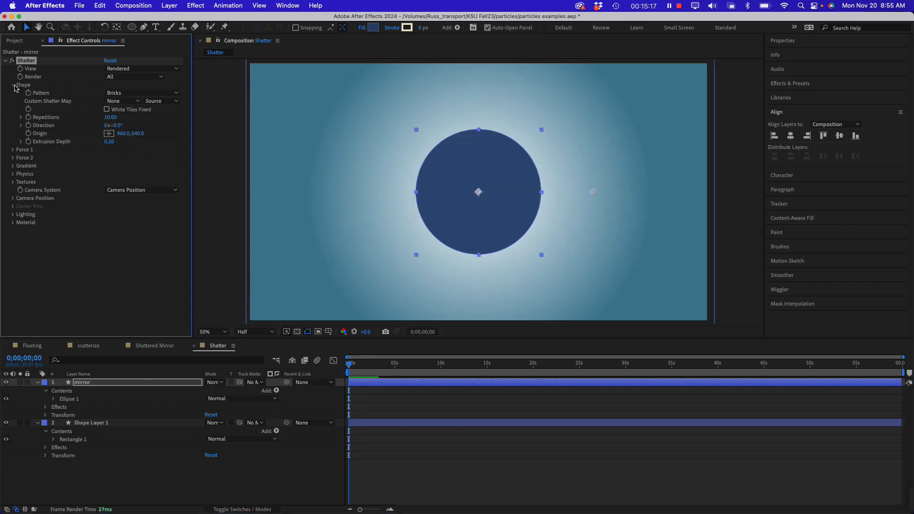
{"action": "left_click_drag", "start_coordinate": [349, 366], "coordinate": [354, 365]}
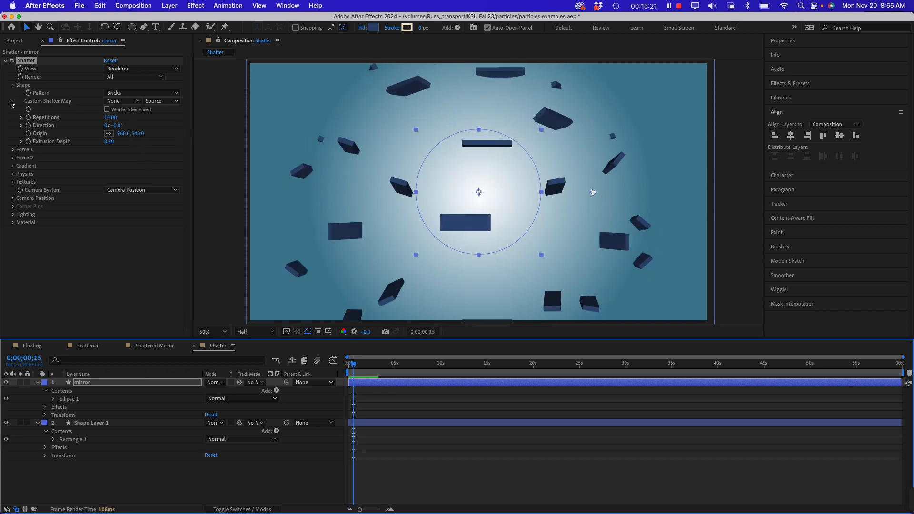
{"action": "left_click", "coordinate": [136, 94]}
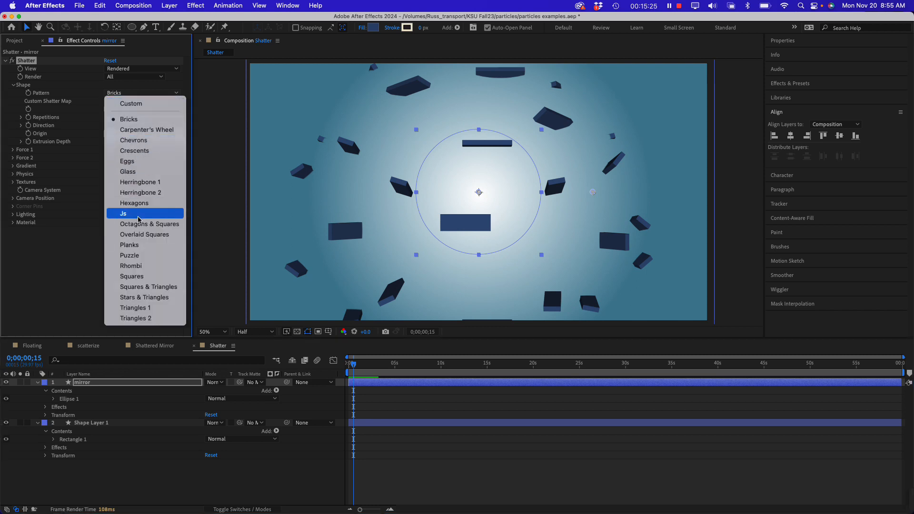
{"action": "left_click", "coordinate": [148, 173]}
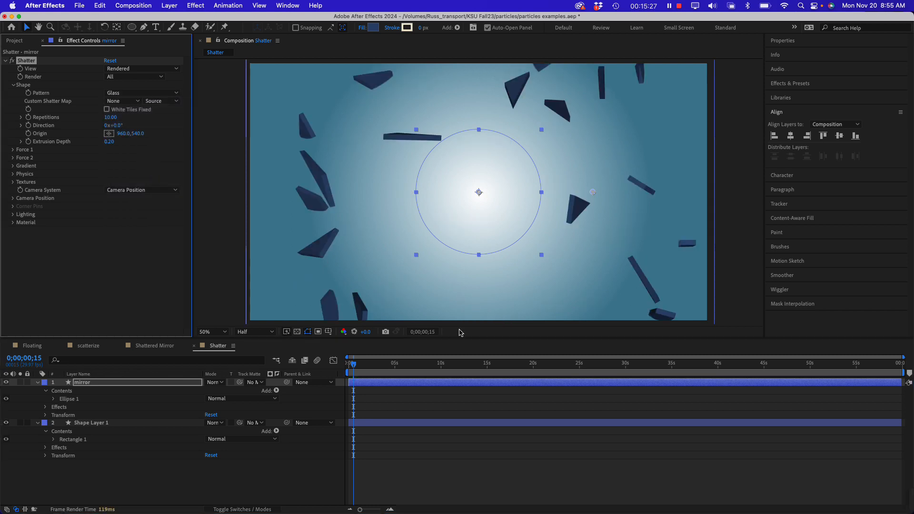
{"action": "left_click_drag", "start_coordinate": [359, 367], "coordinate": [351, 367]}
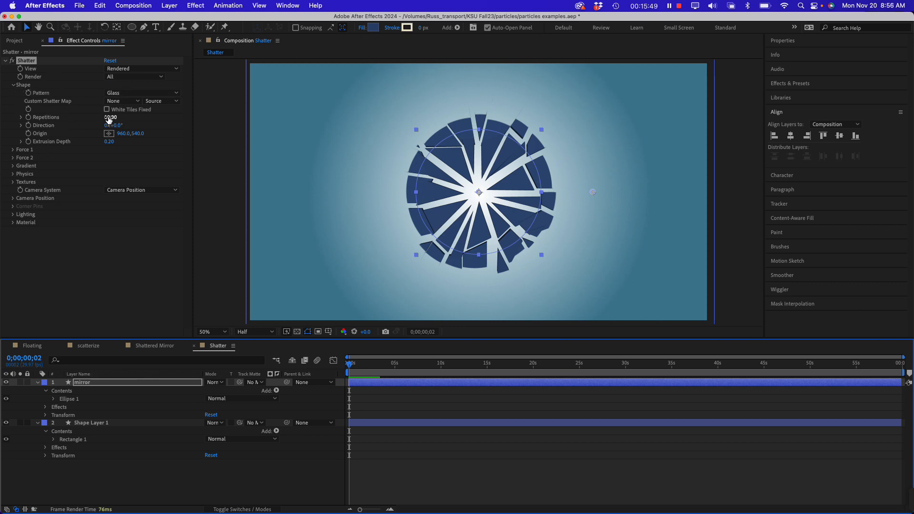
Raise the glass pattern's Repetitions to 32.55 and play the shatter animation from the start
{"action": "left_click", "coordinate": [21, 117]}
{"action": "left_click_drag", "start_coordinate": [62, 131], "coordinate": [125, 136]}
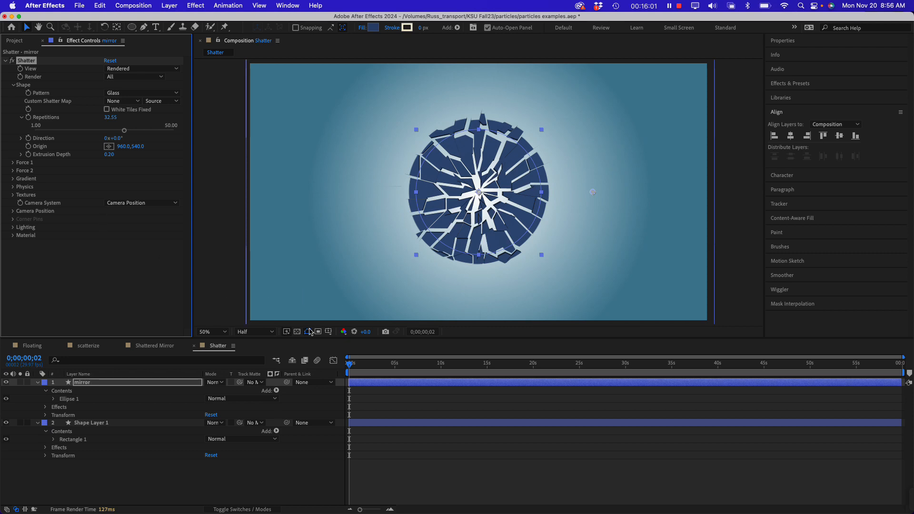
{"action": "left_click_drag", "start_coordinate": [350, 367], "coordinate": [339, 372]}
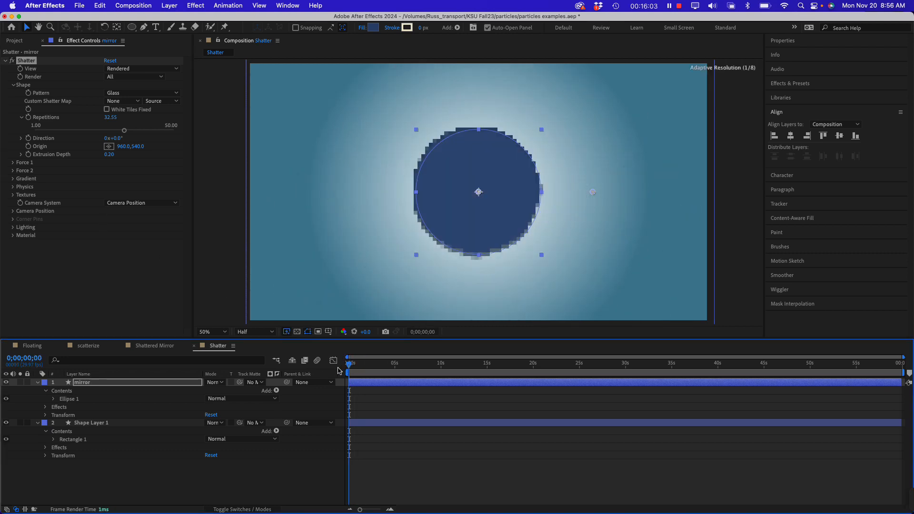
{"action": "key", "text": "space"}
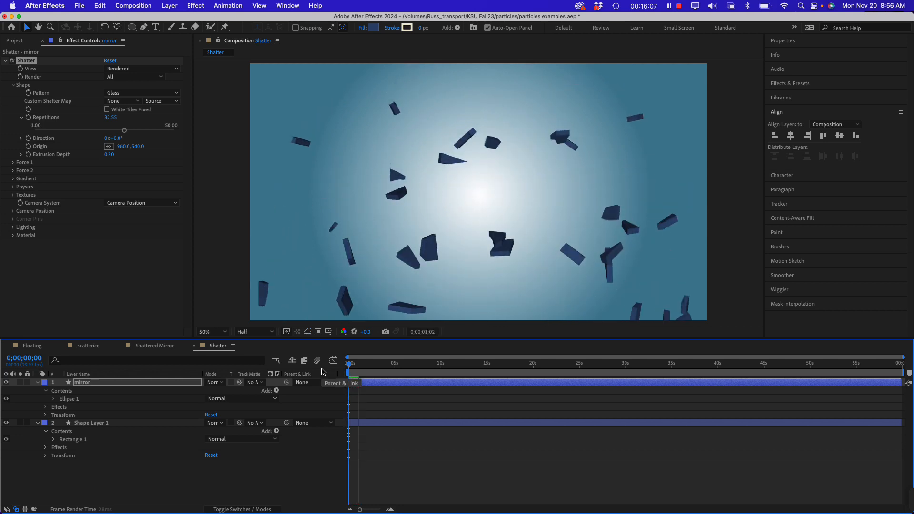
{"action": "left_click", "coordinate": [347, 369]}
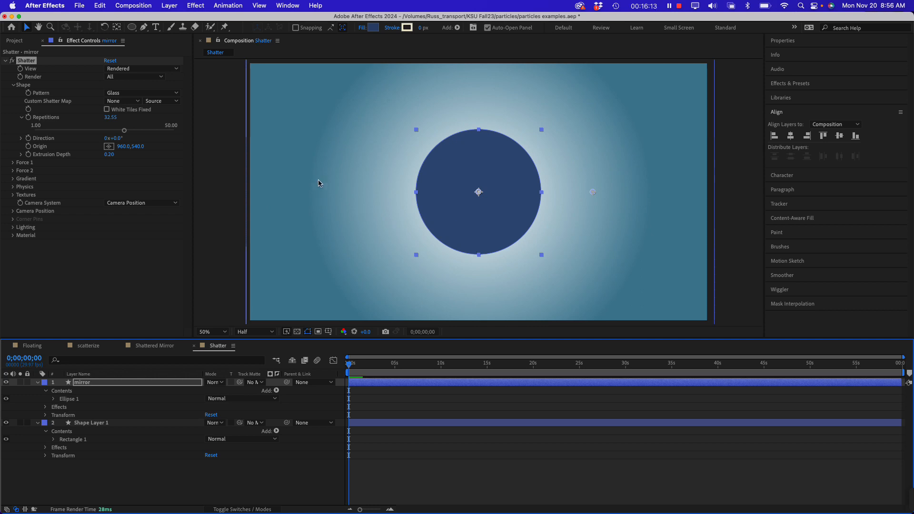
Place Shatter's Force 1 Position at 782, 372, near the circle's upper-left edge, and scrub the opening frames to preview it
{"action": "left_click", "coordinate": [22, 165]}
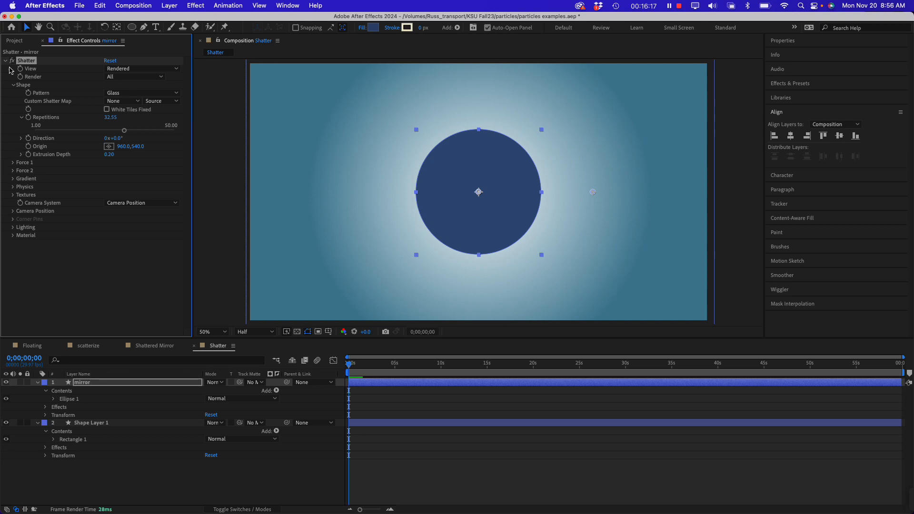
{"action": "left_click", "coordinate": [12, 85]}
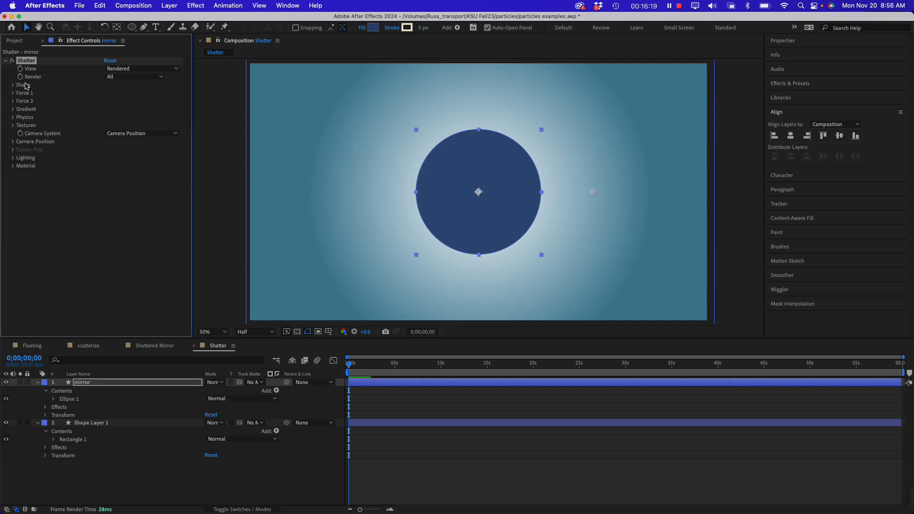
{"action": "left_click", "coordinate": [12, 93]}
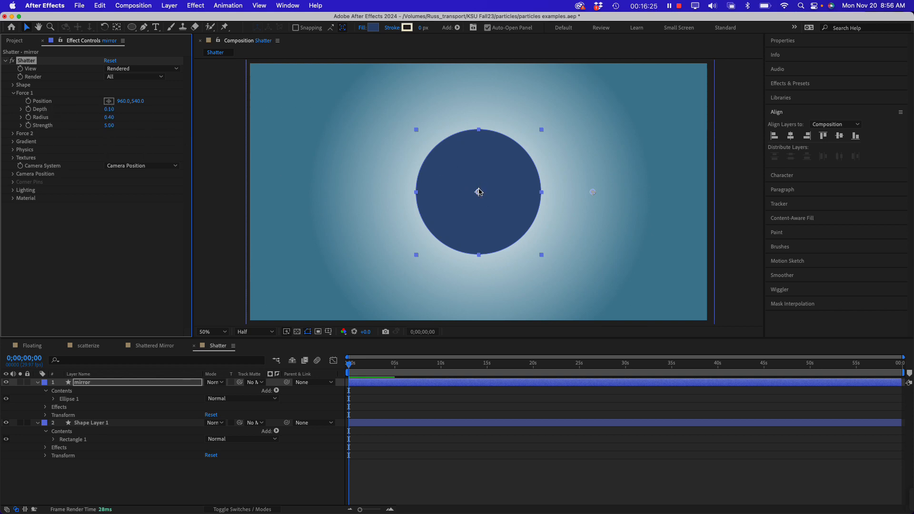
{"action": "left_click", "coordinate": [109, 101]}
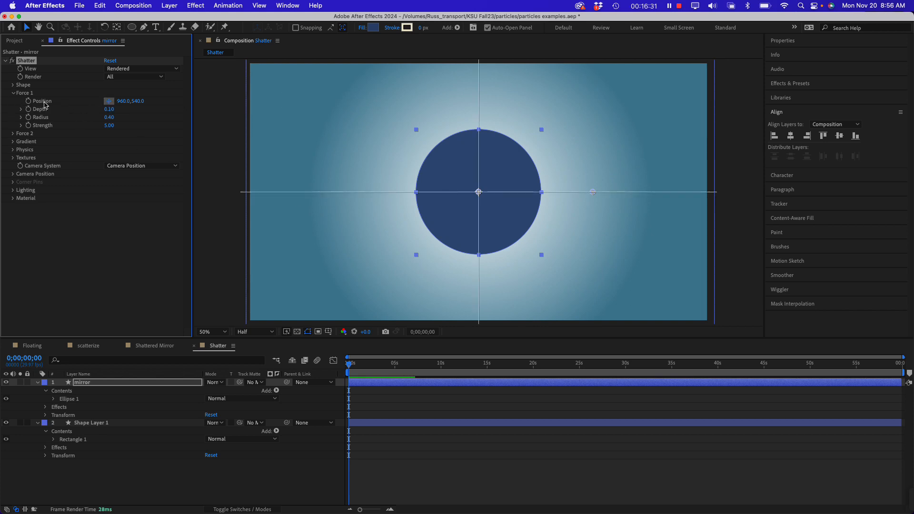
{"action": "left_click", "coordinate": [437, 152]}
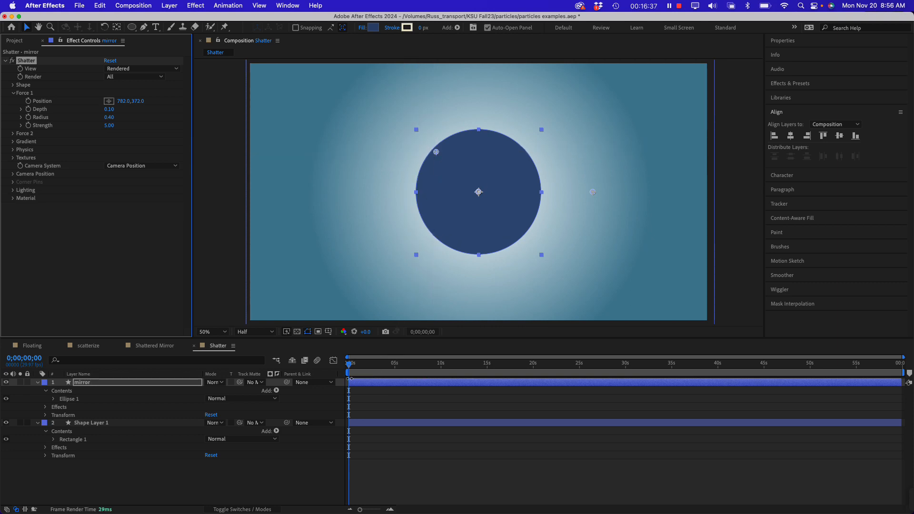
{"action": "left_click_drag", "start_coordinate": [350, 367], "coordinate": [348, 367]}
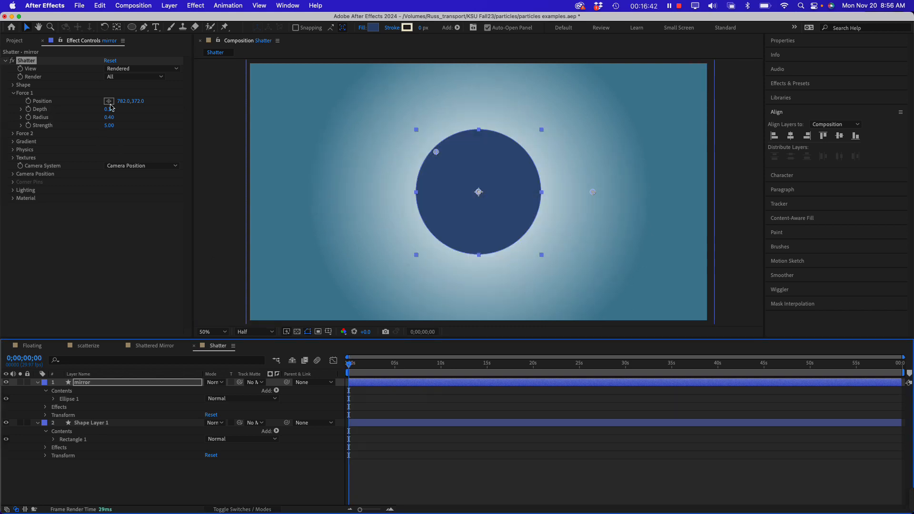
{"action": "left_click", "coordinate": [40, 104]}
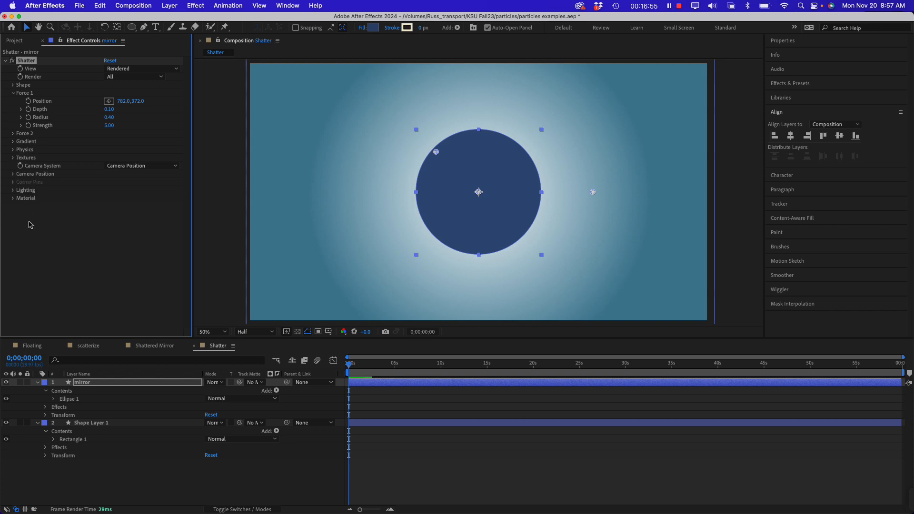
{"action": "left_click", "coordinate": [27, 245]}
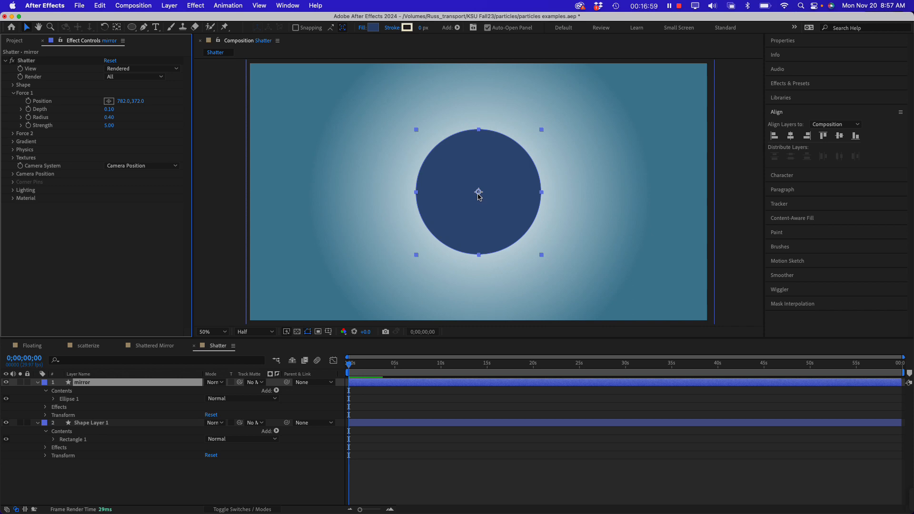
Place Shatter's Force 1 Position at 782, 374, near the circle's upper-left edge
{"action": "left_click", "coordinate": [479, 196]}
{"action": "left_click_drag", "start_coordinate": [478, 192], "coordinate": [477, 191]}
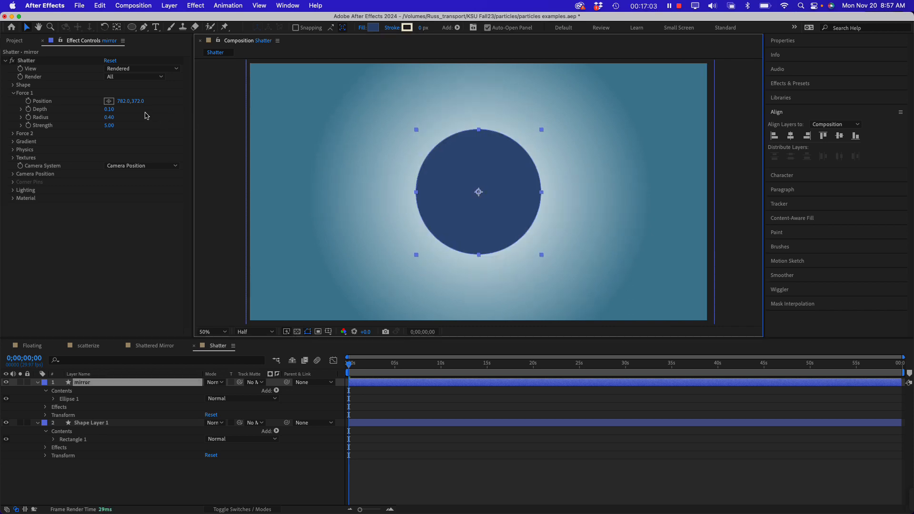
{"action": "left_click", "coordinate": [108, 102]}
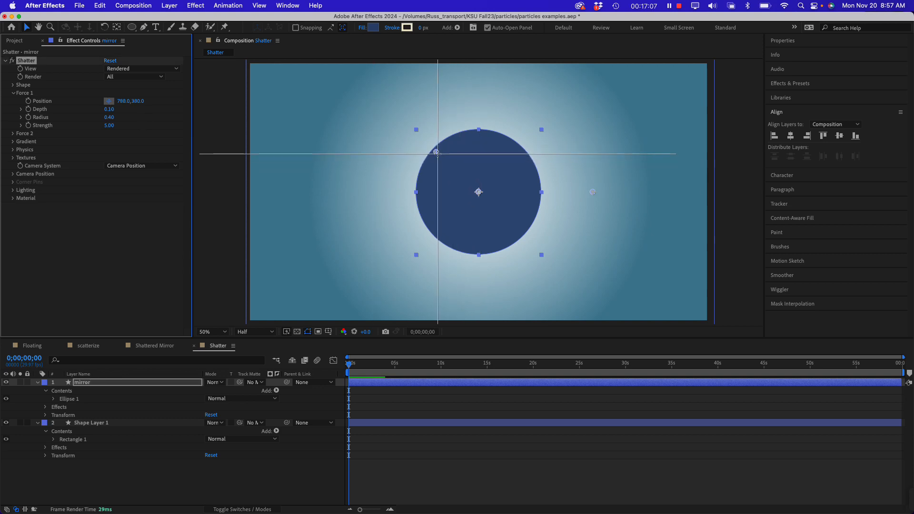
{"action": "left_click", "coordinate": [436, 152]}
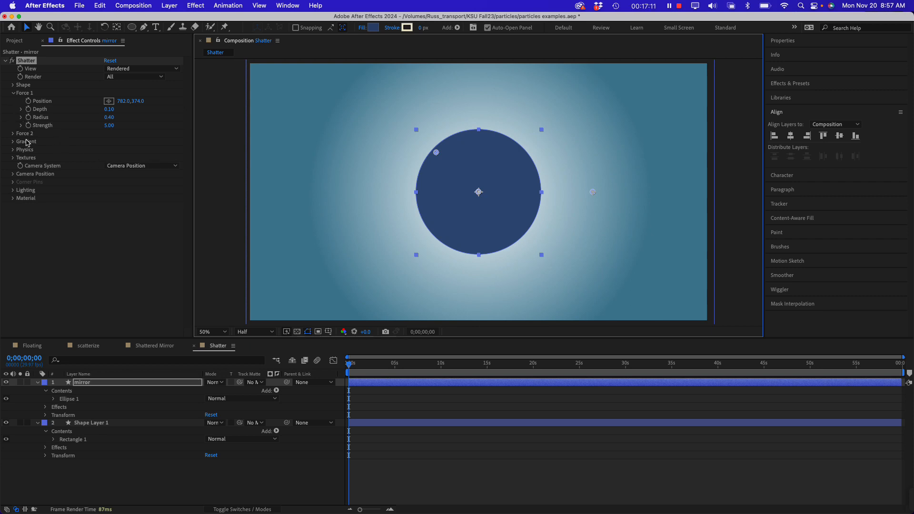
Try a Force 1 Strength of 1.70 and set it back to 5
{"action": "mouse_move", "coordinate": [109, 125]}
{"action": "left_mouse_down"}
{"action": "mouse_move", "coordinate": [131, 126]}
{"action": "mouse_move", "coordinate": [96, 127]}
{"action": "left_mouse_up"}
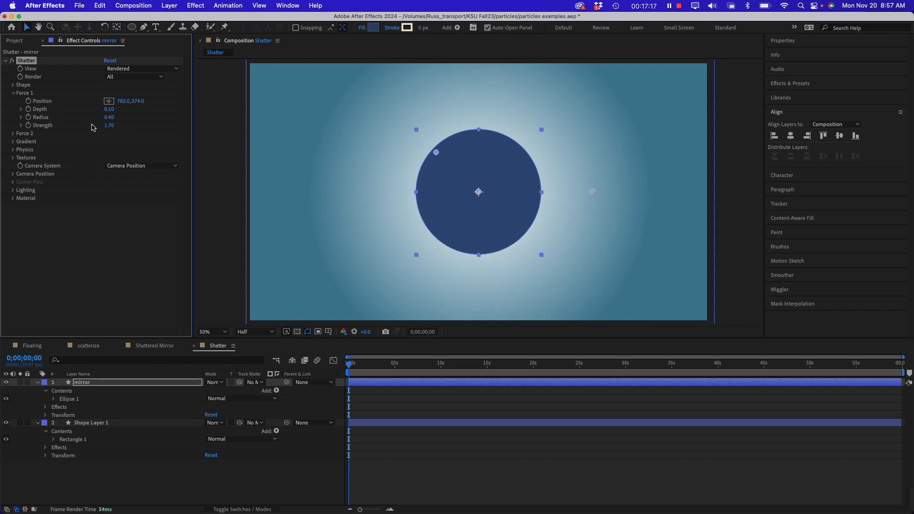
{"action": "left_click", "coordinate": [111, 126]}
{"action": "type", "text": "5"}
{"action": "key", "text": "Return"}
{"action": "left_click", "coordinate": [94, 197]}
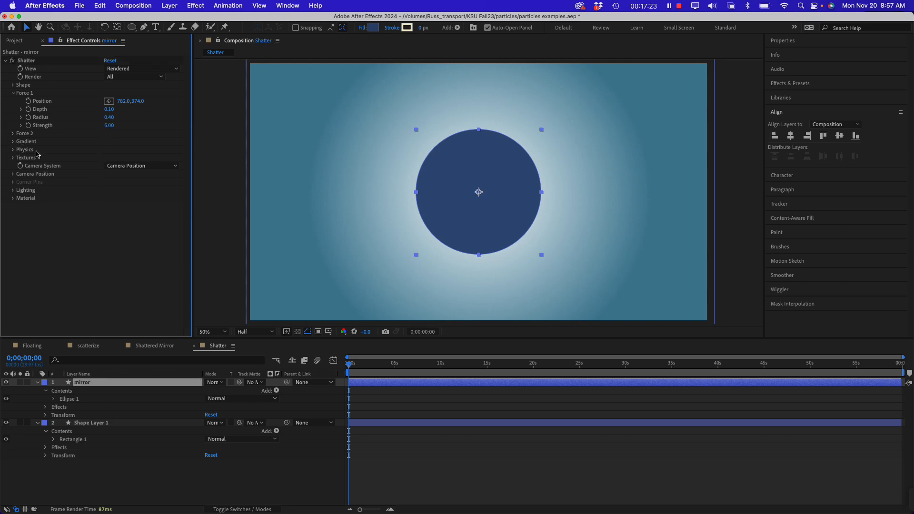
Reveal Shatter's Physics settings and preview the breaking circle from the start of the composition
{"action": "left_click", "coordinate": [14, 150]}
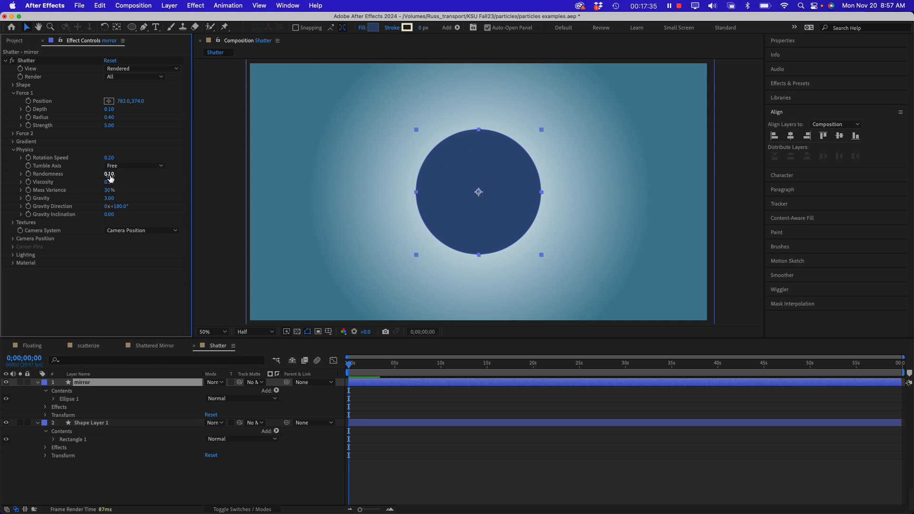
{"action": "left_click_drag", "start_coordinate": [350, 368], "coordinate": [349, 367]}
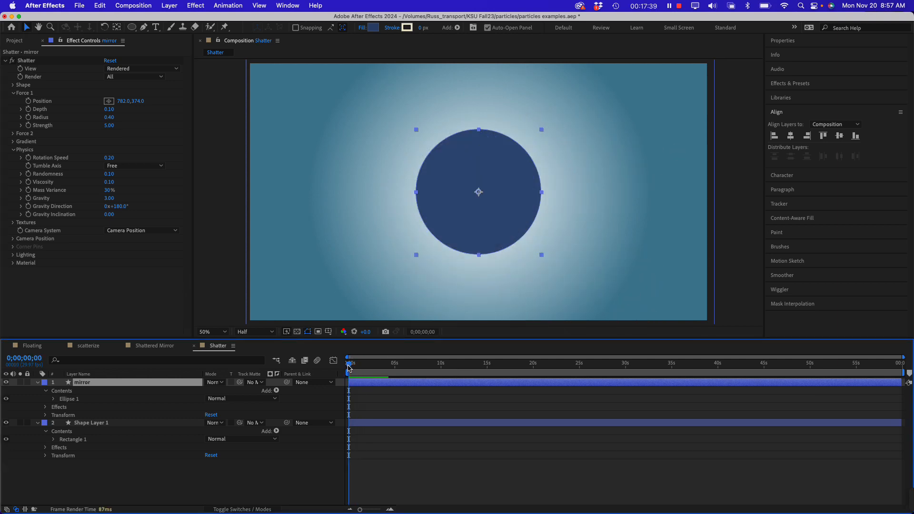
{"action": "key", "text": "space"}
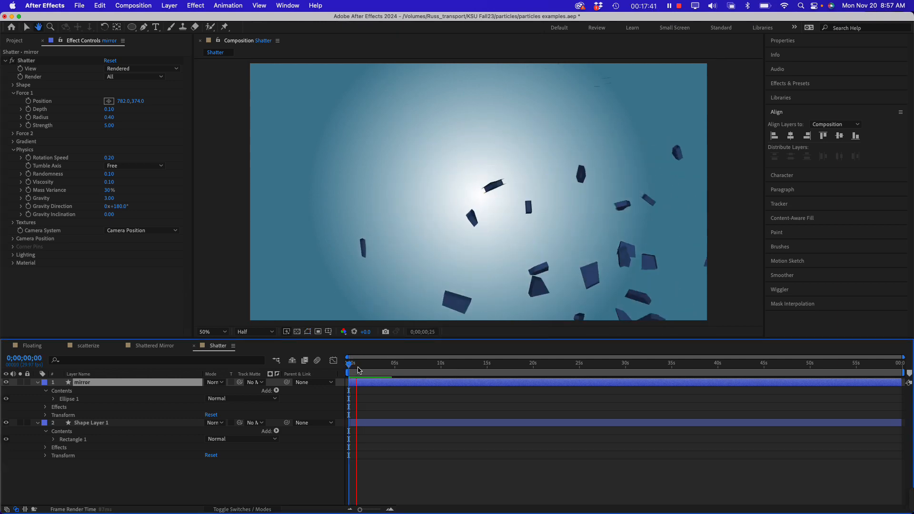
{"action": "key", "text": "space"}
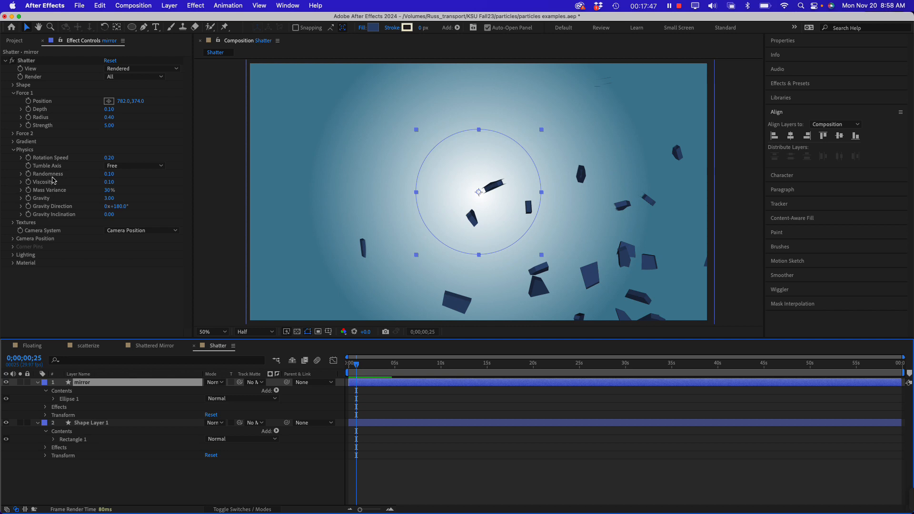
Raise the Physics Randomness to 1.00 and preview the scattering shards from the first frame
{"action": "left_click_drag", "start_coordinate": [110, 174], "coordinate": [191, 176]}
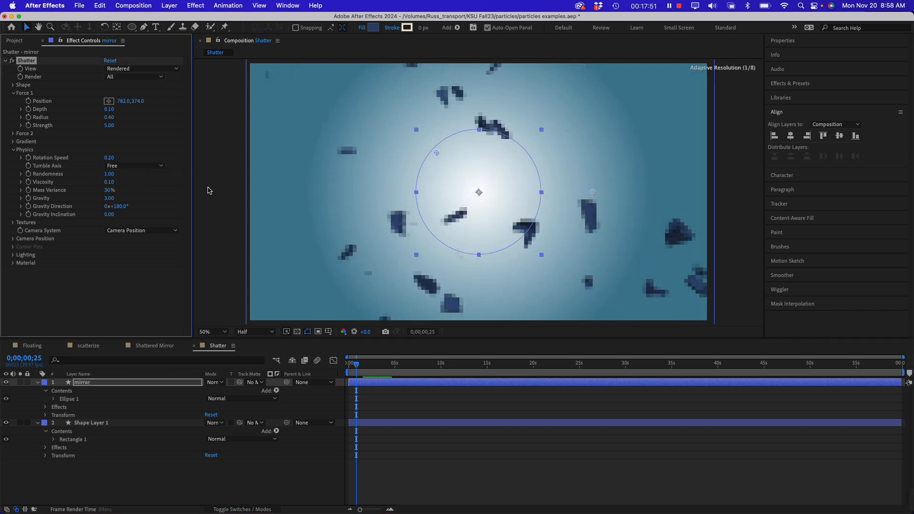
{"action": "left_click", "coordinate": [411, 371]}
{"action": "key", "text": "Home"}
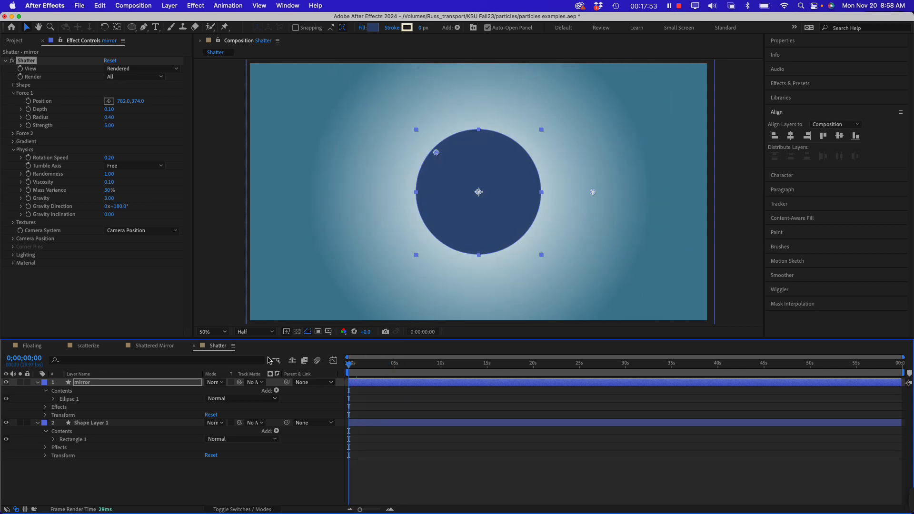
{"action": "key", "text": "space"}
{"action": "key", "text": "space"}
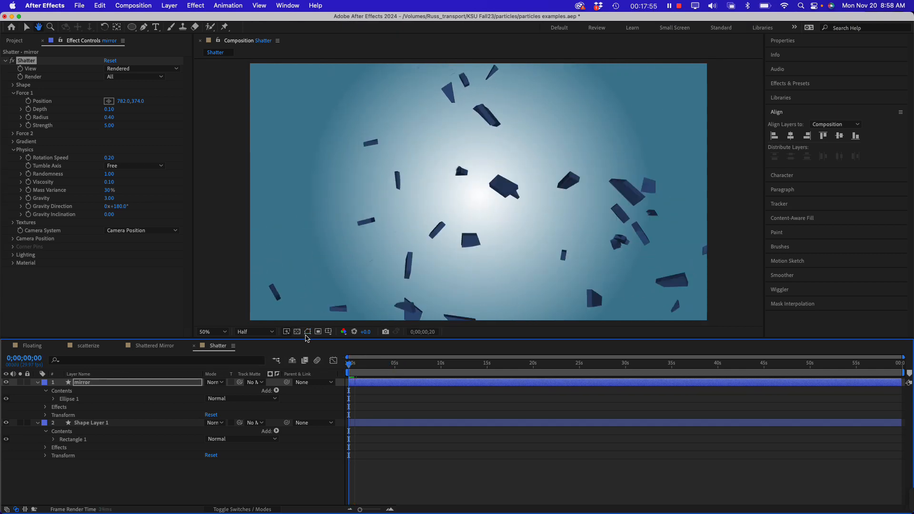
Set the Physics Randomness to 0.19 and play the animation onward to check the falling shards
{"action": "left_click_drag", "start_coordinate": [109, 175], "coordinate": [63, 174]}
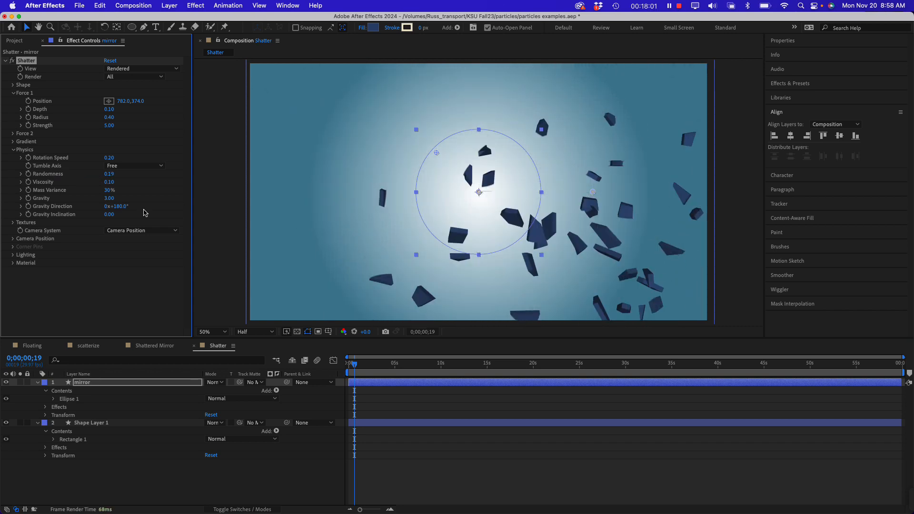
{"action": "left_click", "coordinate": [110, 183]}
{"action": "key", "text": "space"}
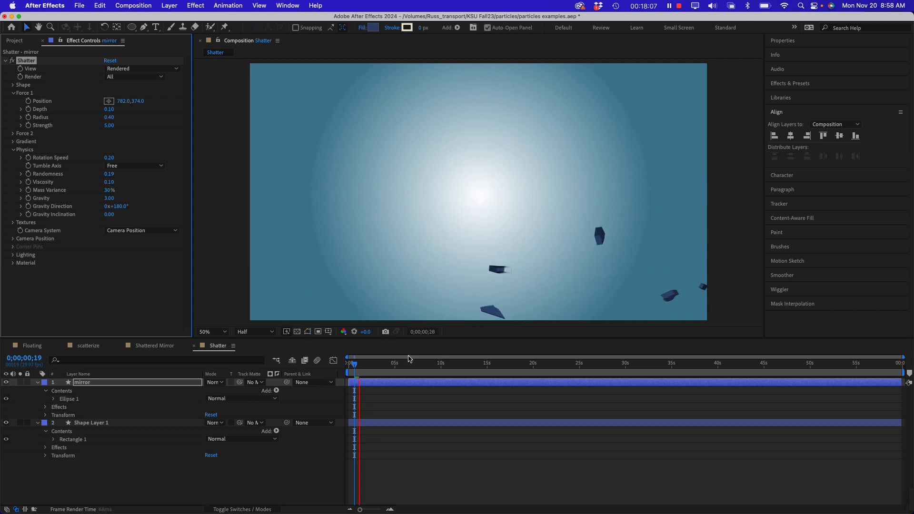
{"action": "key", "text": "space"}
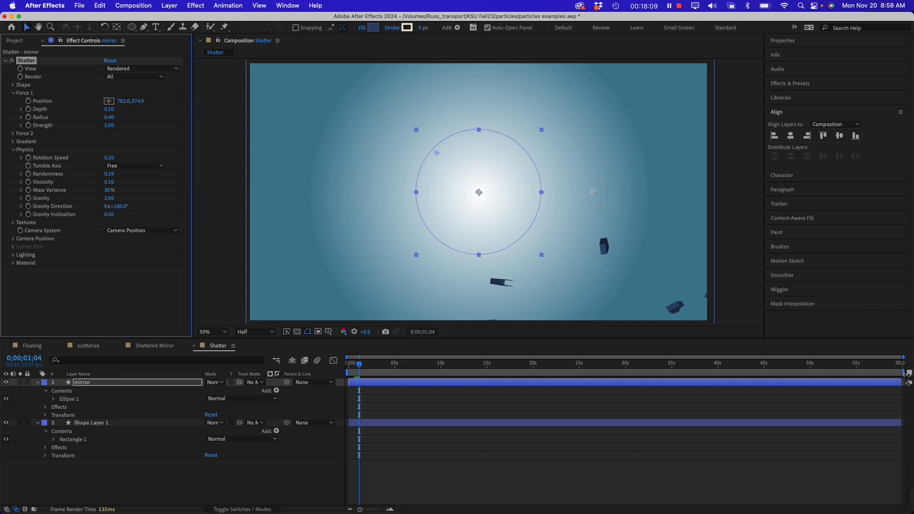
Shorten the work area to end at about 4 seconds and preview the shatter from the start
{"action": "left_click_drag", "start_coordinate": [905, 375], "coordinate": [388, 380]}
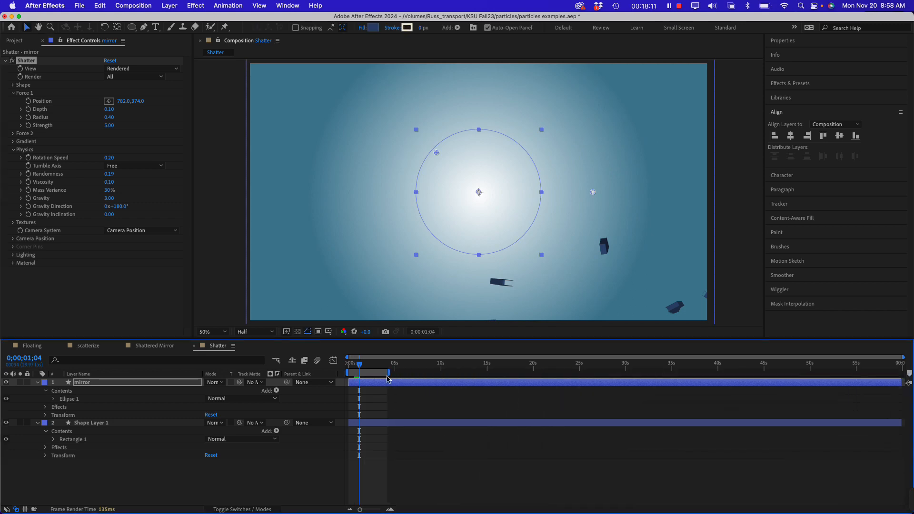
{"action": "key", "text": "Home"}
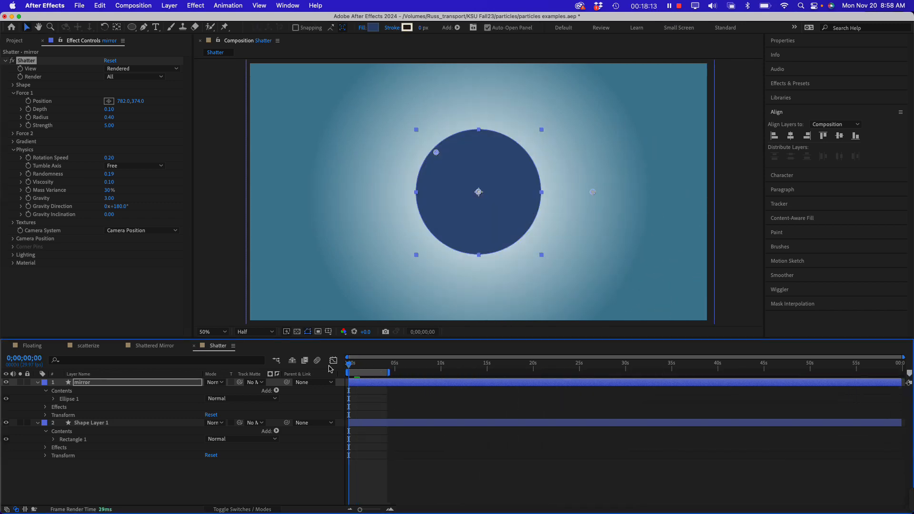
{"action": "key", "text": "space"}
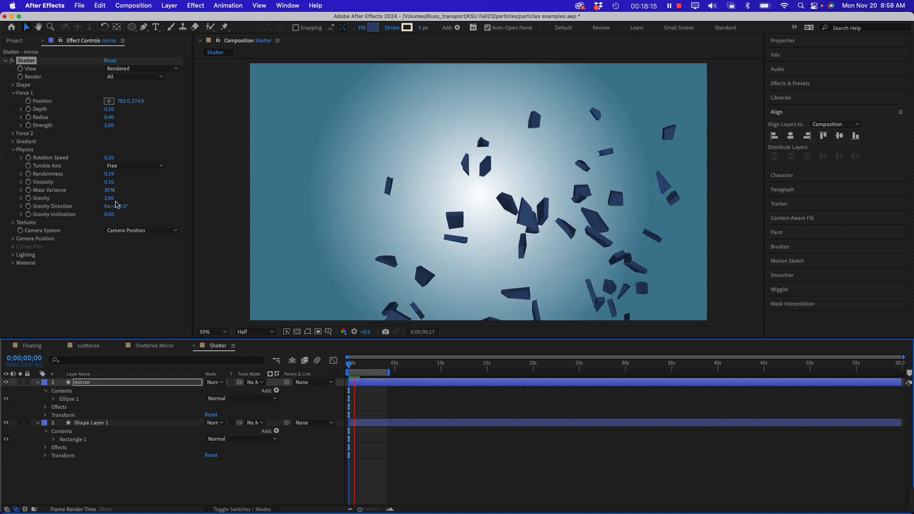
{"action": "key", "text": "space"}
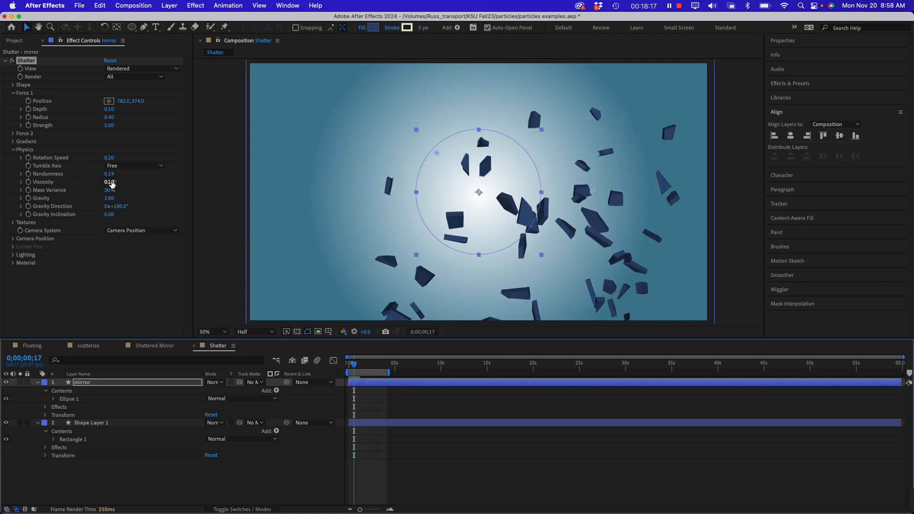
Raise the Physics Viscosity to 0.56 and play the shatter animation from the start
{"action": "left_click_drag", "start_coordinate": [110, 182], "coordinate": [134, 182]}
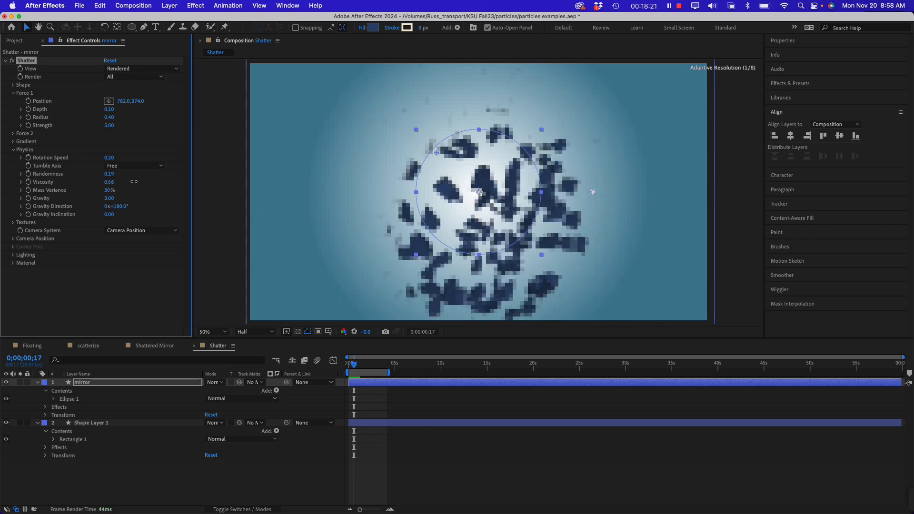
{"action": "key", "text": "space"}
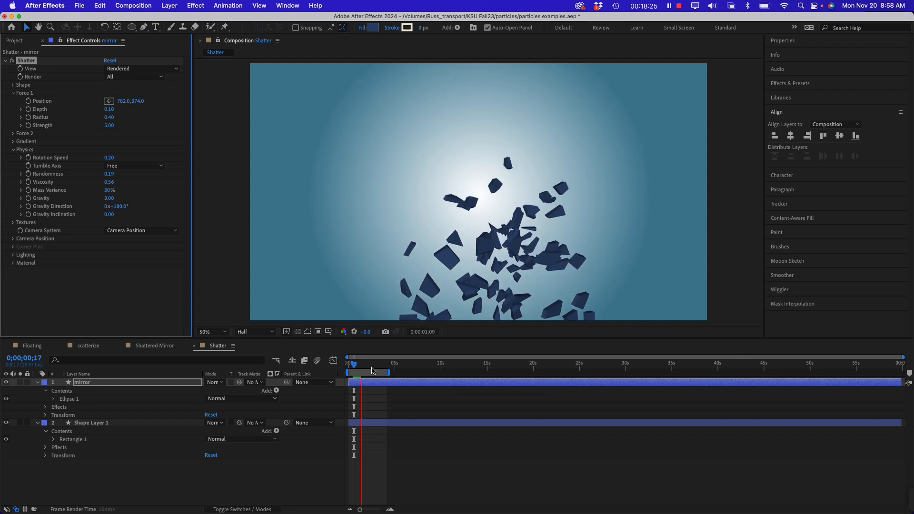
{"action": "left_click", "coordinate": [351, 364]}
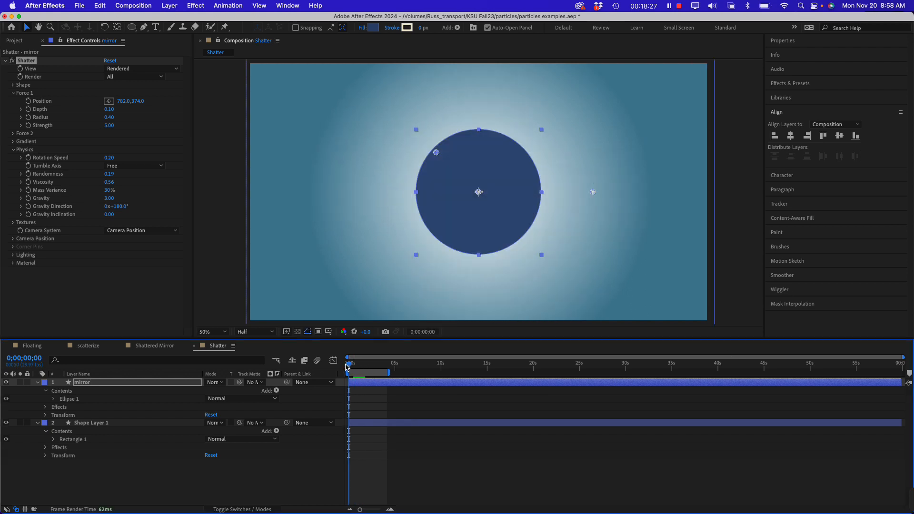
{"action": "key", "text": "space"}
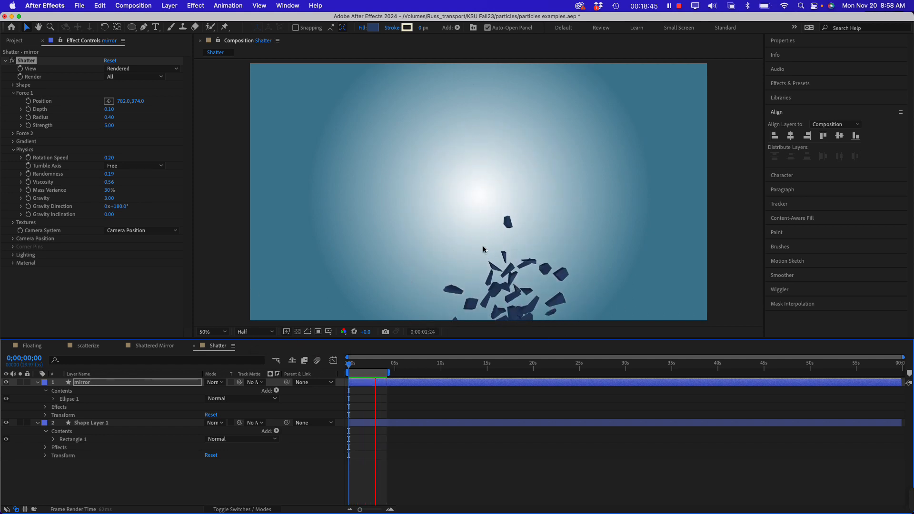
Stop the preview and examine Shatter's Camera System options without changing the selection
{"action": "left_click", "coordinate": [9, 158]}
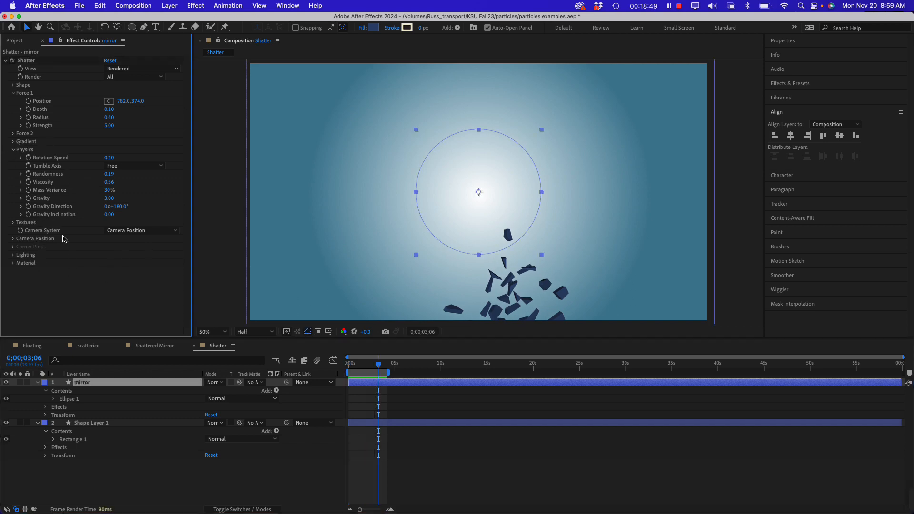
{"action": "left_click", "coordinate": [121, 232]}
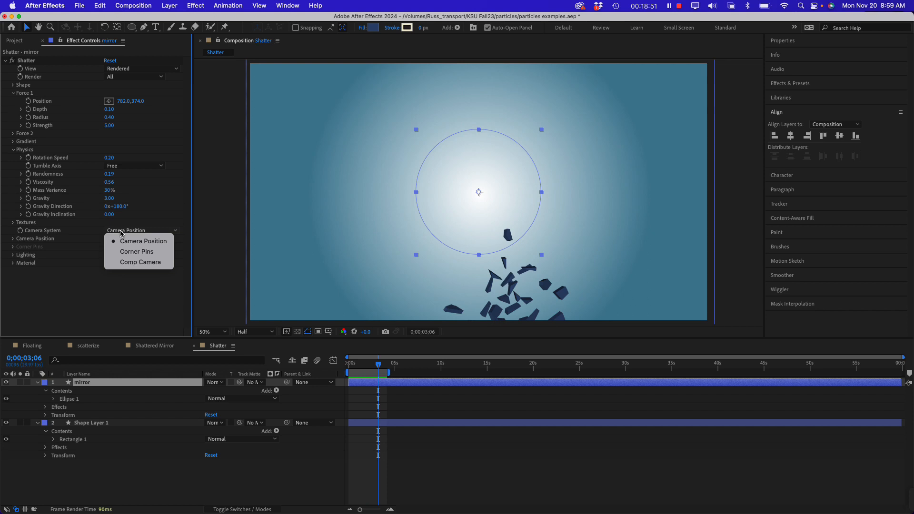
{"action": "left_click", "coordinate": [68, 293]}
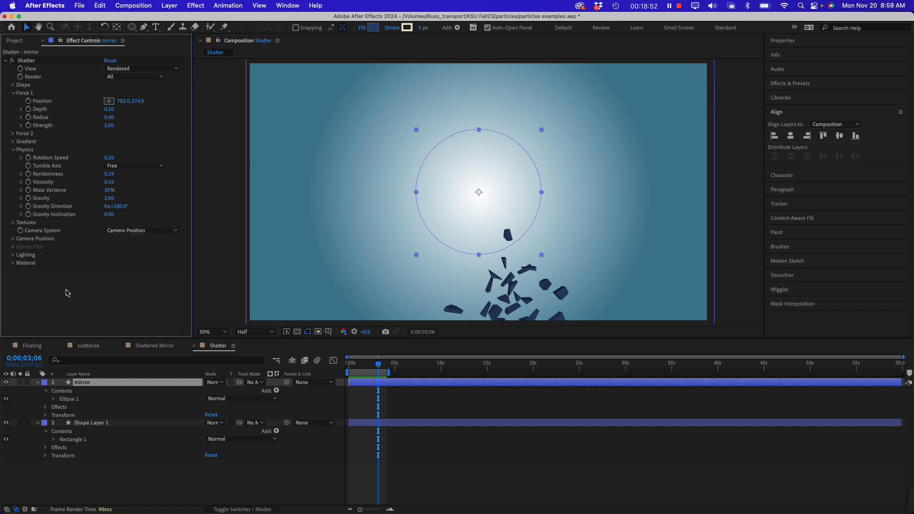
Set the Light Type in Shatter's Lighting settings to Point Source
{"action": "left_click", "coordinate": [14, 255]}
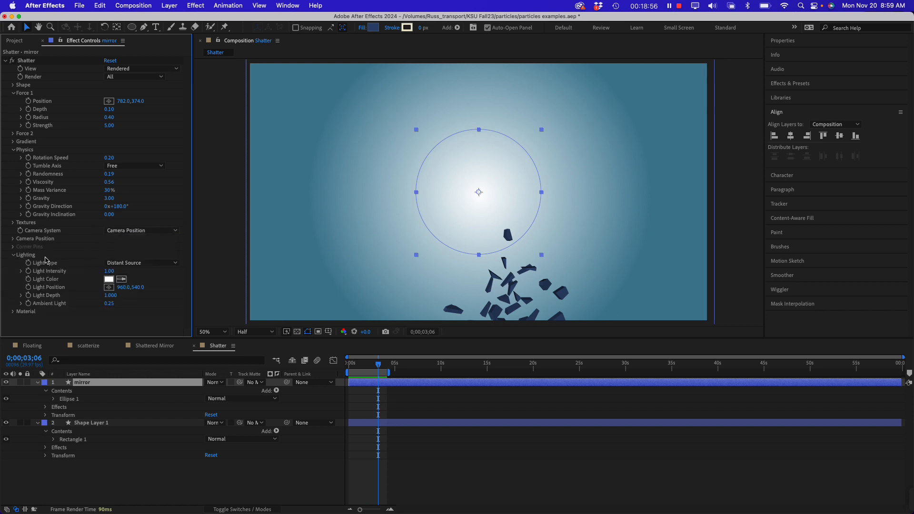
{"action": "left_click", "coordinate": [138, 263]}
{"action": "left_click", "coordinate": [137, 264]}
{"action": "left_click", "coordinate": [137, 264]}
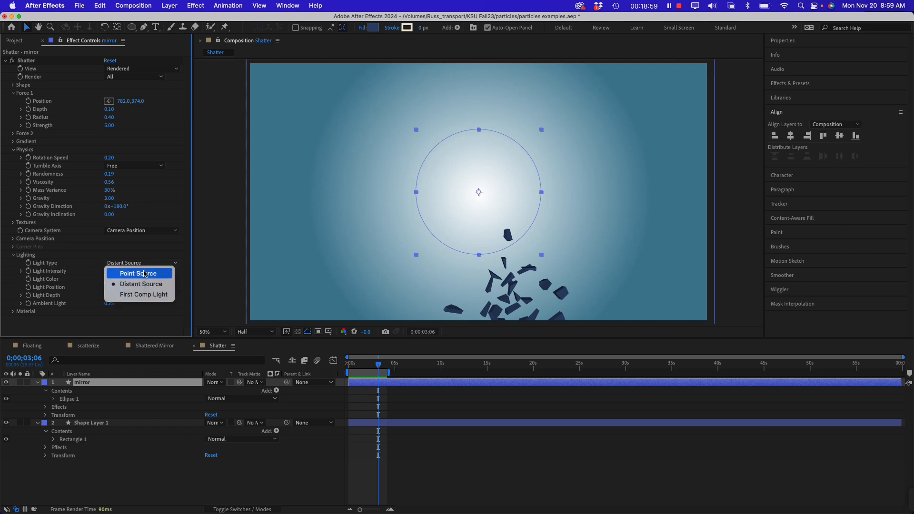
{"action": "left_click", "coordinate": [74, 323]}
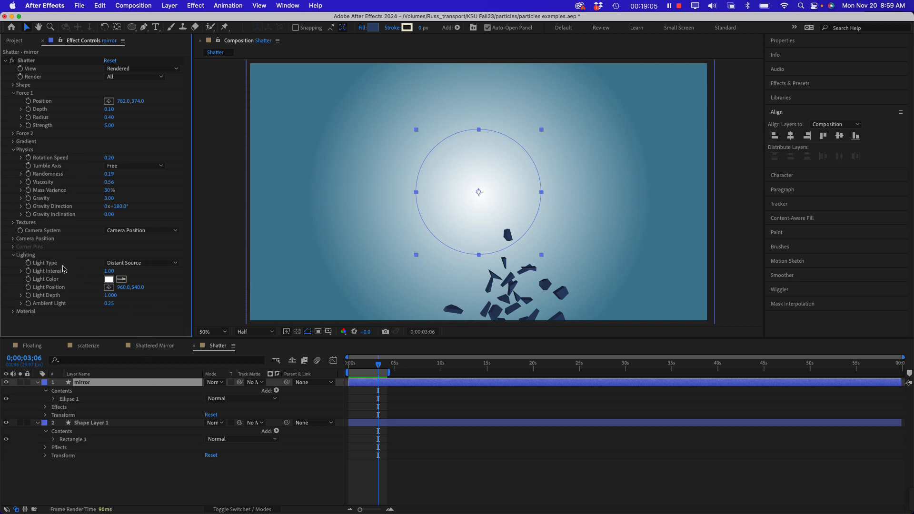
{"action": "left_click", "coordinate": [137, 265]}
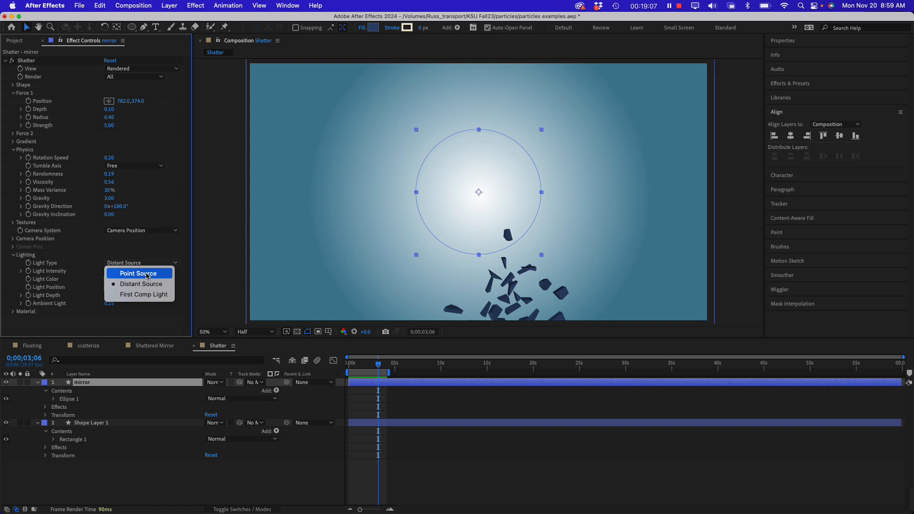
{"action": "left_click", "coordinate": [142, 274]}
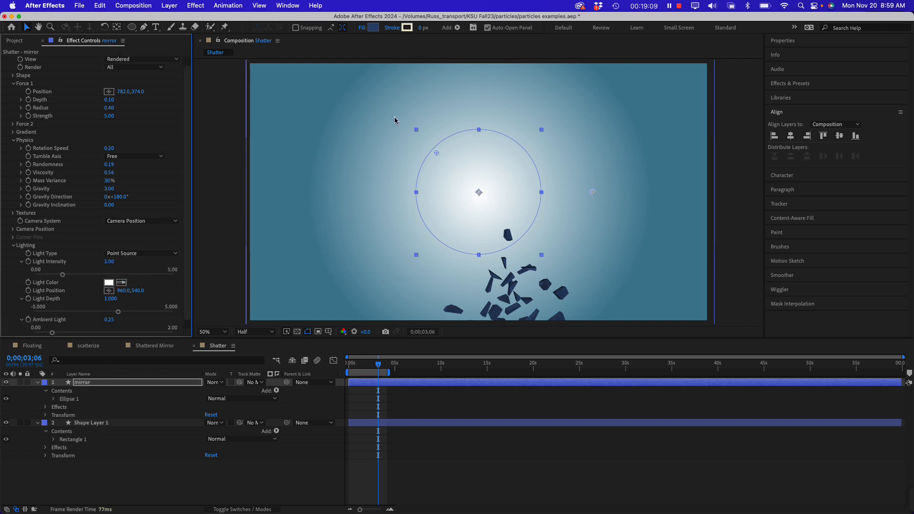
Place the Light Position at 1376, 316, up and right of the circle, and preview the lit shards up close from frame 17
{"action": "left_click", "coordinate": [108, 291]}
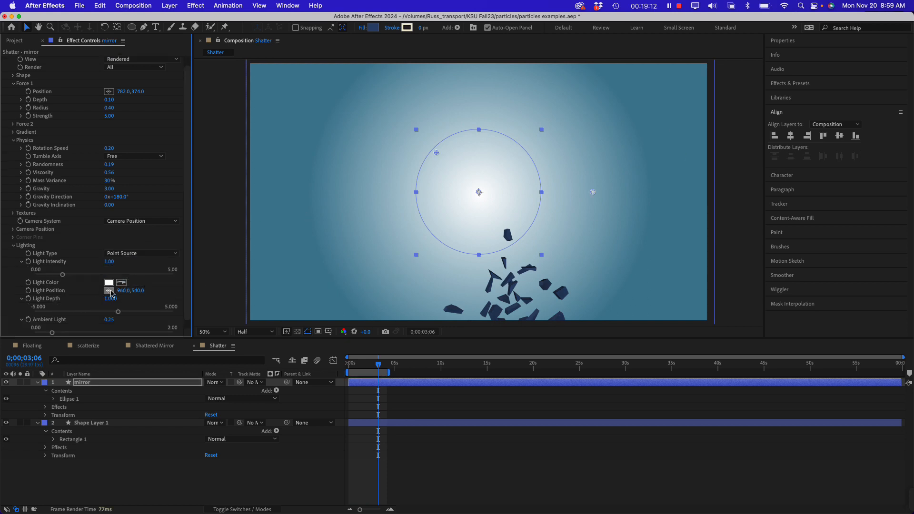
{"action": "left_click", "coordinate": [578, 139]}
{"action": "left_click_drag", "start_coordinate": [377, 365], "coordinate": [354, 365]}
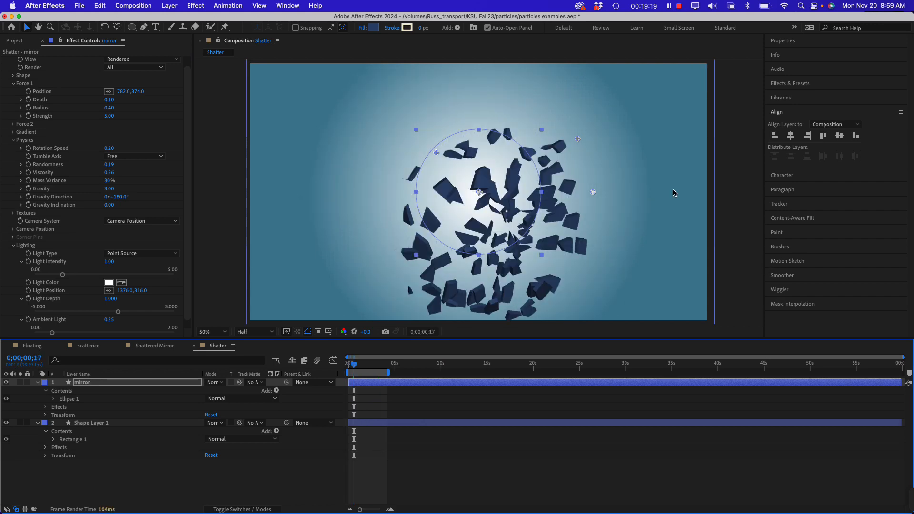
{"action": "key", "text": "space"}
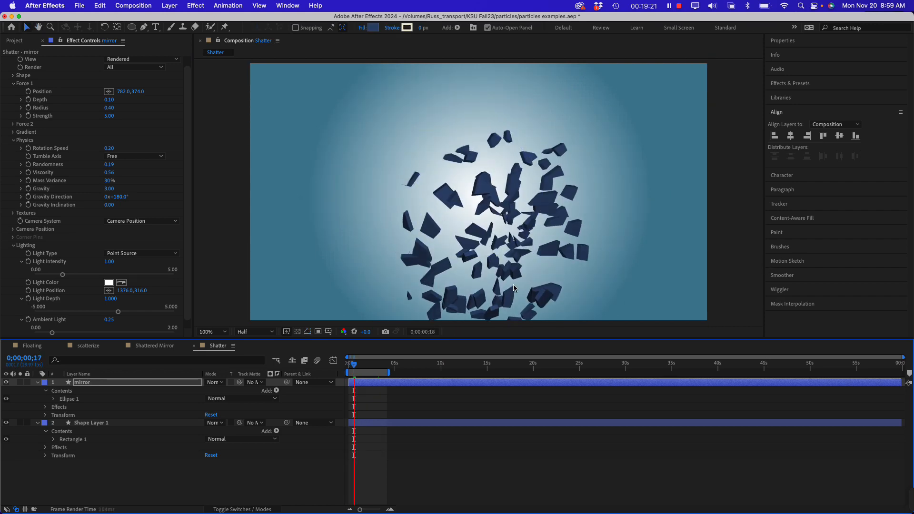
{"action": "scroll", "coordinate": [515, 289], "scroll_direction": "up", "scroll_amount": 1}
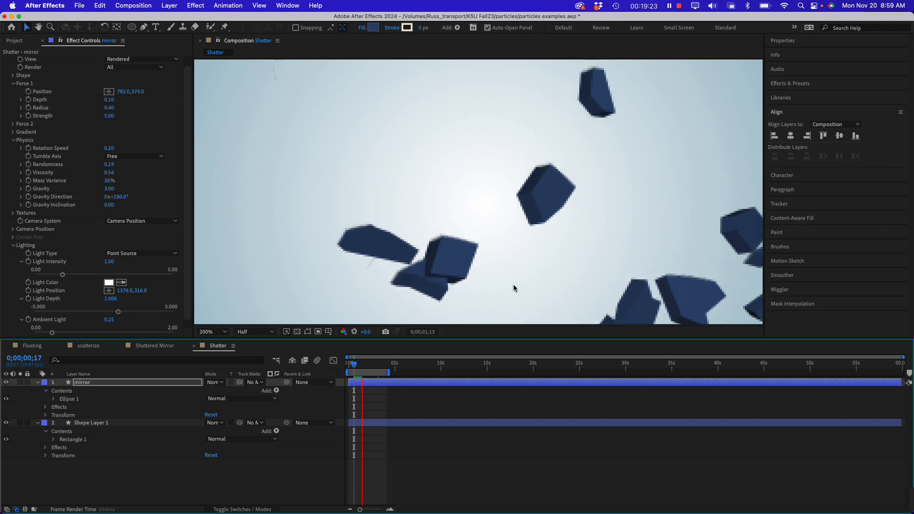
Rewind the Shatter composition to its start, and examine the Mirror layer's Force 1 Radius keyframes in the Shattered Mirror composition
{"action": "scroll", "coordinate": [515, 288], "scroll_direction": "down", "scroll_amount": 3}
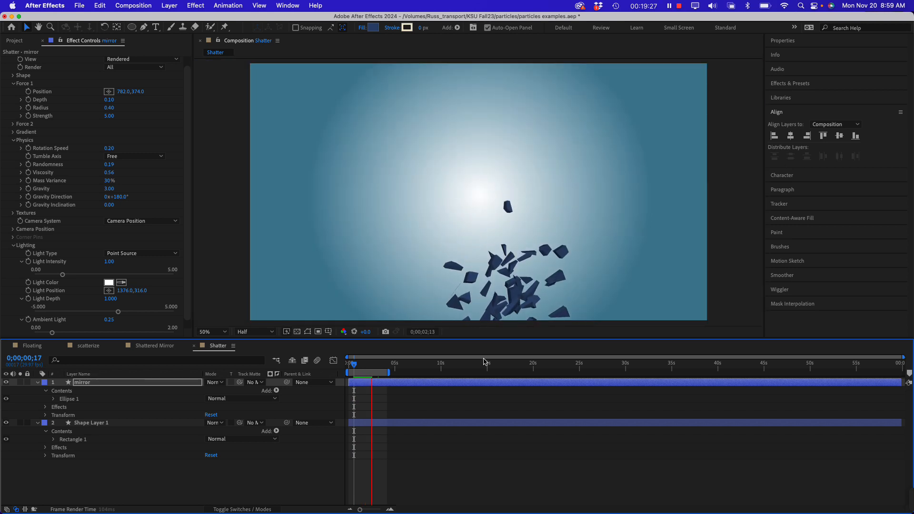
{"action": "mouse_move", "coordinate": [346, 368]}
{"action": "left_mouse_down"}
{"action": "mouse_move", "coordinate": [376, 364]}
{"action": "mouse_move", "coordinate": [349, 365]}
{"action": "left_mouse_up"}
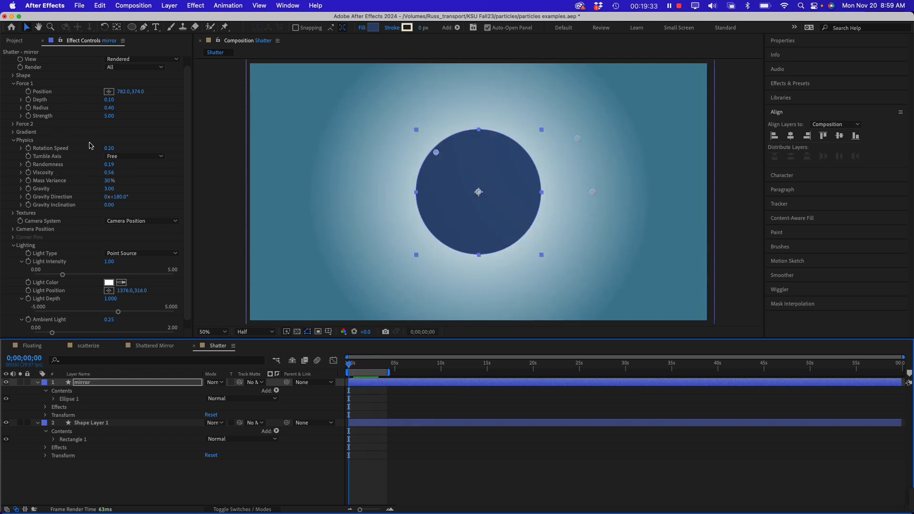
{"action": "left_click", "coordinate": [167, 347]}
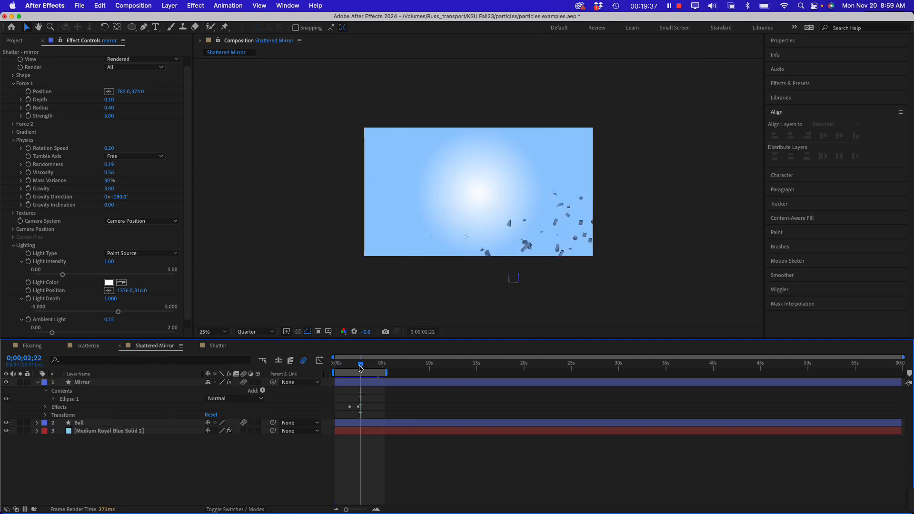
{"action": "left_click_drag", "start_coordinate": [360, 368], "coordinate": [351, 371]}
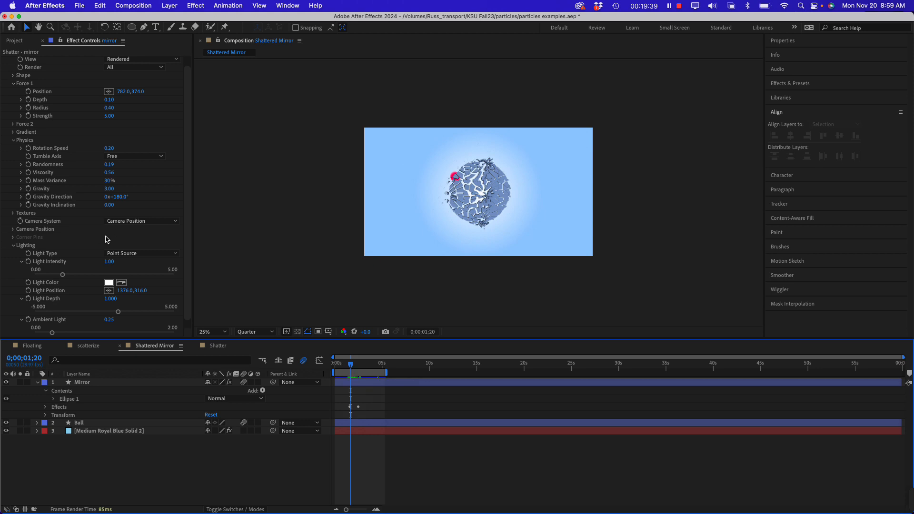
{"action": "left_click", "coordinate": [86, 390]}
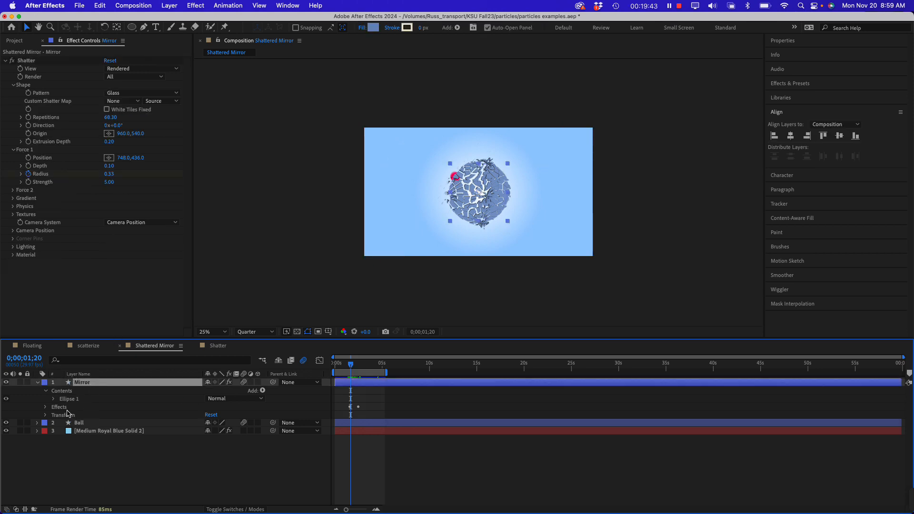
{"action": "left_click", "coordinate": [46, 408]}
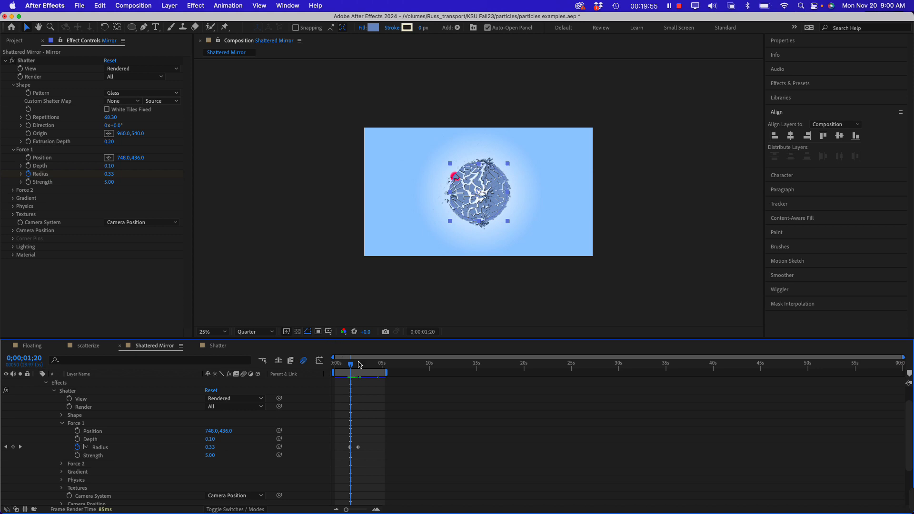
{"action": "left_click_drag", "start_coordinate": [353, 368], "coordinate": [353, 370]}
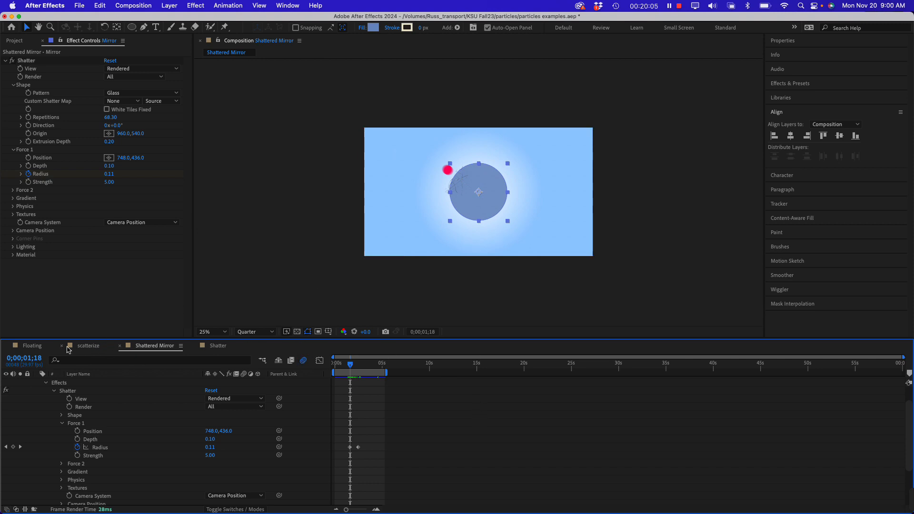
Back in the Shatter composition, set a Force 1 Radius keyframe of 0 at frame 8 on the mirror layer
{"action": "left_click", "coordinate": [221, 348]}
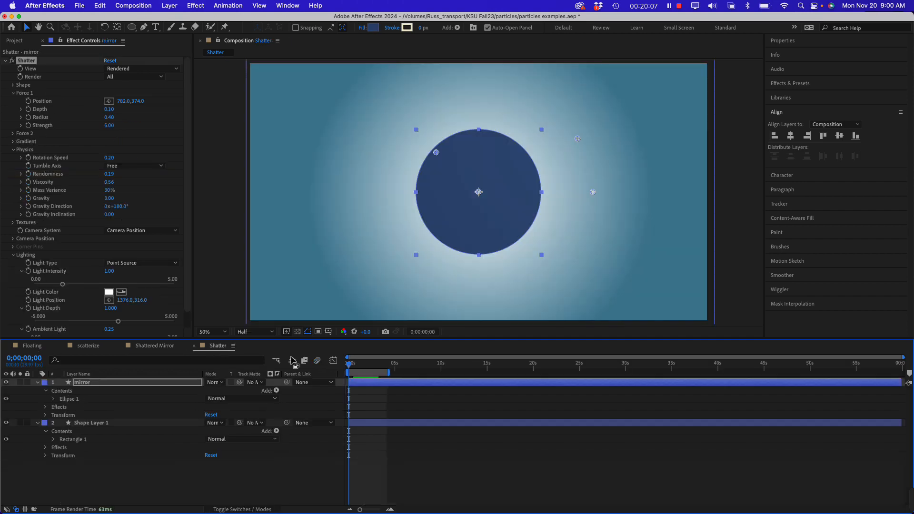
{"action": "left_click_drag", "start_coordinate": [352, 365], "coordinate": [349, 367]}
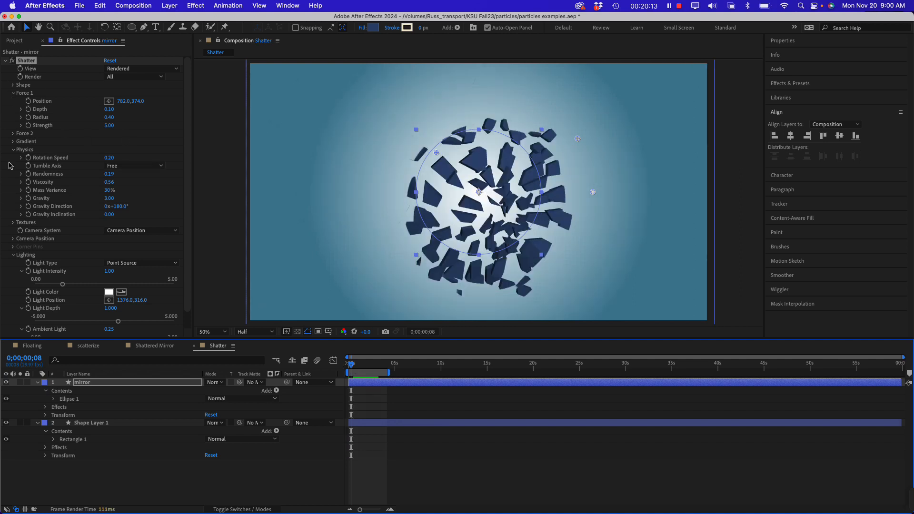
{"action": "left_click", "coordinate": [13, 151]}
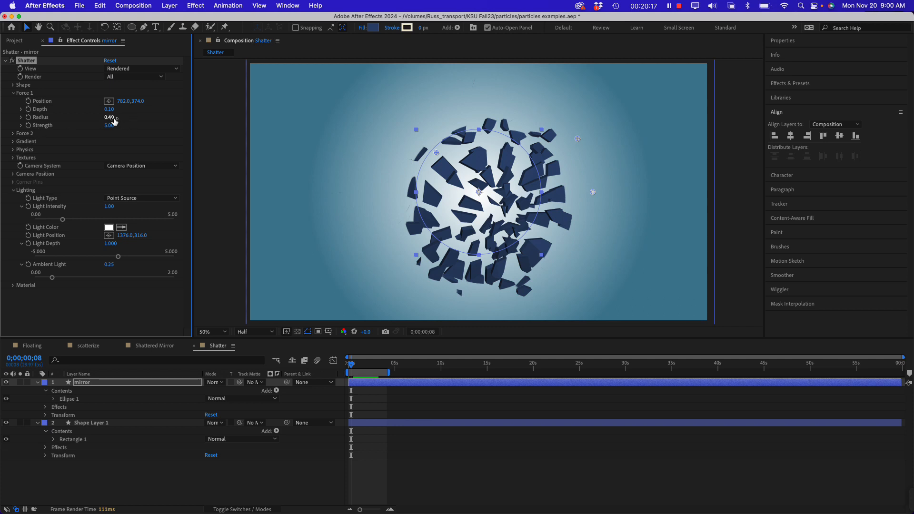
{"action": "left_click", "coordinate": [109, 119]}
{"action": "type", "text": "0"}
{"action": "key", "text": "Return"}
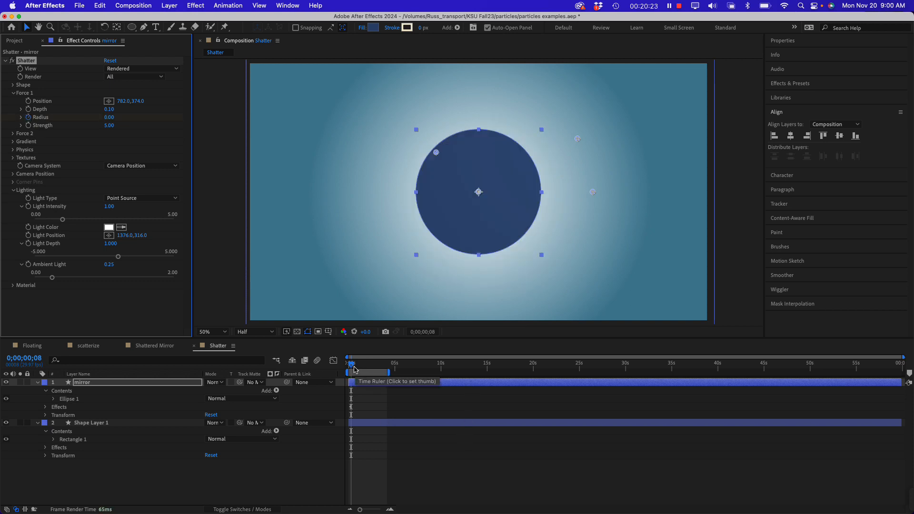
Add a Force 1 Radius keyframe of 0.65 at 3 seconds, and extend the work area from the start to 10 seconds
{"action": "left_click_drag", "start_coordinate": [352, 366], "coordinate": [377, 366]}
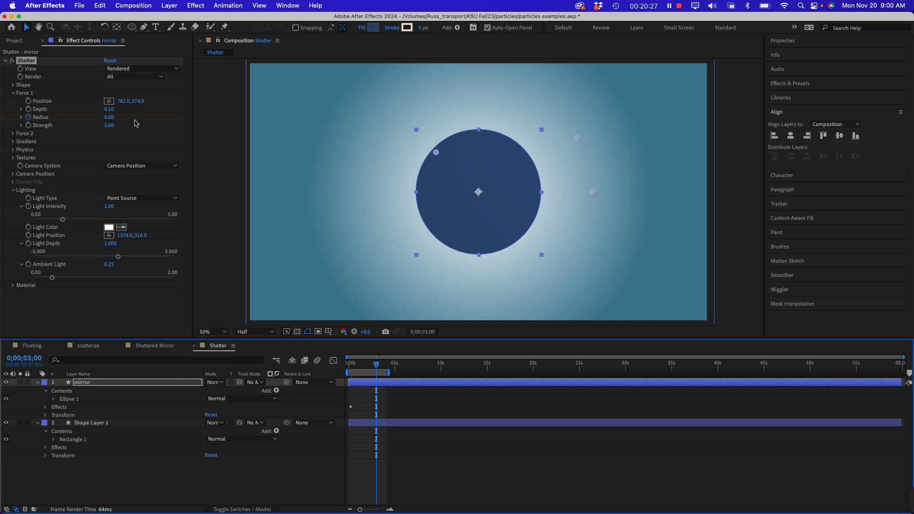
{"action": "left_click_drag", "start_coordinate": [109, 118], "coordinate": [137, 118]}
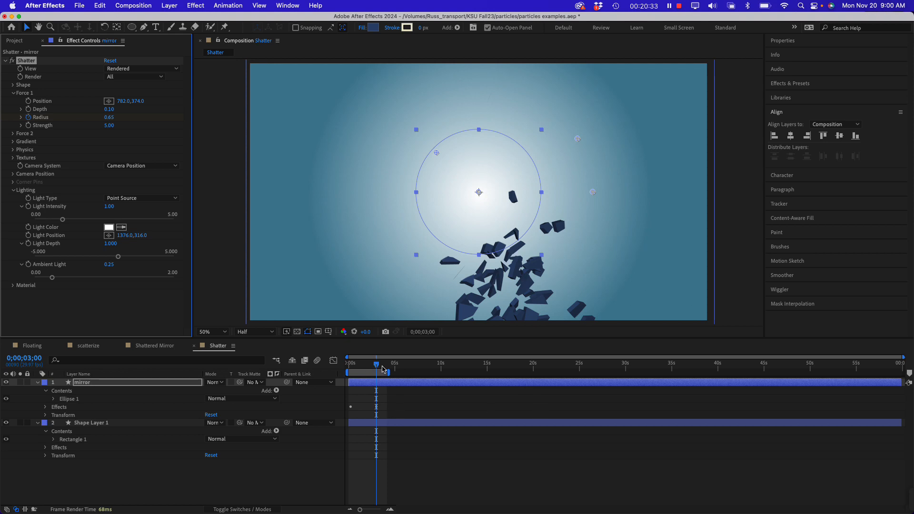
{"action": "left_click_drag", "start_coordinate": [383, 369], "coordinate": [346, 370]}
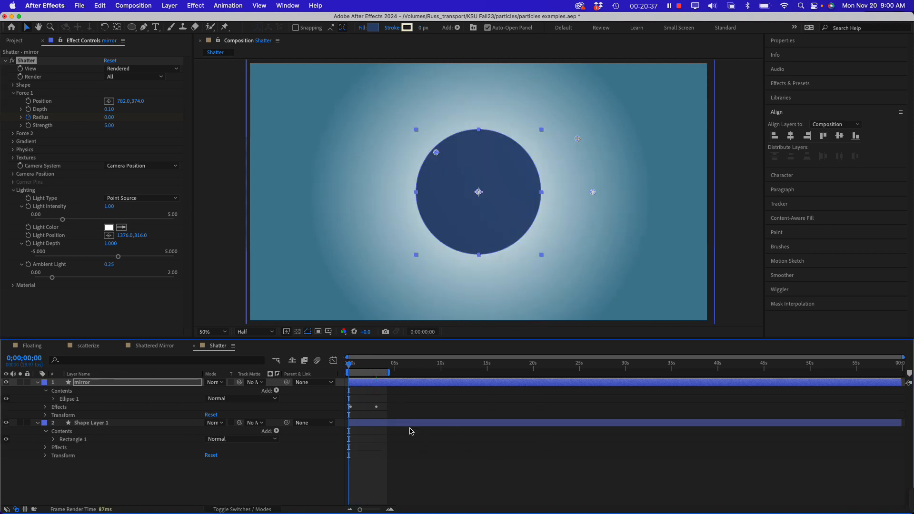
{"action": "left_click_drag", "start_coordinate": [391, 374], "coordinate": [441, 374]}
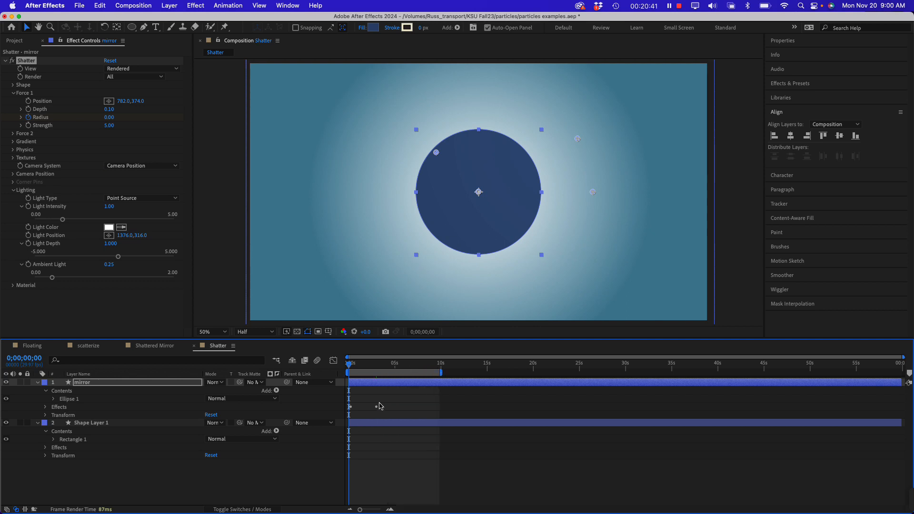
Reveal the mirror layer's Force 1 Radius keyframes in the timeline and shift both so they sit at about 5.5 and 8 seconds
{"action": "left_click", "coordinate": [373, 418]}
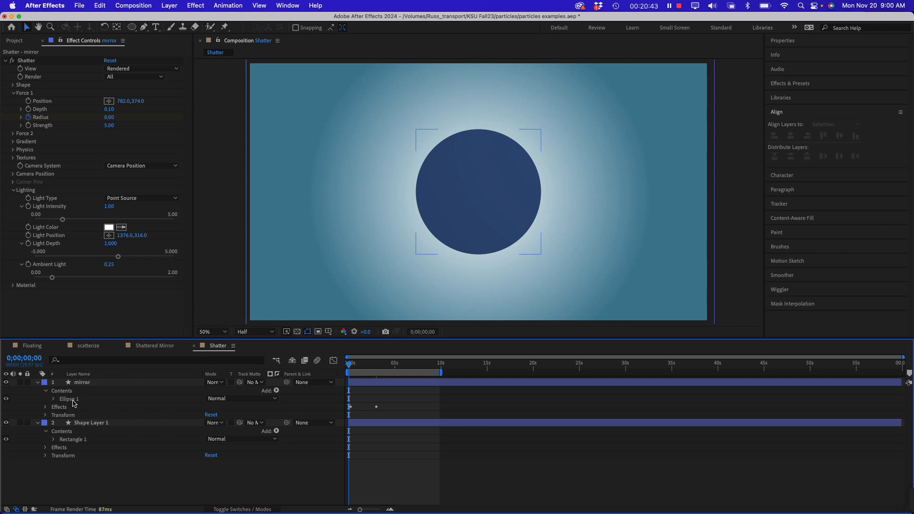
{"action": "left_click", "coordinate": [45, 408]}
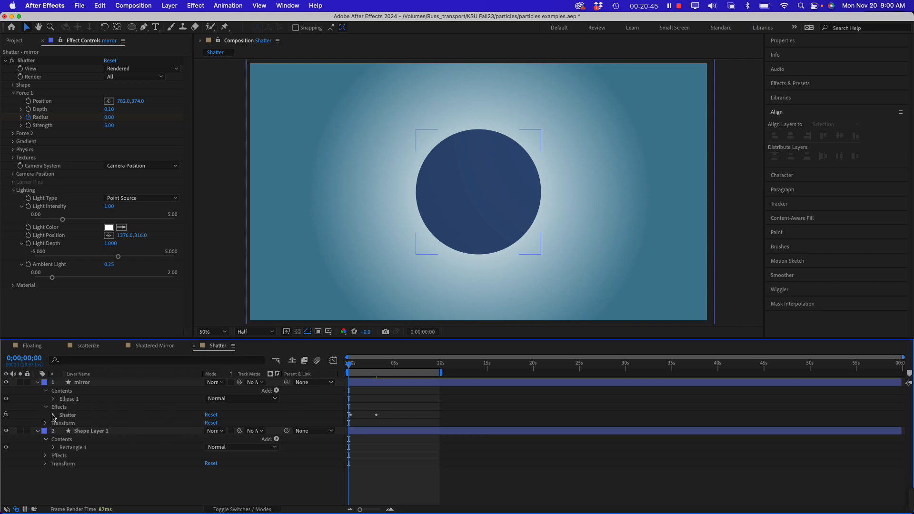
{"action": "left_click", "coordinate": [53, 416]}
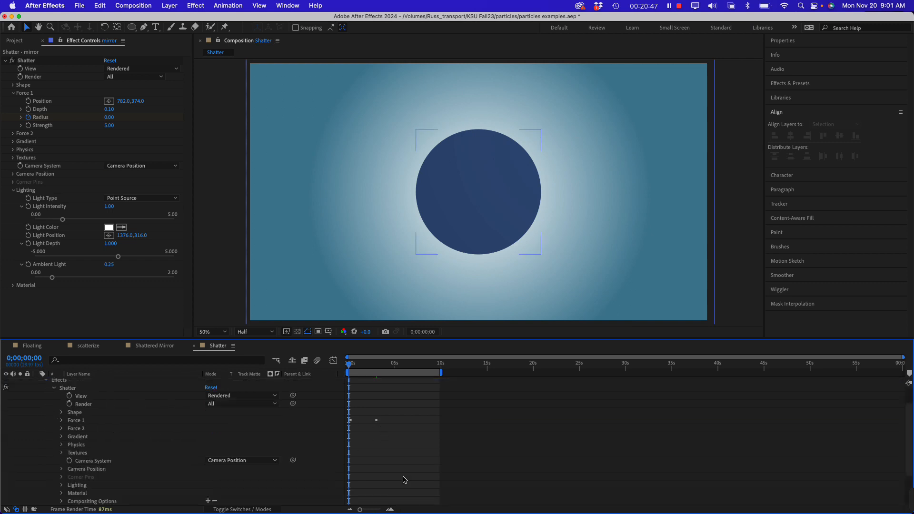
{"action": "scroll", "coordinate": [400, 466], "scroll_direction": "down", "scroll_amount": 1}
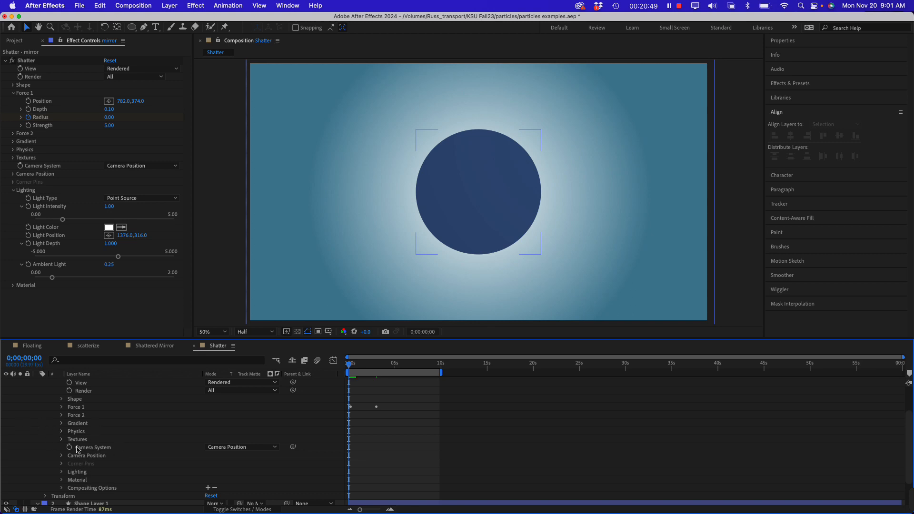
{"action": "left_click", "coordinate": [62, 408]}
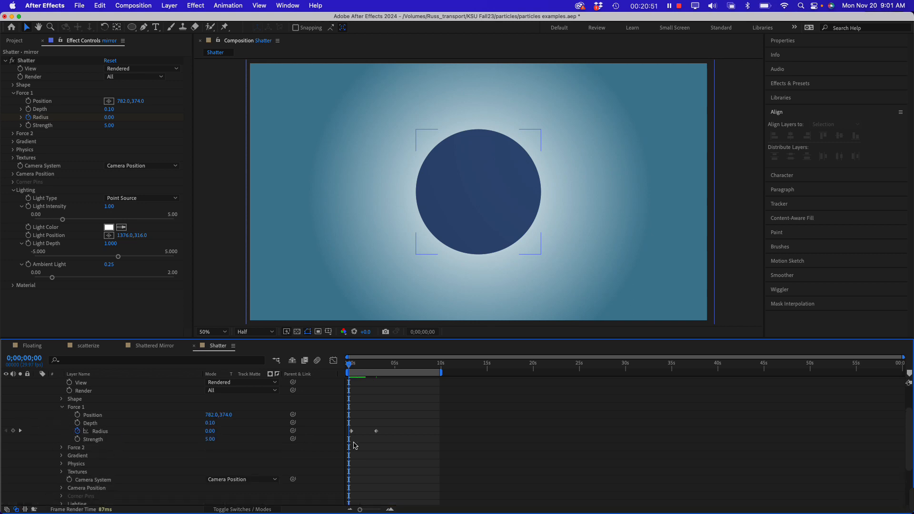
{"action": "mouse_move", "coordinate": [388, 443]}
{"action": "left_mouse_down"}
{"action": "mouse_move", "coordinate": [349, 429]}
{"action": "mouse_move", "coordinate": [400, 434]}
{"action": "left_mouse_up"}
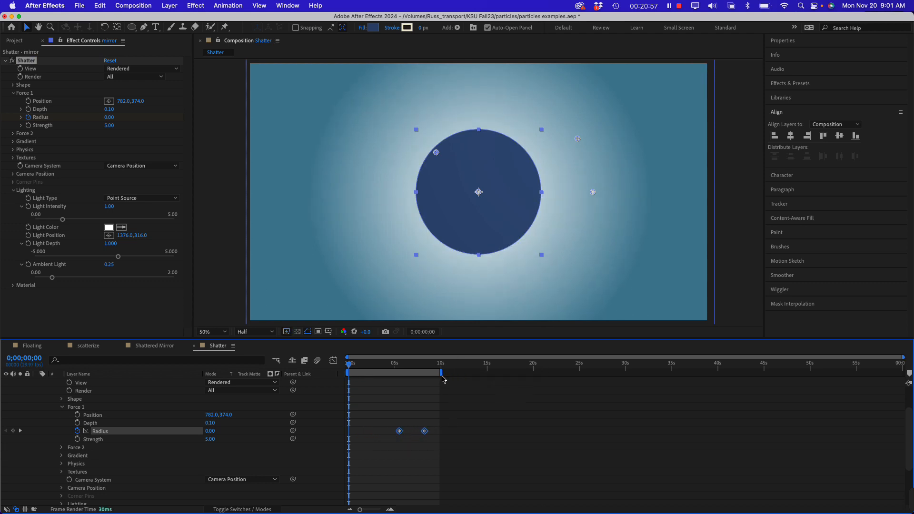
Extend the work area's end to 15 seconds and play the shatter animation from the start
{"action": "left_click_drag", "start_coordinate": [442, 379], "coordinate": [486, 376]}
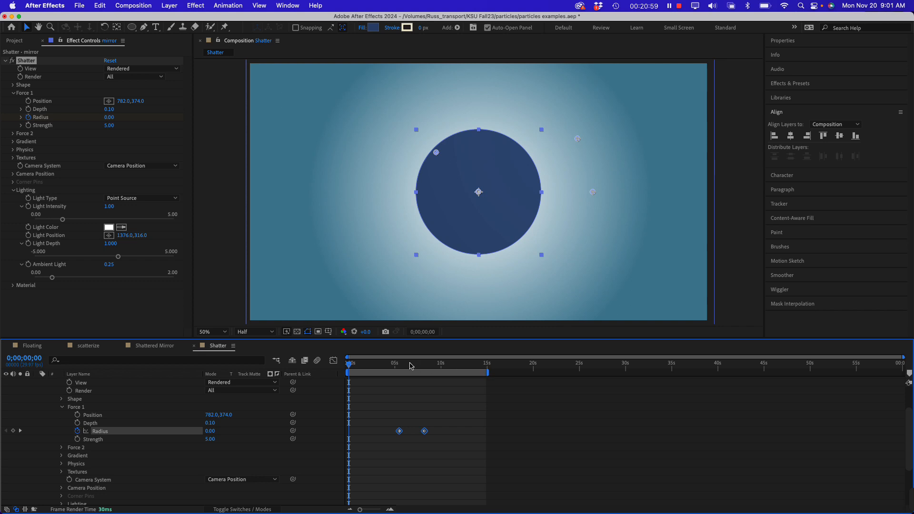
{"action": "key", "text": "space"}
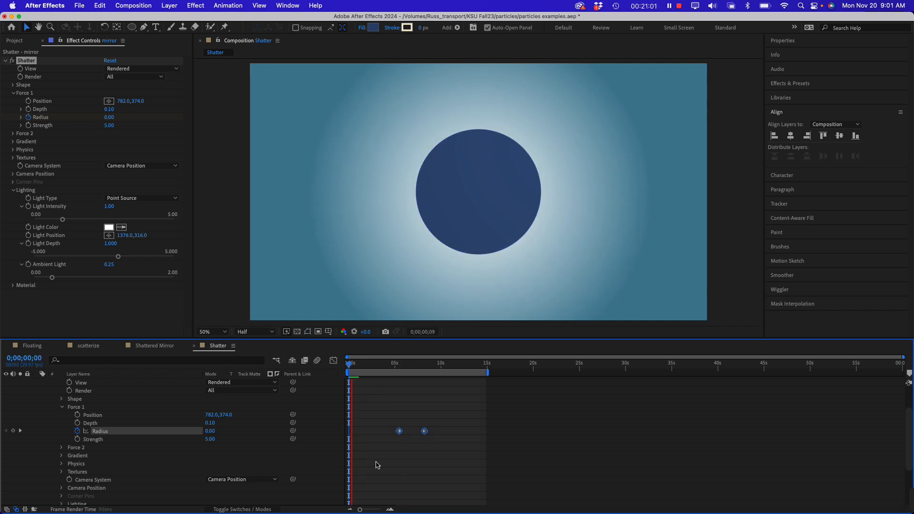
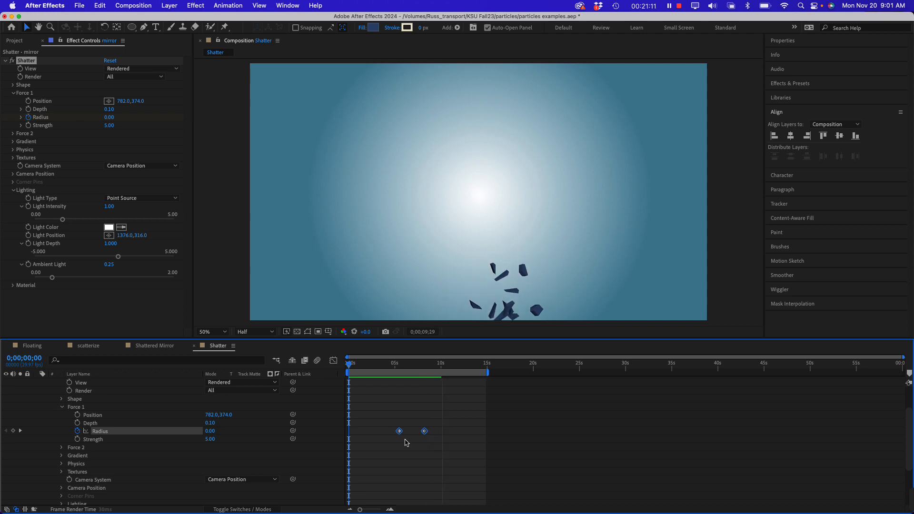
Go to about 5;28 in the shatter animation and raise the Glass pattern's Repetitions to 42.95
{"action": "key", "text": "space"}
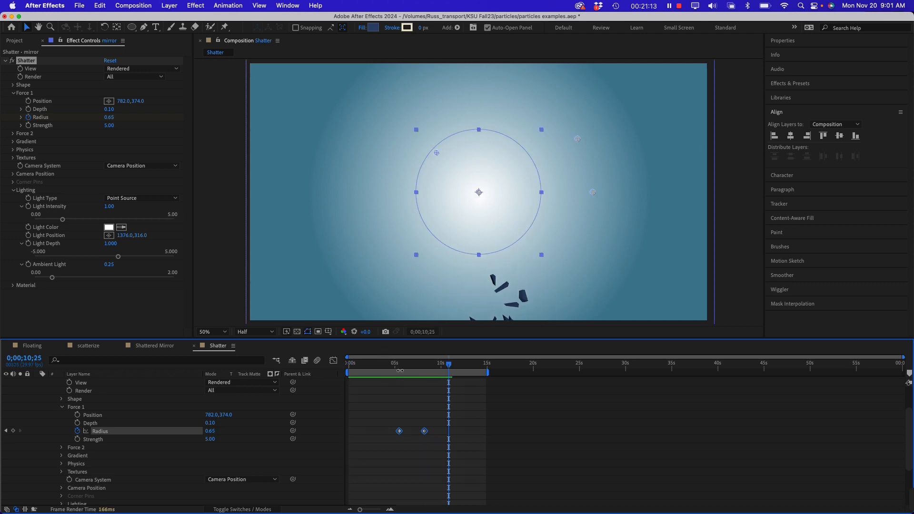
{"action": "left_click_drag", "start_coordinate": [403, 367], "coordinate": [403, 368]}
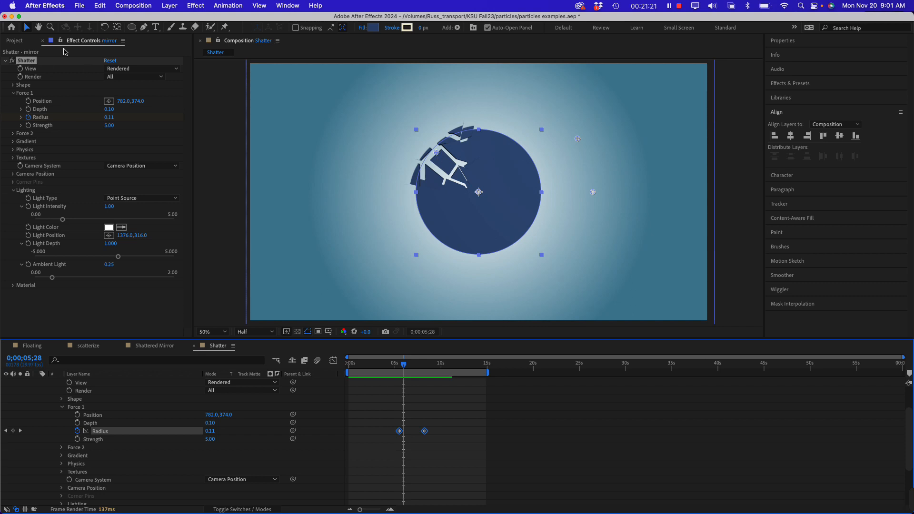
{"action": "left_click", "coordinate": [12, 85]}
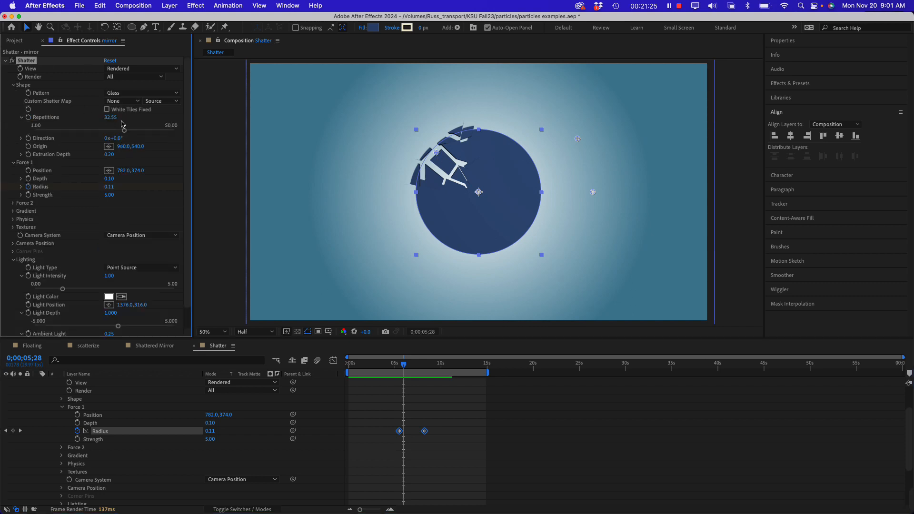
{"action": "left_click_drag", "start_coordinate": [125, 130], "coordinate": [154, 133]}
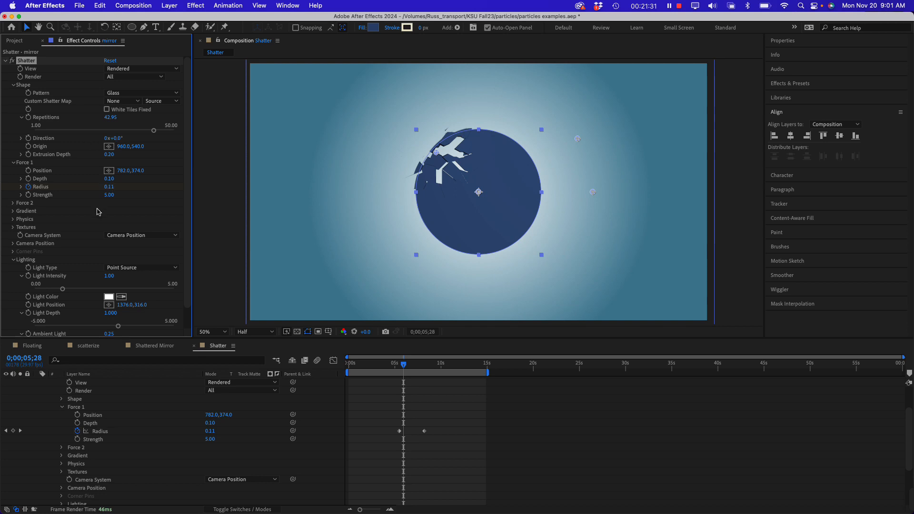
{"action": "left_click", "coordinate": [13, 85]}
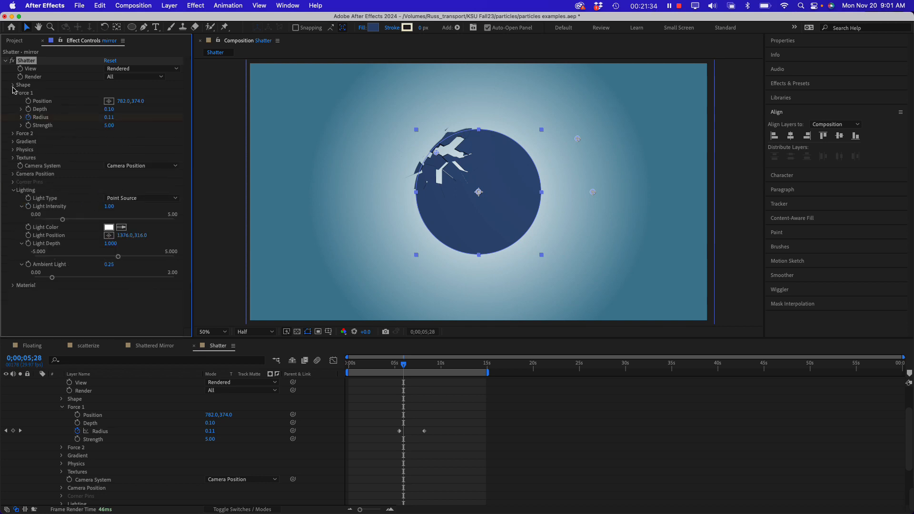
Set the Shatter effect's Physics Viscosity to 0.21 and scrub around the start of the break, ending at 5;16
{"action": "left_click", "coordinate": [13, 151]}
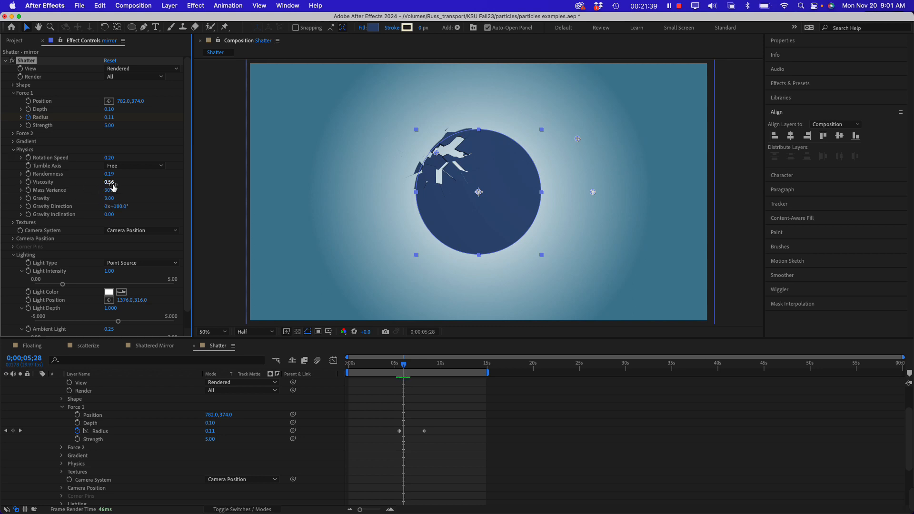
{"action": "left_click_drag", "start_coordinate": [111, 182], "coordinate": [96, 185]}
{"action": "left_click", "coordinate": [399, 366]}
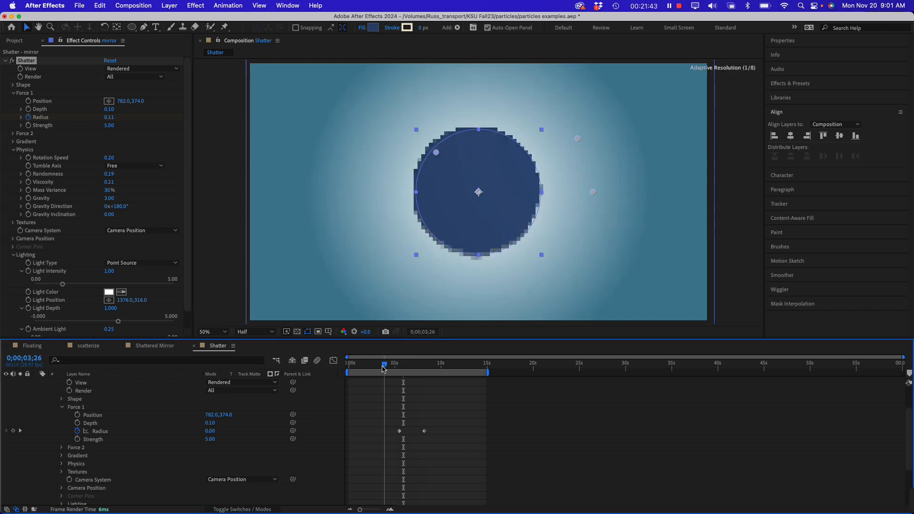
{"action": "mouse_move", "coordinate": [399, 367]}
{"action": "left_mouse_down"}
{"action": "mouse_move", "coordinate": [425, 369]}
{"action": "mouse_move", "coordinate": [399, 372]}
{"action": "left_mouse_up"}
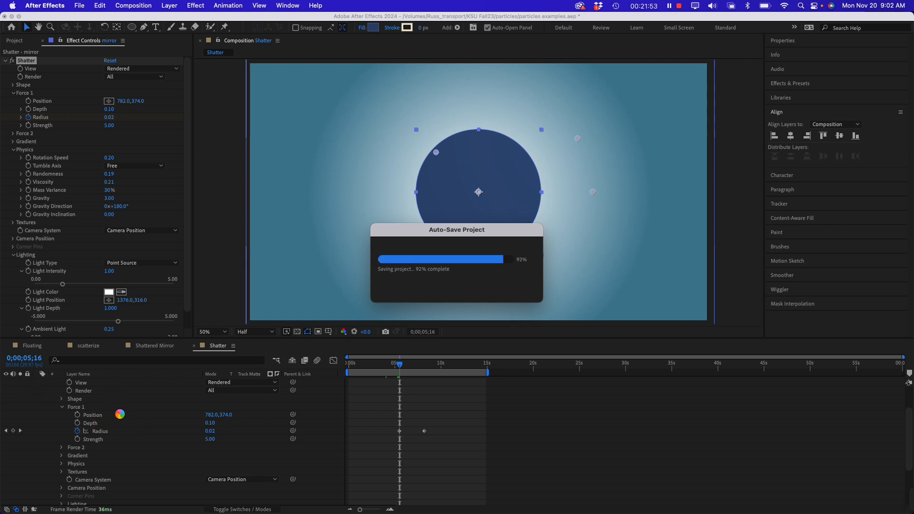
Collapse and deselect the mirror layer, then draw a small circle about 69 px wide just off the mirror's upper-left edge on a new shape layer
{"action": "scroll", "coordinate": [120, 415], "scroll_direction": "up", "scroll_amount": 5}
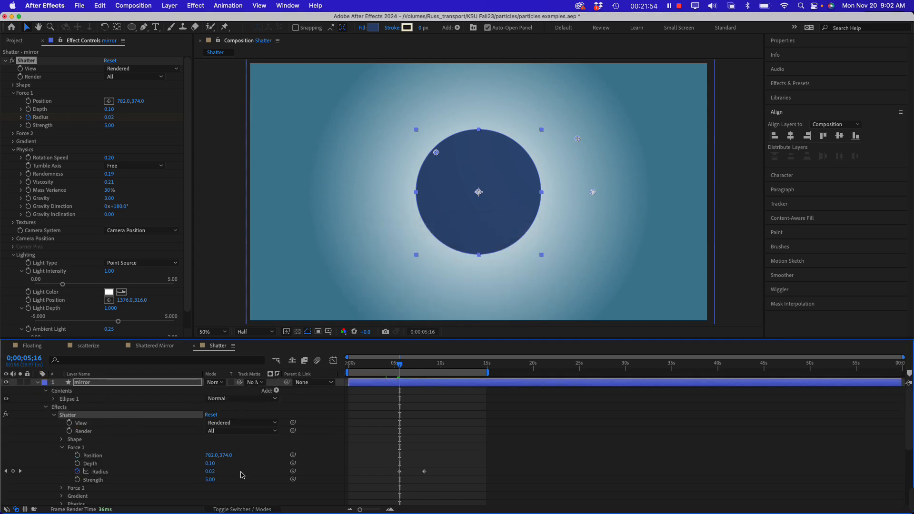
{"action": "left_click", "coordinate": [37, 383]}
{"action": "left_click", "coordinate": [88, 460]}
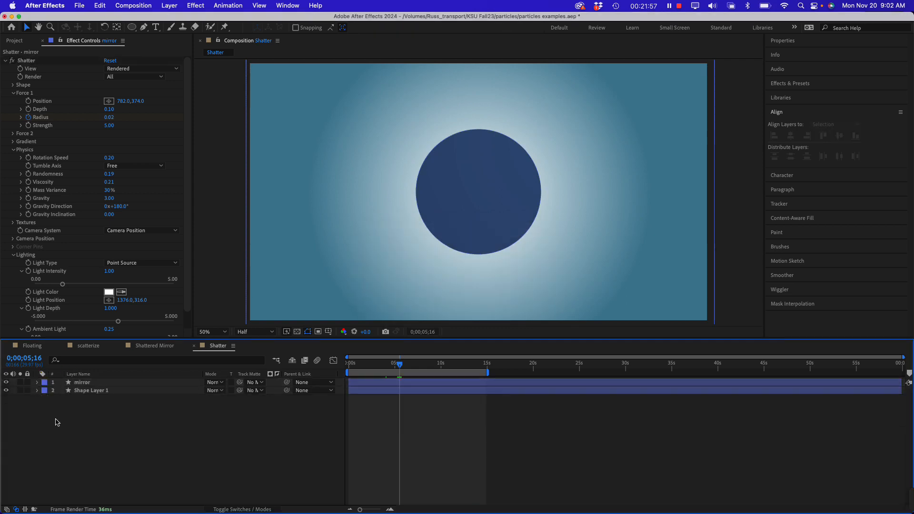
{"action": "left_click", "coordinate": [132, 27]}
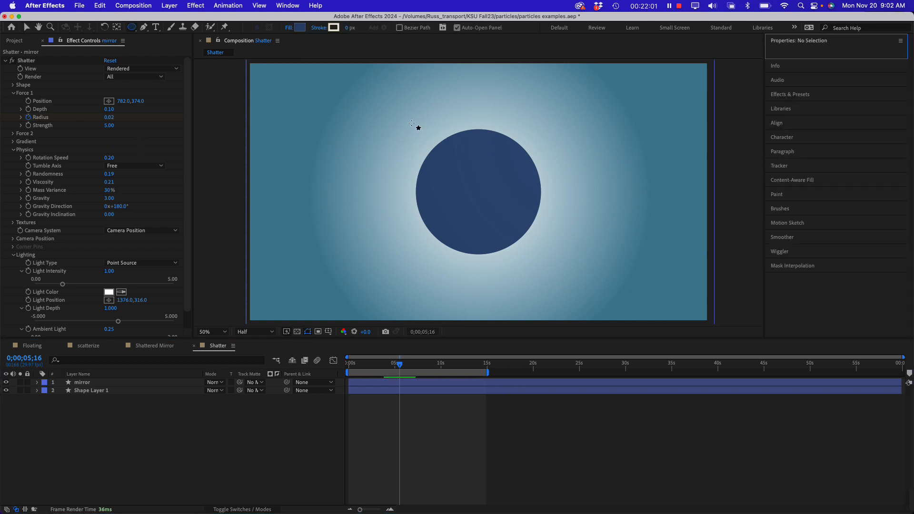
{"action": "left_click_drag", "start_coordinate": [412, 123], "coordinate": [429, 140]}
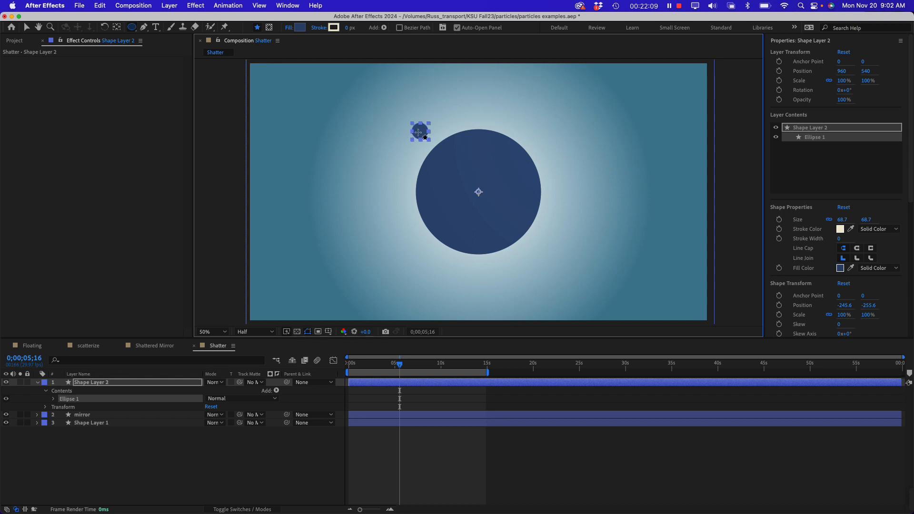
{"action": "left_click", "coordinate": [27, 26]}
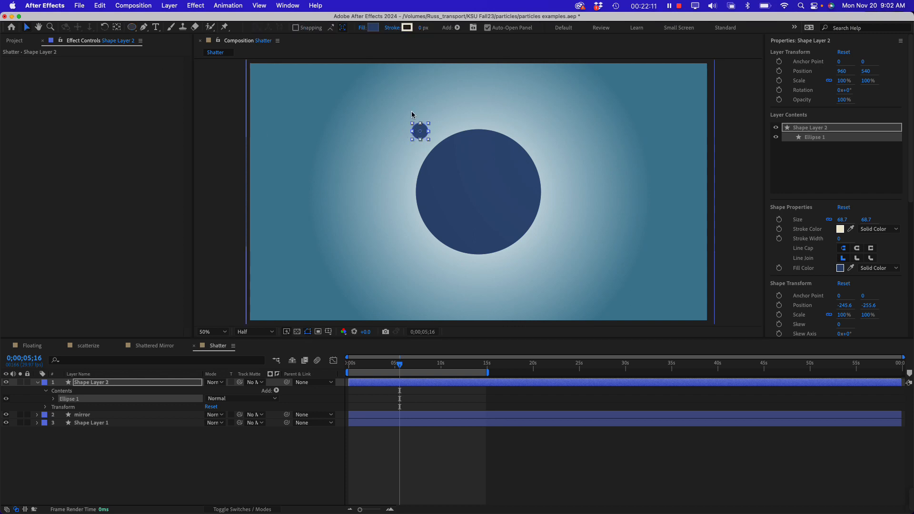
Center the small circle layer's anchor point in its layer content
{"action": "right_click", "coordinate": [419, 135]}
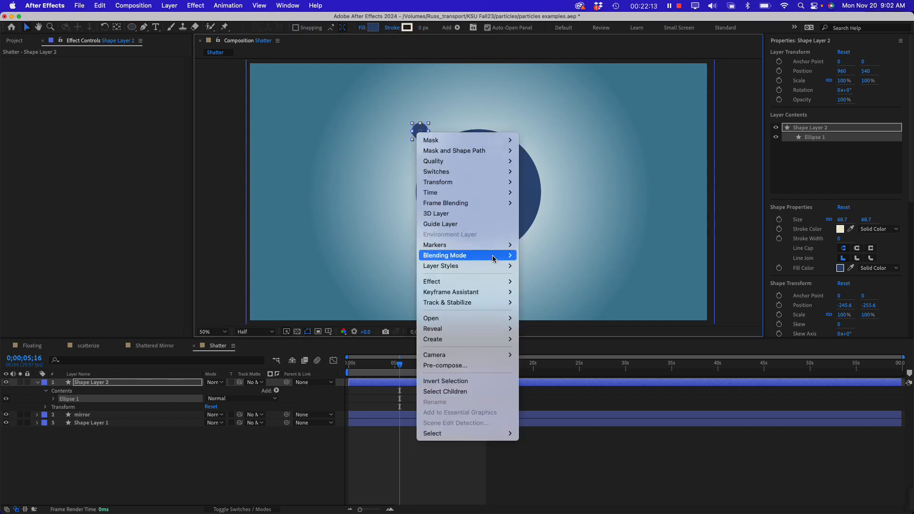
{"action": "left_click", "coordinate": [87, 397]}
{"action": "left_click", "coordinate": [86, 384]}
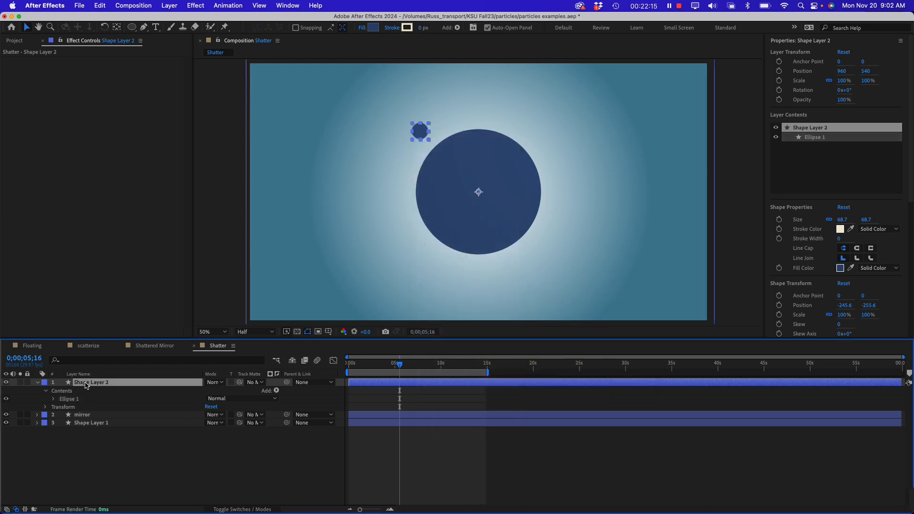
{"action": "right_click", "coordinate": [425, 133]}
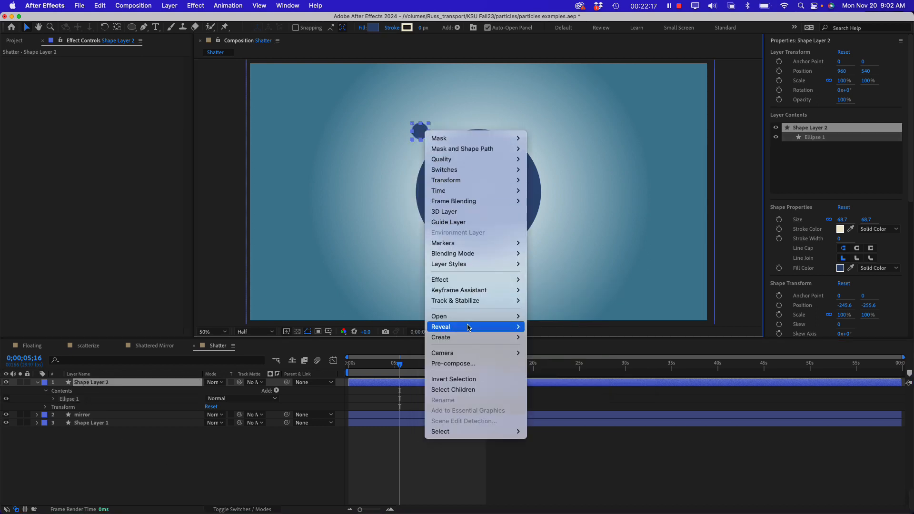
{"action": "mouse_move", "coordinate": [490, 181]}
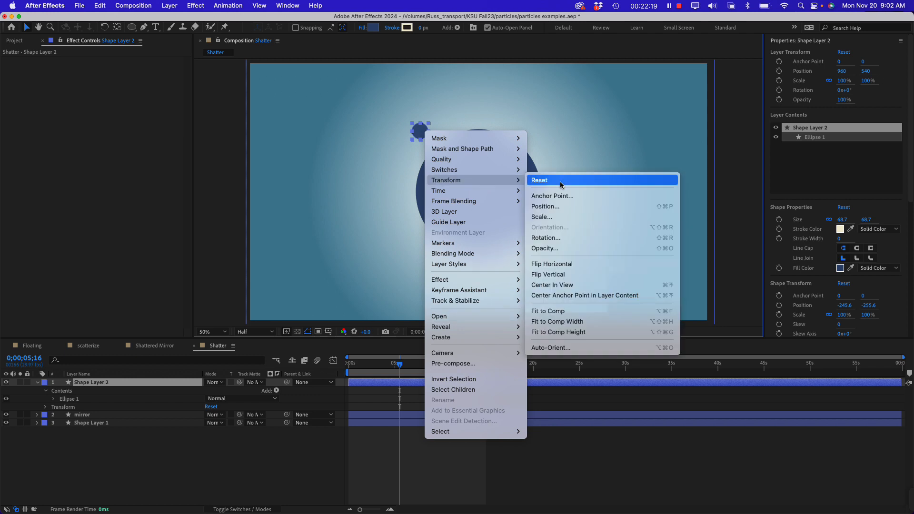
{"action": "left_click", "coordinate": [588, 295]}
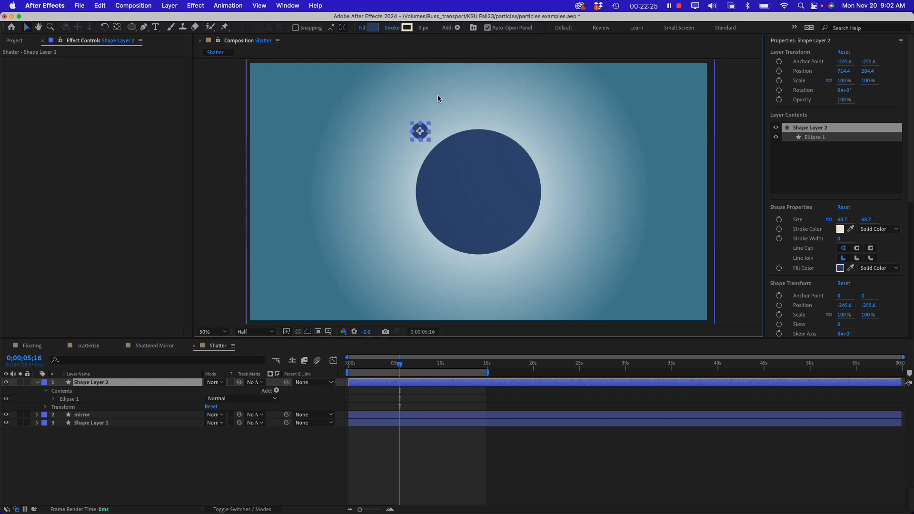
At 5;28, move the small circle onto the mirror's breaking upper-left edge, at about 751, 362
{"action": "left_click_drag", "start_coordinate": [400, 364], "coordinate": [405, 366]}
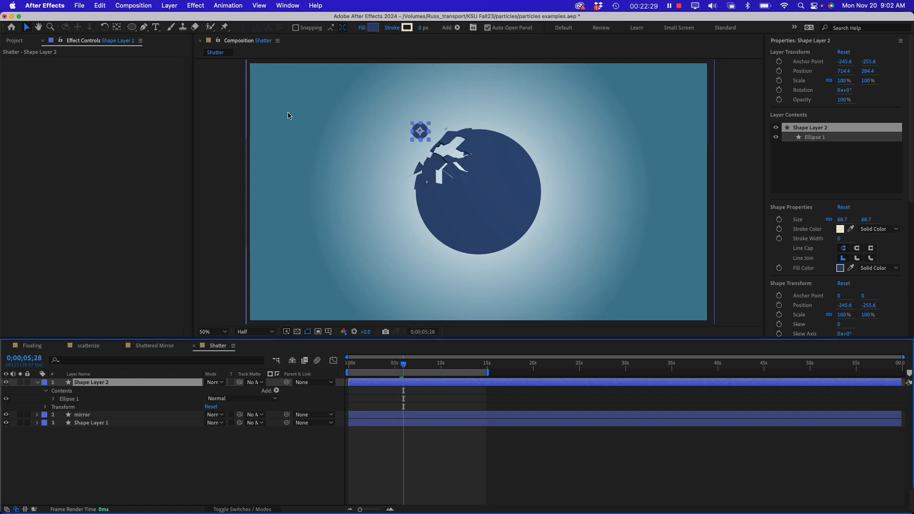
{"action": "scroll", "coordinate": [359, 73], "scroll_direction": "up", "scroll_amount": 1}
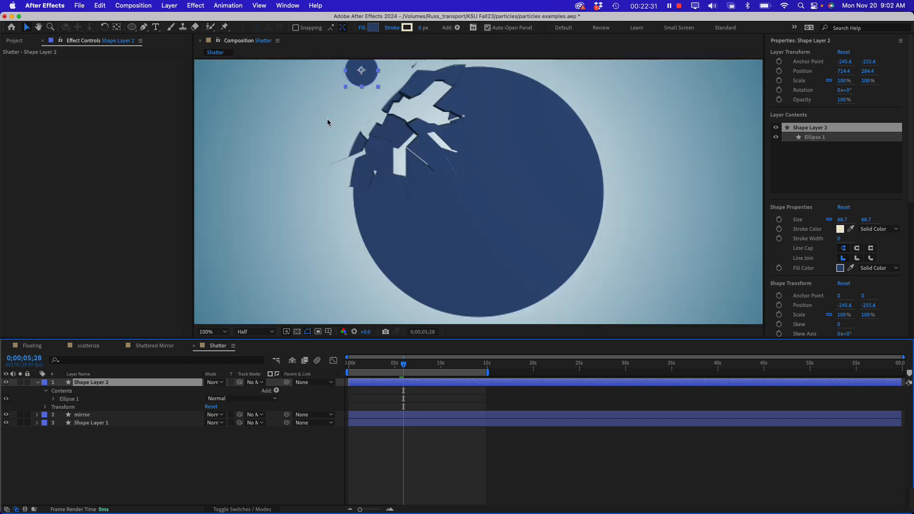
{"action": "key", "text": "space"}
{"action": "left_click_drag", "start_coordinate": [408, 142], "coordinate": [421, 194]}
{"action": "left_click_drag", "start_coordinate": [385, 119], "coordinate": [403, 157]}
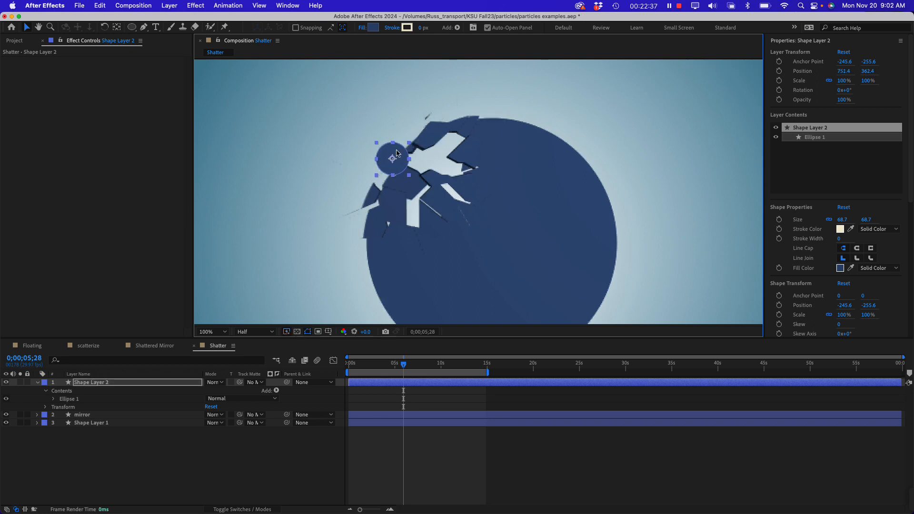
Reveal the small circle layer's Position and set a keyframe for it at 5;29
{"action": "key", "text": "comma"}
{"action": "key", "text": "comma"}
{"action": "key", "text": "comma"}
{"action": "key", "text": "comma"}
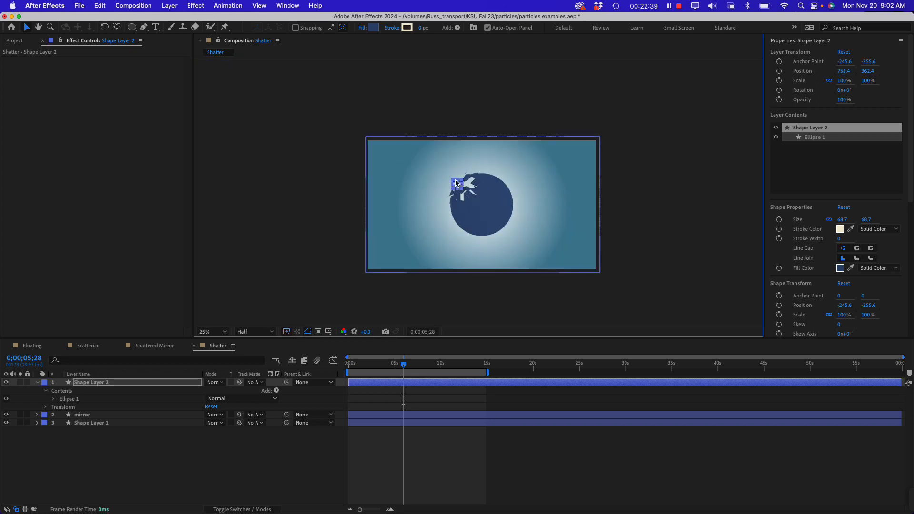
{"action": "mouse_move", "coordinate": [403, 364]}
{"action": "left_mouse_down"}
{"action": "mouse_move", "coordinate": [392, 367]}
{"action": "mouse_move", "coordinate": [405, 366]}
{"action": "left_mouse_up"}
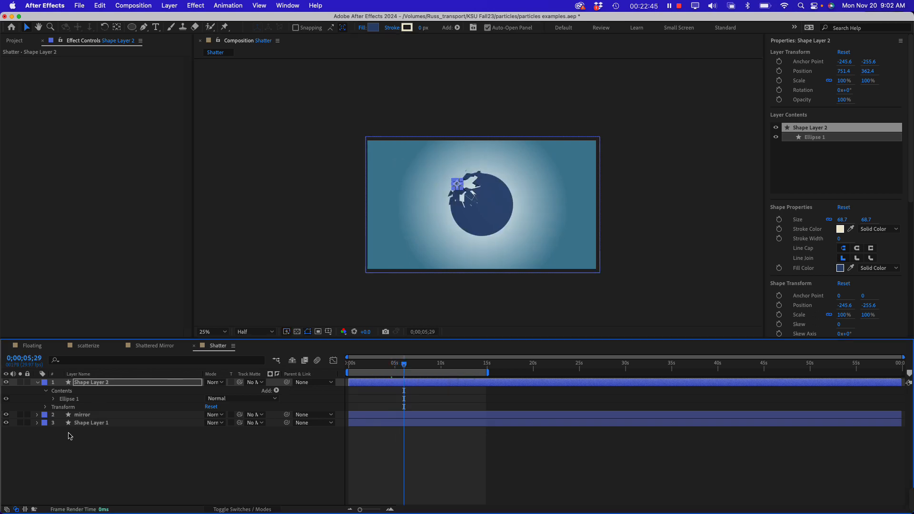
{"action": "left_click", "coordinate": [105, 383]}
{"action": "key", "text": "p"}
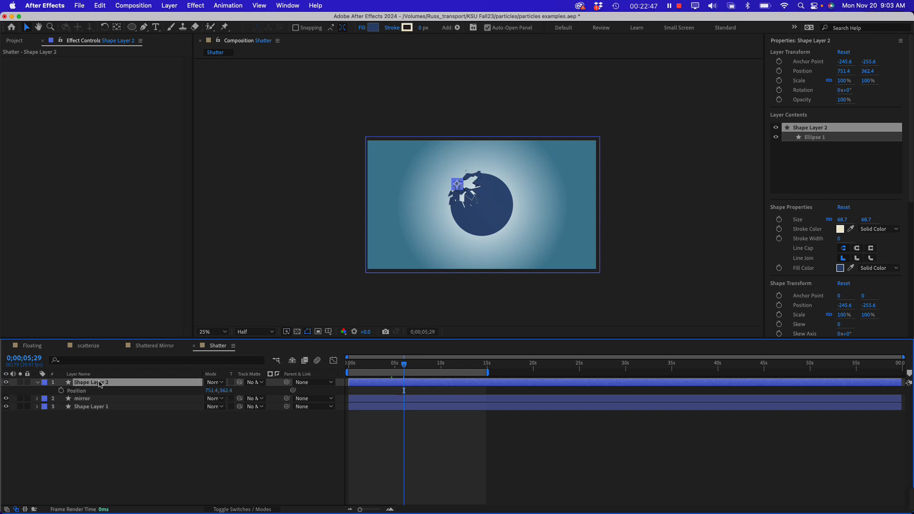
{"action": "left_click", "coordinate": [61, 391]}
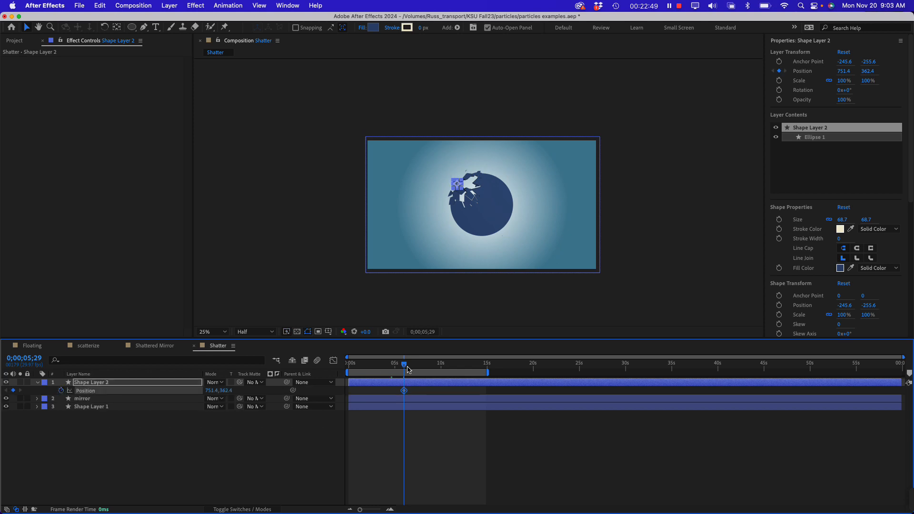
At 4;18, move the small circle outside the frame's upper-left corner to about 19, -114, and scrub through its flight to the mirror
{"action": "left_click_drag", "start_coordinate": [406, 369], "coordinate": [393, 367]}
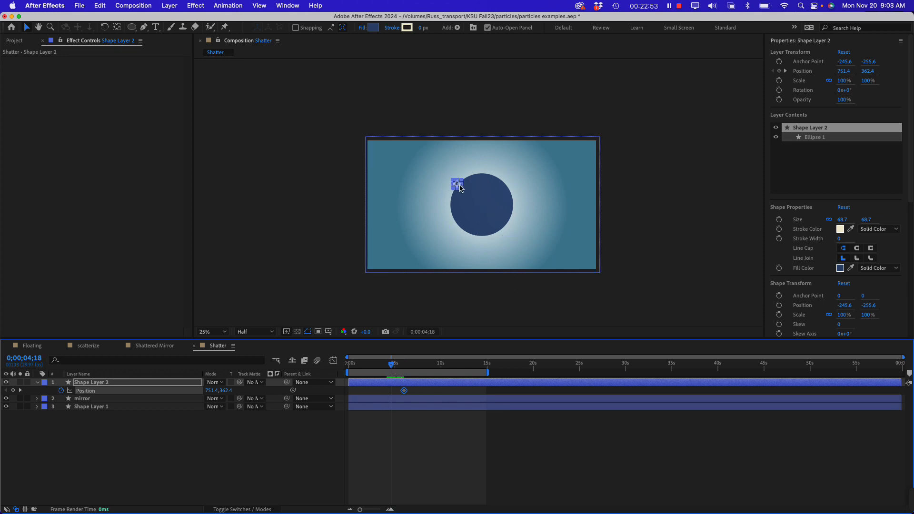
{"action": "left_click_drag", "start_coordinate": [460, 188], "coordinate": [373, 130]}
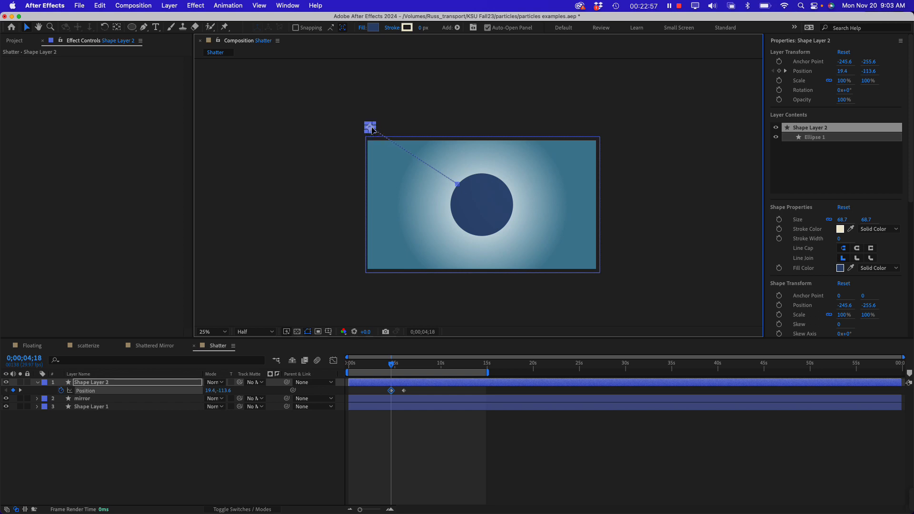
{"action": "mouse_move", "coordinate": [390, 367]}
{"action": "left_mouse_down"}
{"action": "mouse_move", "coordinate": [405, 366]}
{"action": "mouse_move", "coordinate": [393, 367]}
{"action": "mouse_move", "coordinate": [390, 384]}
{"action": "left_mouse_up"}
{"action": "key", "text": "period"}
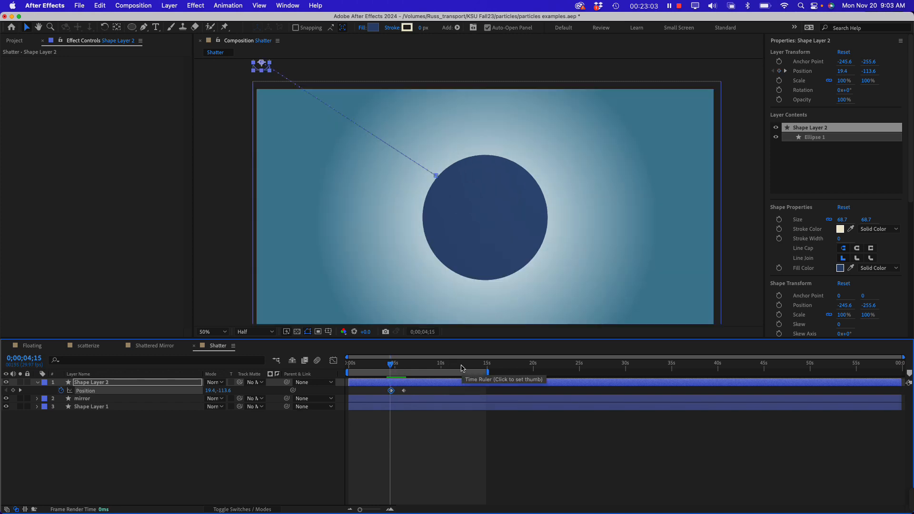
{"action": "left_click", "coordinate": [378, 425]}
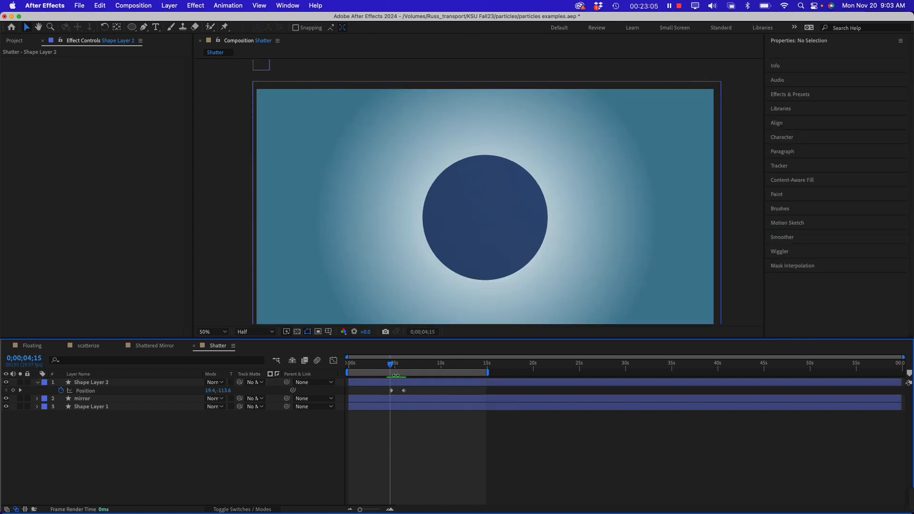
{"action": "mouse_move", "coordinate": [392, 368]}
{"action": "left_mouse_down"}
{"action": "mouse_move", "coordinate": [367, 367]}
{"action": "mouse_move", "coordinate": [406, 367]}
{"action": "left_mouse_up"}
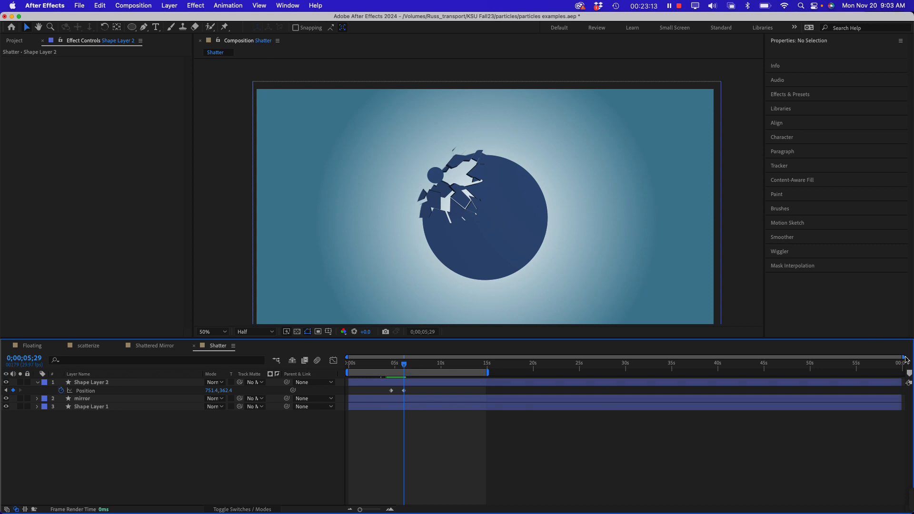
Move the small circle's 5;29 keyframe position further into the mirror, to about 777, 378, and scrub through the impact to 6;28
{"action": "left_click_drag", "start_coordinate": [905, 357], "coordinate": [489, 360]}
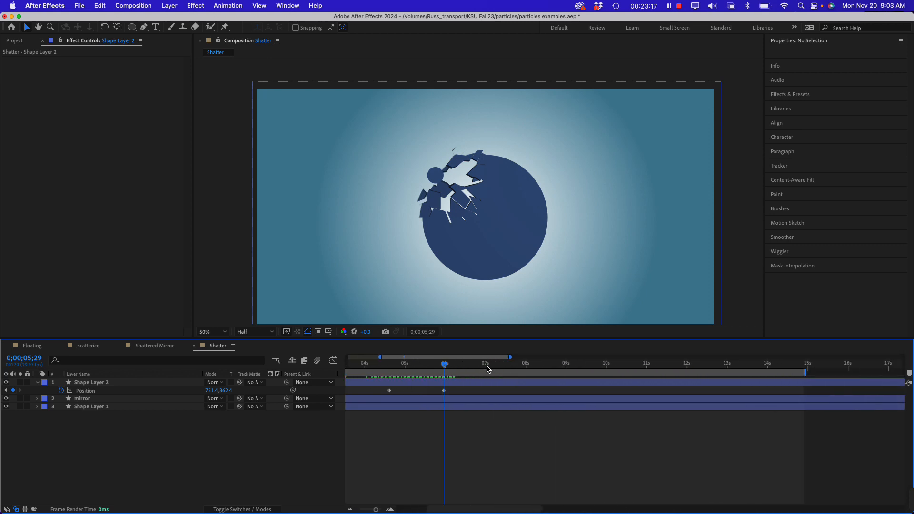
{"action": "left_click_drag", "start_coordinate": [374, 359], "coordinate": [424, 363]}
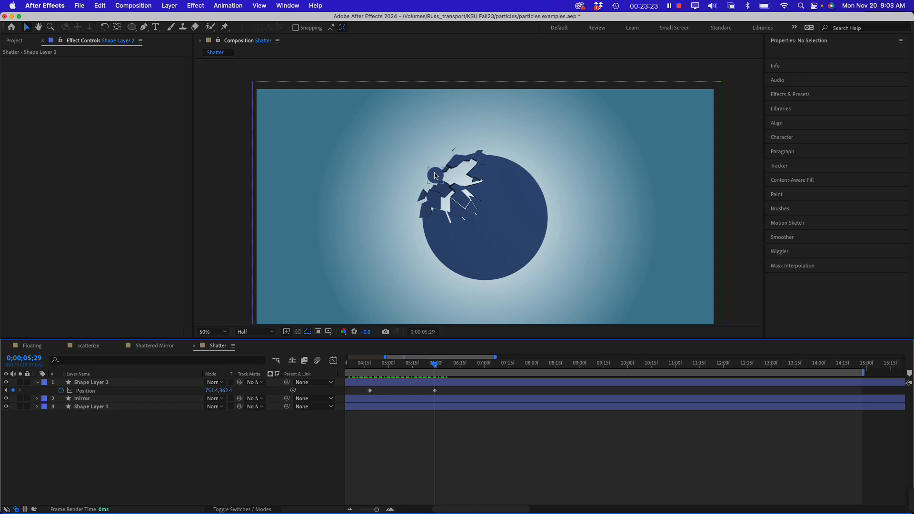
{"action": "left_click", "coordinate": [111, 384]}
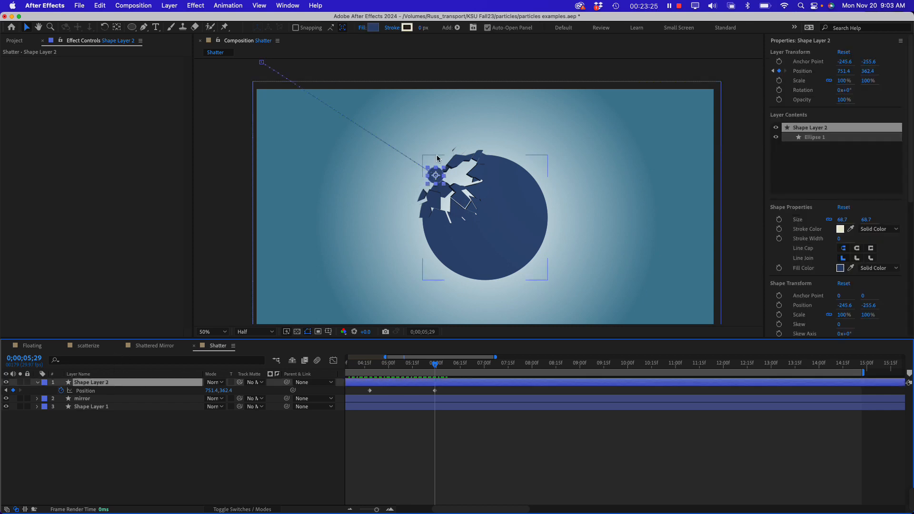
{"action": "left_click_drag", "start_coordinate": [435, 177], "coordinate": [441, 181]}
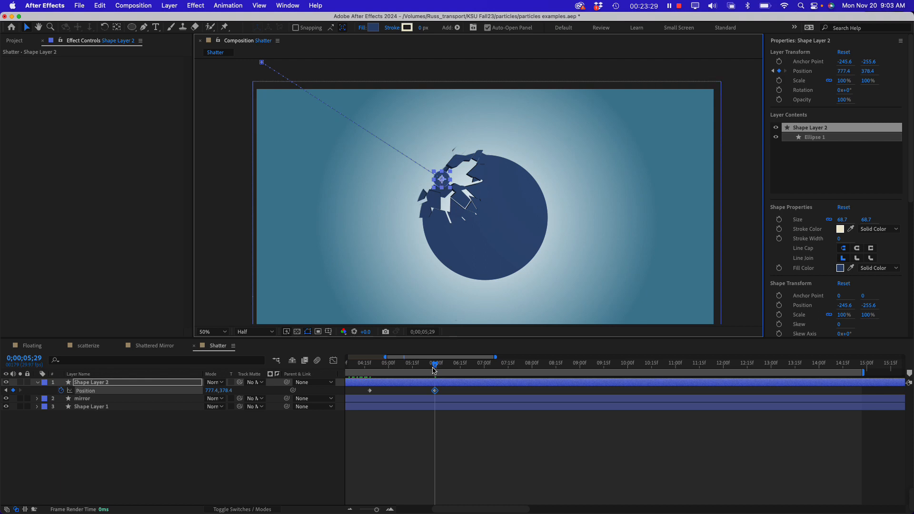
{"action": "left_click_drag", "start_coordinate": [434, 370], "coordinate": [349, 371]}
{"action": "left_click_drag", "start_coordinate": [361, 372], "coordinate": [679, 404]}
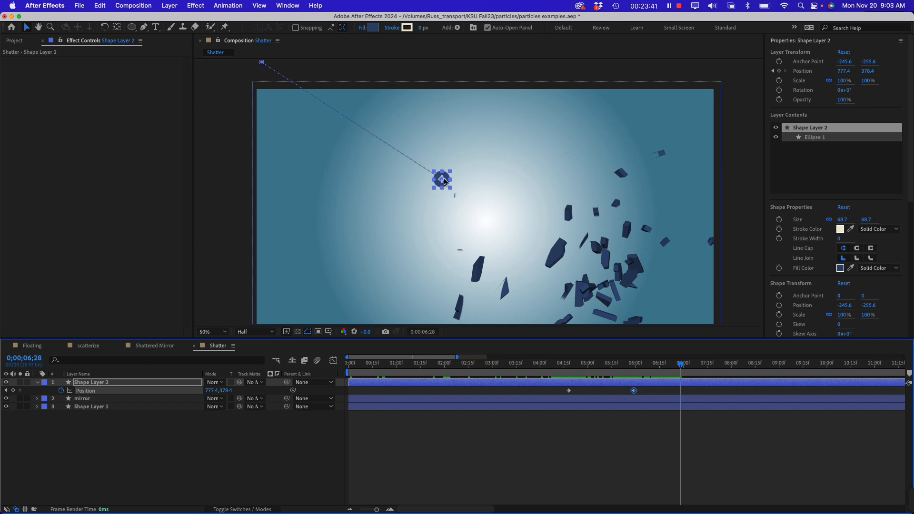
At 6;28, move the small circle below the frame to about 1015, 1234, and preview its path from 2;26
{"action": "left_click_drag", "start_coordinate": [444, 182], "coordinate": [501, 357]}
{"action": "scroll", "coordinate": [496, 218], "scroll_direction": "down", "scroll_amount": 3}
{"action": "scroll", "coordinate": [496, 216], "scroll_direction": "up", "scroll_amount": 1}
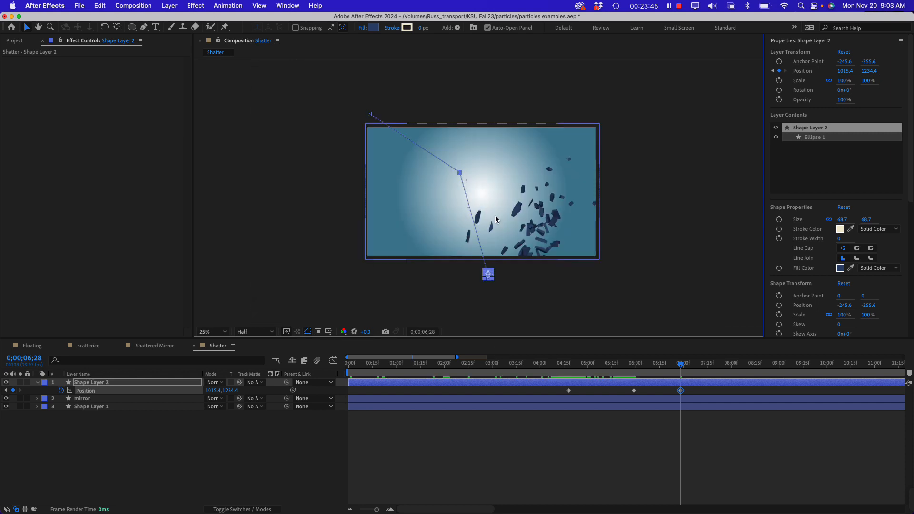
{"action": "left_click_drag", "start_coordinate": [680, 365], "coordinate": [484, 372]}
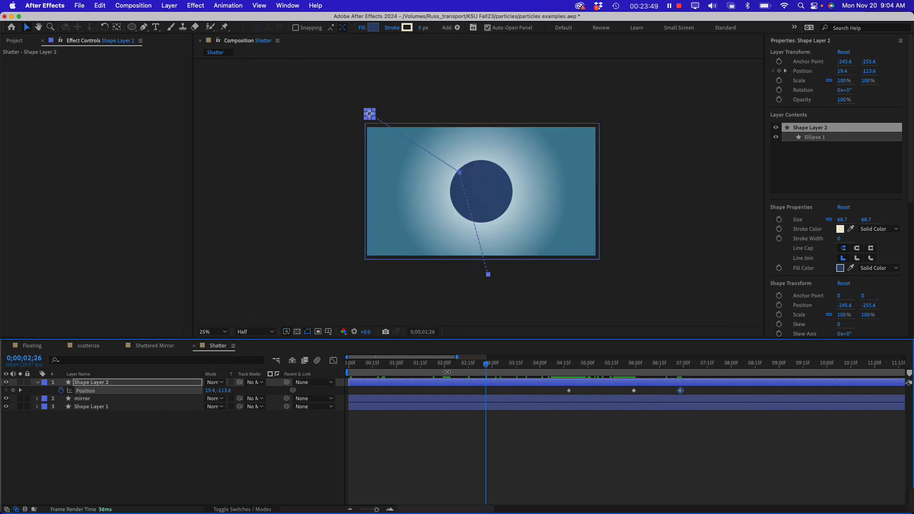
{"action": "key", "text": "space"}
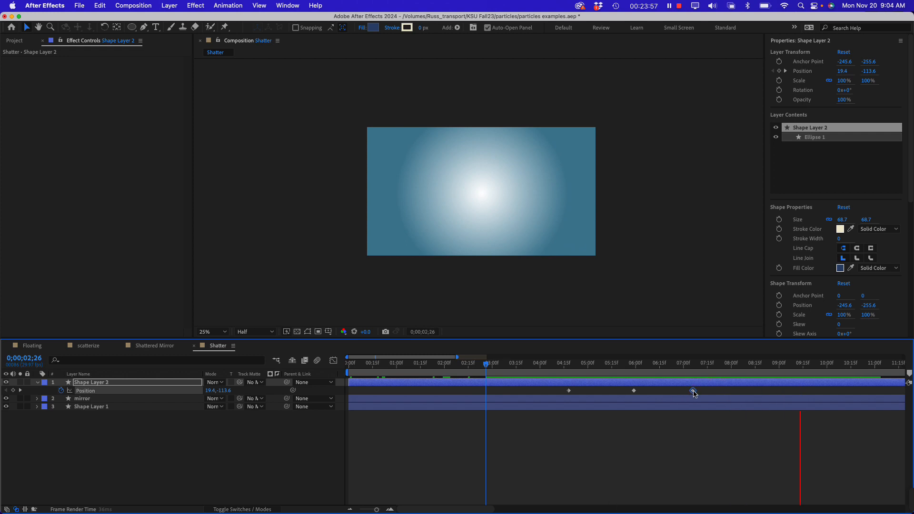
Try moving the small circle's last Position keyframe to 7;06, and undo the trial shift of its impact keyframe
{"action": "left_click_drag", "start_coordinate": [694, 391], "coordinate": [689, 391]}
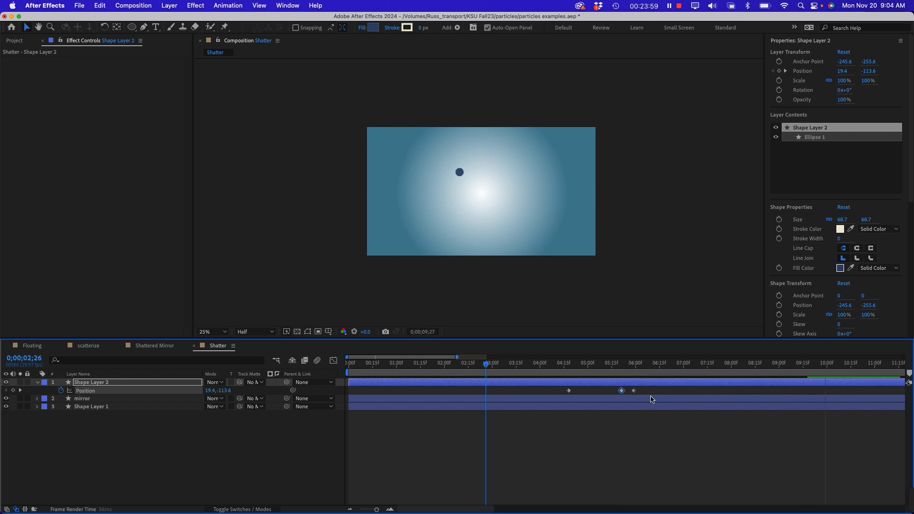
{"action": "key", "text": "super+z"}
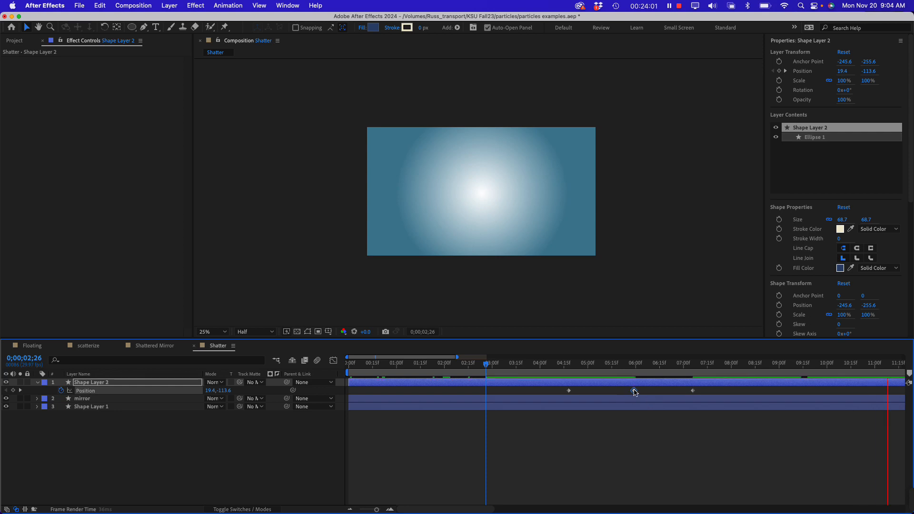
{"action": "left_click", "coordinate": [634, 391]}
{"action": "left_click_drag", "start_coordinate": [626, 390], "coordinate": [565, 393]}
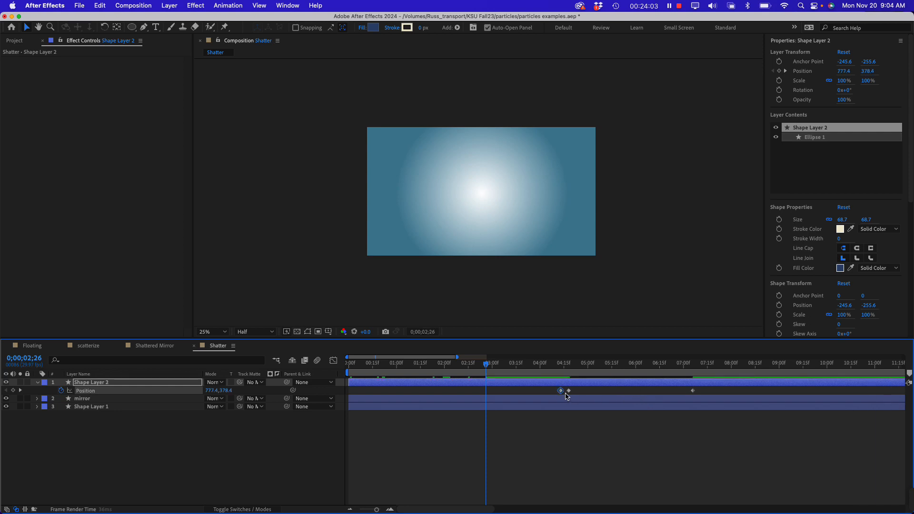
{"action": "key", "text": "super+z"}
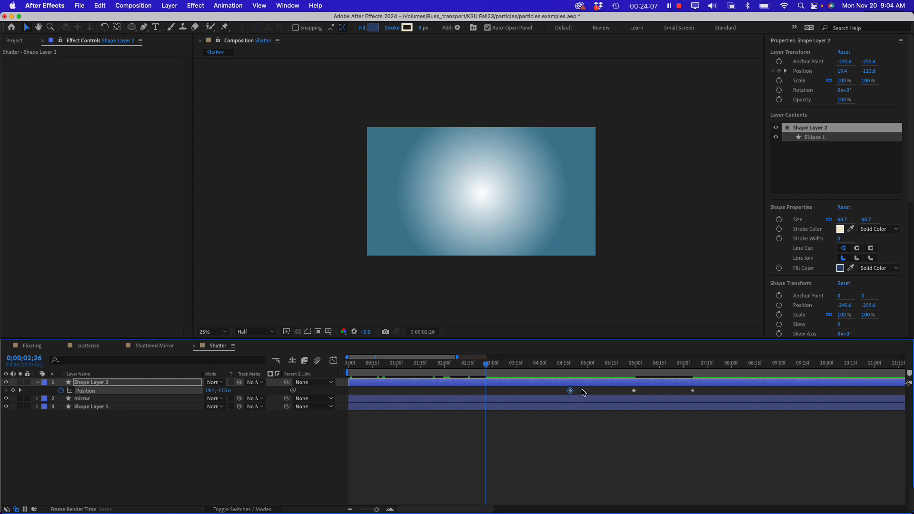
Move the small circle's first Position keyframe to about 5;02 and preview the animation from the beginning
{"action": "left_click_drag", "start_coordinate": [584, 392], "coordinate": [590, 393]}
{"action": "key", "text": "space"}
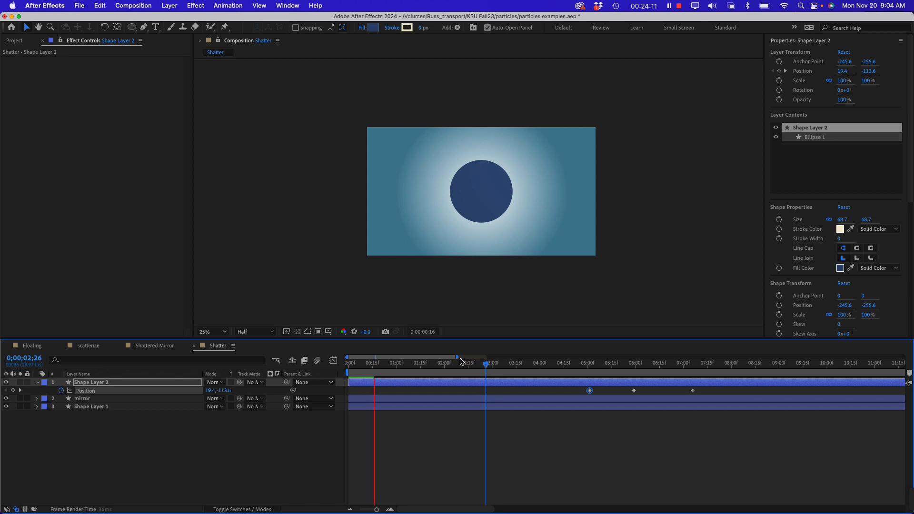
{"action": "left_click_drag", "start_coordinate": [484, 358], "coordinate": [639, 359]}
{"action": "left_click", "coordinate": [380, 365]}
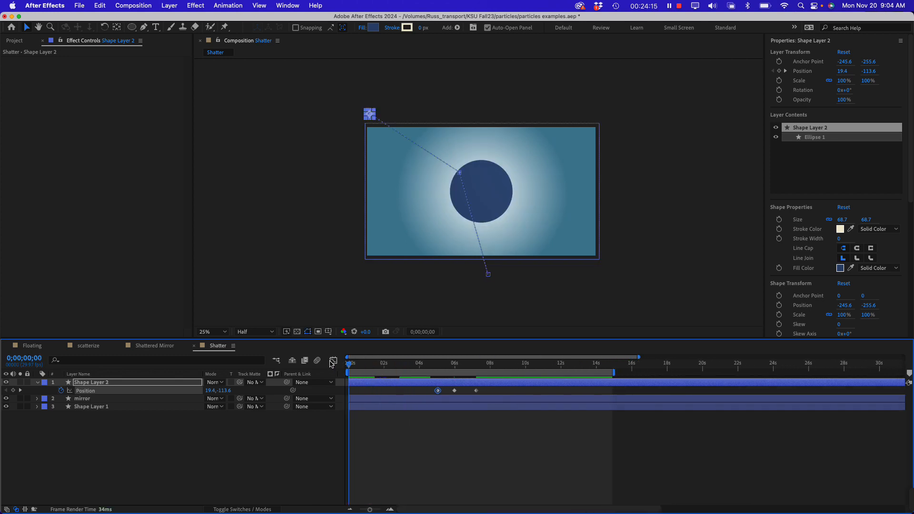
{"action": "key", "text": "space"}
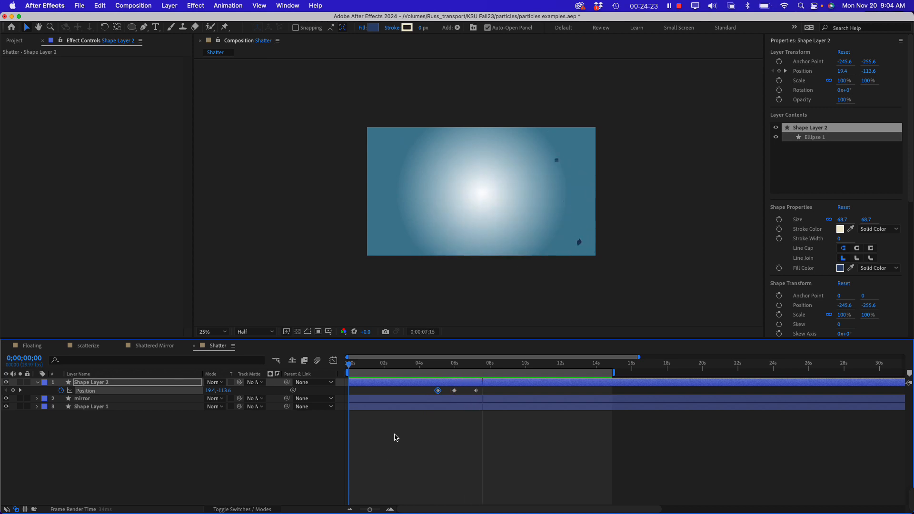
{"action": "key", "text": "space"}
On the mirror layer, set the Shatter effect's Force 1 Radius to 0.53 at 7;06
{"action": "mouse_move", "coordinate": [469, 370]}
{"action": "left_mouse_down"}
{"action": "mouse_move", "coordinate": [419, 366]}
{"action": "mouse_move", "coordinate": [456, 373]}
{"action": "left_mouse_up"}
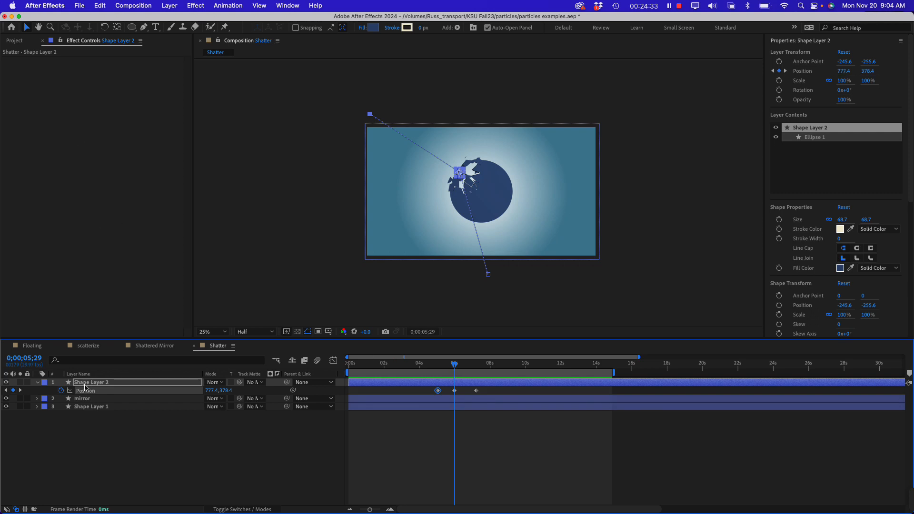
{"action": "left_click", "coordinate": [89, 399]}
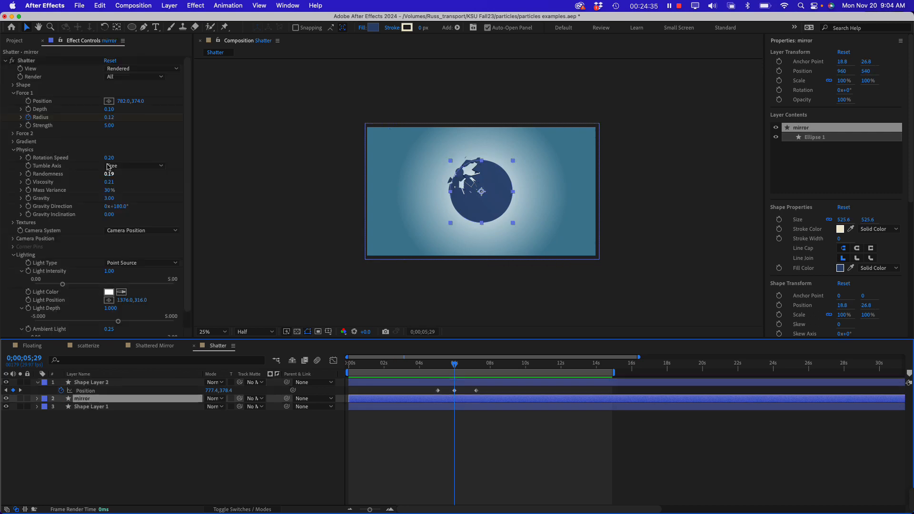
{"action": "left_click", "coordinate": [19, 95]}
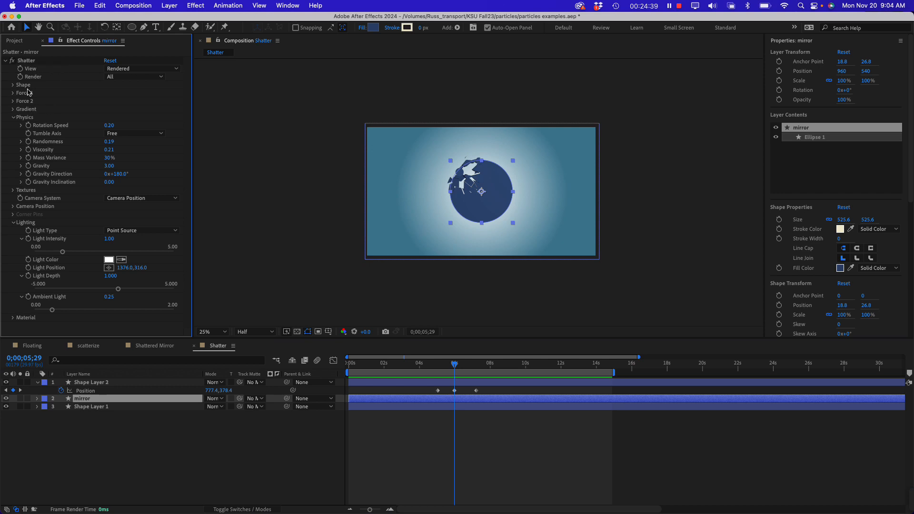
{"action": "left_click", "coordinate": [14, 94]}
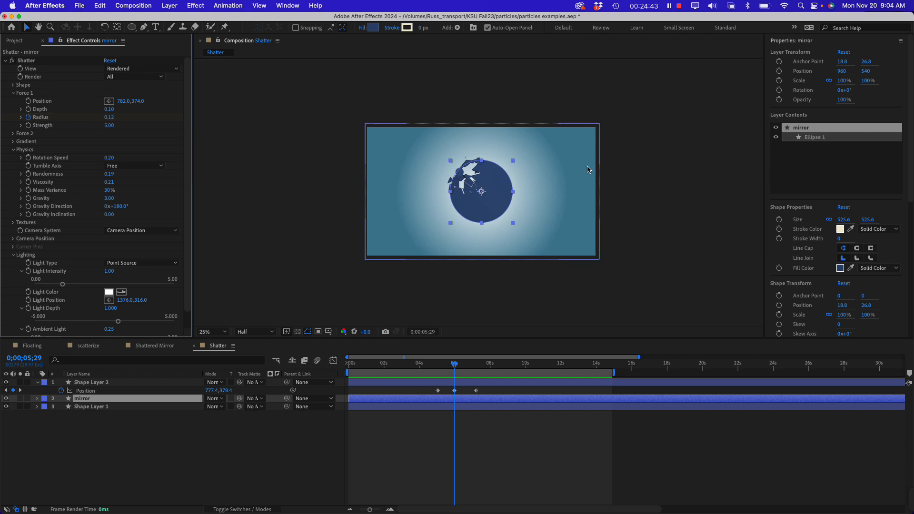
{"action": "left_click_drag", "start_coordinate": [439, 366], "coordinate": [477, 366]}
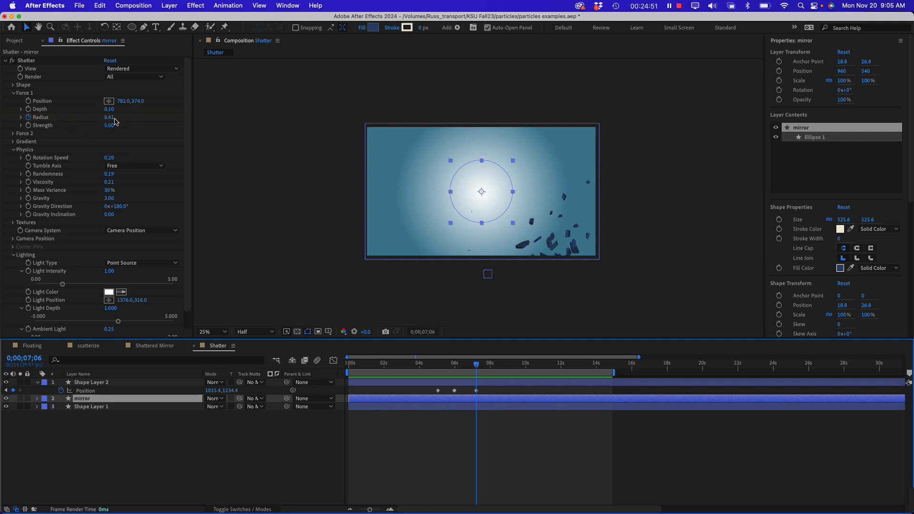
{"action": "left_click_drag", "start_coordinate": [109, 119], "coordinate": [115, 120]}
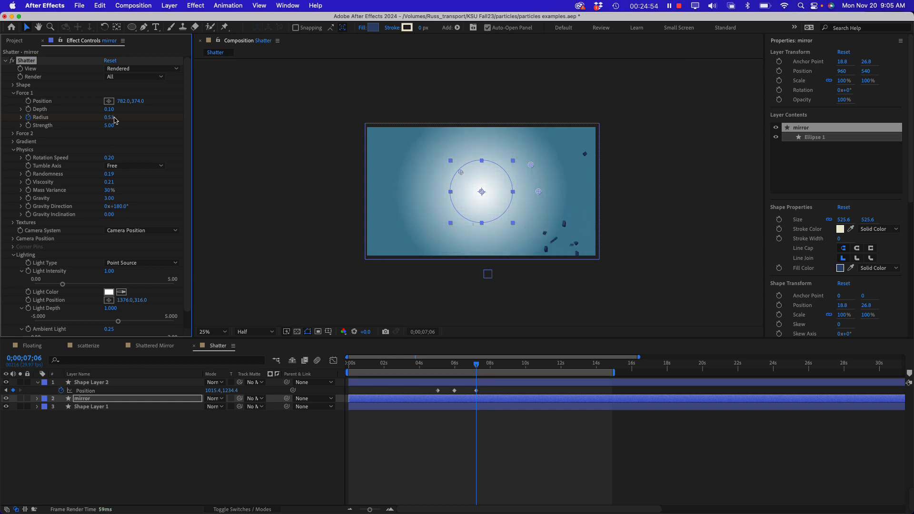
Move the small circle's last Position keyframe to about 6;21 and go back to the impact at 5;28
{"action": "left_click_drag", "start_coordinate": [478, 364], "coordinate": [468, 394]}
{"action": "left_click", "coordinate": [477, 391]}
{"action": "left_click", "coordinate": [459, 395]}
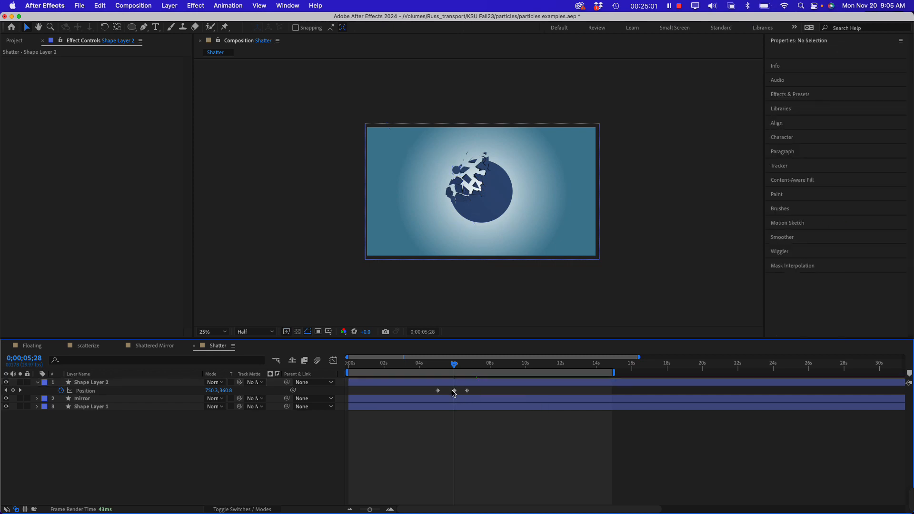
{"action": "left_click", "coordinate": [454, 391]}
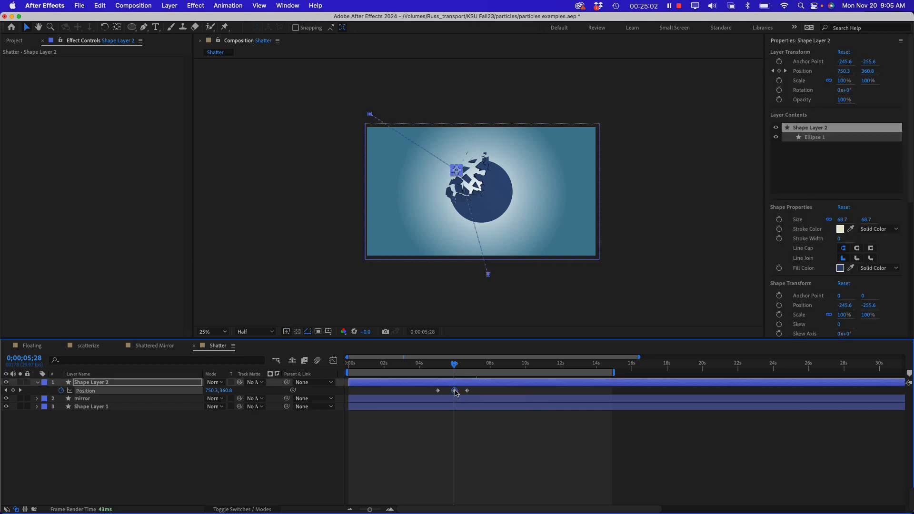
Move the mirror's last two Force 1 Radius keyframes earlier, to about 6;21 and 7;21, and preview the shatter
{"action": "left_click", "coordinate": [92, 399]}
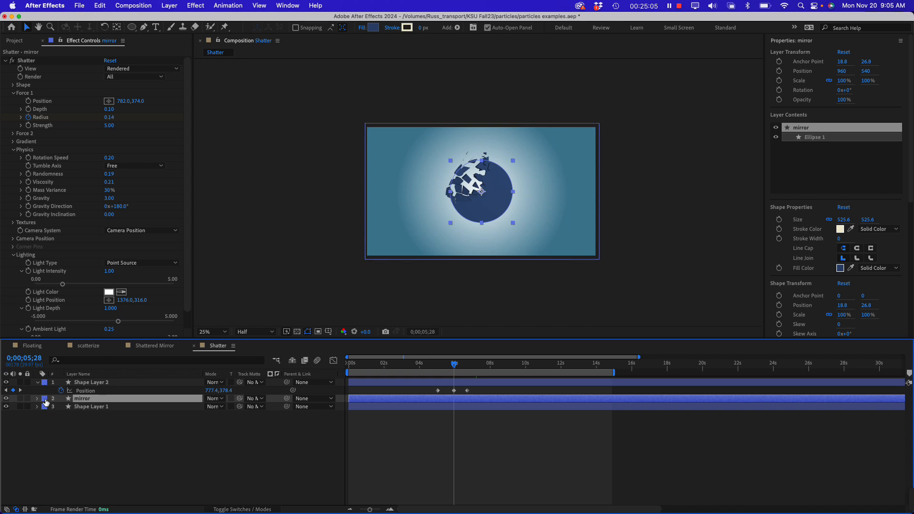
{"action": "left_click", "coordinate": [38, 400]}
{"action": "scroll", "coordinate": [142, 436], "scroll_direction": "down", "scroll_amount": 1}
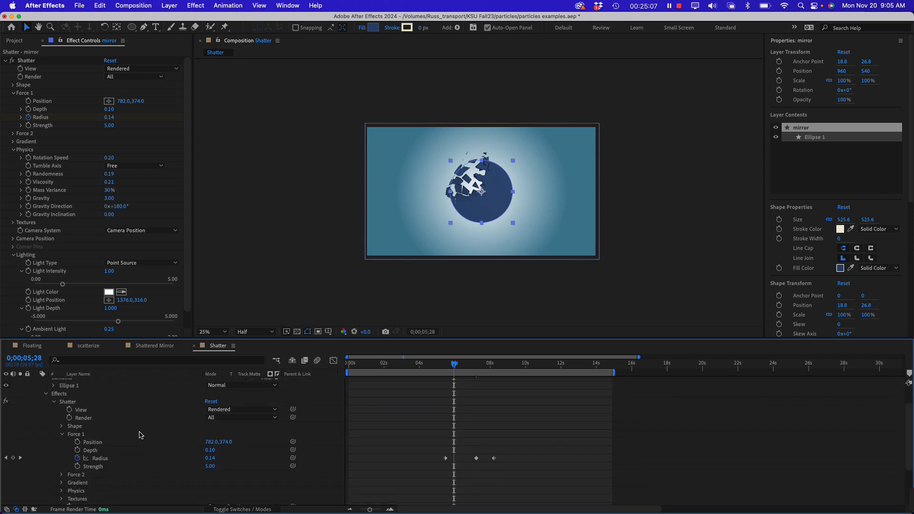
{"action": "left_click", "coordinate": [100, 458]}
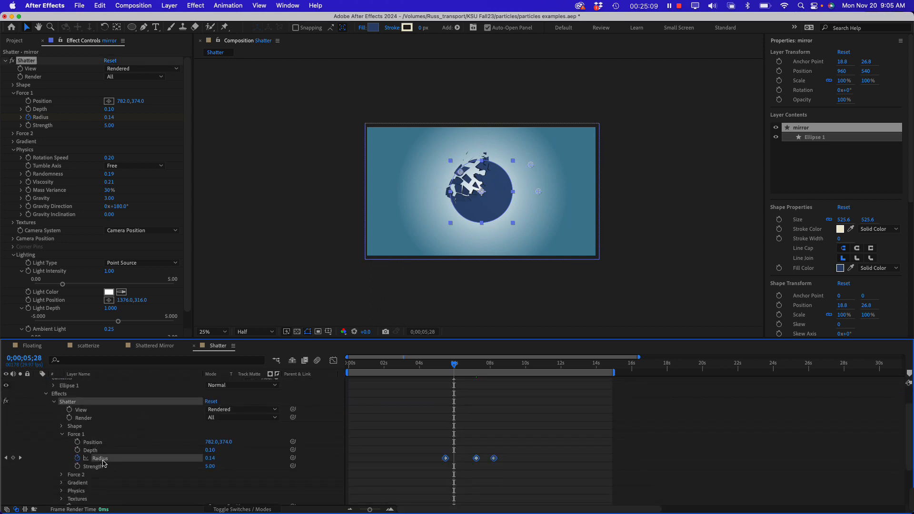
{"action": "left_click_drag", "start_coordinate": [530, 451], "coordinate": [469, 462]}
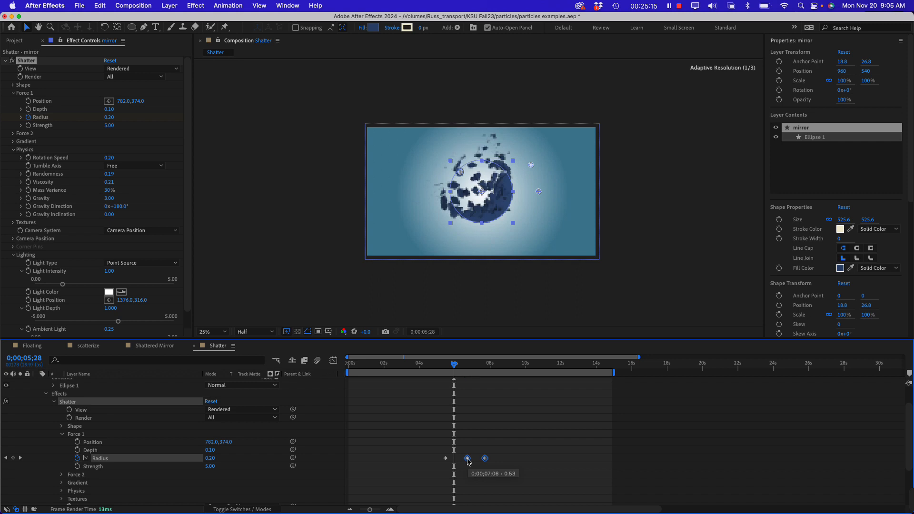
{"action": "left_click_drag", "start_coordinate": [421, 367], "coordinate": [450, 369]}
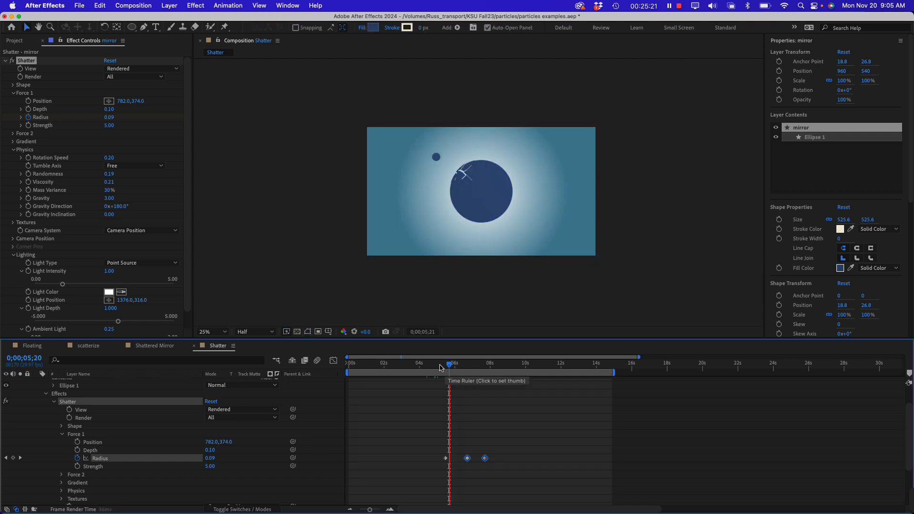
{"action": "key", "text": "space"}
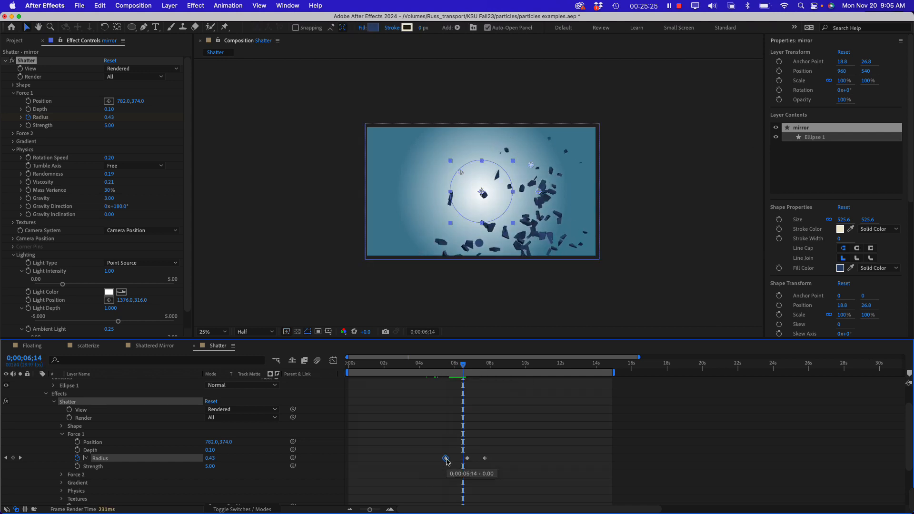
Try moving the first Force 1 Radius keyframe earlier, to about 5;08, and preview the impact from 4;12
{"action": "left_click_drag", "start_coordinate": [446, 459], "coordinate": [442, 460]}
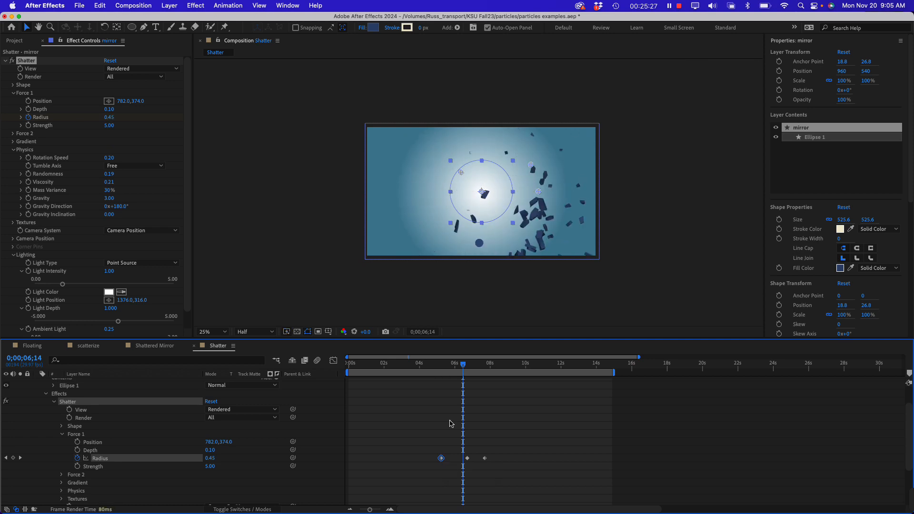
{"action": "left_click_drag", "start_coordinate": [441, 365], "coordinate": [428, 365]}
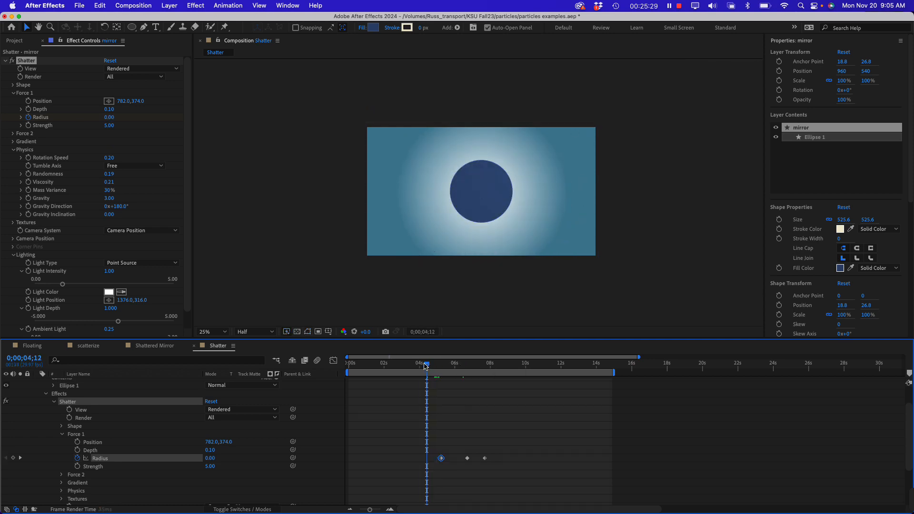
{"action": "key", "text": "space"}
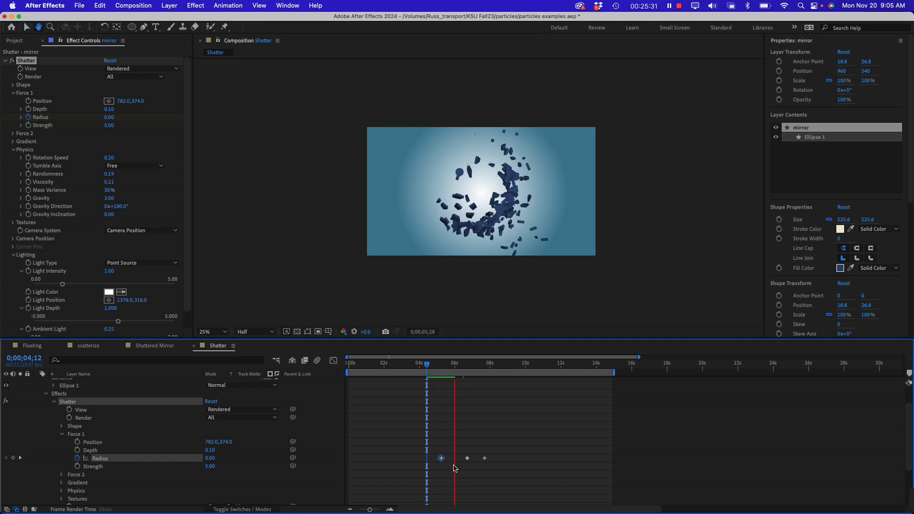
{"action": "left_click", "coordinate": [452, 461]}
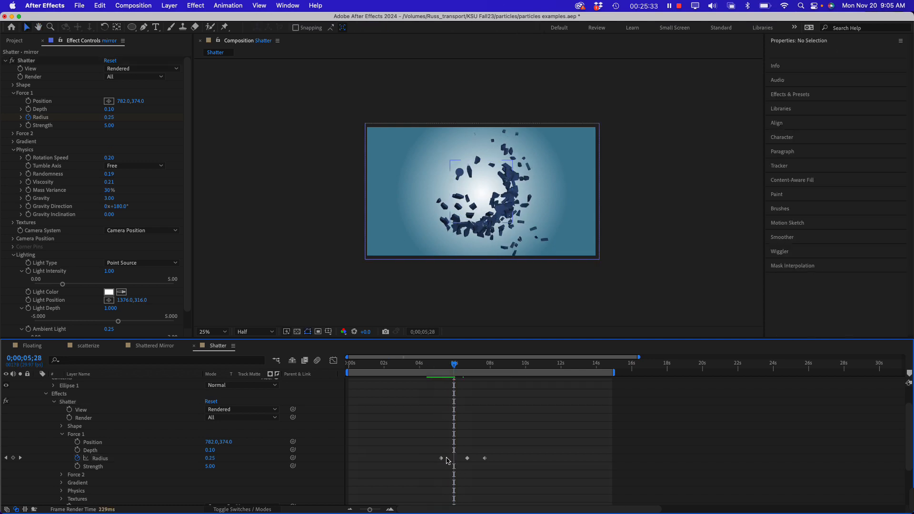
Move the first Force 1 Radius keyframe to about 5;21, check the impact from 5;02, and return to the composition's start
{"action": "left_click_drag", "start_coordinate": [442, 459], "coordinate": [450, 459]}
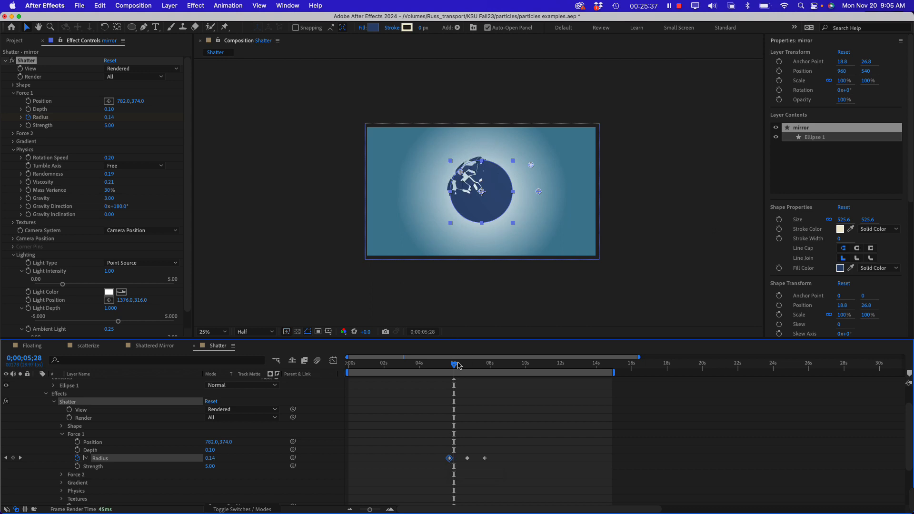
{"action": "left_click_drag", "start_coordinate": [457, 365], "coordinate": [439, 366]}
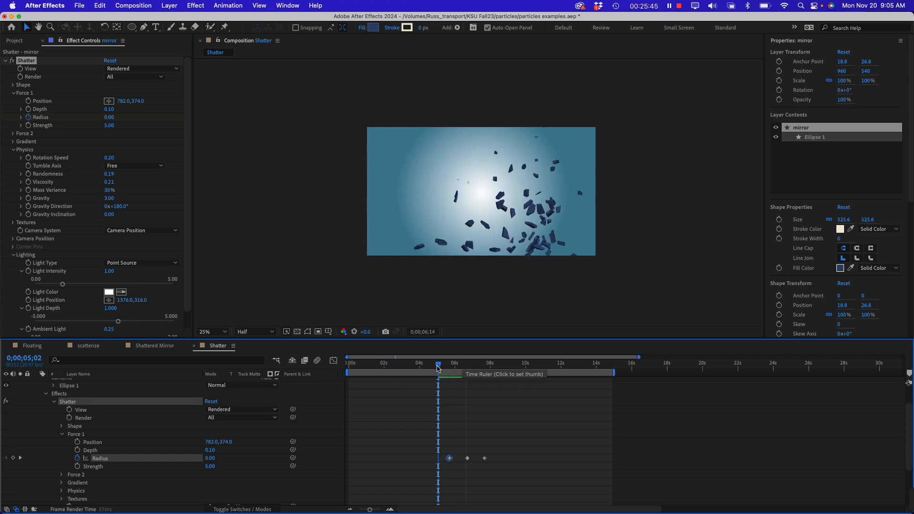
{"action": "left_click_drag", "start_coordinate": [438, 368], "coordinate": [349, 364]}
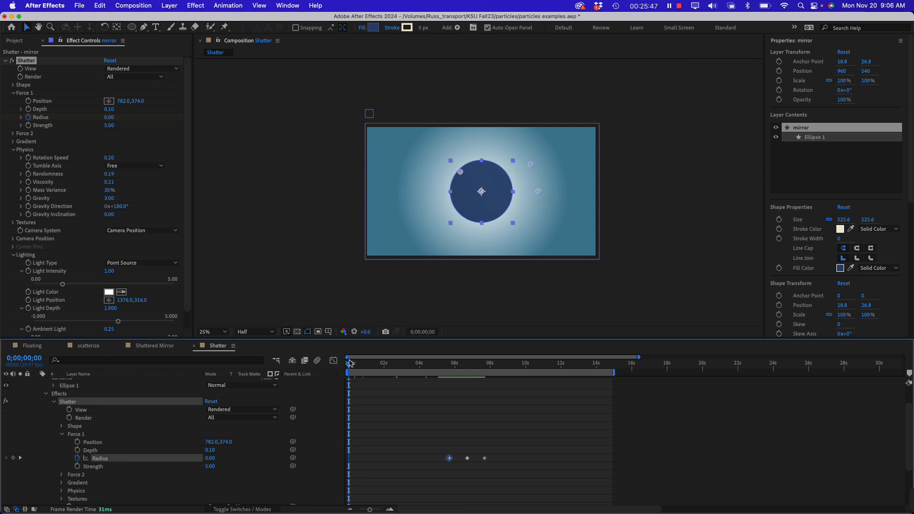
Collapse the Shatter effect's Force 1, Physics and Lighting settings
{"action": "key", "text": "comma"}
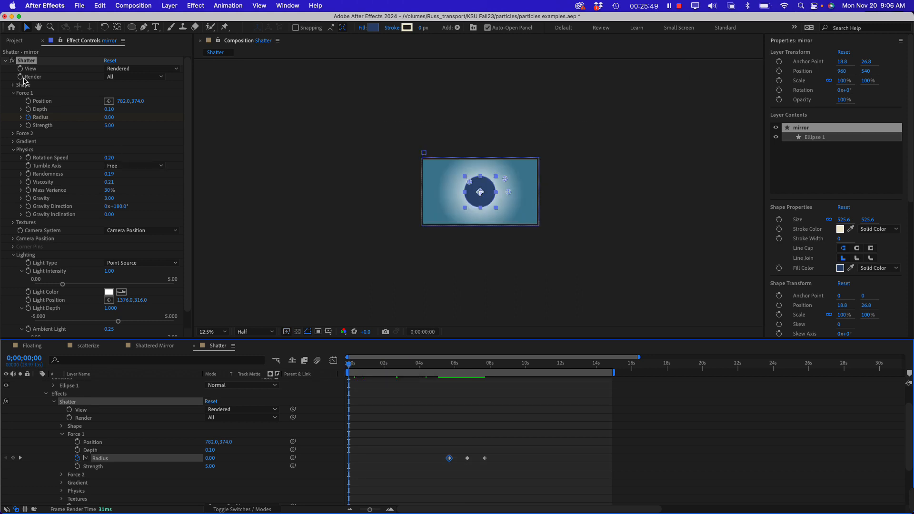
{"action": "left_click", "coordinate": [12, 93]}
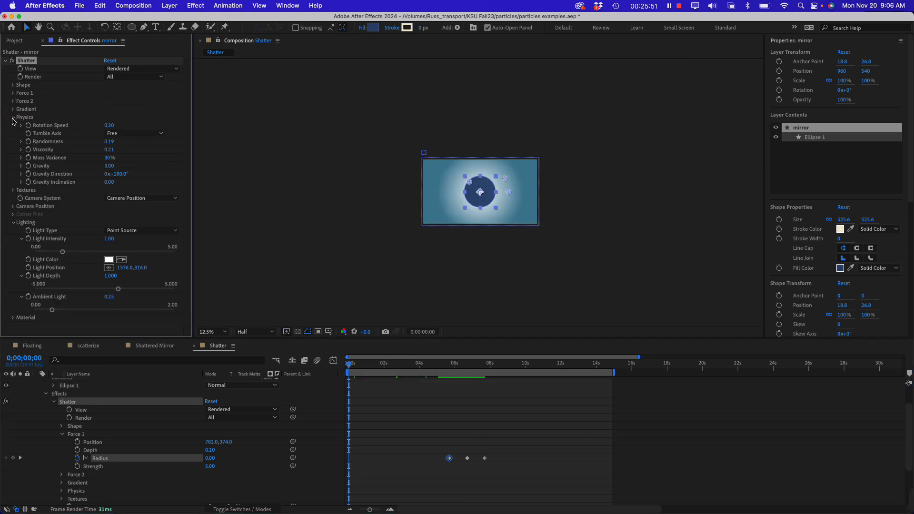
{"action": "left_click", "coordinate": [13, 118]}
{"action": "left_click", "coordinate": [12, 158]}
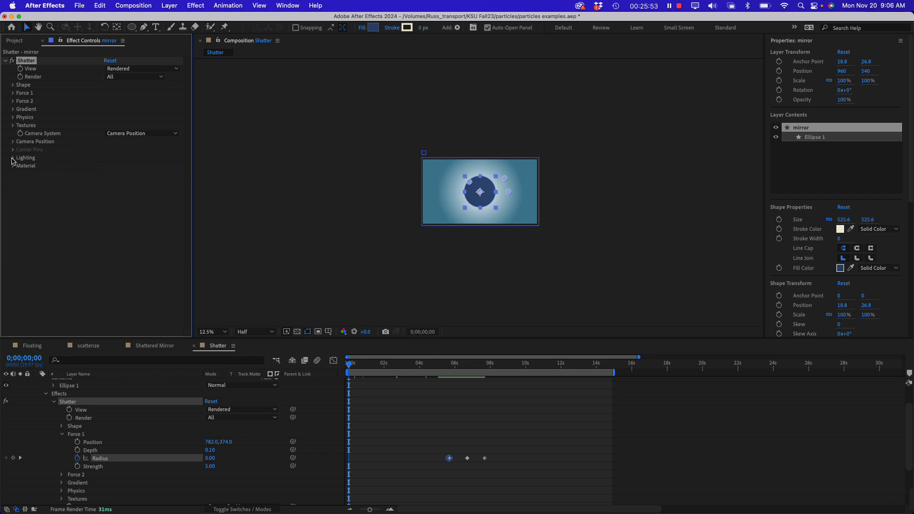
{"action": "left_click", "coordinate": [73, 266]}
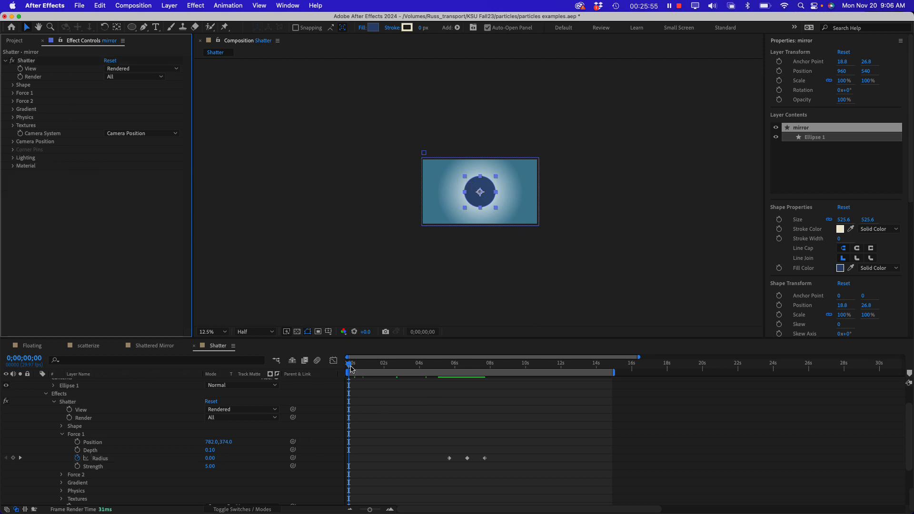
Scrub the Shatter composition to 7;28 and create a new HD 1920x1080, 29.97 fps composition lasting 0;00;59;28
{"action": "left_click_drag", "start_coordinate": [351, 368], "coordinate": [489, 378]}
{"action": "left_click", "coordinate": [91, 243]}
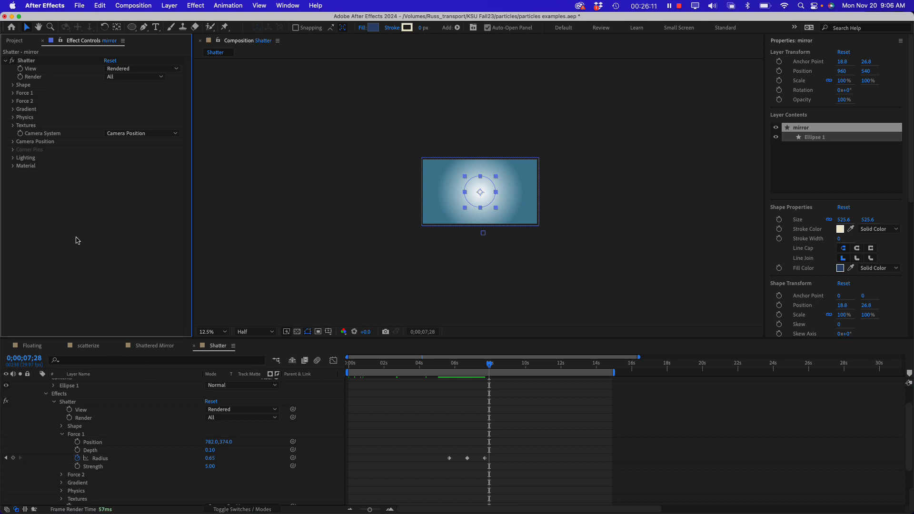
{"action": "left_click", "coordinate": [24, 43]}
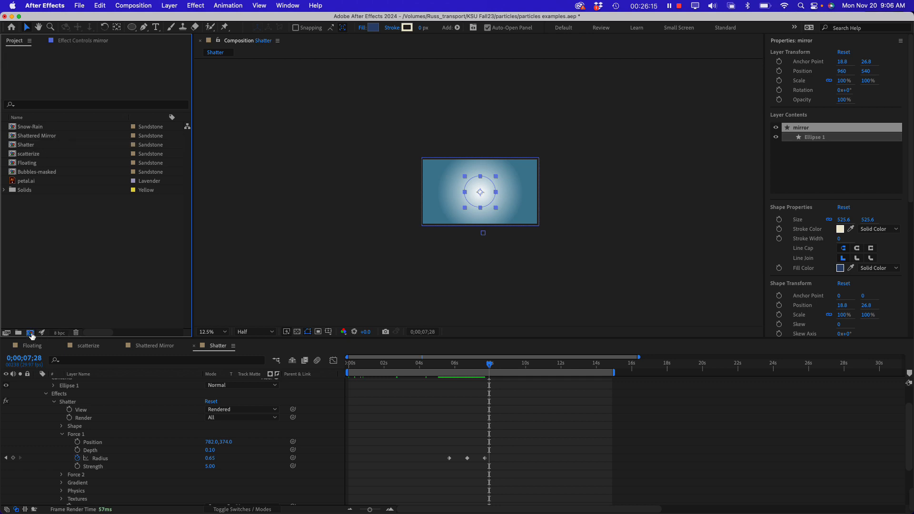
{"action": "left_click", "coordinate": [30, 334]}
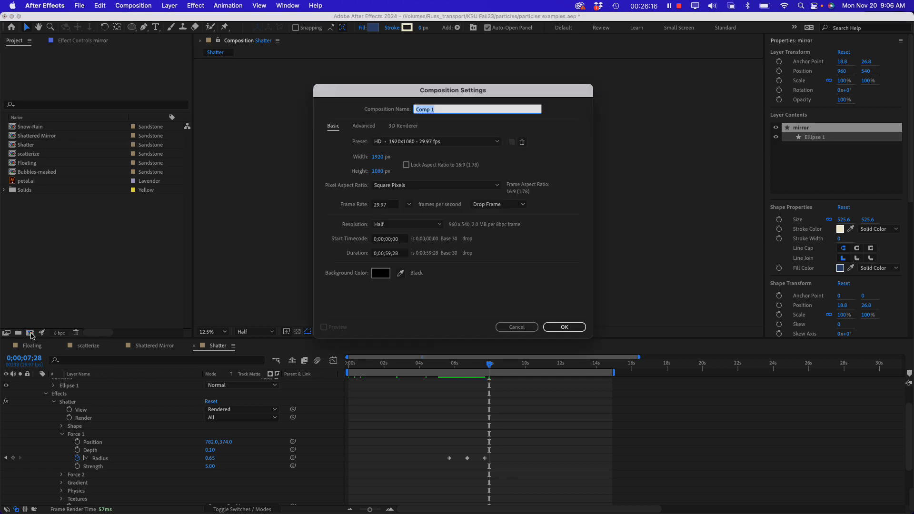
{"action": "left_click", "coordinate": [563, 328]}
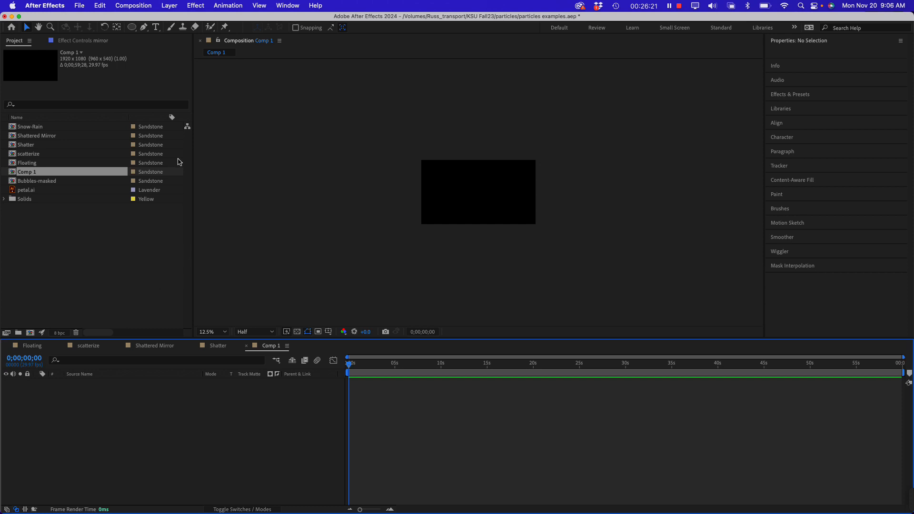
{"action": "left_click", "coordinate": [106, 251]}
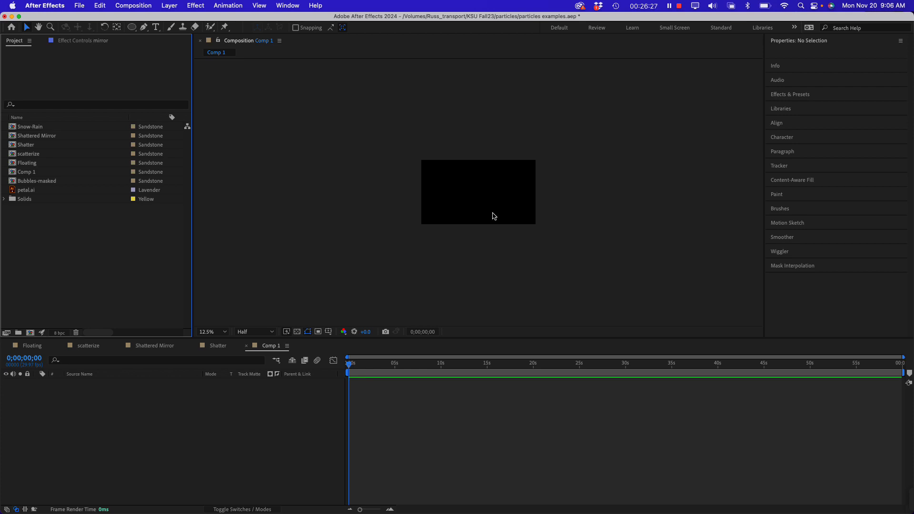
Draw a rectangle about 2123 by 1304 px covering the whole frame and apply the CC Particle World effect to it
{"action": "left_click_drag", "start_coordinate": [128, 32], "coordinate": [157, 35]}
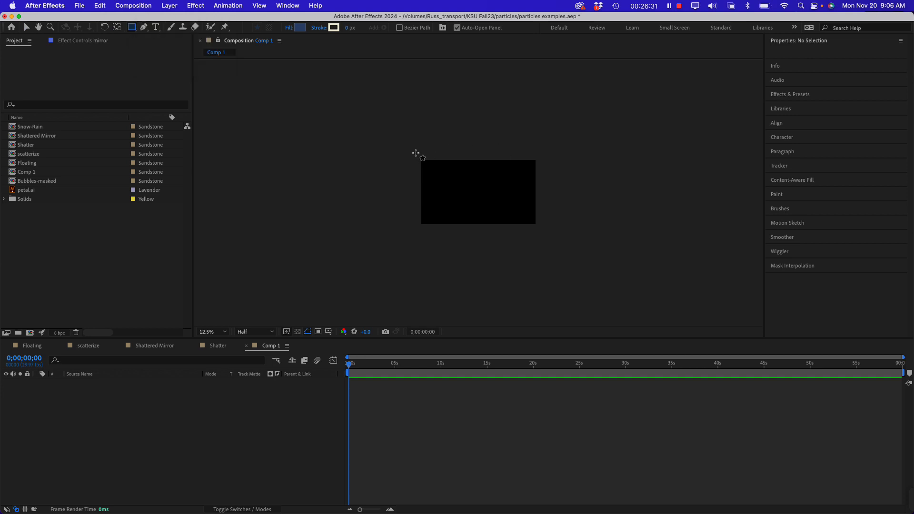
{"action": "left_click_drag", "start_coordinate": [416, 153], "coordinate": [542, 231]}
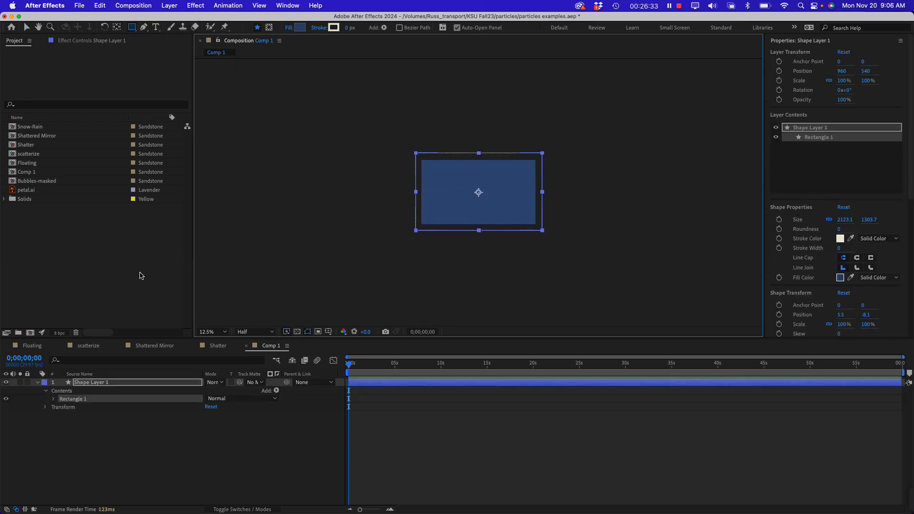
{"action": "left_click", "coordinate": [95, 384]}
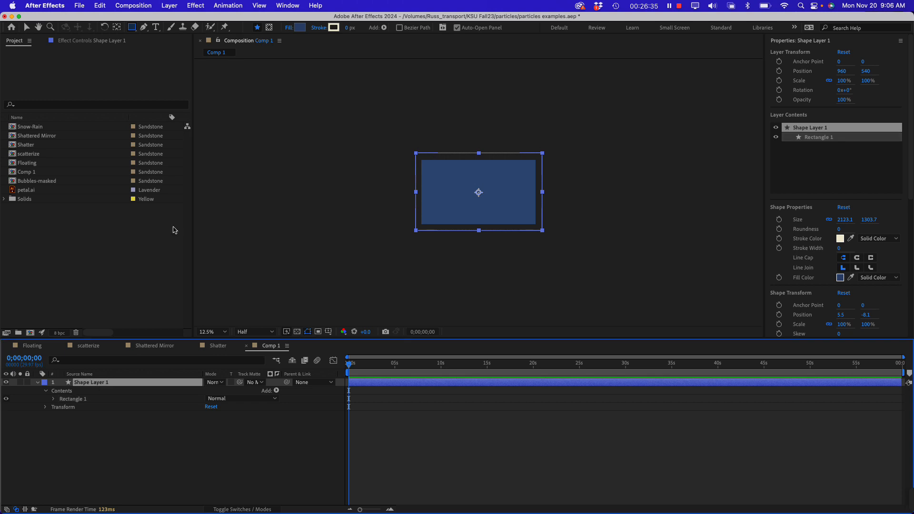
{"action": "left_click", "coordinate": [194, 6]}
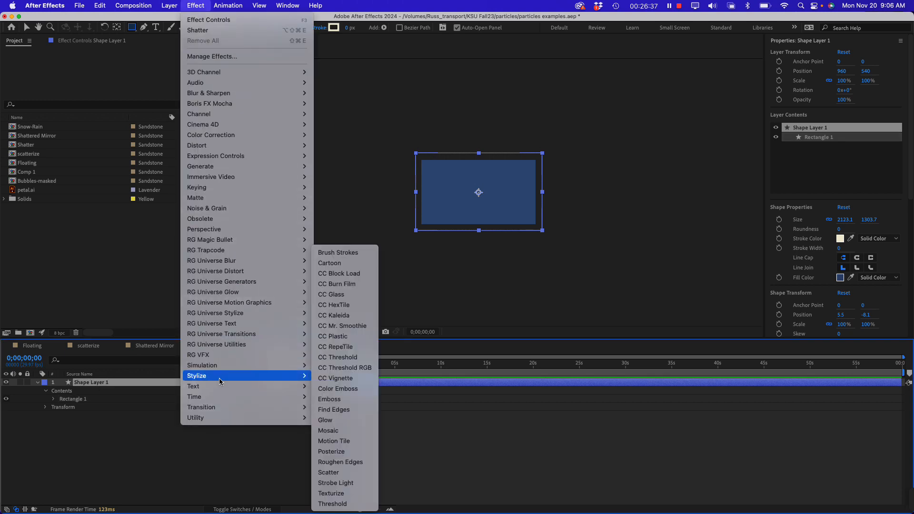
{"action": "mouse_move", "coordinate": [202, 365]}
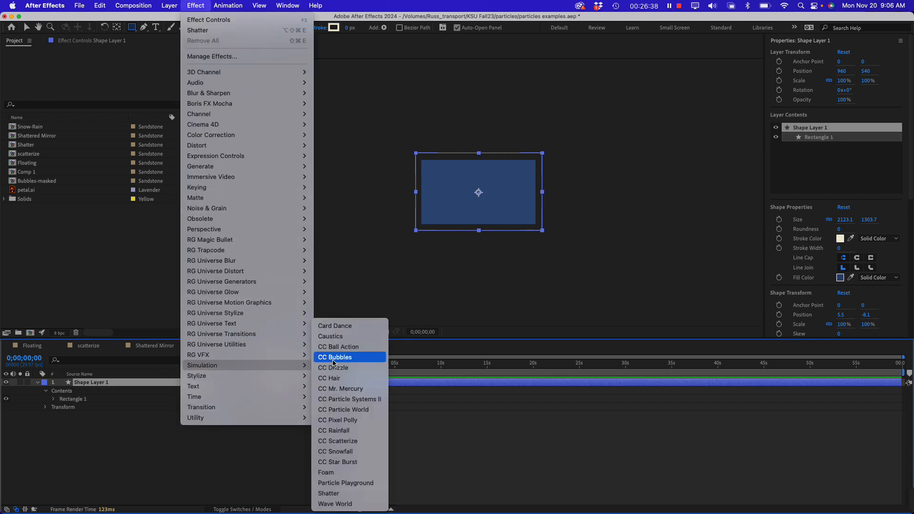
{"action": "left_click", "coordinate": [352, 411]}
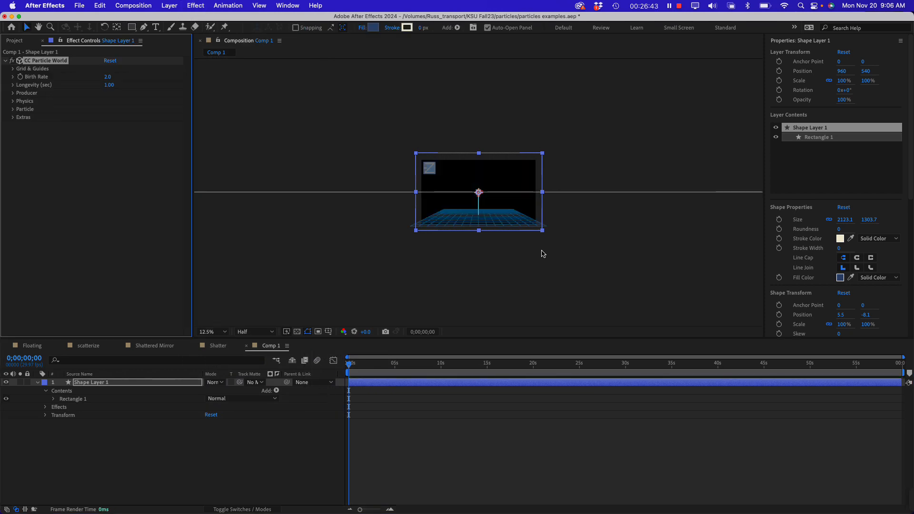
Preview the default particle burst from the composition's start and check the frame at 2;20
{"action": "key", "text": "period"}
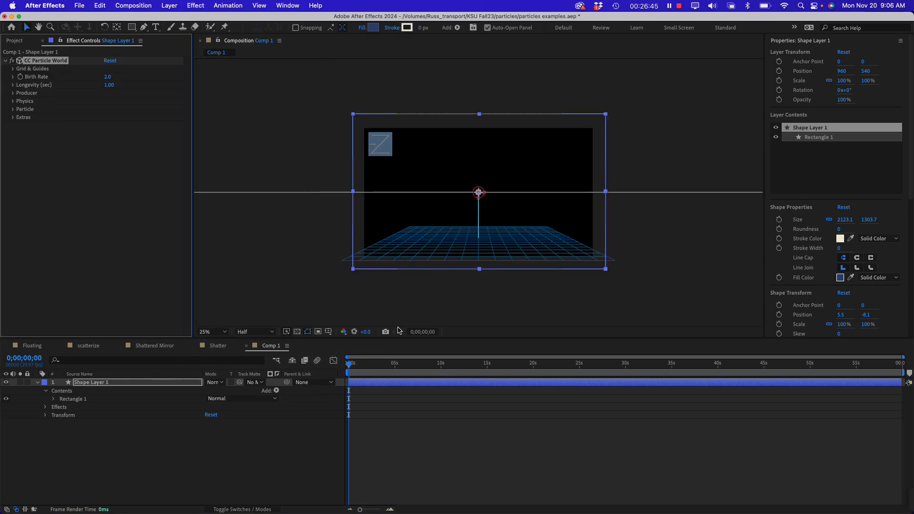
{"action": "left_click_drag", "start_coordinate": [363, 364], "coordinate": [336, 362]}
{"action": "key", "text": "space"}
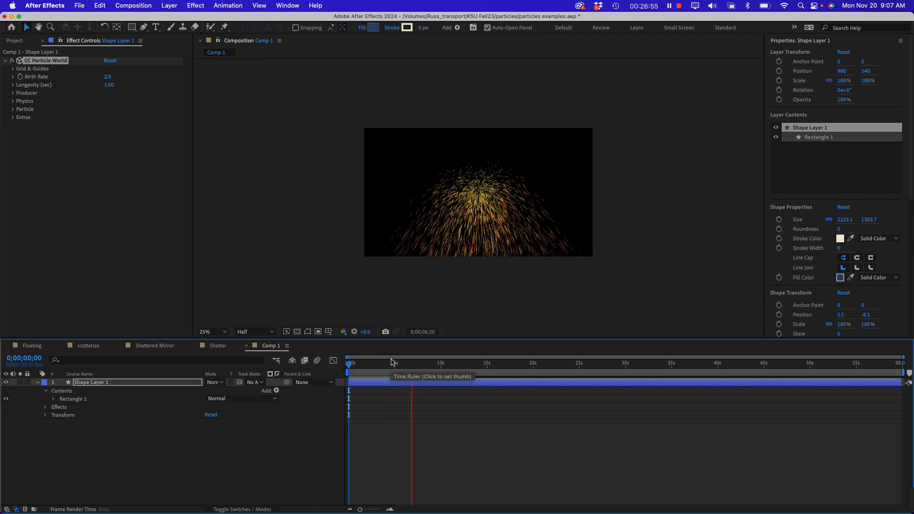
{"action": "key", "text": "space"}
{"action": "mouse_move", "coordinate": [362, 365]}
{"action": "left_mouse_down"}
{"action": "mouse_move", "coordinate": [387, 364]}
{"action": "mouse_move", "coordinate": [373, 364]}
{"action": "left_mouse_up"}
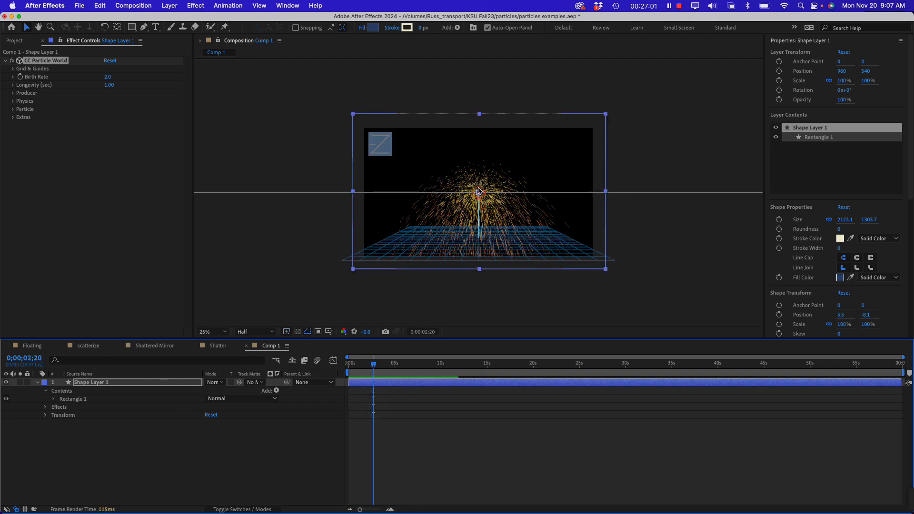
Widen the effect settings area and replay the particle animation from the composition's start
{"action": "left_click", "coordinate": [46, 168]}
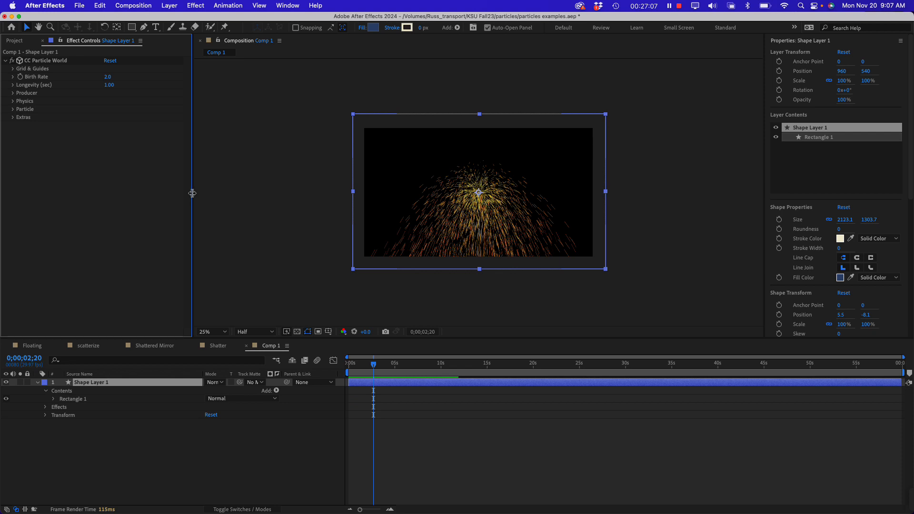
{"action": "left_click_drag", "start_coordinate": [192, 192], "coordinate": [250, 193]}
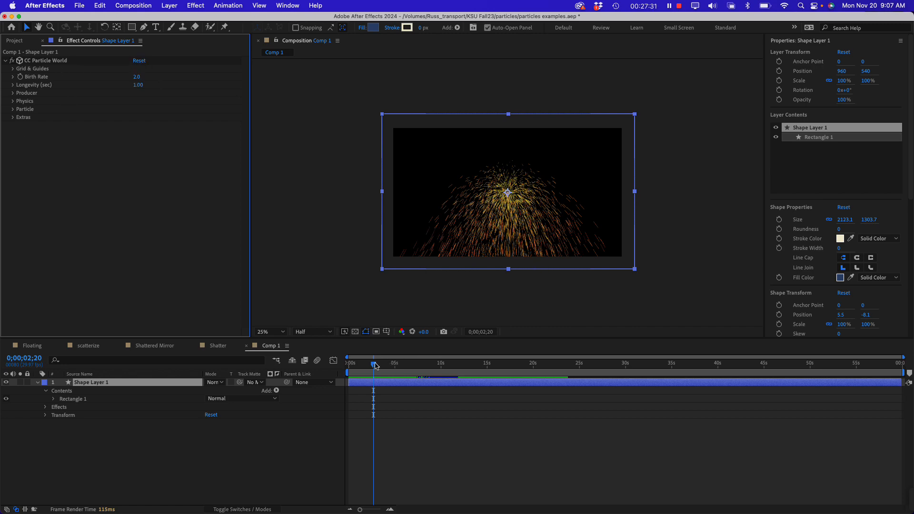
{"action": "left_click_drag", "start_coordinate": [373, 367], "coordinate": [357, 366]}
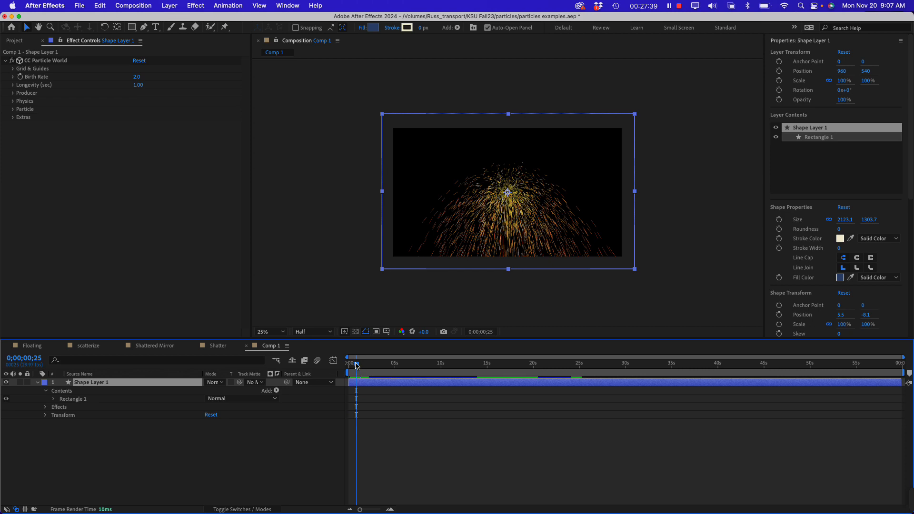
{"action": "left_click_drag", "start_coordinate": [357, 366], "coordinate": [349, 367]}
{"action": "left_click", "coordinate": [88, 202]}
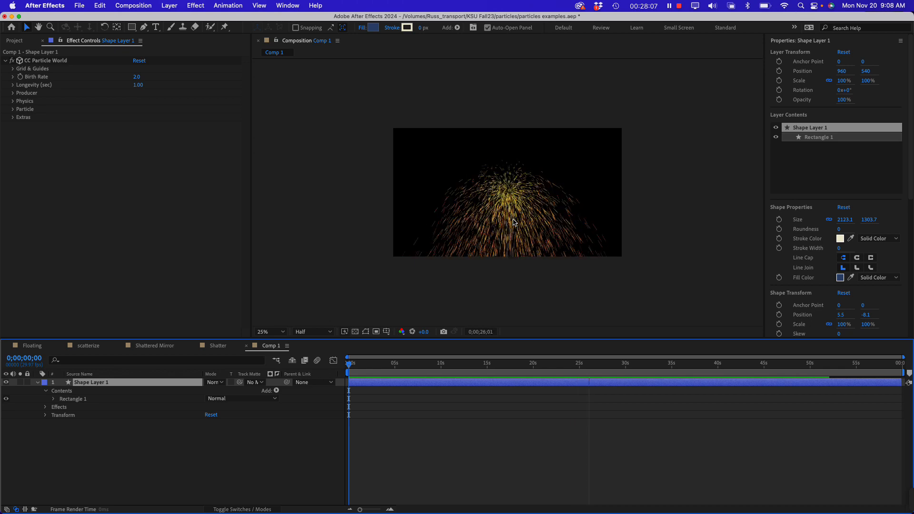
{"action": "left_click", "coordinate": [75, 143]}
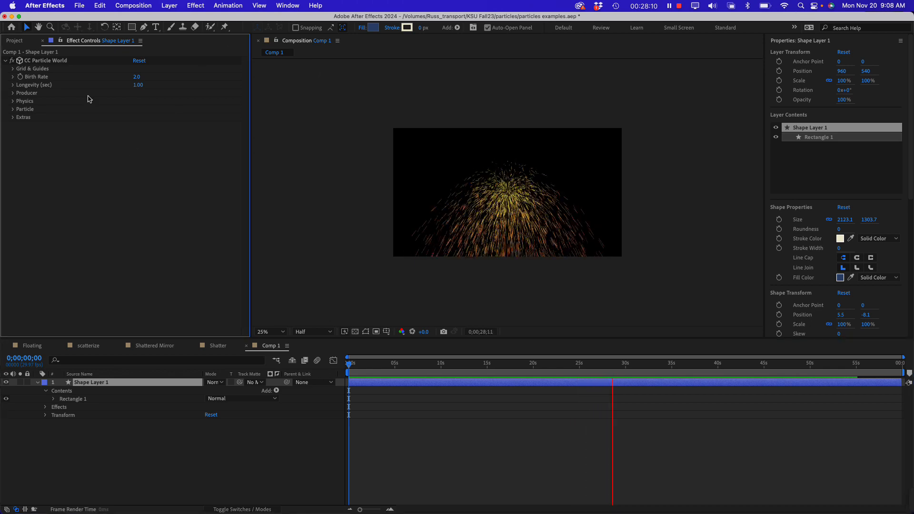
Expand CC Particle World's Producer, Physics and Particle settings and stop the composition at 18;22
{"action": "left_click", "coordinate": [21, 95]}
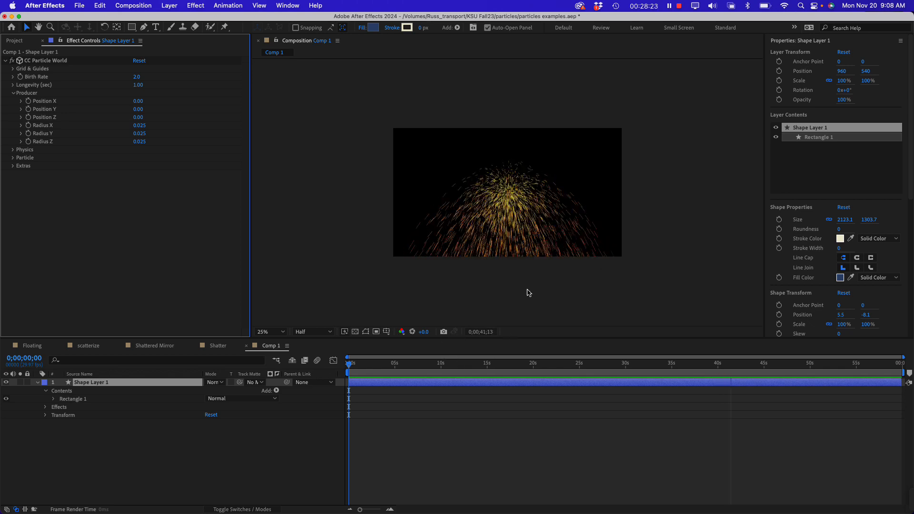
{"action": "left_click", "coordinate": [508, 192]}
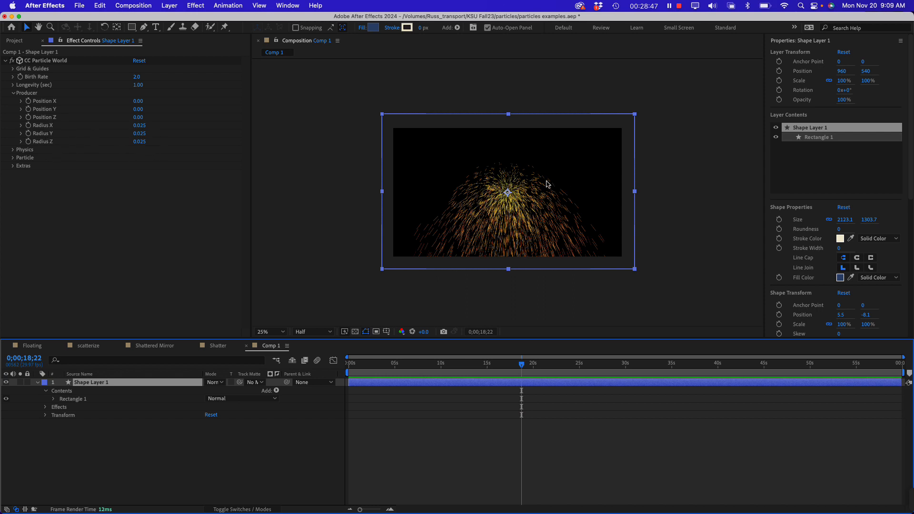
{"action": "left_click", "coordinate": [25, 97]}
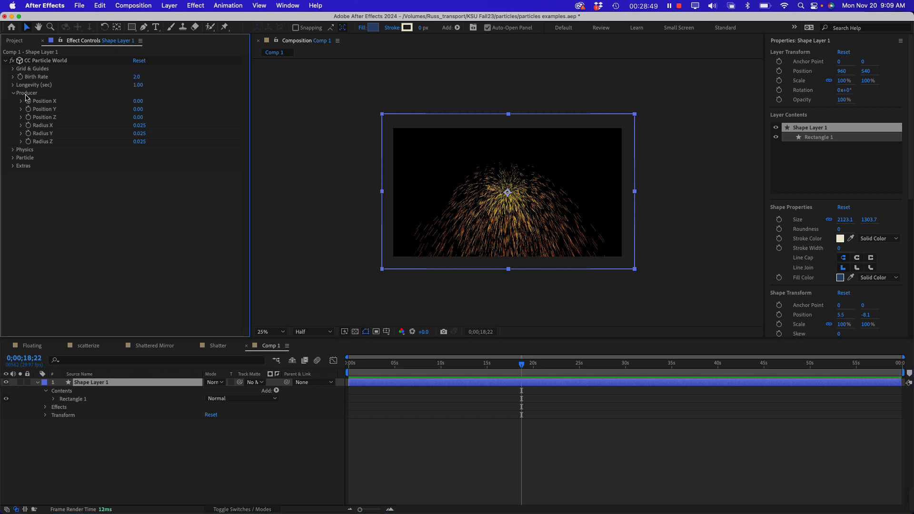
{"action": "left_click", "coordinate": [16, 152]}
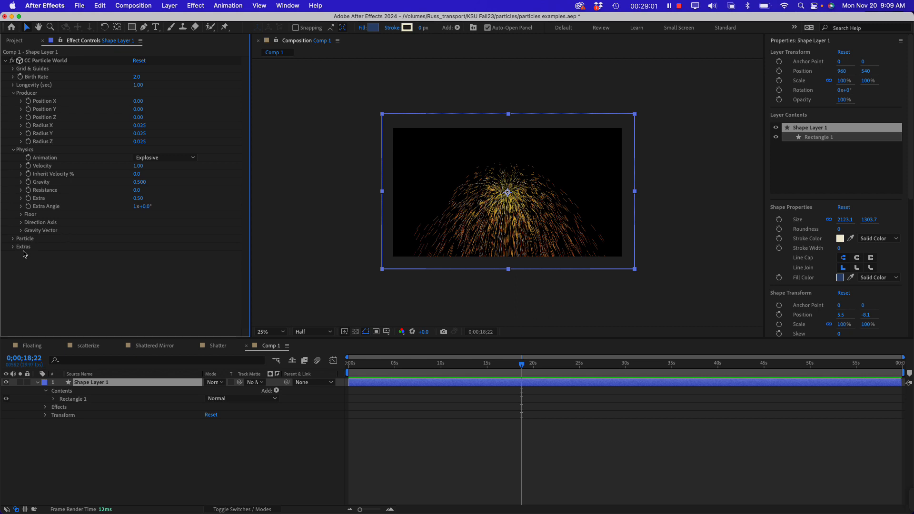
{"action": "left_click", "coordinate": [12, 239]}
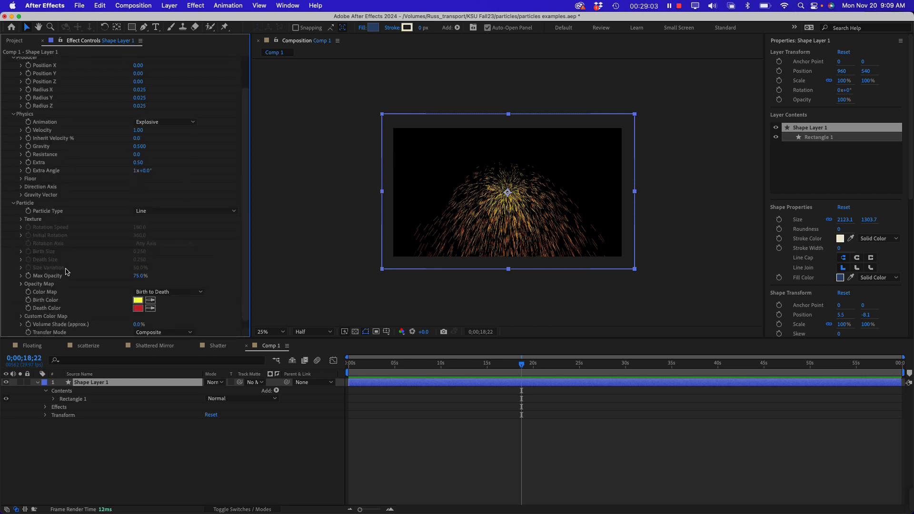
{"action": "scroll", "coordinate": [94, 268], "scroll_direction": "down", "scroll_amount": 1}
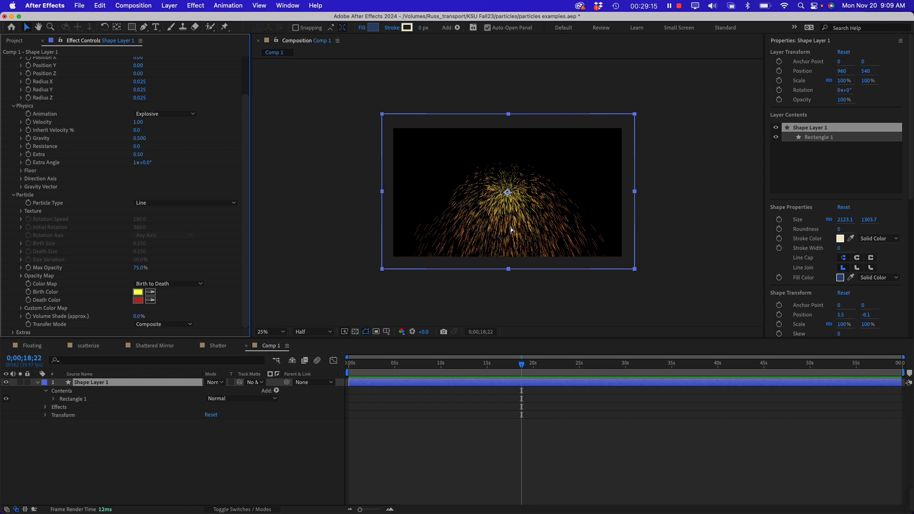
Try the Star, Shaded Sphere and Faded Sphere particle types in turn and return to Line
{"action": "key", "text": "period"}
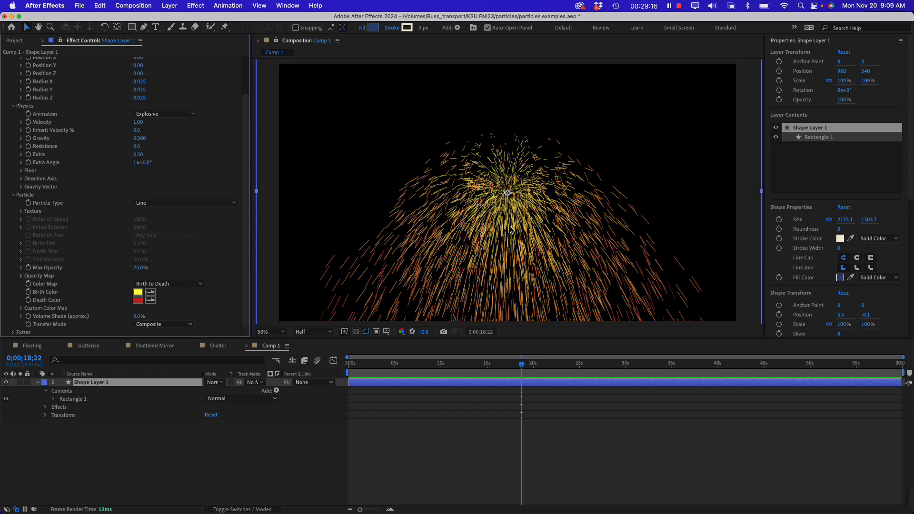
{"action": "left_click", "coordinate": [165, 204]}
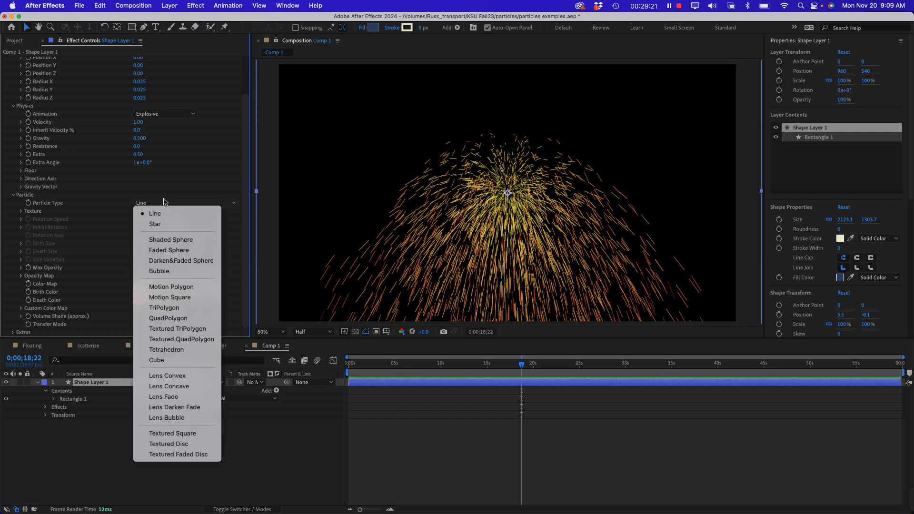
{"action": "left_click", "coordinate": [181, 224]}
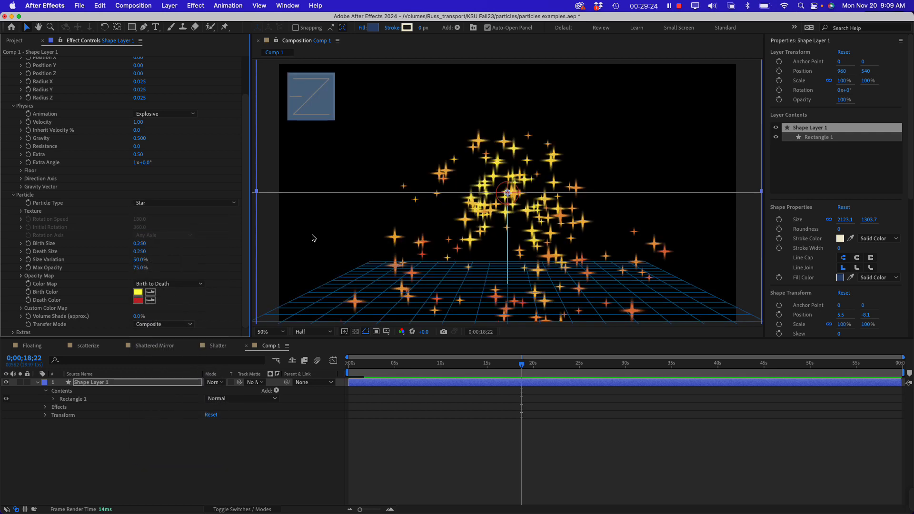
{"action": "left_click", "coordinate": [147, 205]}
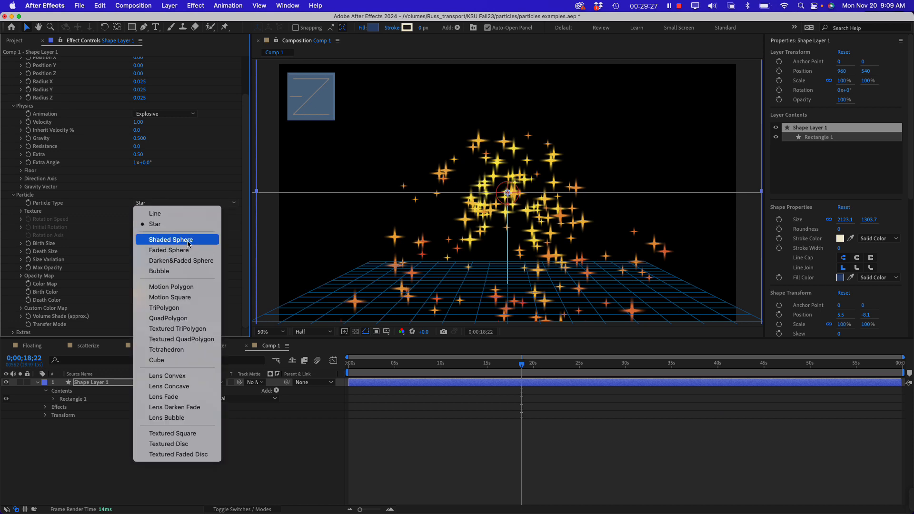
{"action": "left_click", "coordinate": [170, 238]}
{"action": "left_click", "coordinate": [154, 206]}
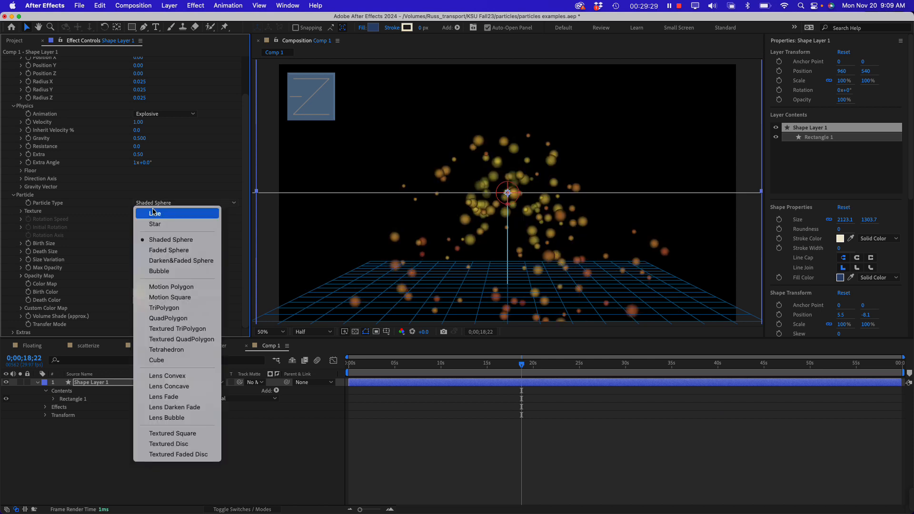
{"action": "left_click", "coordinate": [162, 250]}
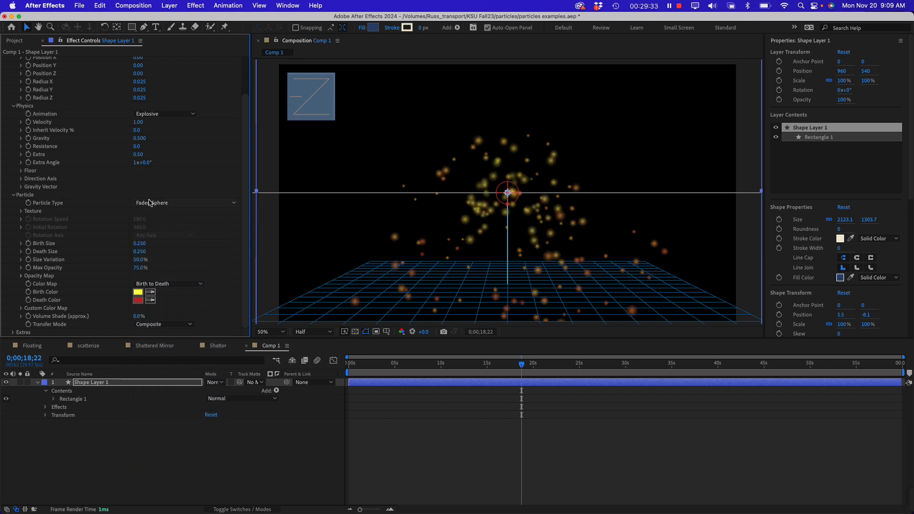
{"action": "left_click", "coordinate": [150, 203]}
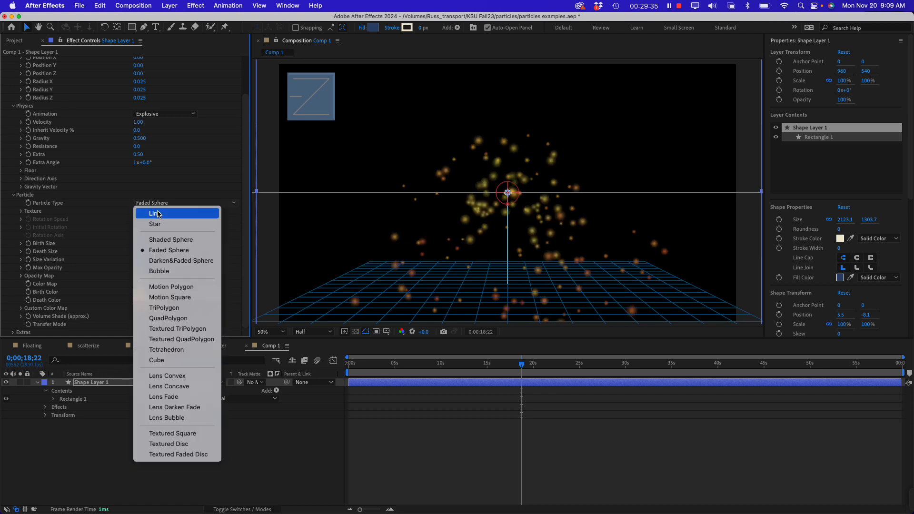
{"action": "left_click", "coordinate": [159, 214]}
Set CC Particle World's Particle Type to Star
{"action": "left_click", "coordinate": [154, 205]}
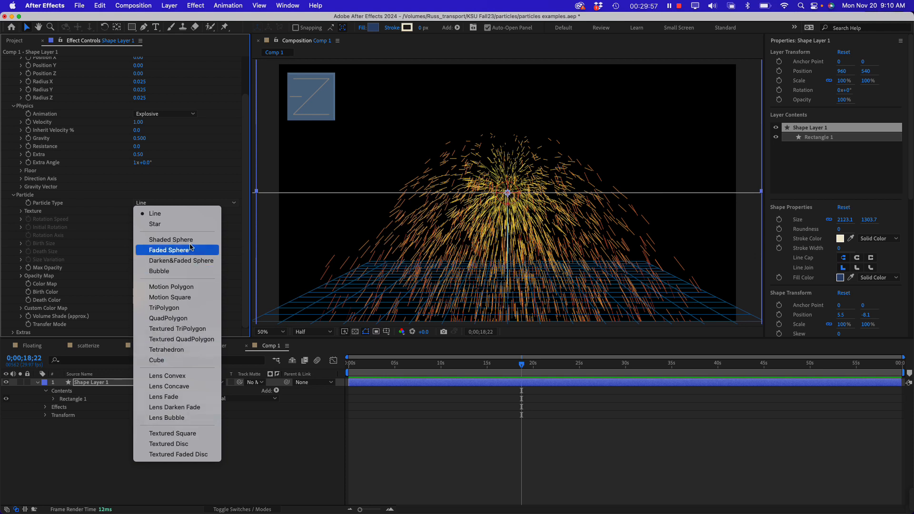
{"action": "left_click", "coordinate": [193, 225]}
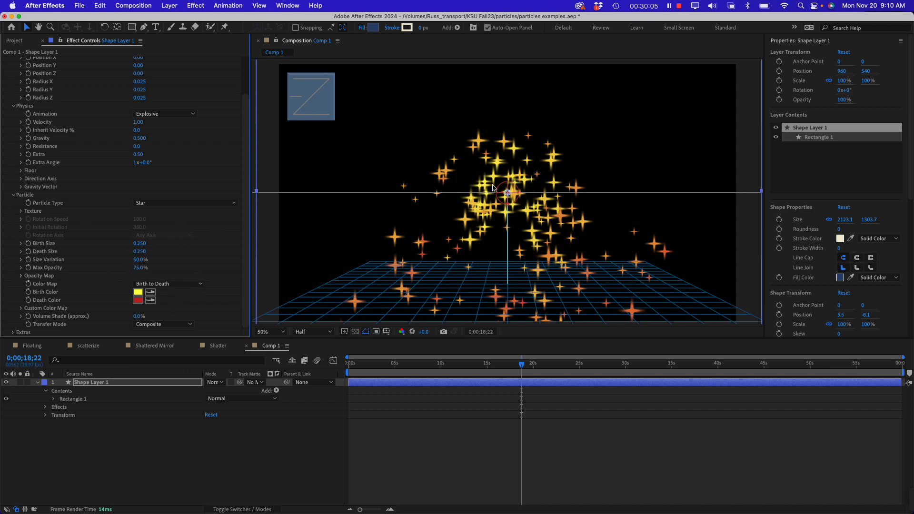
{"action": "scroll", "coordinate": [137, 125], "scroll_direction": "up", "scroll_amount": 3}
{"action": "scroll", "coordinate": [137, 125], "scroll_direction": "up", "scroll_amount": 1}
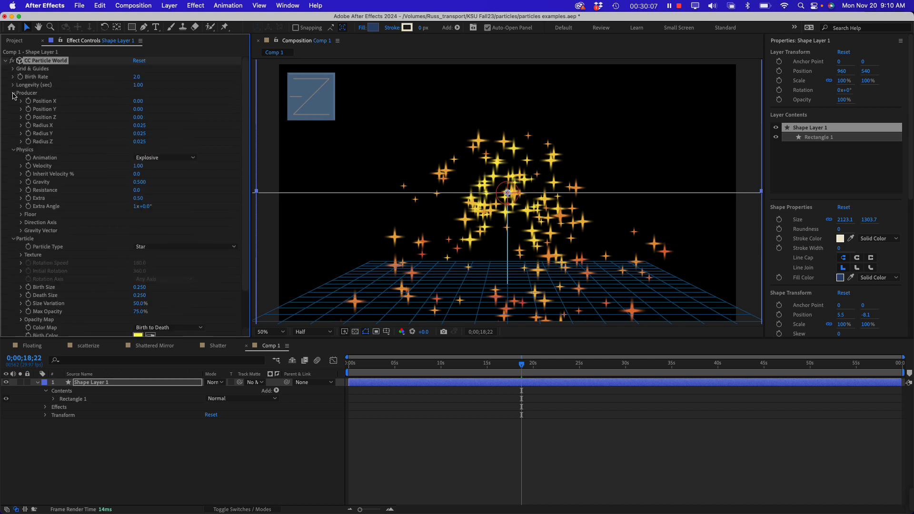
Collapse CC Particle World's Producer and Physics groups, leaving the Particle settings expanded
{"action": "left_click", "coordinate": [14, 93]}
{"action": "left_click", "coordinate": [13, 101]}
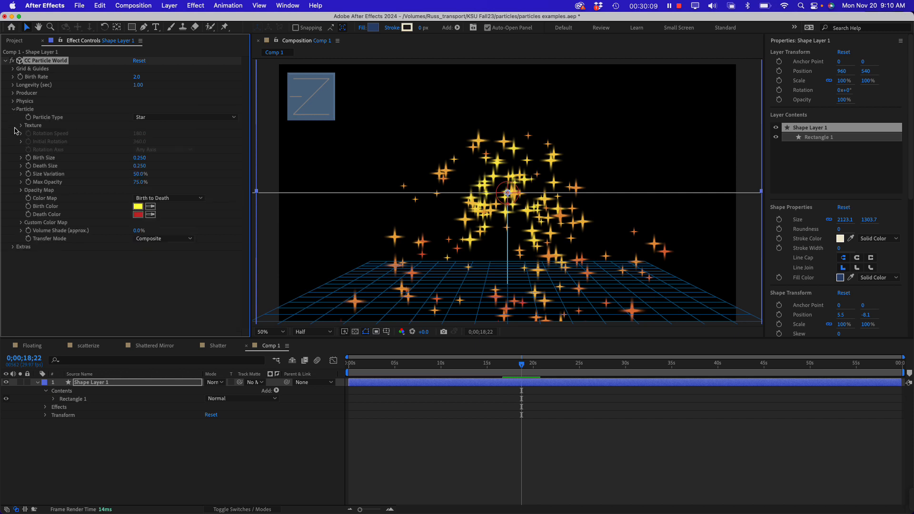
{"action": "left_click", "coordinate": [14, 110]}
{"action": "left_click", "coordinate": [12, 110]}
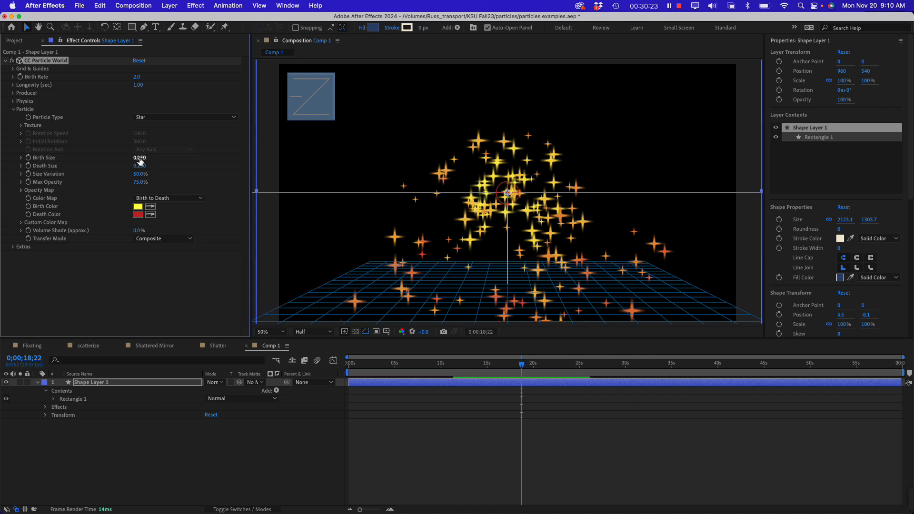
Try a Birth Size of 0.630 with a Death Size of 0.000 and check the stars near the composition's start
{"action": "left_click_drag", "start_coordinate": [142, 162], "coordinate": [153, 160]}
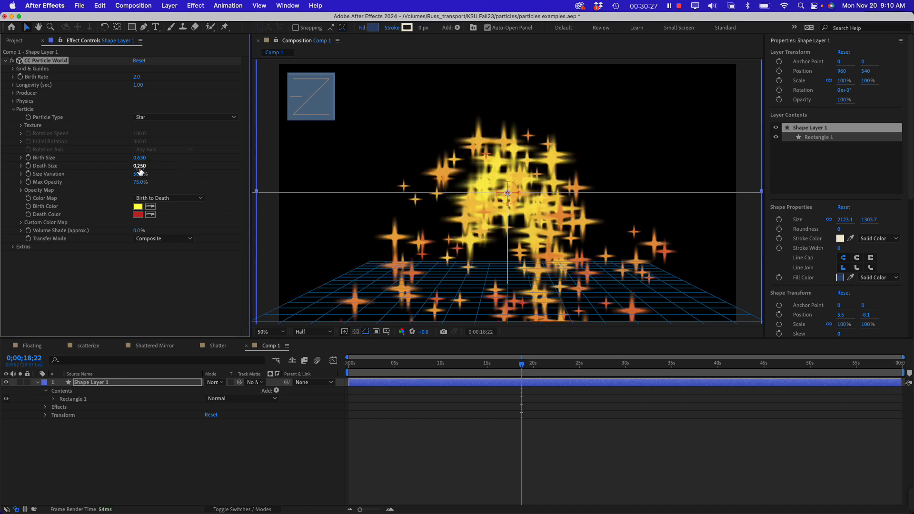
{"action": "left_click_drag", "start_coordinate": [140, 170], "coordinate": [122, 168]}
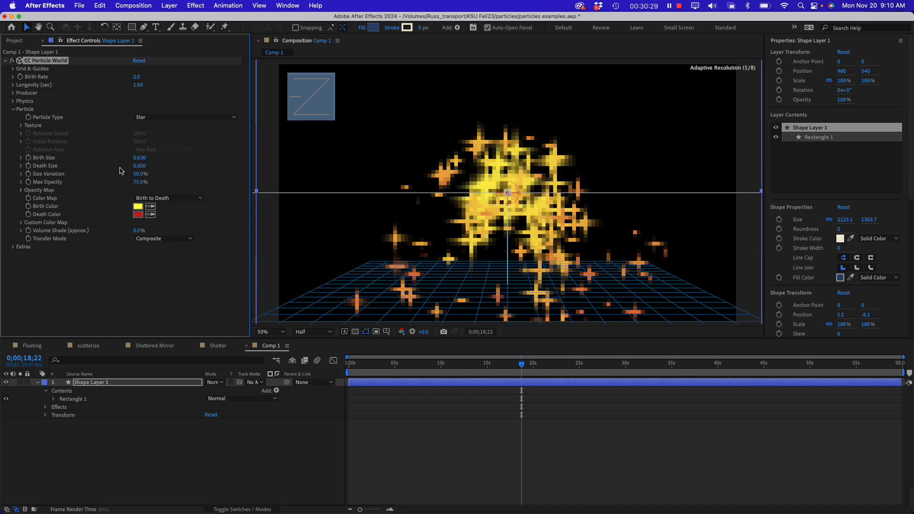
{"action": "left_click", "coordinate": [356, 364]}
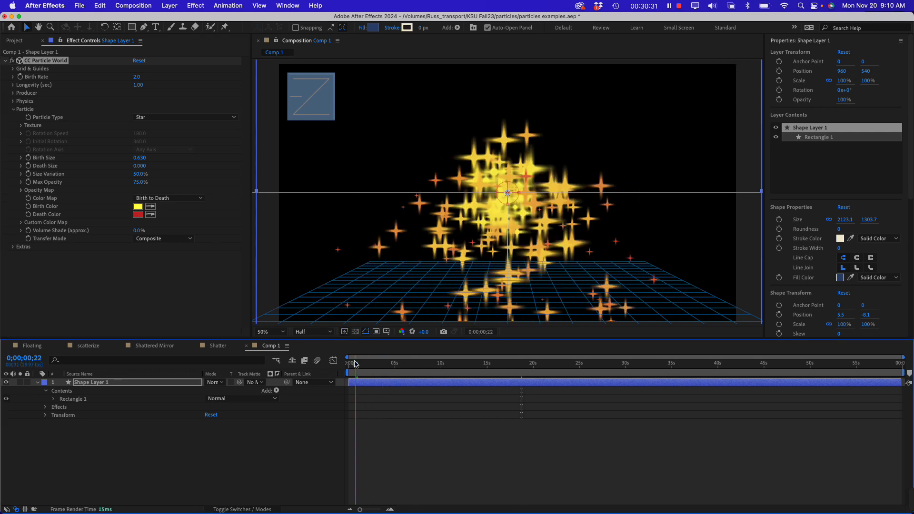
{"action": "left_click_drag", "start_coordinate": [357, 362], "coordinate": [352, 362]}
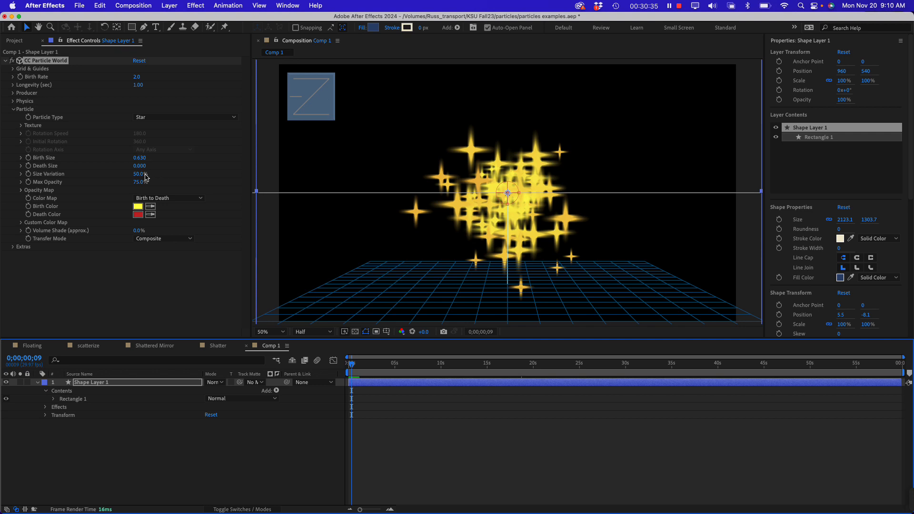
Set the particles' Birth Size to 0.170 and Death Size to 1.780, and preview the animation from the composition's start
{"action": "left_click_drag", "start_coordinate": [145, 160], "coordinate": [233, 173]}
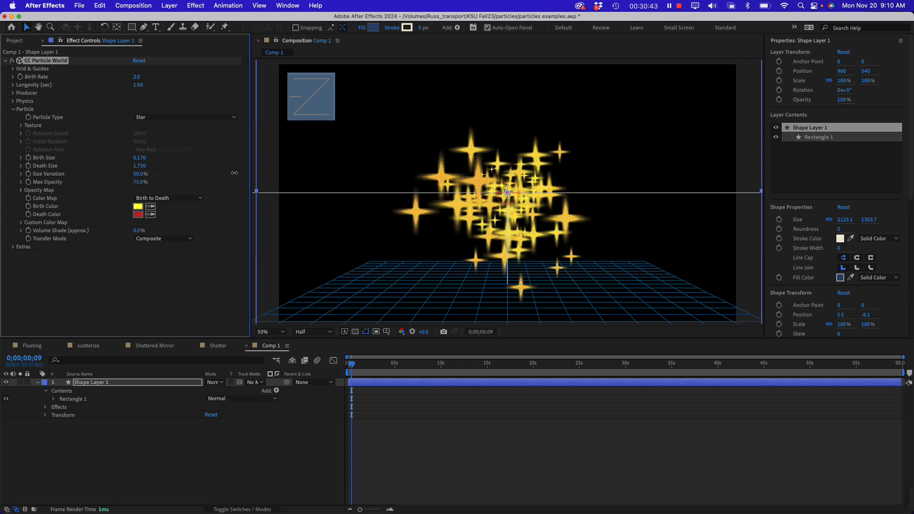
{"action": "mouse_move", "coordinate": [349, 367]}
{"action": "left_mouse_down"}
{"action": "mouse_move", "coordinate": [400, 365]}
{"action": "mouse_move", "coordinate": [335, 366]}
{"action": "mouse_move", "coordinate": [373, 370]}
{"action": "mouse_move", "coordinate": [349, 367]}
{"action": "left_mouse_up"}
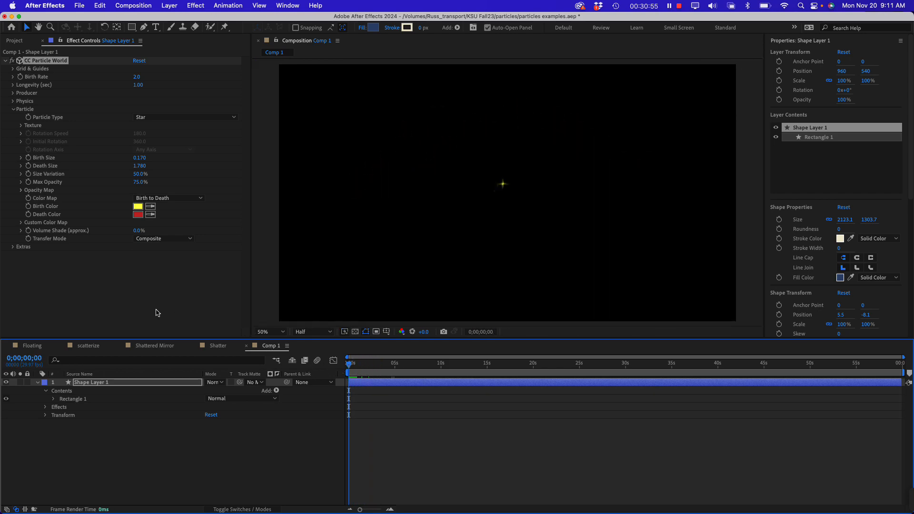
{"action": "key", "text": "space"}
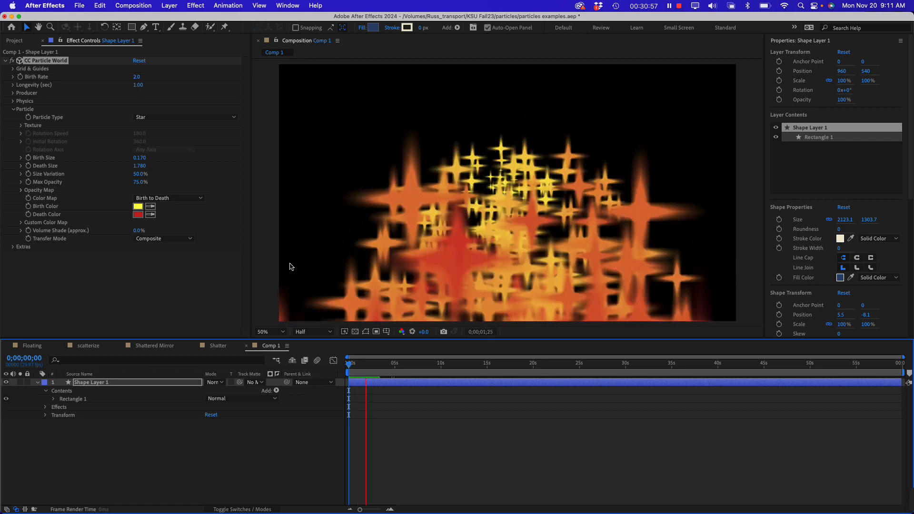
{"action": "key", "text": "space"}
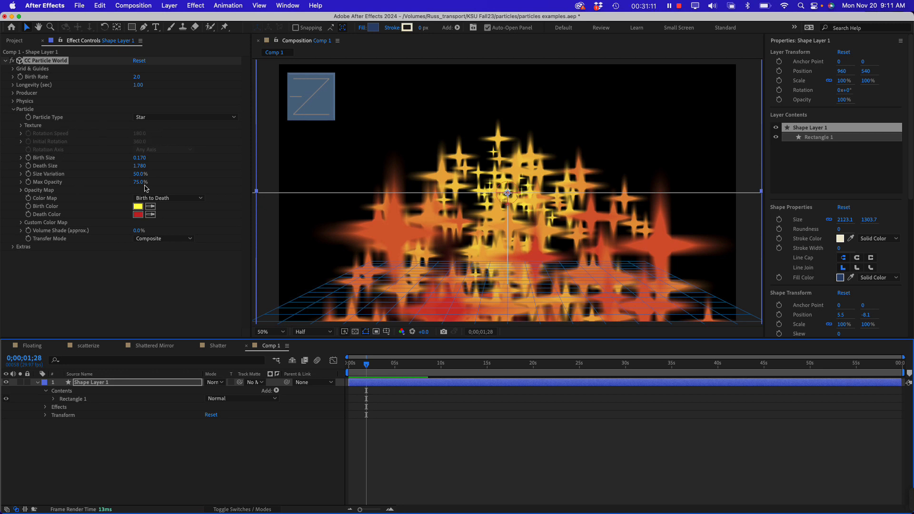
Set the particles' Size Variation to 95% and Max Opacity to 100%, and return to the composition's start
{"action": "left_click_drag", "start_coordinate": [138, 176], "coordinate": [193, 175]}
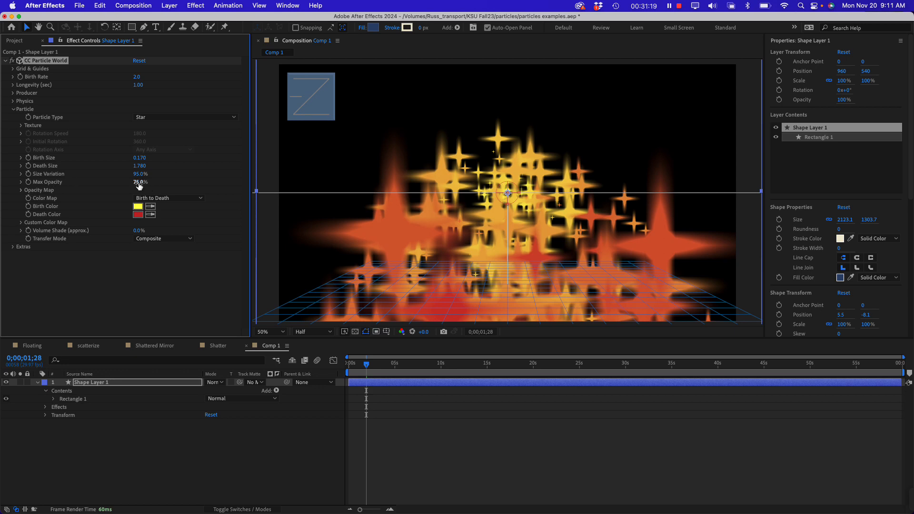
{"action": "left_click_drag", "start_coordinate": [139, 182], "coordinate": [221, 183]}
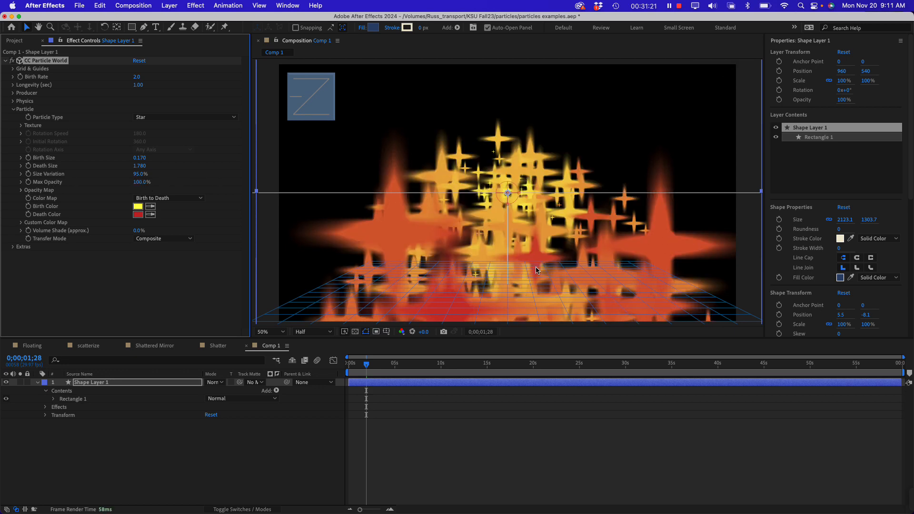
{"action": "left_click_drag", "start_coordinate": [388, 367], "coordinate": [341, 371]}
{"action": "left_click", "coordinate": [159, 322]}
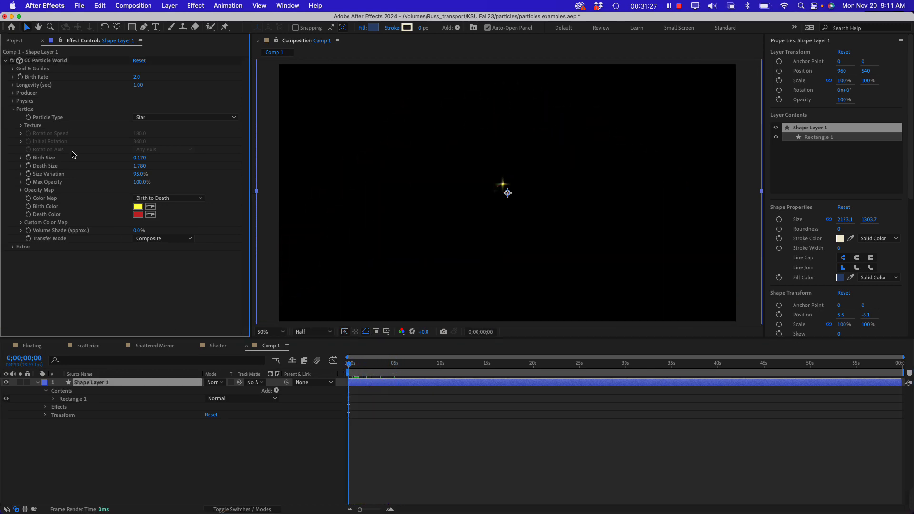
Collapse the Particle settings, expand Producer, and set its Position Y to -0.20 at 0;00;00;14
{"action": "left_click", "coordinate": [14, 110]}
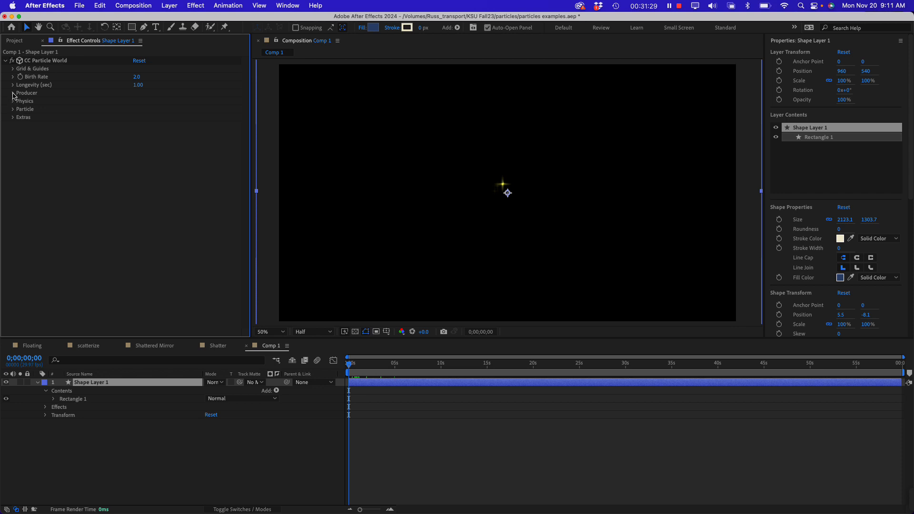
{"action": "left_click", "coordinate": [12, 93]}
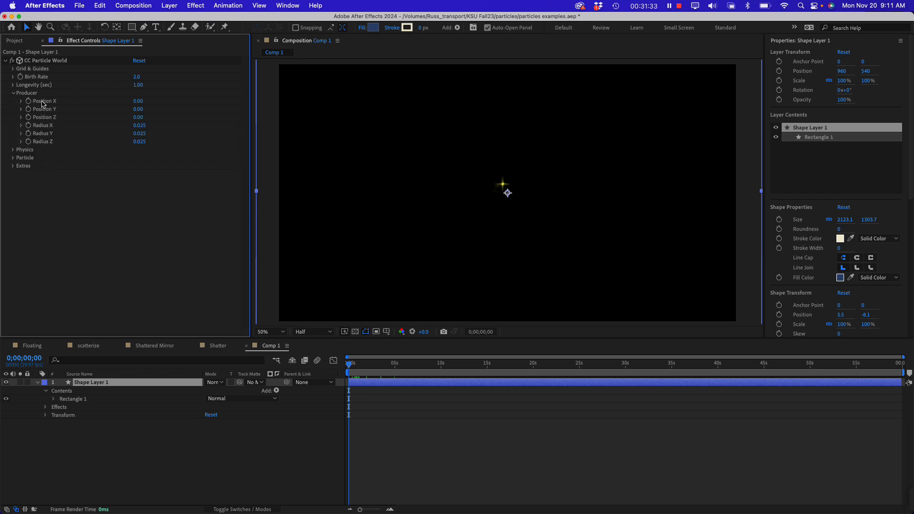
{"action": "left_click_drag", "start_coordinate": [357, 369], "coordinate": [353, 369]}
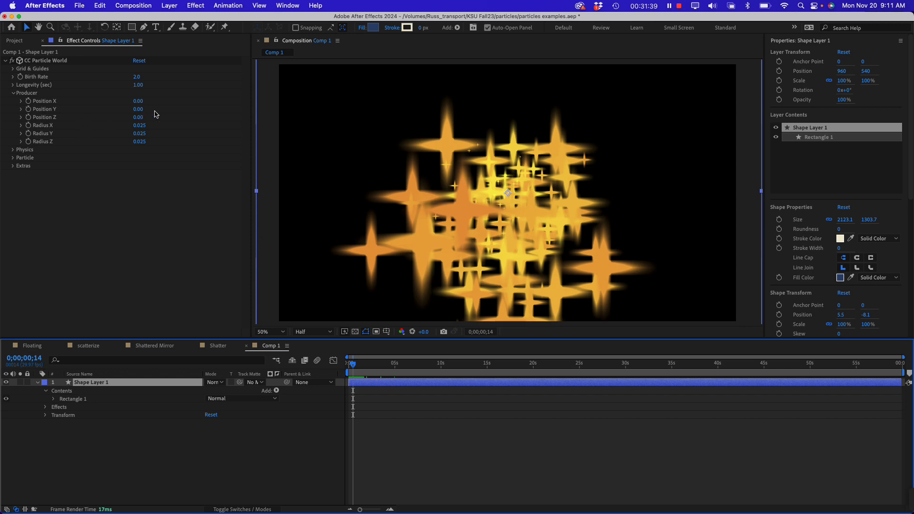
{"action": "left_click_drag", "start_coordinate": [142, 114], "coordinate": [133, 111]}
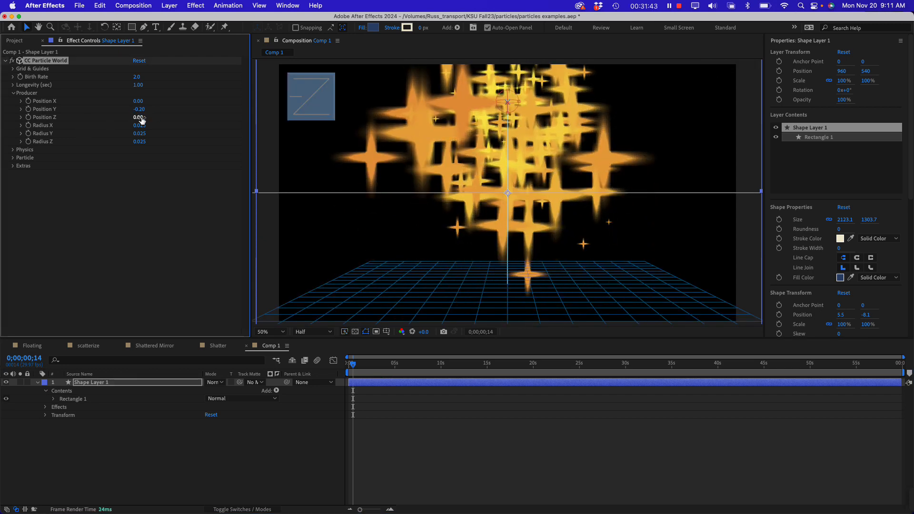
Try a Producer Position X of -0.22, check it at the composition's start, and undo the shift
{"action": "left_click_drag", "start_coordinate": [139, 101], "coordinate": [132, 101]}
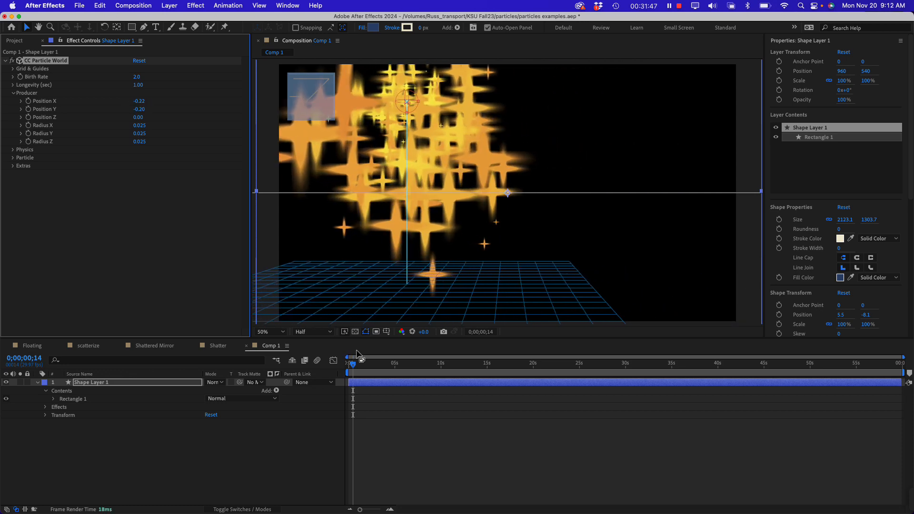
{"action": "left_click_drag", "start_coordinate": [353, 367], "coordinate": [343, 362]}
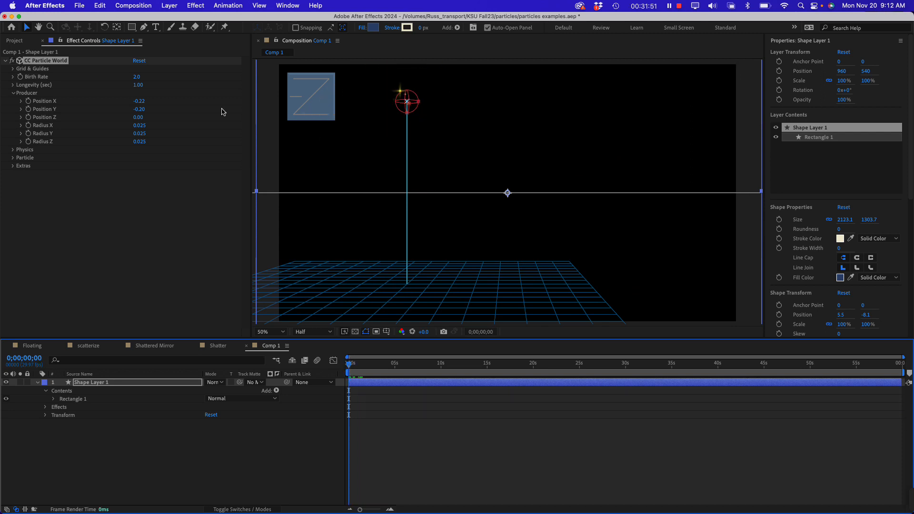
{"action": "left_click", "coordinate": [34, 95]}
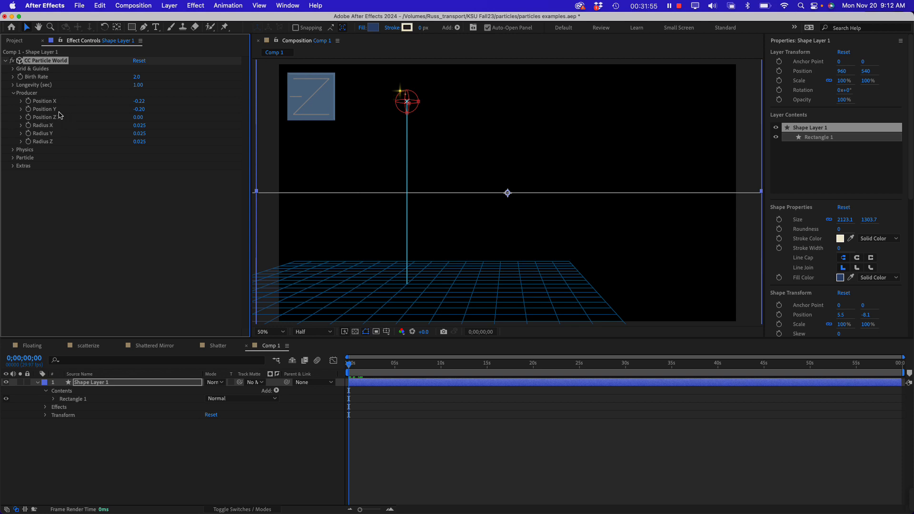
{"action": "key", "text": "super+z"}
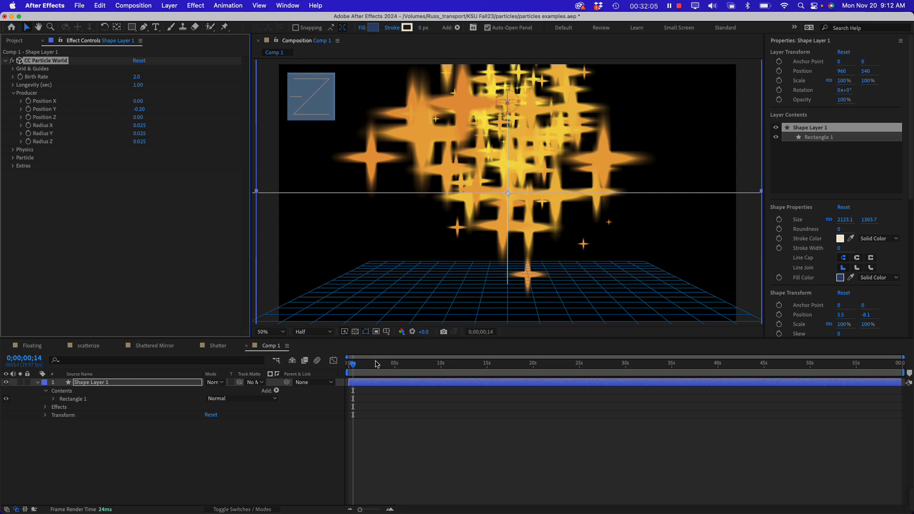
Widen the particle producer horizontally to a Radius X of 0.527 and preview the animation from the composition's start
{"action": "left_click_drag", "start_coordinate": [376, 365], "coordinate": [347, 365]}
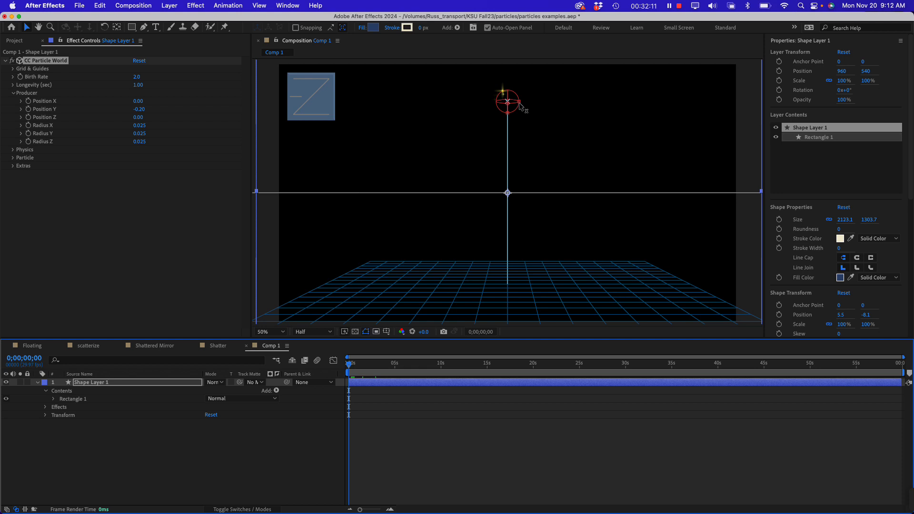
{"action": "left_click_drag", "start_coordinate": [519, 102], "coordinate": [749, 106]}
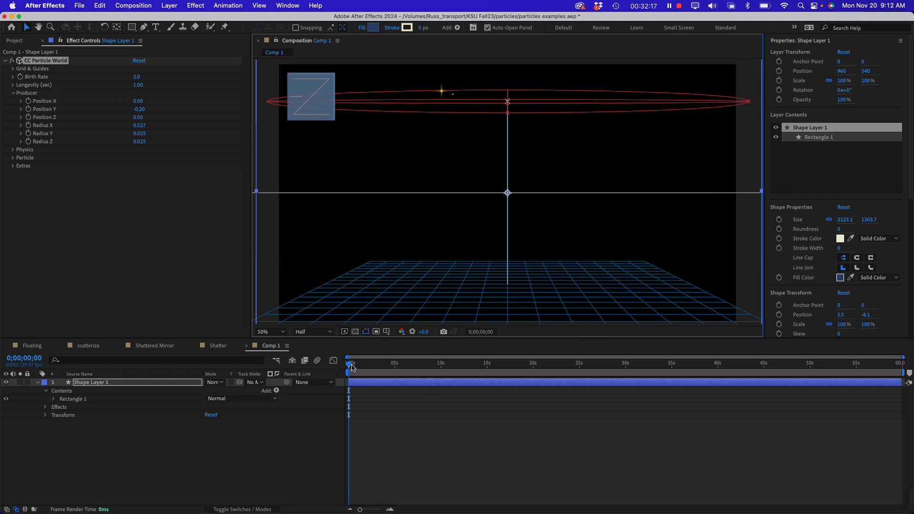
{"action": "left_click_drag", "start_coordinate": [352, 366], "coordinate": [346, 362]}
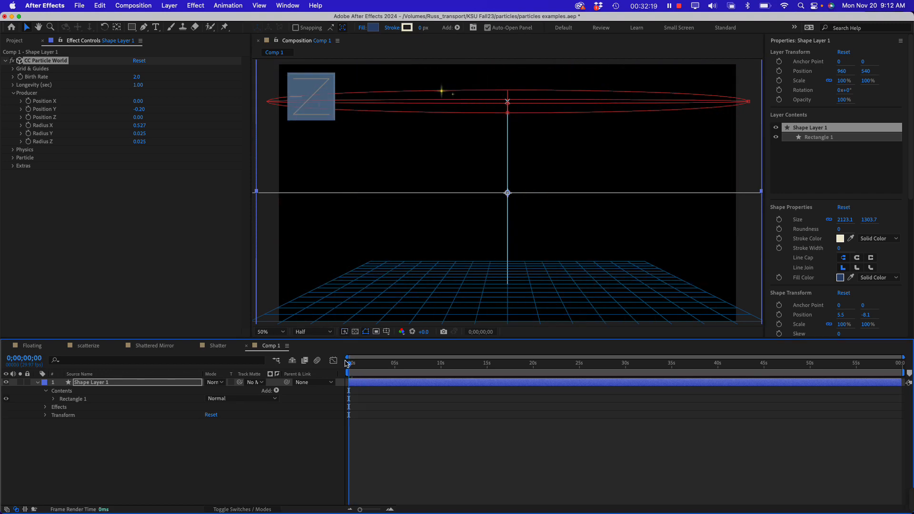
{"action": "key", "text": "space"}
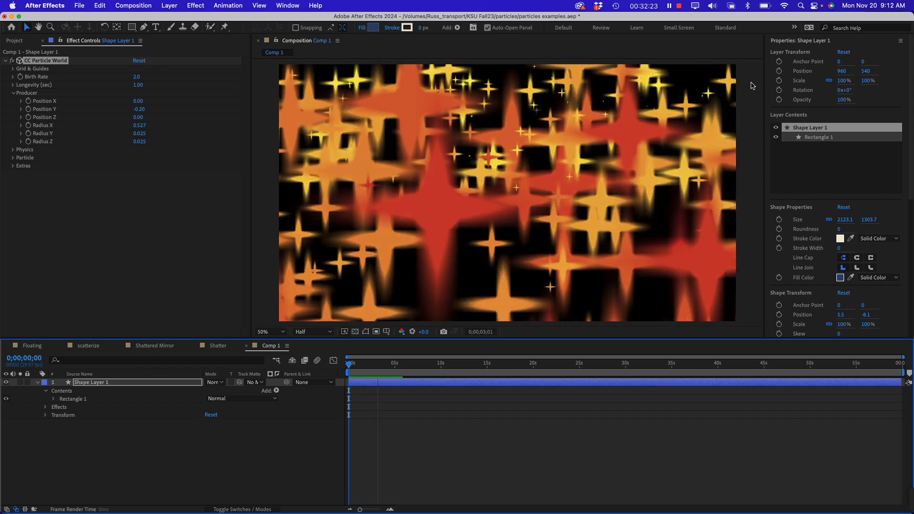
{"action": "scroll", "coordinate": [762, 67], "scroll_direction": "down", "scroll_amount": 2}
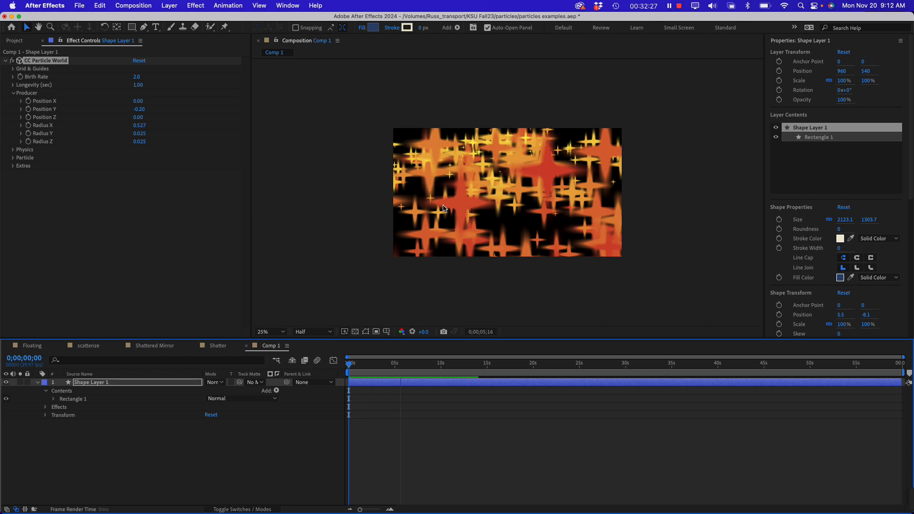
{"action": "key", "text": "space"}
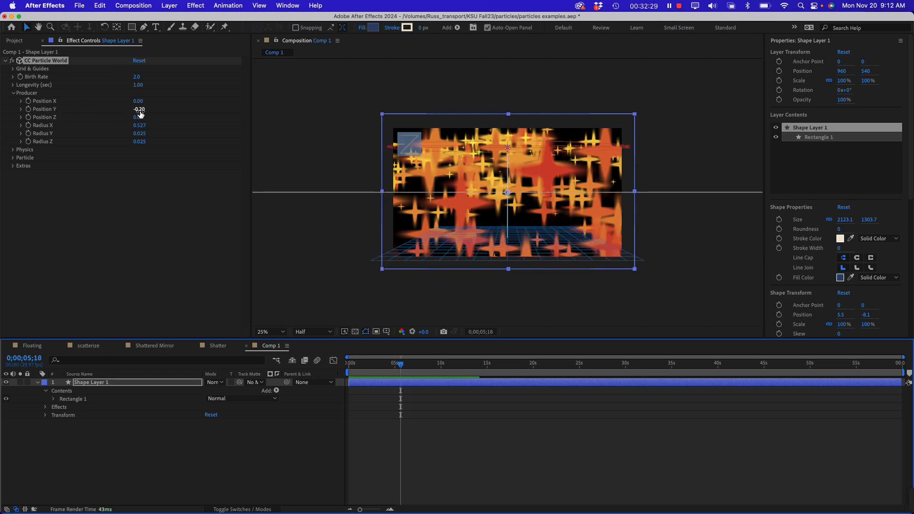
Raise the producer above the frame with a Position Y of -0.39 and replay the animation from the start
{"action": "left_click_drag", "start_coordinate": [141, 113], "coordinate": [130, 111]}
{"action": "left_click_drag", "start_coordinate": [385, 365], "coordinate": [336, 366]}
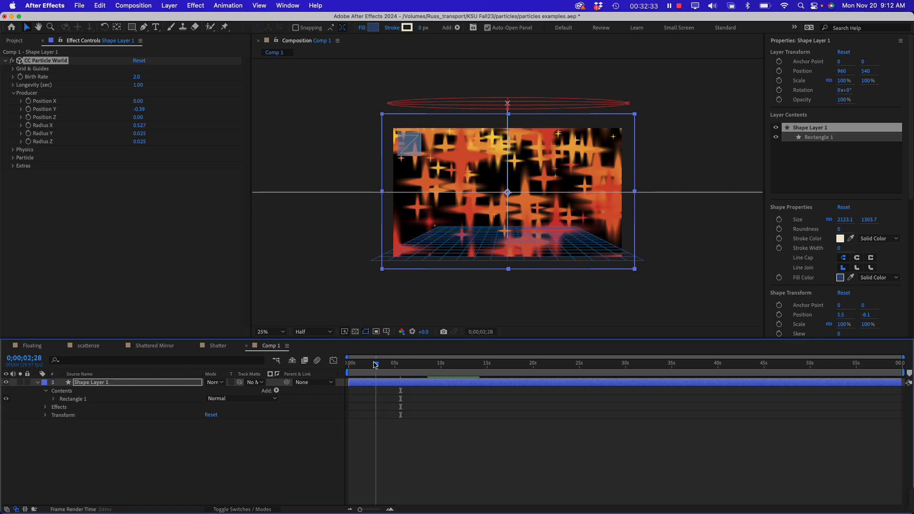
{"action": "key", "text": "space"}
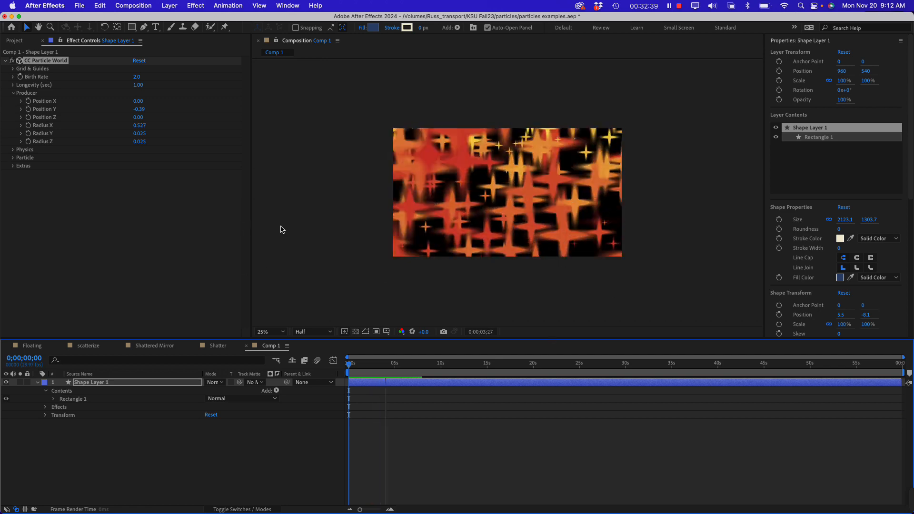
{"action": "left_click", "coordinate": [79, 213]}
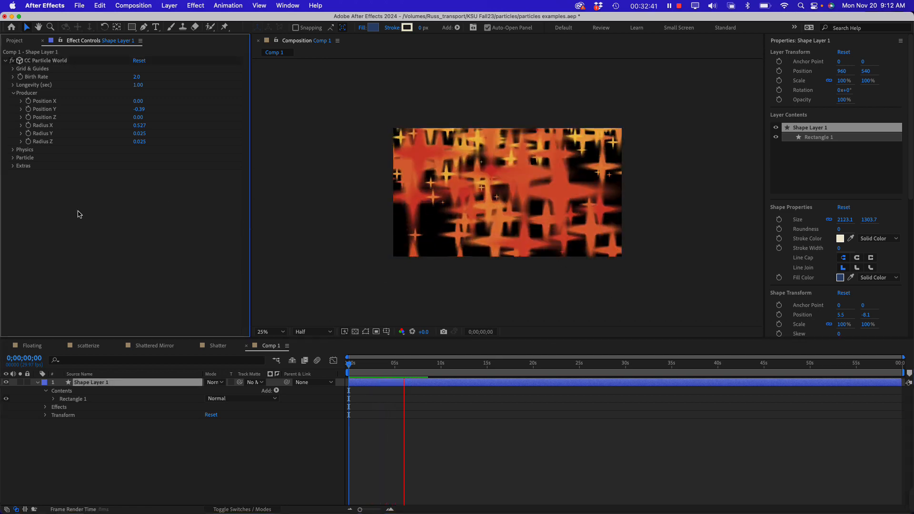
{"action": "key", "text": "space"}
Expand the Particle settings, set Particle Type to Faded Sphere, and preview the animation from the composition's start
{"action": "left_click", "coordinate": [14, 158]}
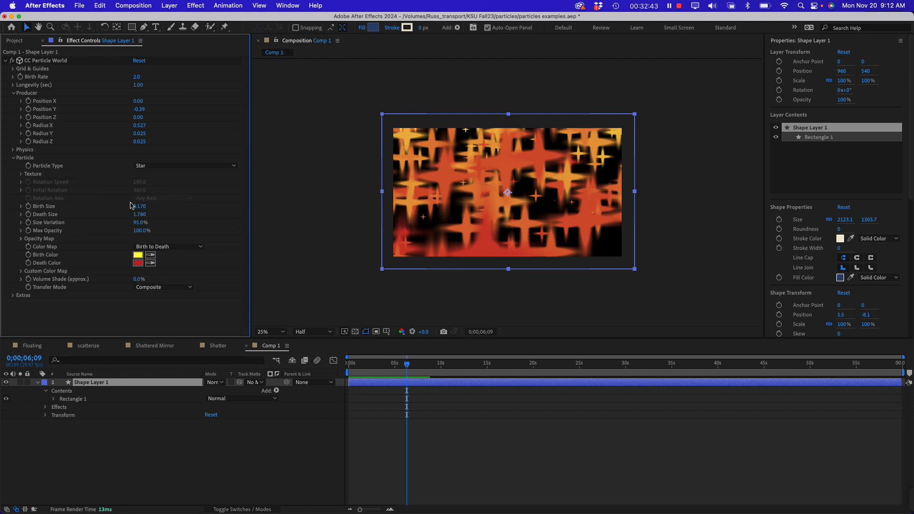
{"action": "left_click", "coordinate": [167, 169]}
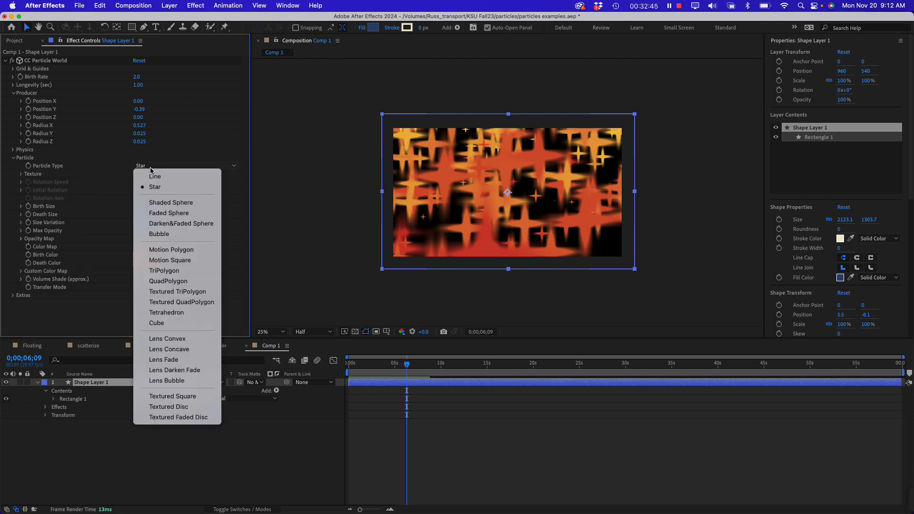
{"action": "left_click", "coordinate": [168, 213]}
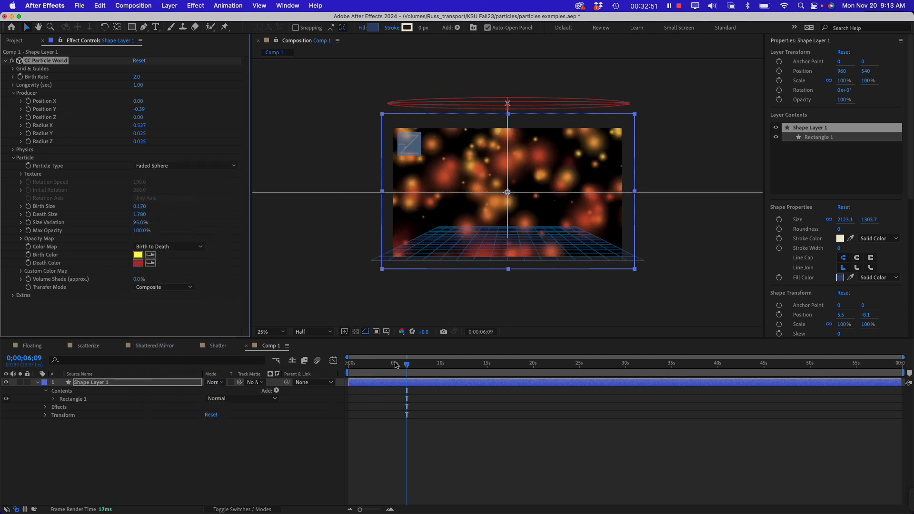
{"action": "left_click_drag", "start_coordinate": [395, 365], "coordinate": [334, 367]}
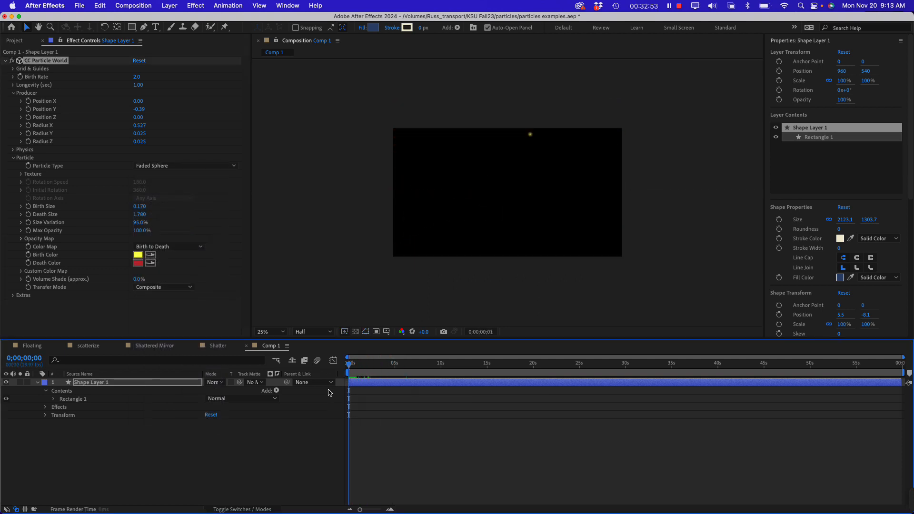
{"action": "key", "text": "space"}
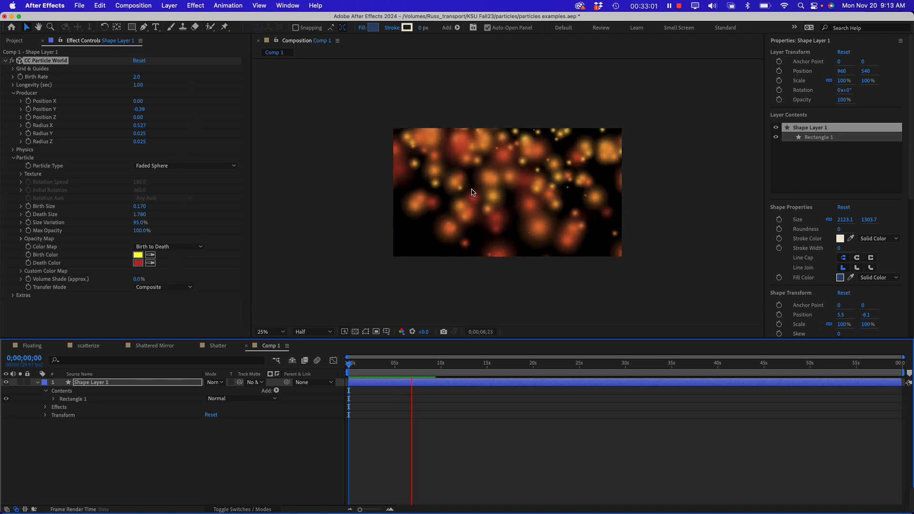
Stop the preview, raise the particles' Longevity to 3.64 seconds, and preview the animation from the composition's start
{"action": "key", "text": "space"}
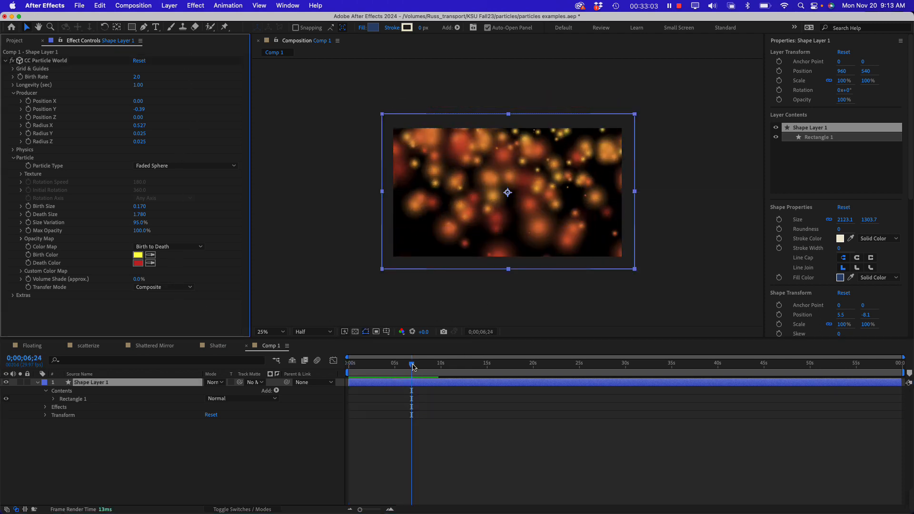
{"action": "left_click_drag", "start_coordinate": [414, 367], "coordinate": [407, 367]}
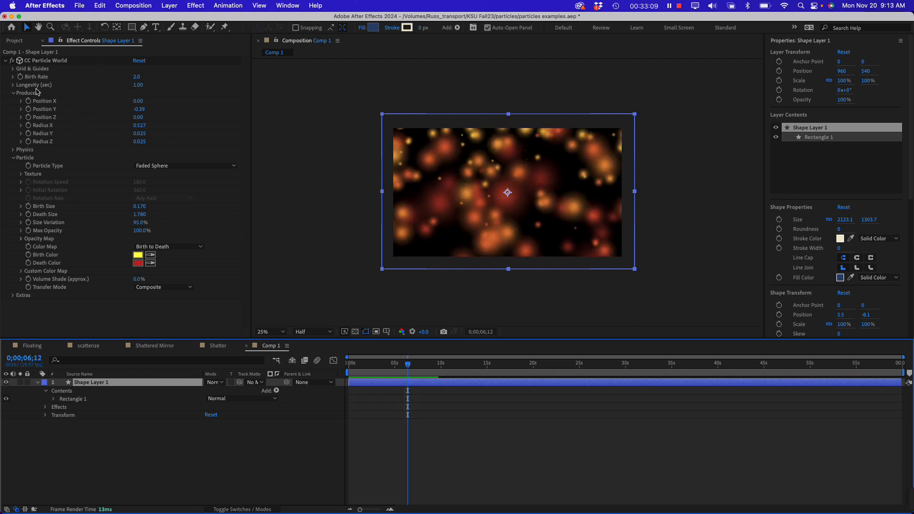
{"action": "left_click_drag", "start_coordinate": [138, 85], "coordinate": [271, 91]}
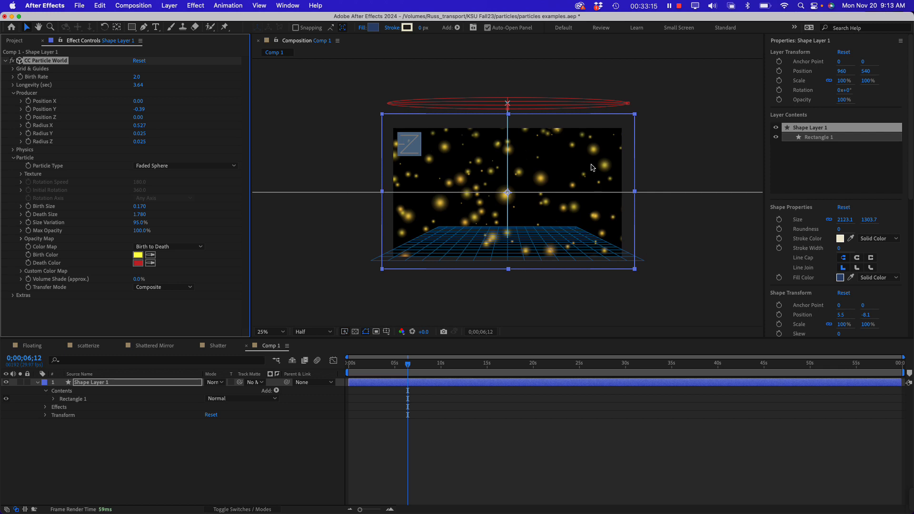
{"action": "left_click_drag", "start_coordinate": [388, 366], "coordinate": [312, 358]}
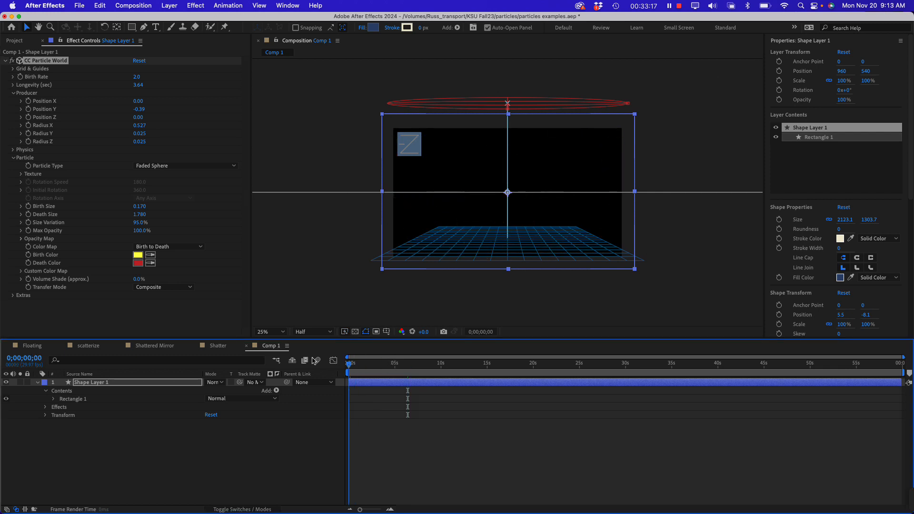
{"action": "key", "text": "space"}
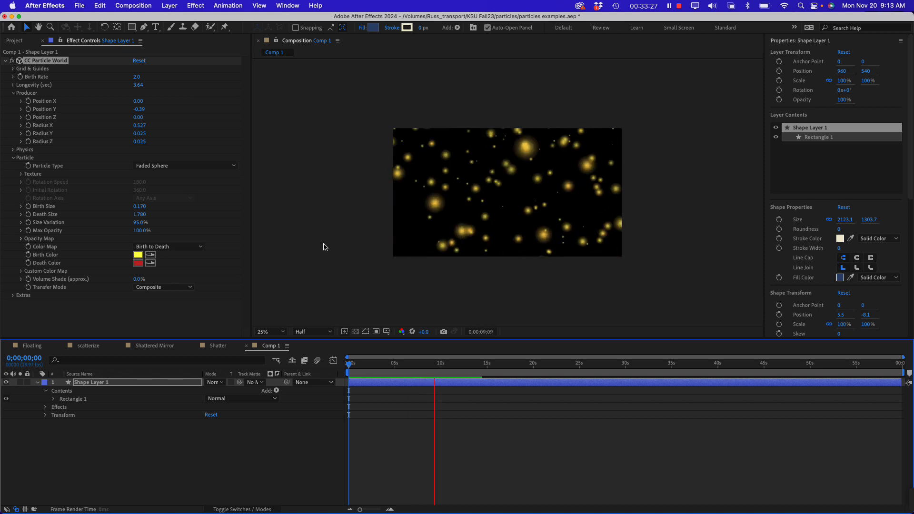
Collapse the Particle settings, expand Physics, and try the Twirl animation before switching the Animation option to Twirly
{"action": "left_click", "coordinate": [13, 158]}
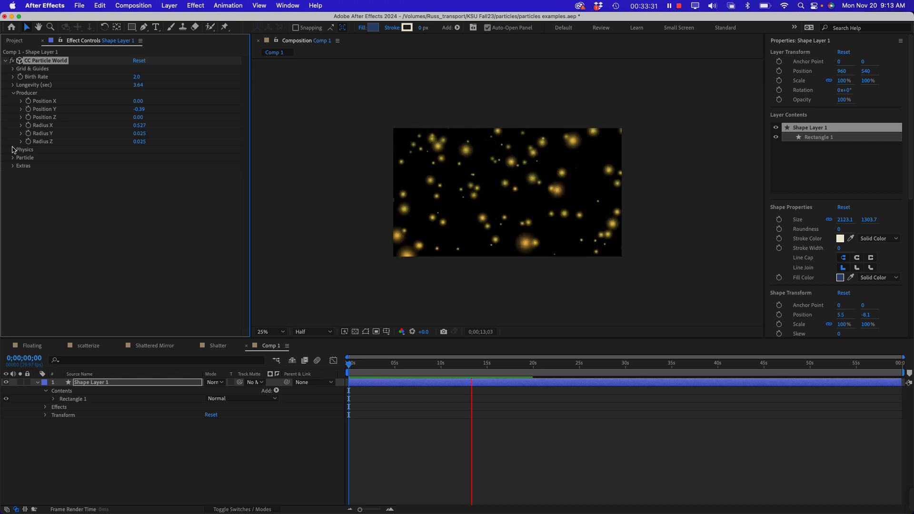
{"action": "left_click", "coordinate": [13, 150]}
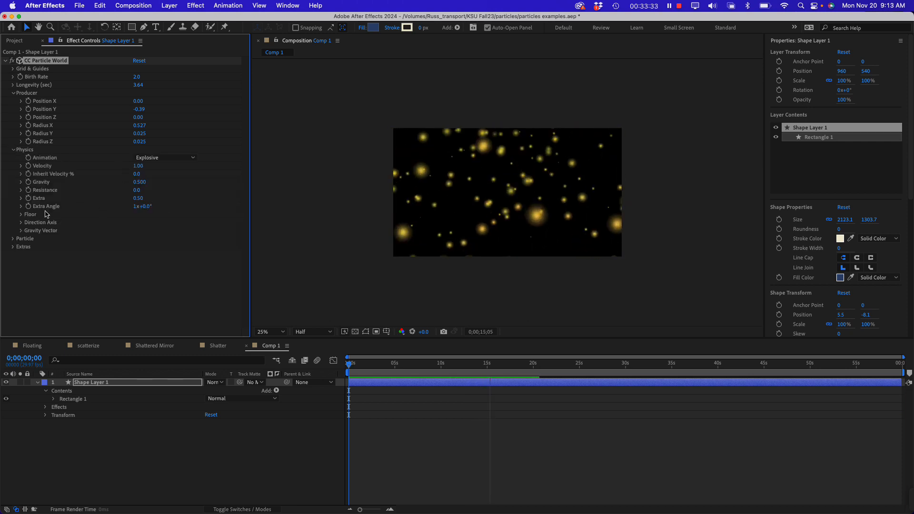
{"action": "left_click", "coordinate": [163, 159]}
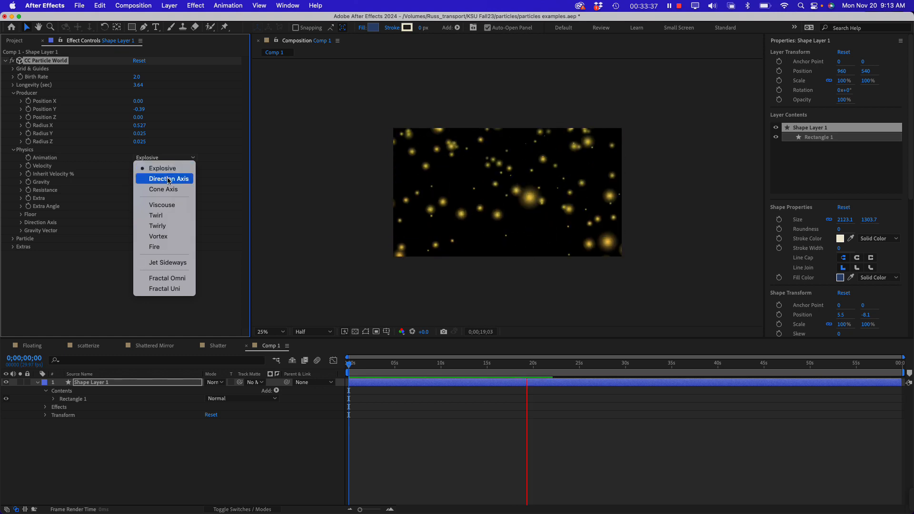
{"action": "left_click", "coordinate": [173, 218]}
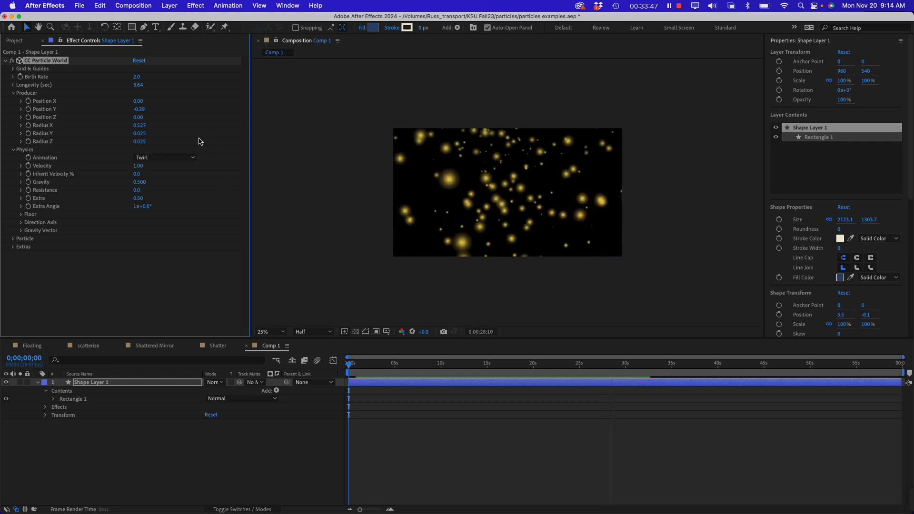
{"action": "left_click", "coordinate": [162, 159]}
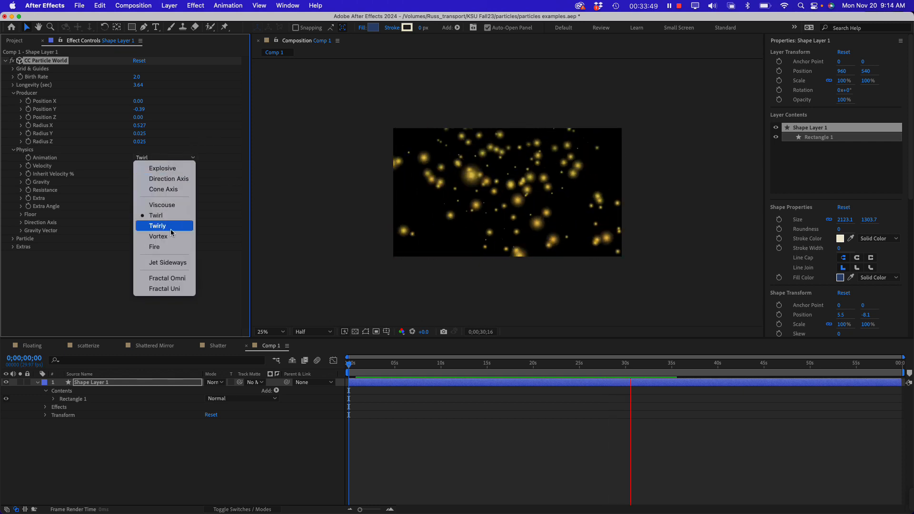
{"action": "left_click", "coordinate": [164, 215]}
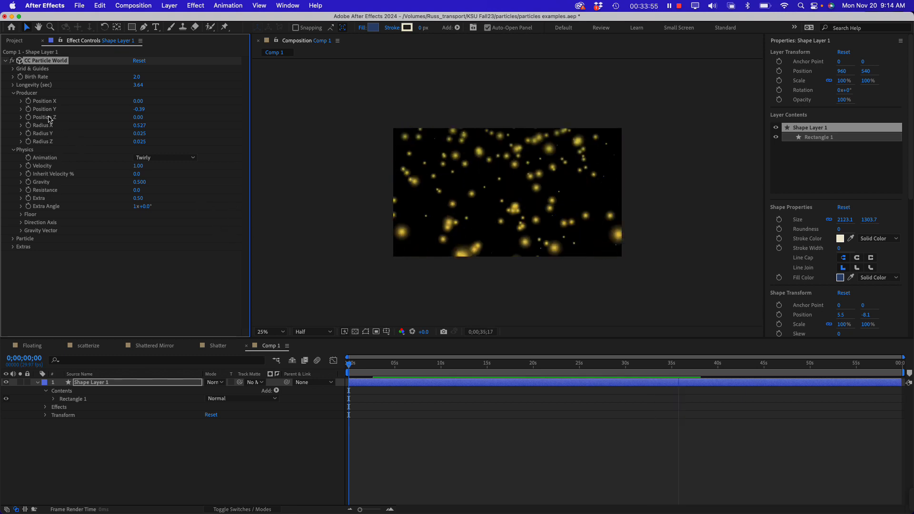
Expand the Particle settings and change the Birth Color to a pale cream, F8F8E0
{"action": "left_click", "coordinate": [12, 238]}
{"action": "scroll", "coordinate": [13, 253], "scroll_direction": "down", "scroll_amount": 2}
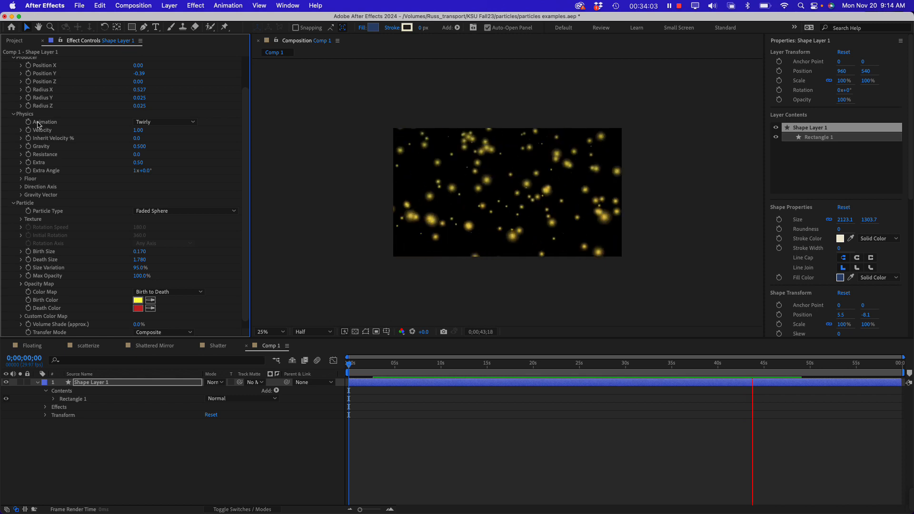
{"action": "left_click", "coordinate": [137, 300]}
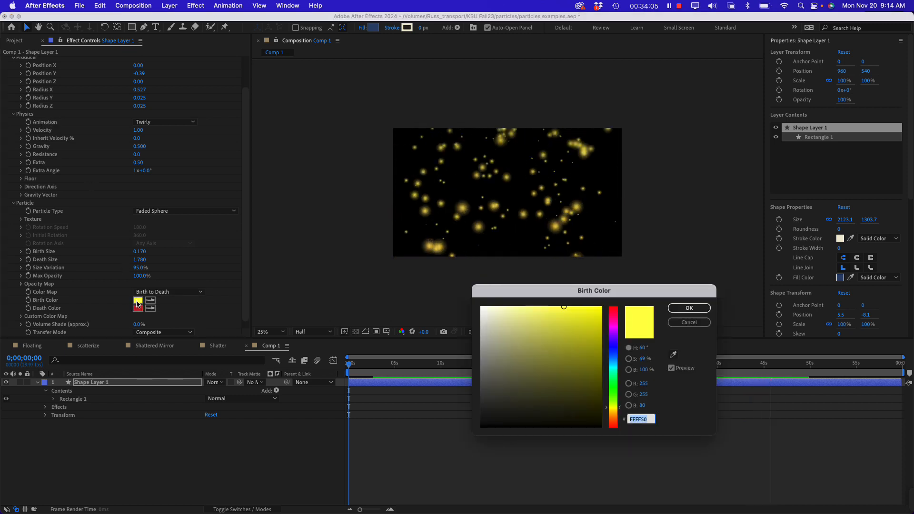
{"action": "left_click", "coordinate": [539, 317]}
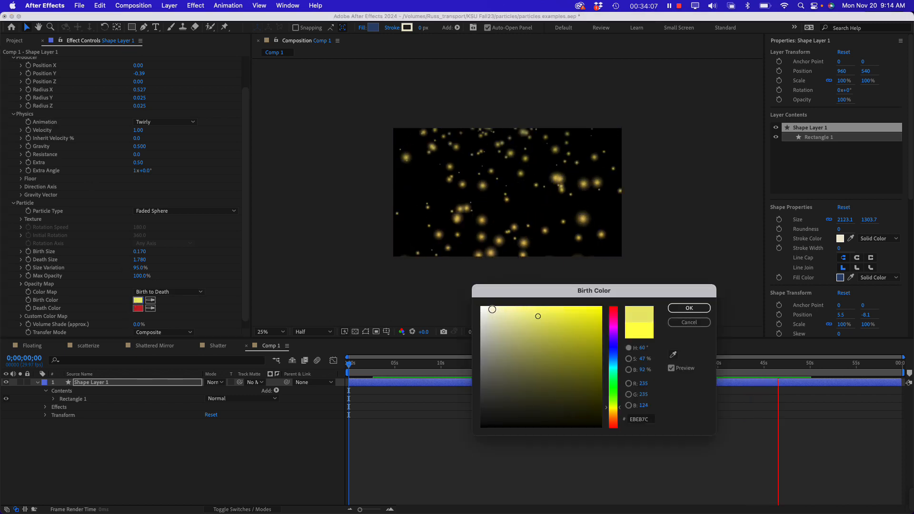
{"action": "left_click", "coordinate": [494, 311]}
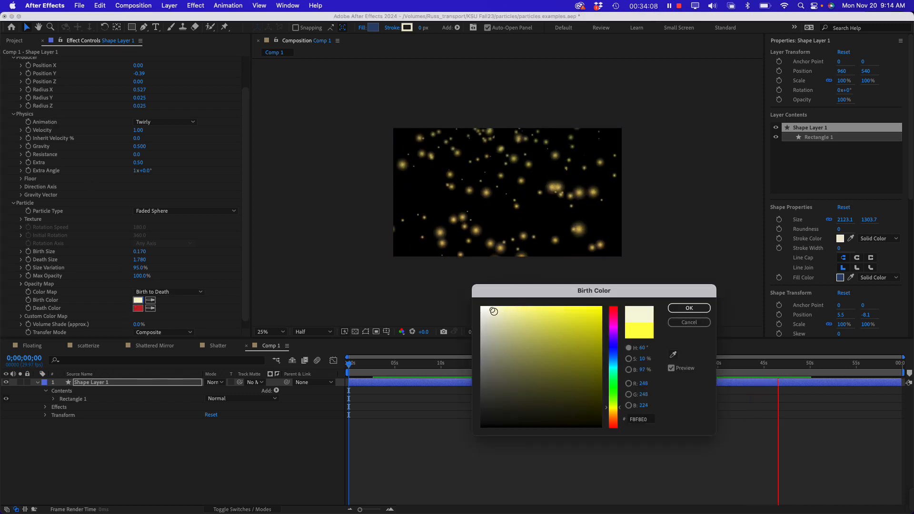
{"action": "left_click", "coordinate": [689, 308]}
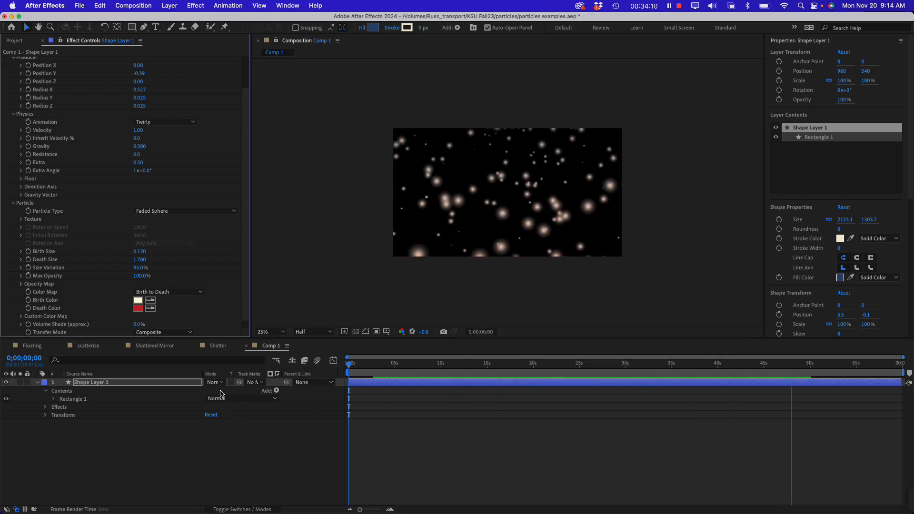
Change the particles' Death Color to a pale pink with RGB values 244, 217, 217
{"action": "left_click", "coordinate": [137, 309]}
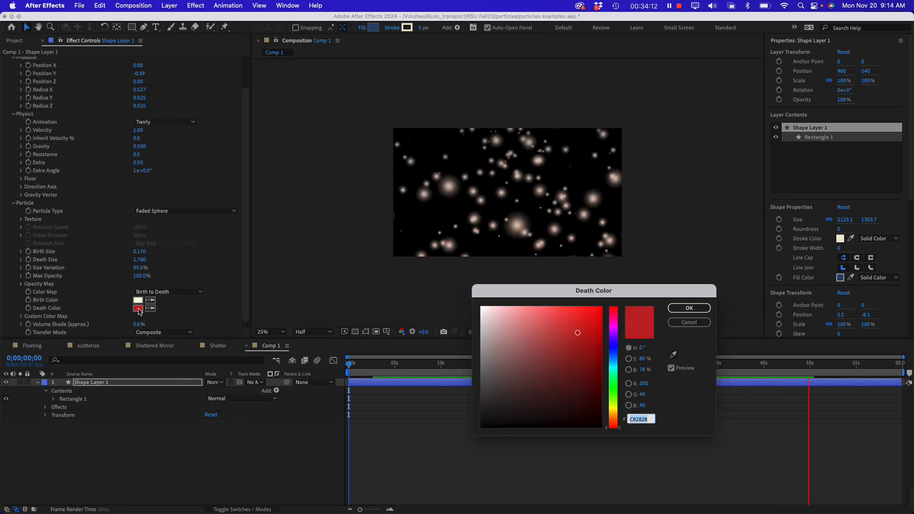
{"action": "left_click", "coordinate": [494, 312]}
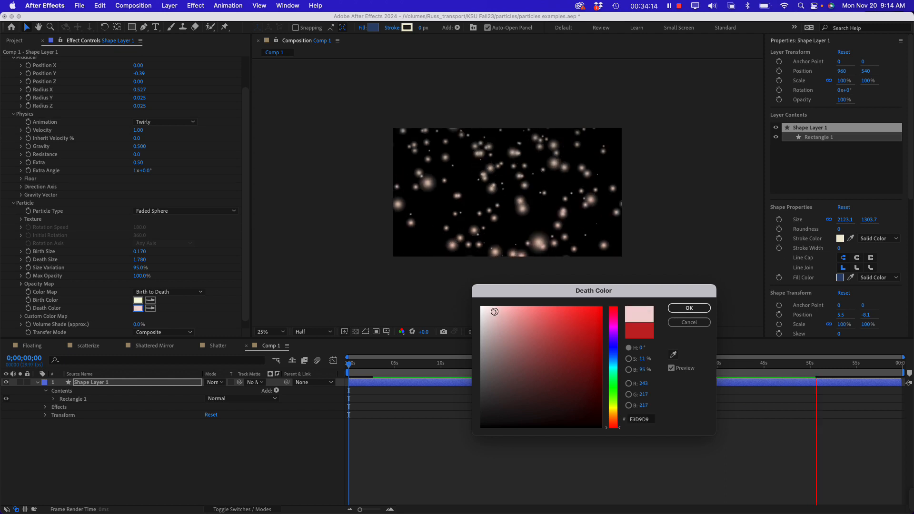
{"action": "left_click", "coordinate": [689, 310]}
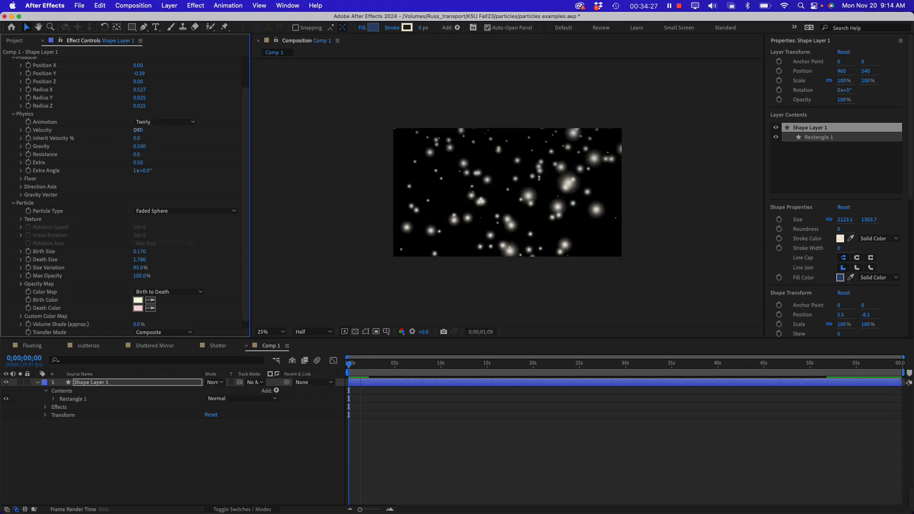
Reduce the particles' Physics Velocity to 0.10
{"action": "left_click_drag", "start_coordinate": [124, 130], "coordinate": [123, 131]}
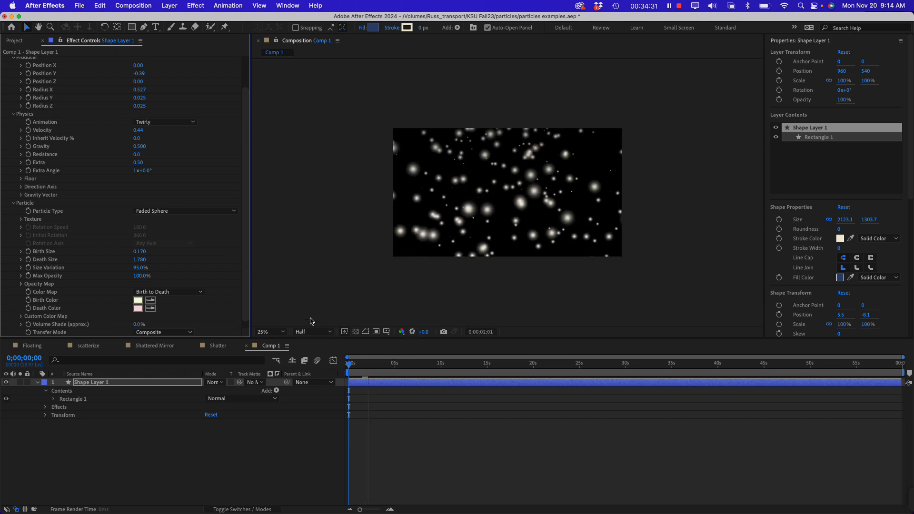
{"action": "left_click", "coordinate": [135, 130]}
{"action": "type", "text": ".1"}
{"action": "key", "text": "Return"}
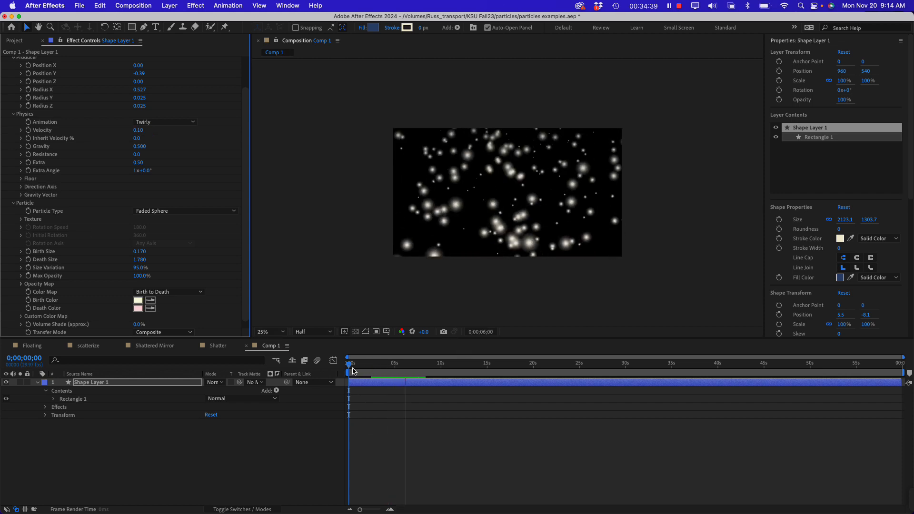
Try a Physics Gravity of 1.800 and preview the falling particles from the composition's start
{"action": "left_click", "coordinate": [353, 369]}
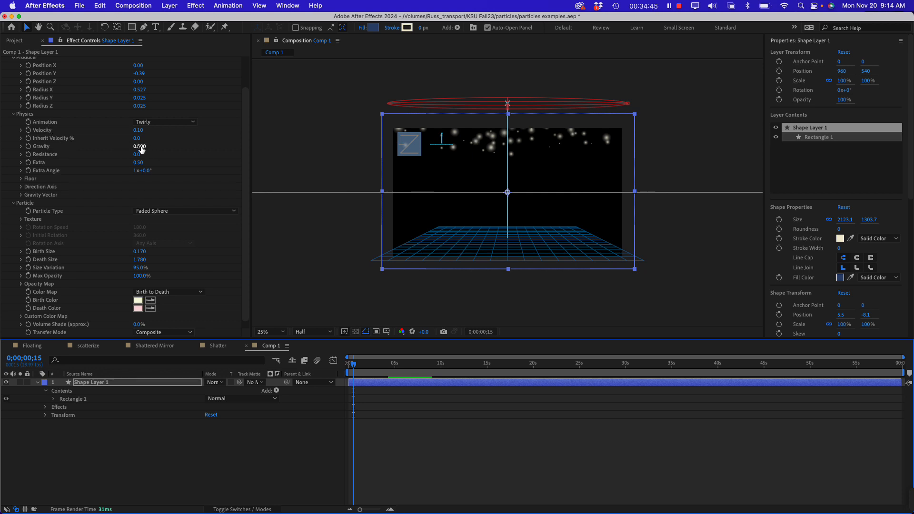
{"action": "left_click_drag", "start_coordinate": [138, 147], "coordinate": [198, 144]}
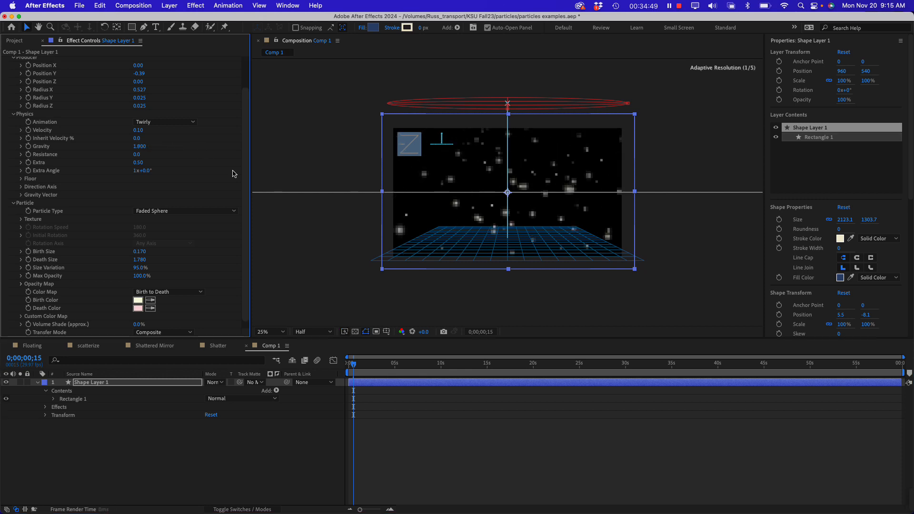
{"action": "left_click_drag", "start_coordinate": [354, 365], "coordinate": [335, 370]}
{"action": "key", "text": "space"}
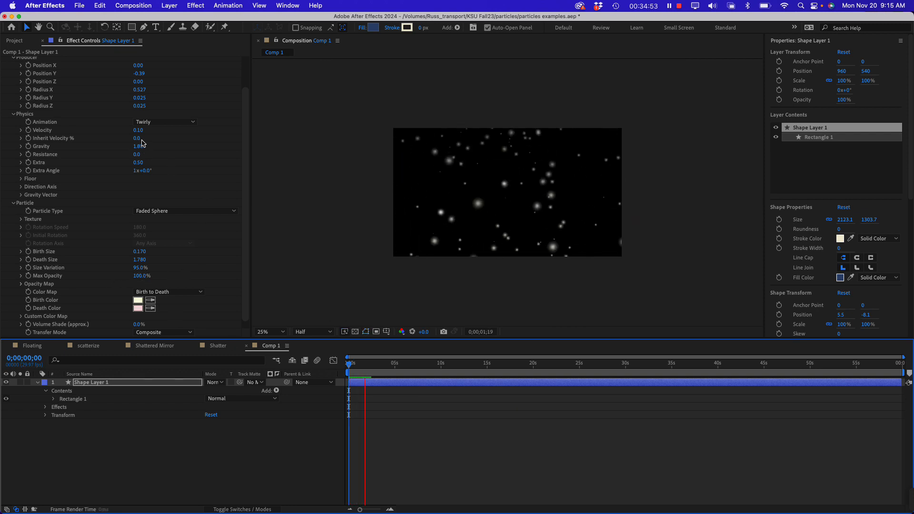
Lower the Physics Gravity to 0.040 and replay the animation from the composition's start
{"action": "left_click_drag", "start_coordinate": [137, 149], "coordinate": [70, 147]}
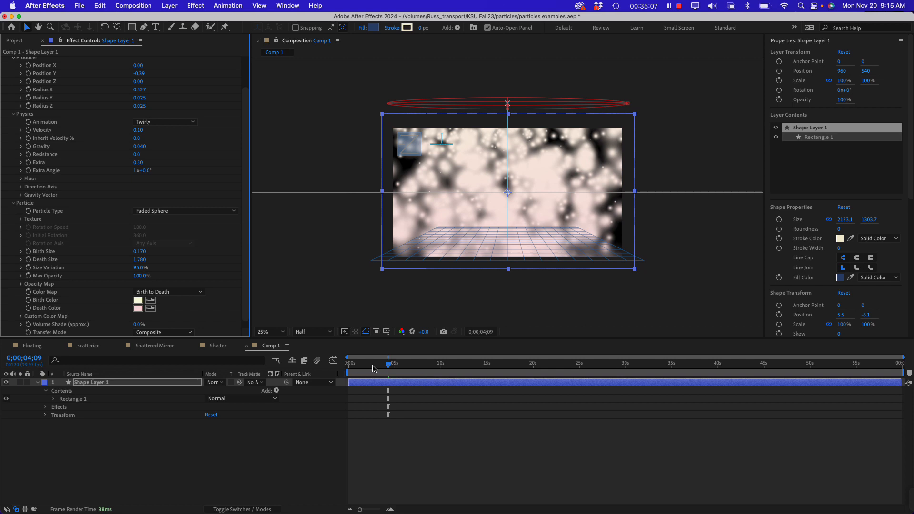
{"action": "left_click_drag", "start_coordinate": [372, 369], "coordinate": [304, 362]}
{"action": "key", "text": "space"}
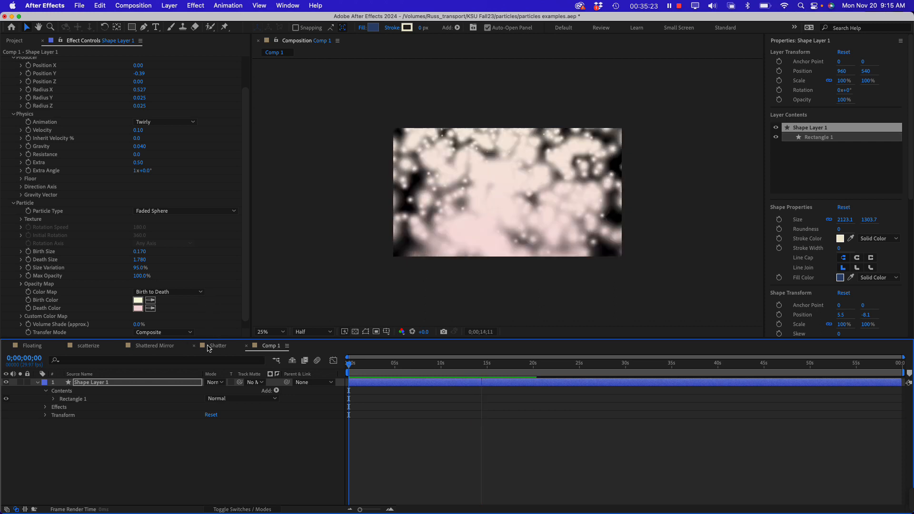
Give the effect settings more height, reduce the particles' Death Size to 0.800, and preview from the composition's start
{"action": "left_click_drag", "start_coordinate": [211, 339], "coordinate": [211, 361]}
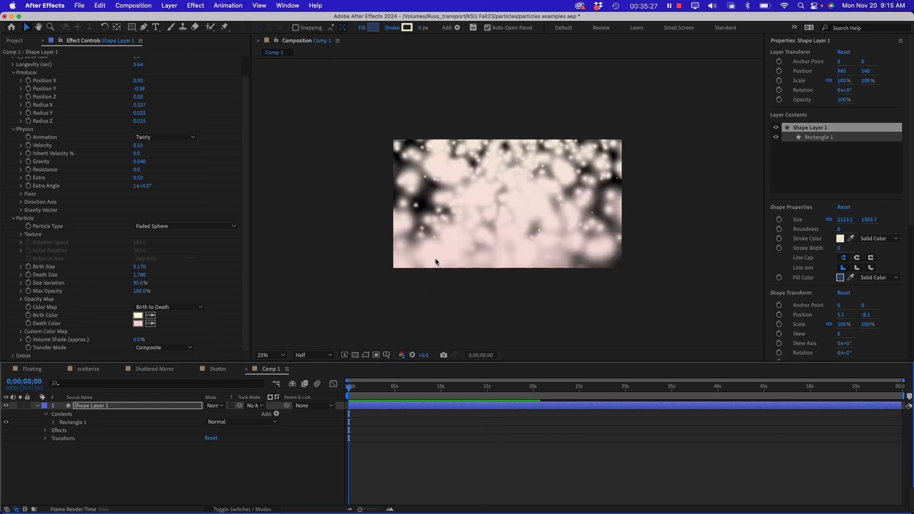
{"action": "left_click_drag", "start_coordinate": [368, 389], "coordinate": [399, 390]}
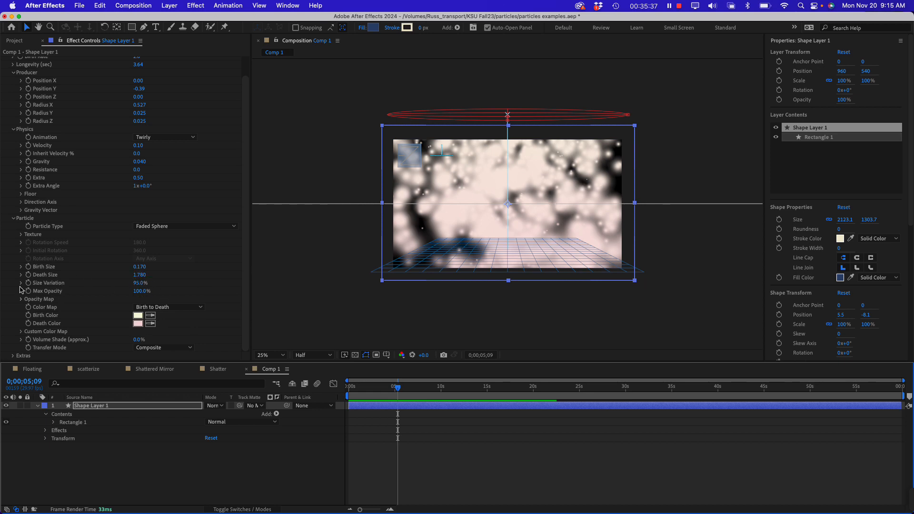
{"action": "left_click", "coordinate": [140, 275]}
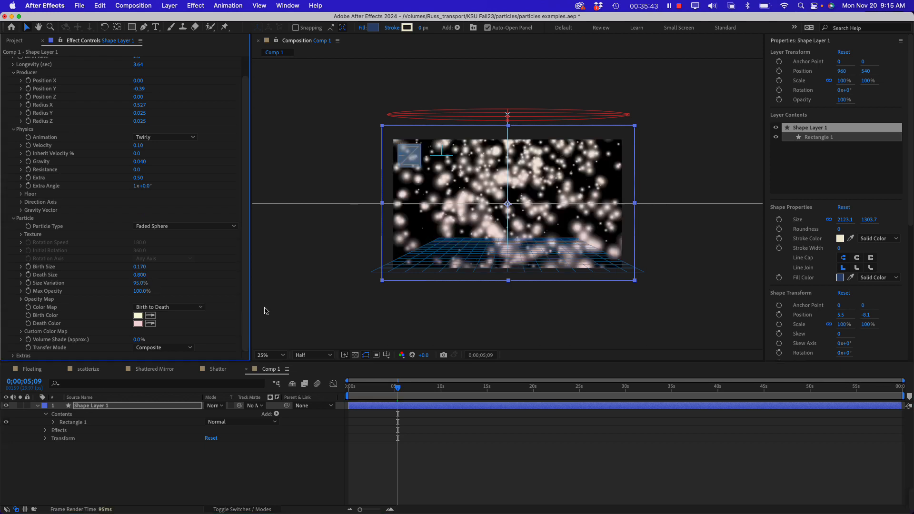
{"action": "left_click_drag", "start_coordinate": [368, 391], "coordinate": [335, 388]}
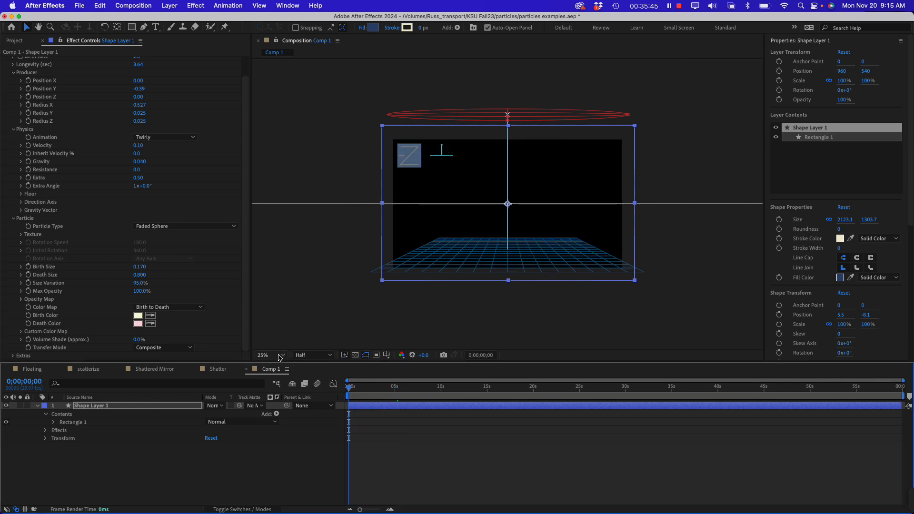
{"action": "key", "text": "space"}
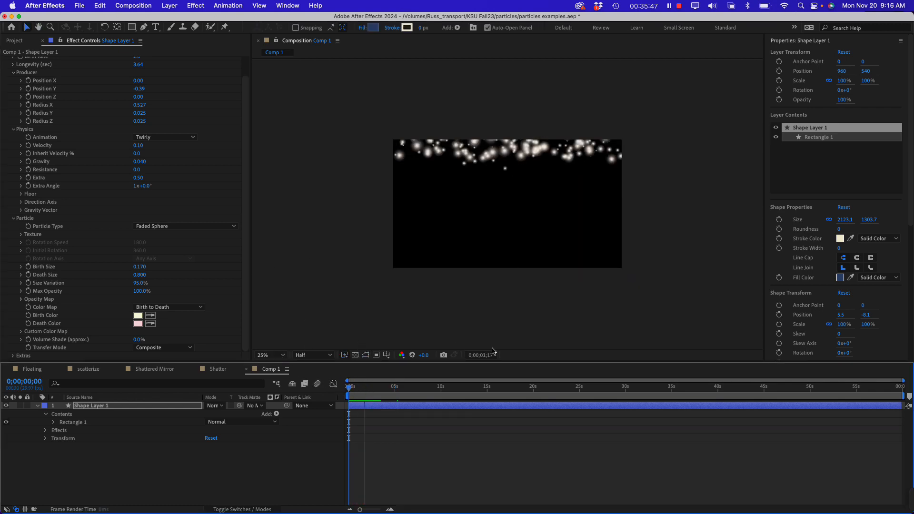
Switch the Physics Animation back to Twirl while the preview plays
{"action": "left_click", "coordinate": [159, 138]}
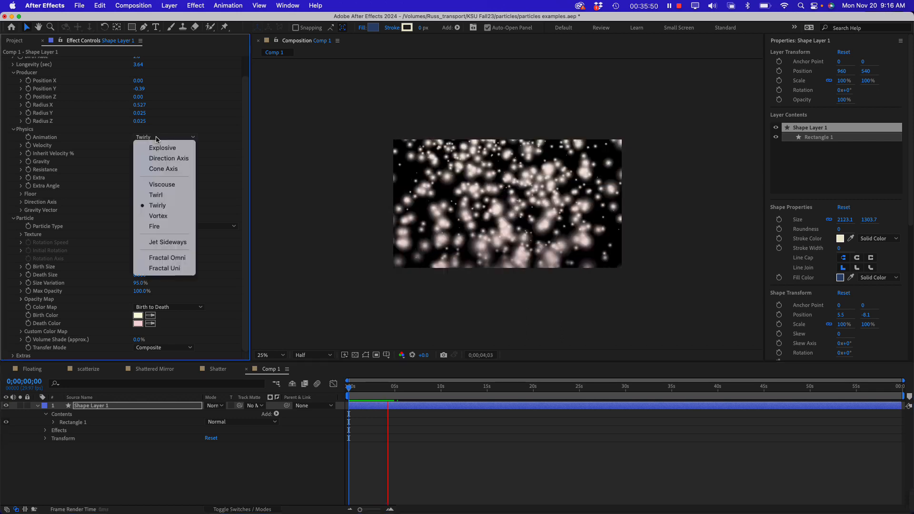
{"action": "left_click", "coordinate": [158, 195]}
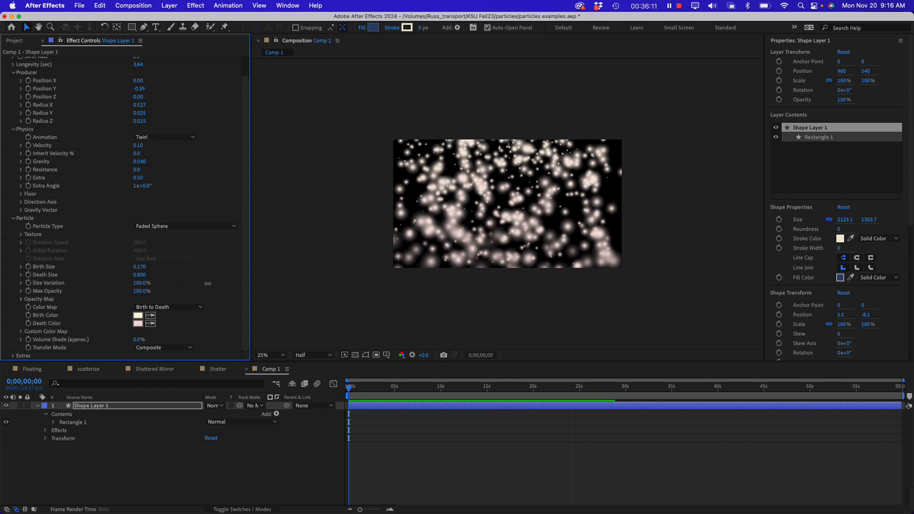
Raise the particles' Size Variation to 100% and their Birth Size to 0.280
{"action": "left_click_drag", "start_coordinate": [208, 283], "coordinate": [209, 284]}
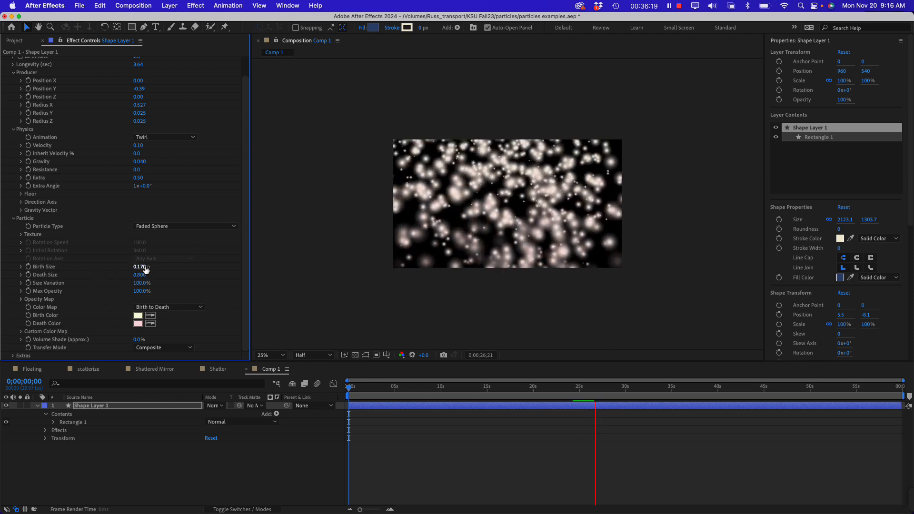
{"action": "left_click_drag", "start_coordinate": [145, 267], "coordinate": [150, 268]}
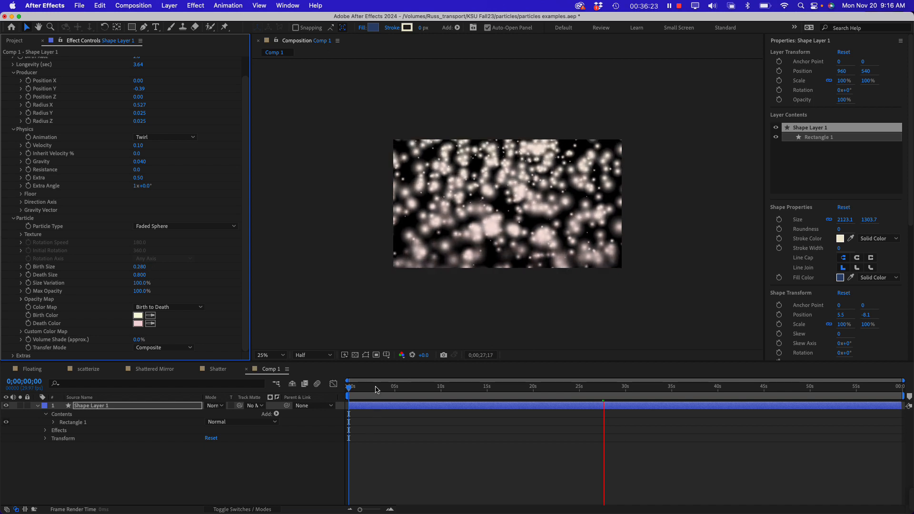
Preview the falling particles from the composition's start, and return the playhead to the first frame
{"action": "left_click_drag", "start_coordinate": [376, 389], "coordinate": [344, 387]}
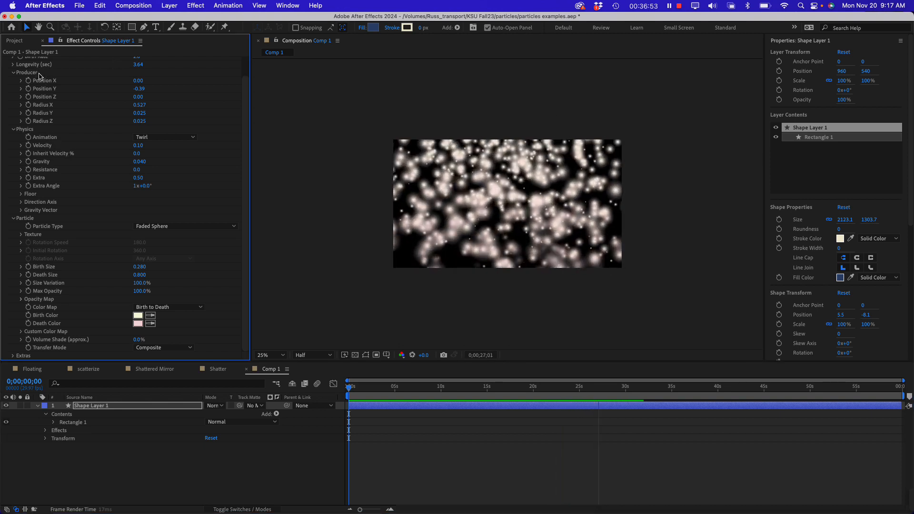
{"action": "key", "text": "space"}
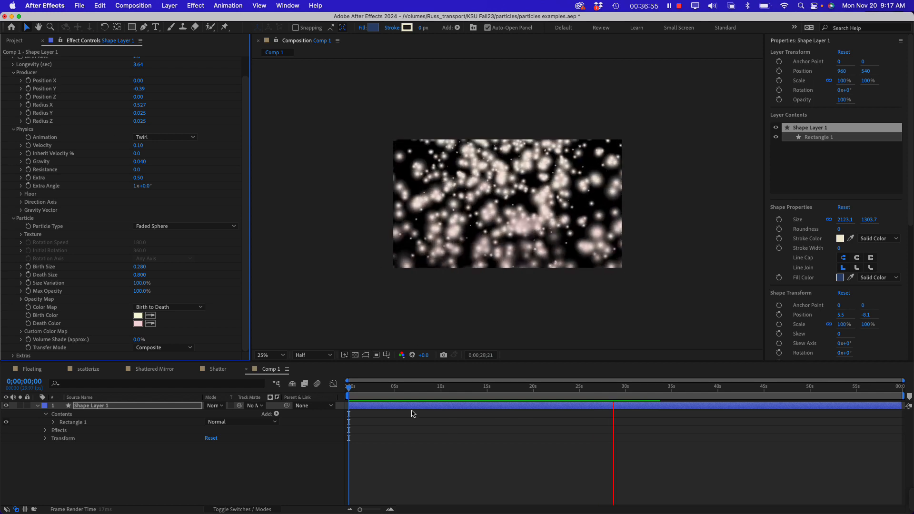
{"action": "left_click_drag", "start_coordinate": [398, 389], "coordinate": [347, 388]}
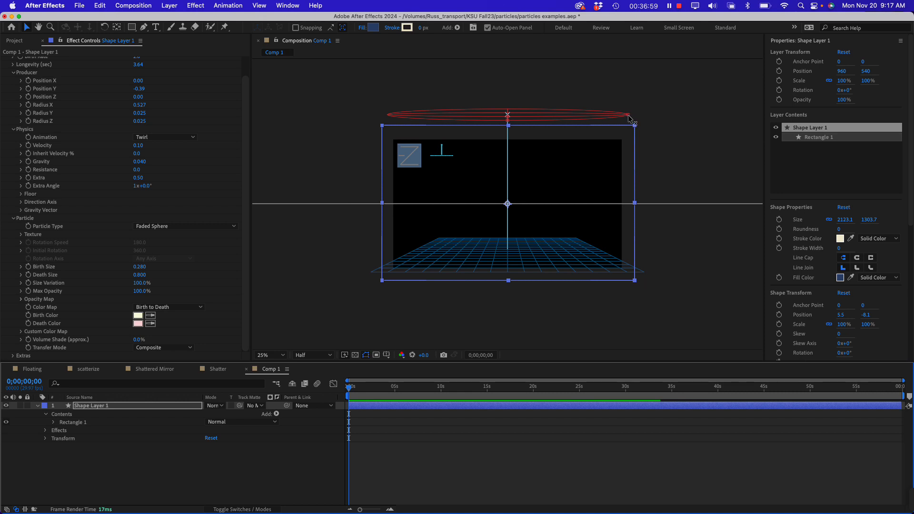
Narrow the particle producer's Radius X to 0.039, set its Position Y to -0.04, and preview from the composition's start
{"action": "left_click_drag", "start_coordinate": [629, 118], "coordinate": [533, 120]}
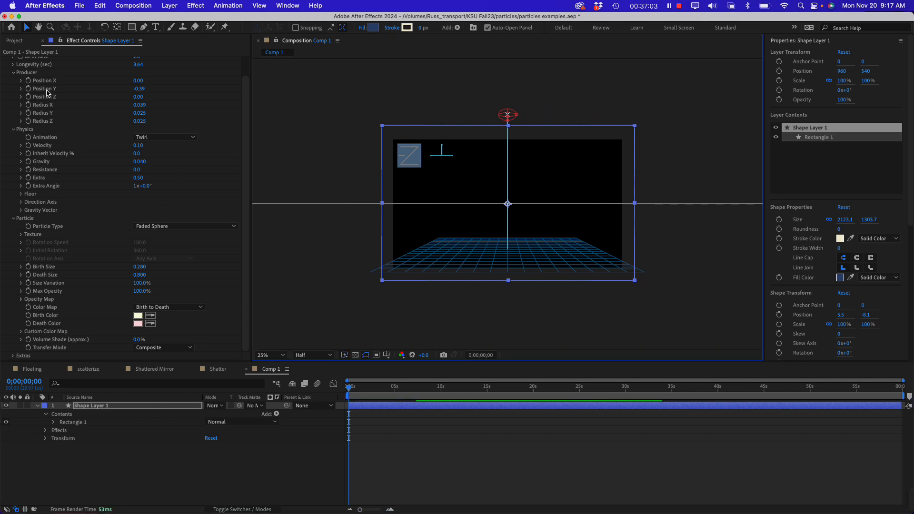
{"action": "left_click_drag", "start_coordinate": [143, 91], "coordinate": [156, 89]}
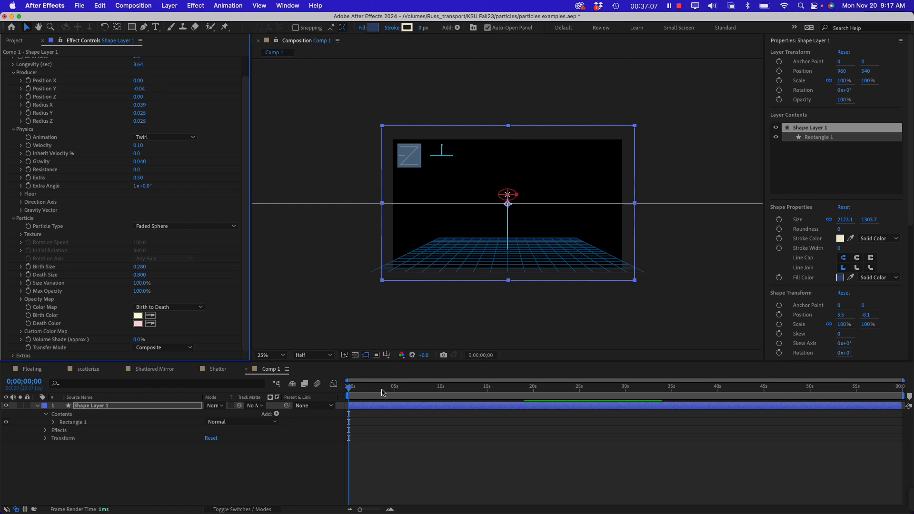
{"action": "left_click", "coordinate": [349, 390]}
{"action": "key", "text": "space"}
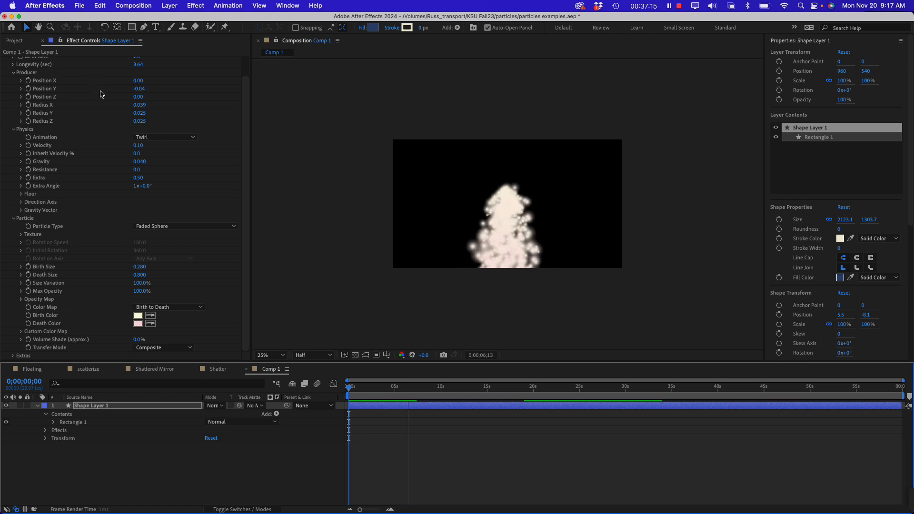
At 0;00;06;18, set the producer's Position Y to -0.03 and keyframe its Position X at -0.42
{"action": "key", "text": "space"}
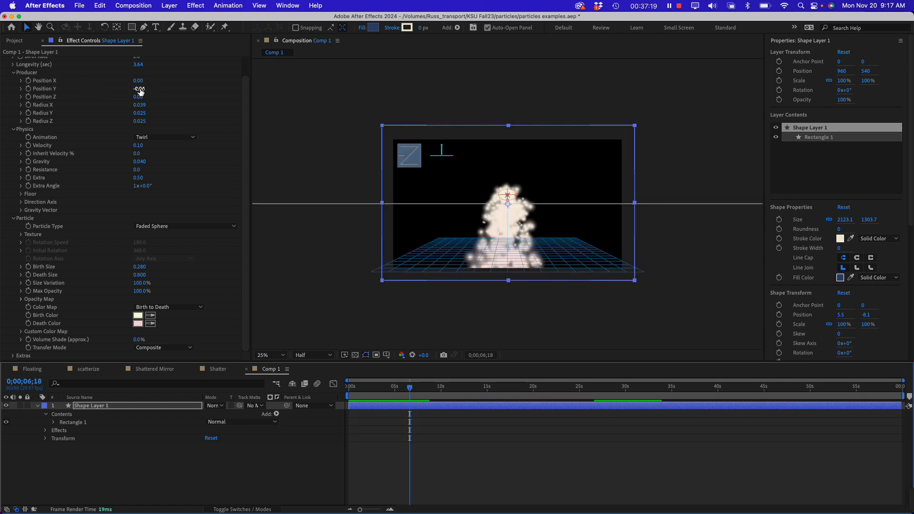
{"action": "left_click_drag", "start_coordinate": [140, 91], "coordinate": [134, 89]}
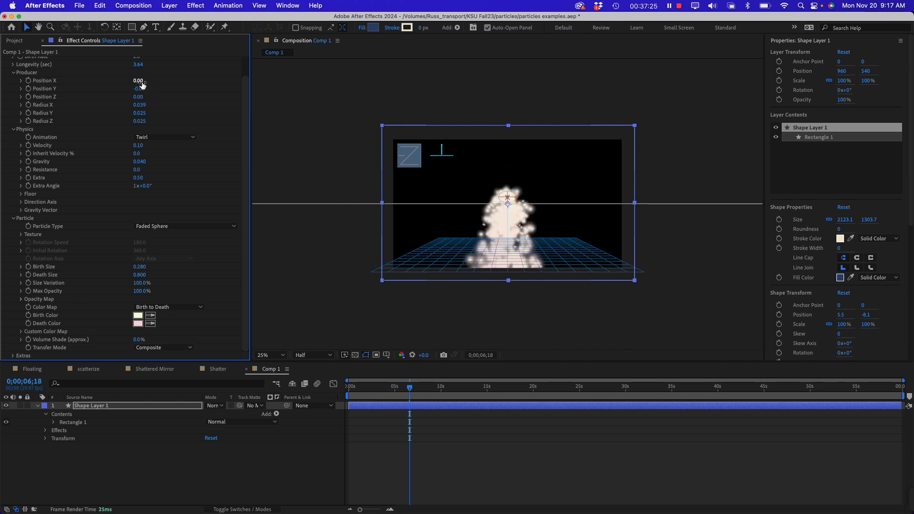
{"action": "left_click_drag", "start_coordinate": [138, 81], "coordinate": [119, 85]}
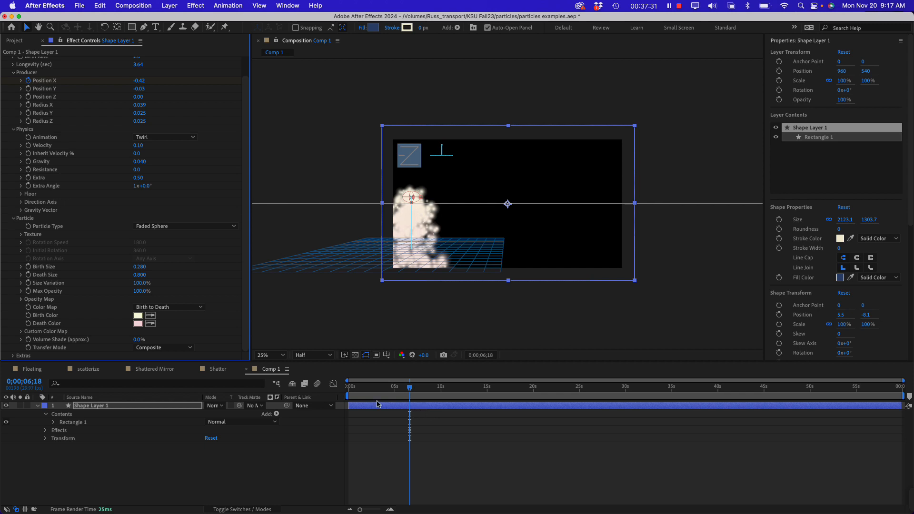
Reveal CC Particle World's Producer properties in the timeline and add a Position X keyframe of 0.50 at 0;00;10;28
{"action": "left_click", "coordinate": [46, 431]}
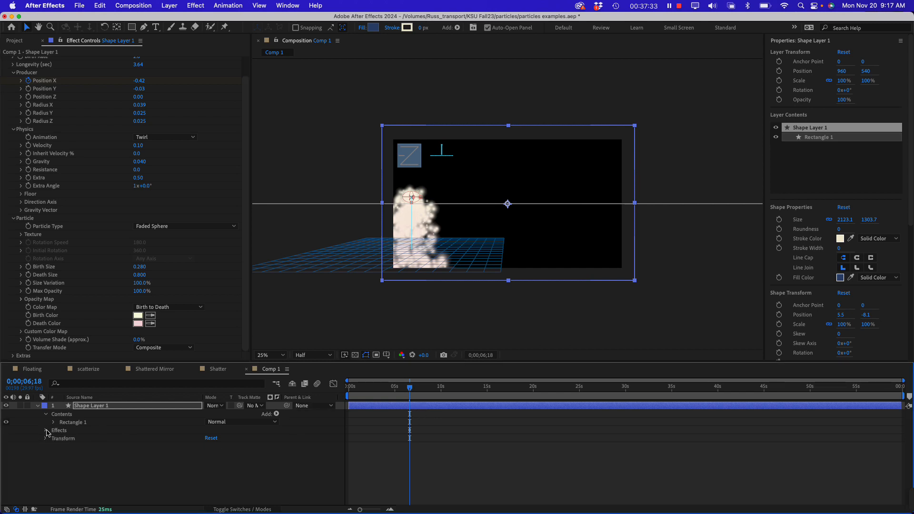
{"action": "left_click", "coordinate": [54, 439]}
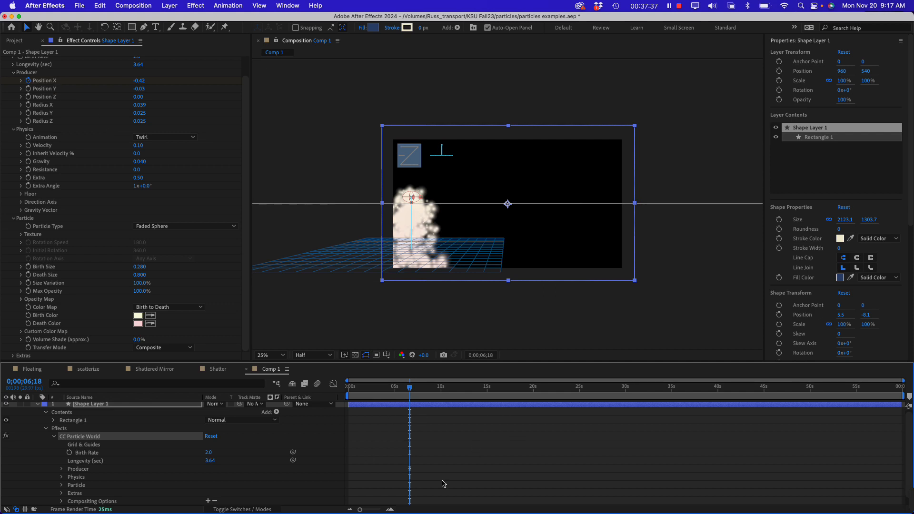
{"action": "scroll", "coordinate": [89, 453], "scroll_direction": "down", "scroll_amount": 1}
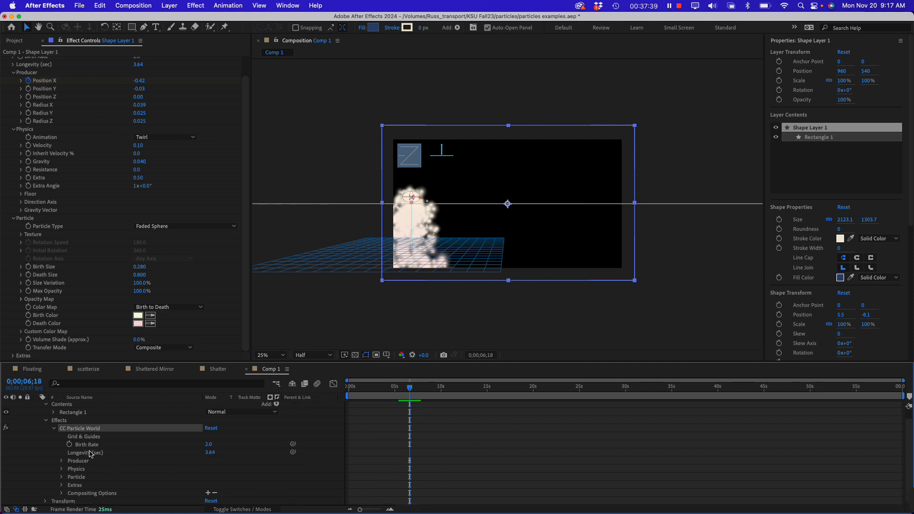
{"action": "left_click", "coordinate": [62, 461]}
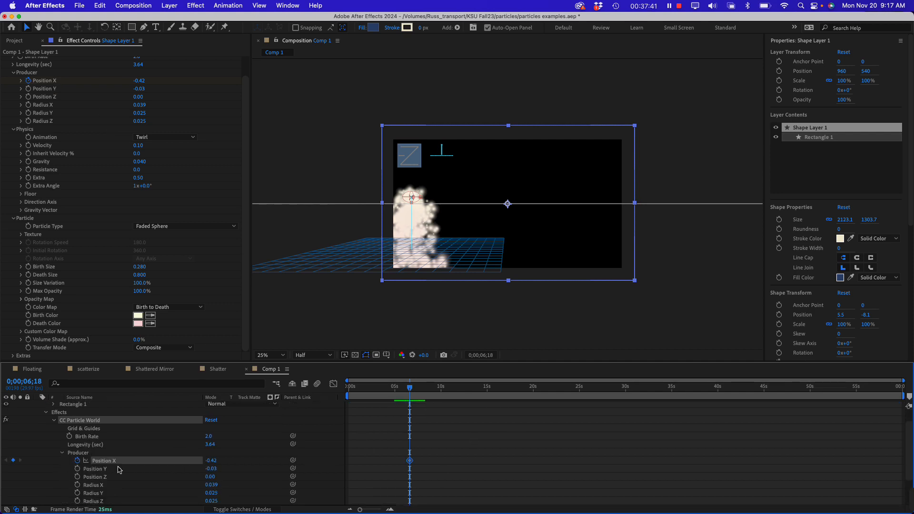
{"action": "scroll", "coordinate": [182, 477], "scroll_direction": "down", "scroll_amount": 4}
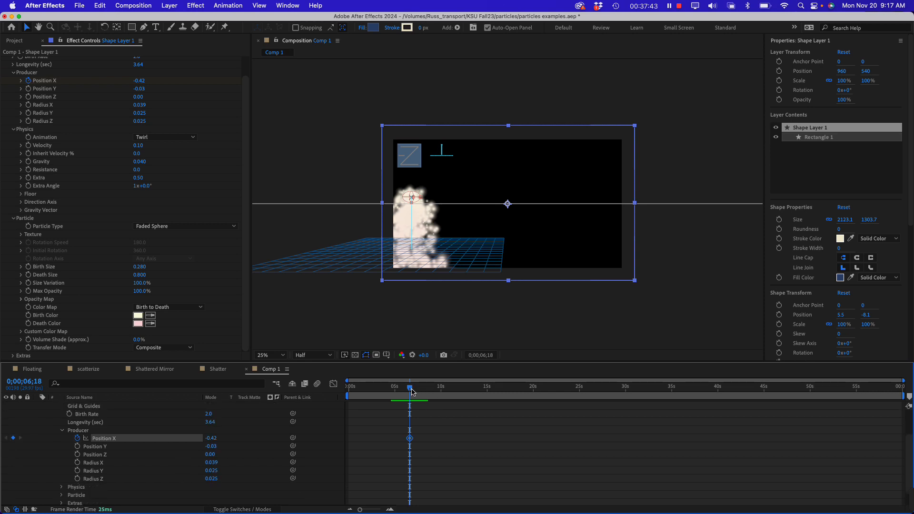
{"action": "left_click_drag", "start_coordinate": [412, 392], "coordinate": [453, 404]}
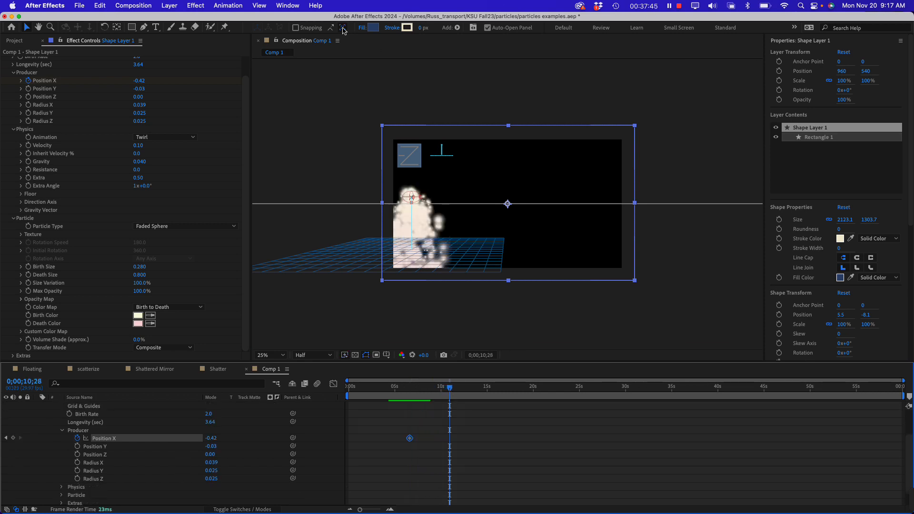
{"action": "left_click_drag", "start_coordinate": [141, 82], "coordinate": [193, 85]}
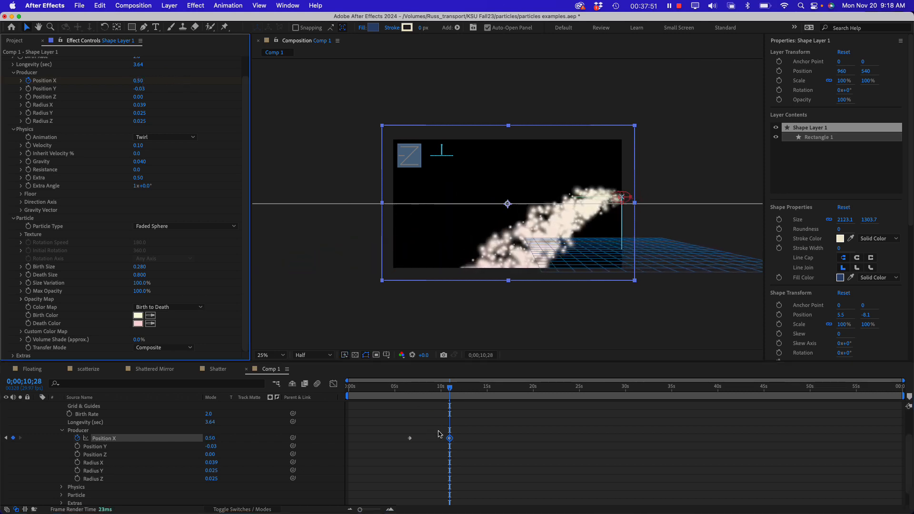
Shift both Position X keyframes earlier, to about 1 and 5 seconds, and review the moving emitter from the start
{"action": "mouse_move", "coordinate": [400, 431]}
{"action": "left_mouse_down"}
{"action": "mouse_move", "coordinate": [454, 446]}
{"action": "mouse_move", "coordinate": [396, 438]}
{"action": "left_mouse_up"}
{"action": "key", "text": "Home"}
{"action": "key", "text": "space"}
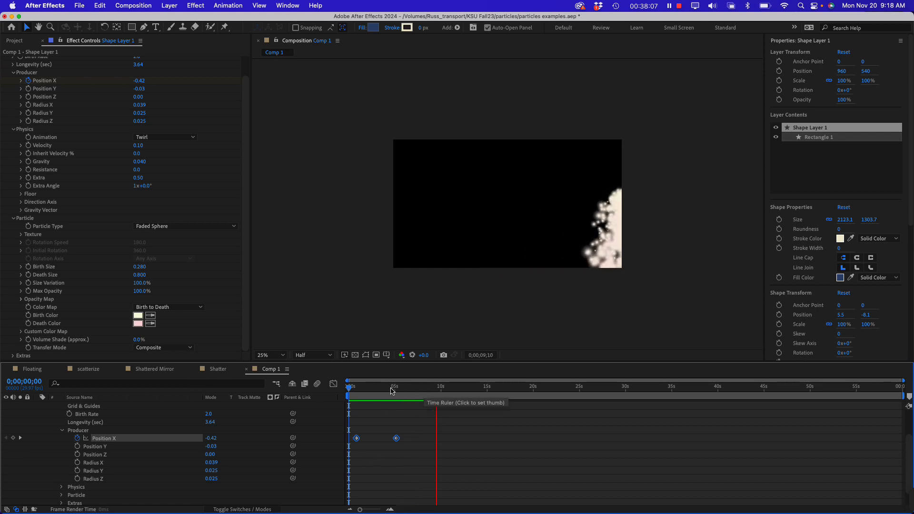
{"action": "left_click", "coordinate": [367, 389]}
{"action": "left_click_drag", "start_coordinate": [367, 388], "coordinate": [389, 395]}
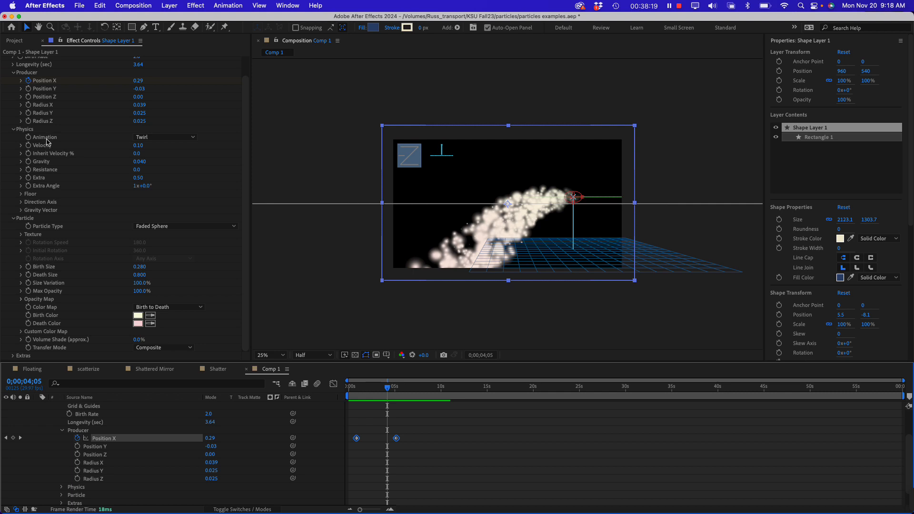
Set the particles' Physics Gravity to 0 and preview from the composition's start
{"action": "left_click", "coordinate": [140, 161]}
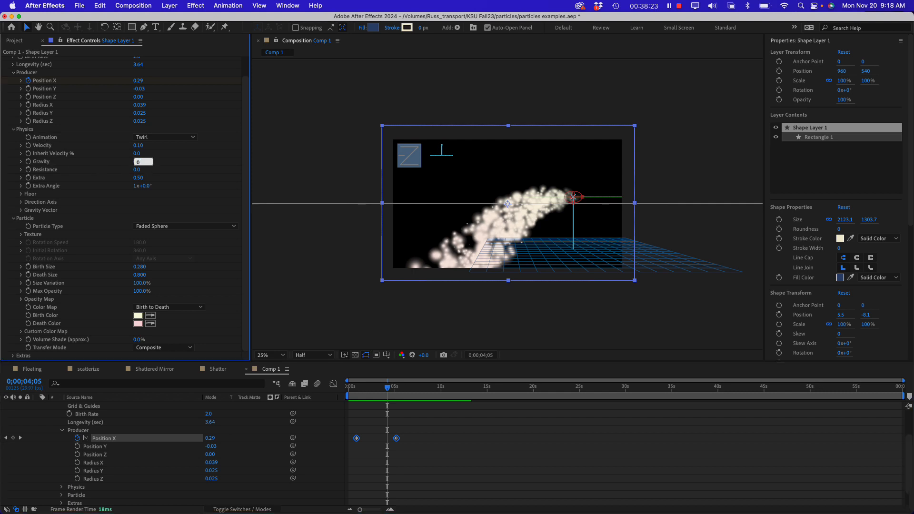
{"action": "key", "text": "Return"}
{"action": "left_click_drag", "start_coordinate": [395, 398], "coordinate": [341, 400]}
{"action": "key", "text": "space"}
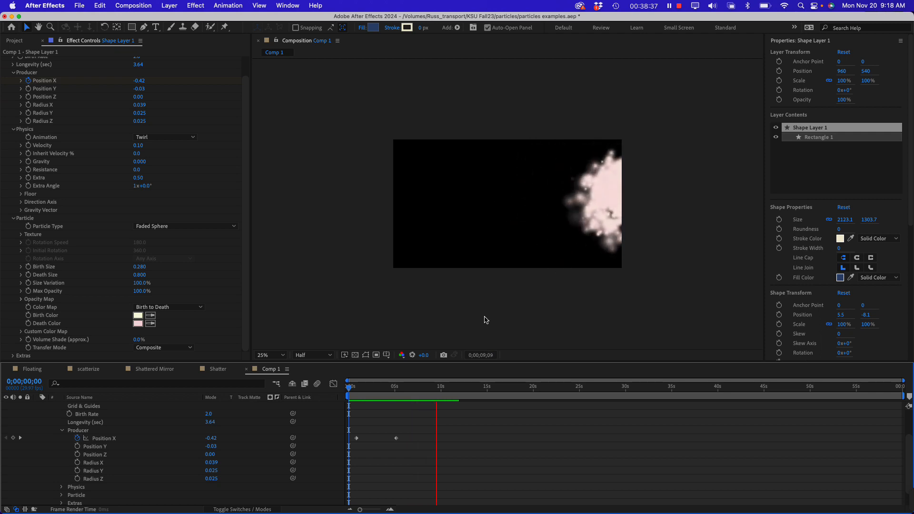
Move the first Position X keyframe to 0;00;00;05, change its value to -0.68 so the emitter starts off-frame, and replay
{"action": "key", "text": "space"}
{"action": "left_click_drag", "start_coordinate": [419, 389], "coordinate": [351, 391]}
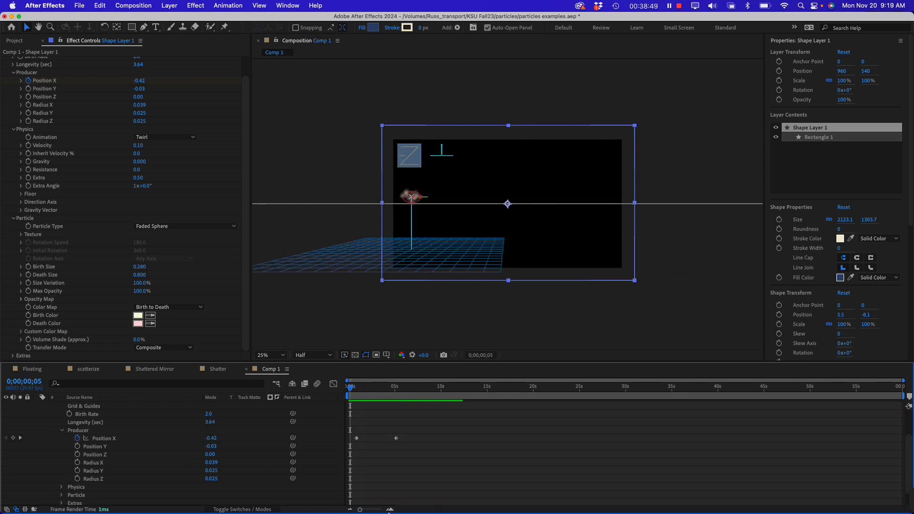
{"action": "left_click", "coordinate": [356, 439]}
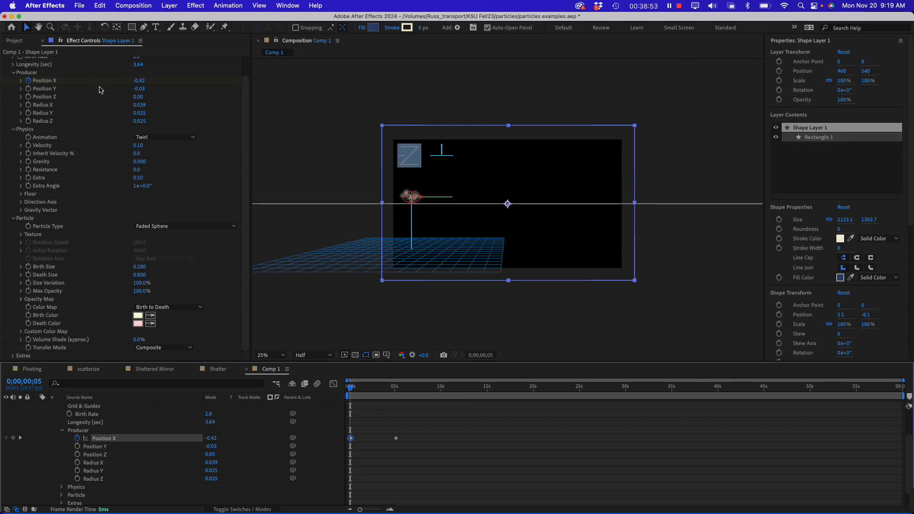
{"action": "left_click_drag", "start_coordinate": [140, 83], "coordinate": [127, 82]}
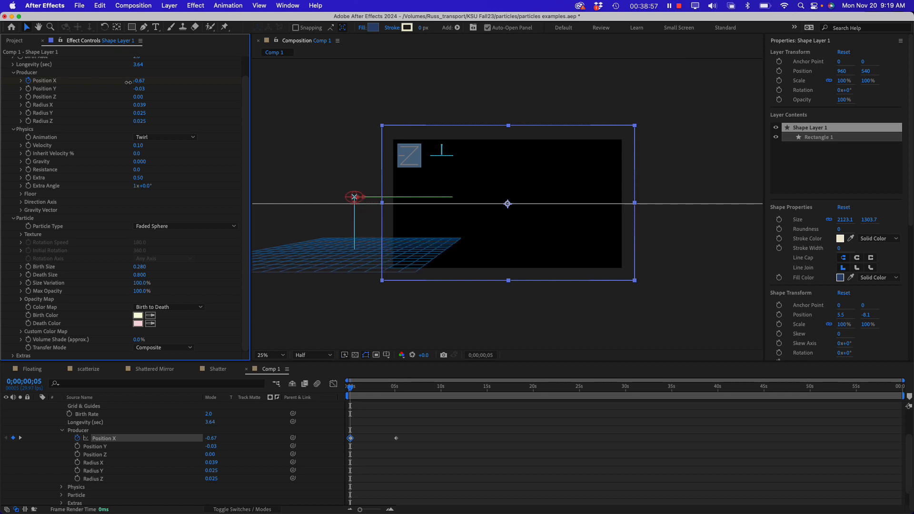
{"action": "left_click_drag", "start_coordinate": [352, 391], "coordinate": [328, 385]}
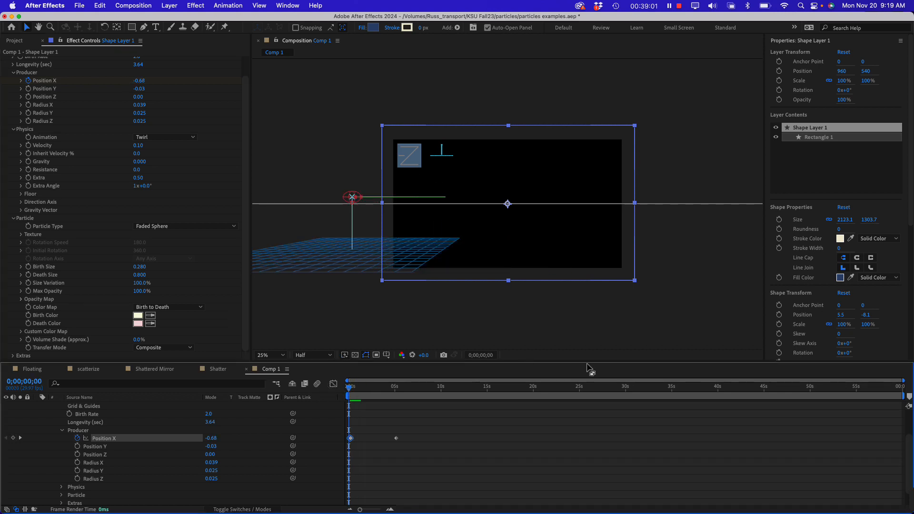
{"action": "key", "text": "space"}
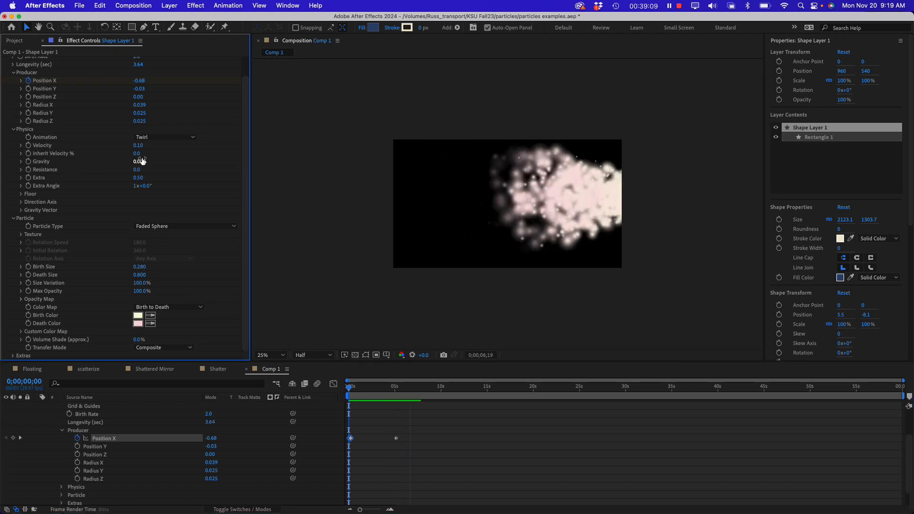
Raise the Physics Inherit Velocity % to 51 and replay the animation from the start
{"action": "left_click_drag", "start_coordinate": [139, 155], "coordinate": [168, 154]}
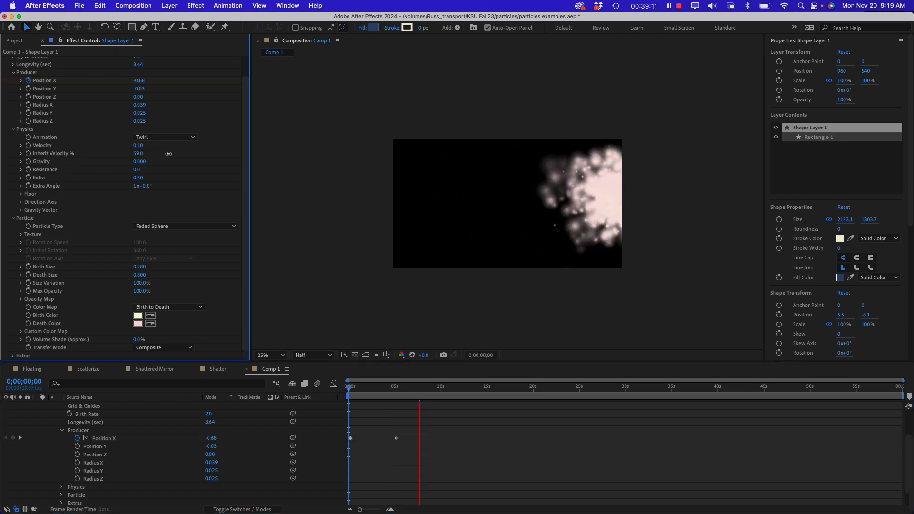
{"action": "left_click", "coordinate": [353, 390]}
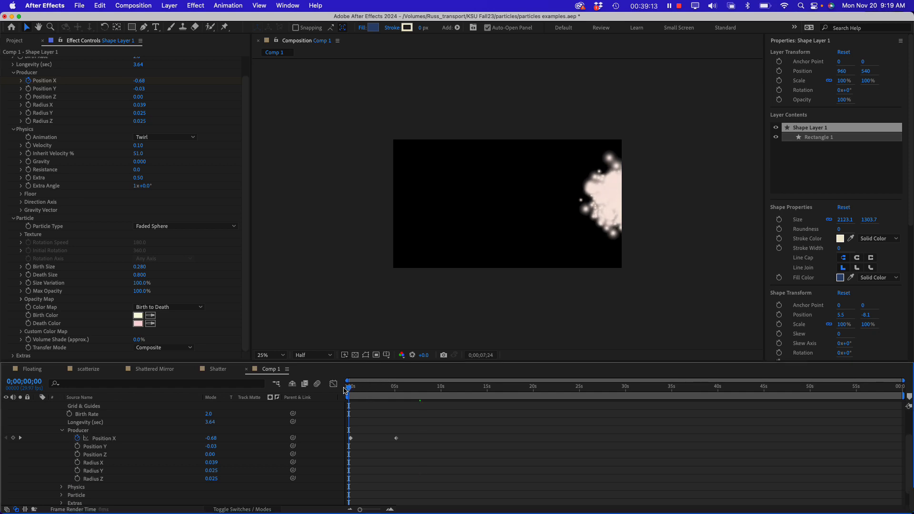
{"action": "left_click_drag", "start_coordinate": [353, 389], "coordinate": [346, 390]}
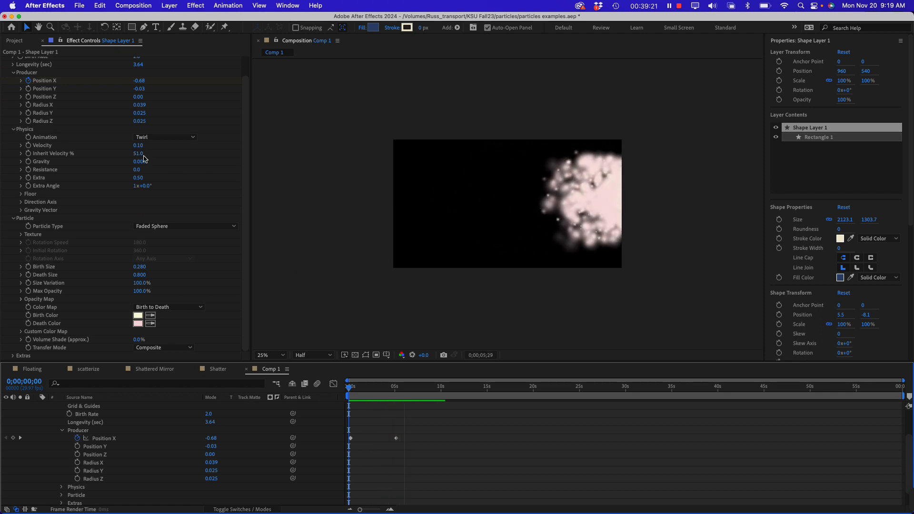
Lower the Physics Inherit Velocity % to 17 and preview the particle trail from the composition's start
{"action": "left_click_drag", "start_coordinate": [141, 154], "coordinate": [124, 154]}
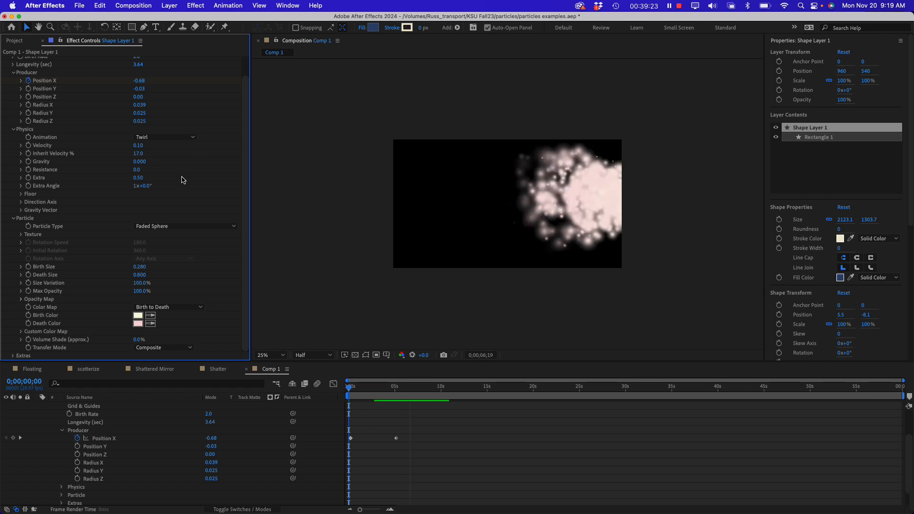
{"action": "left_click", "coordinate": [350, 388]}
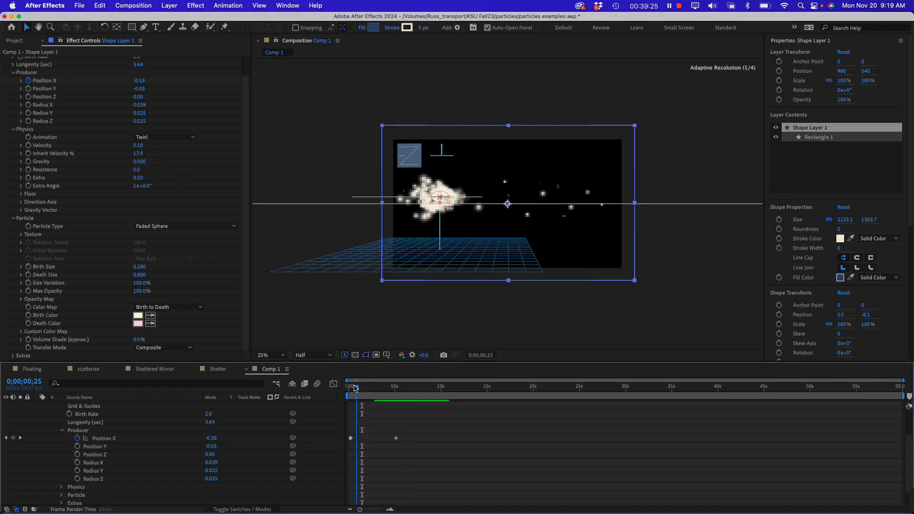
{"action": "key", "text": "space"}
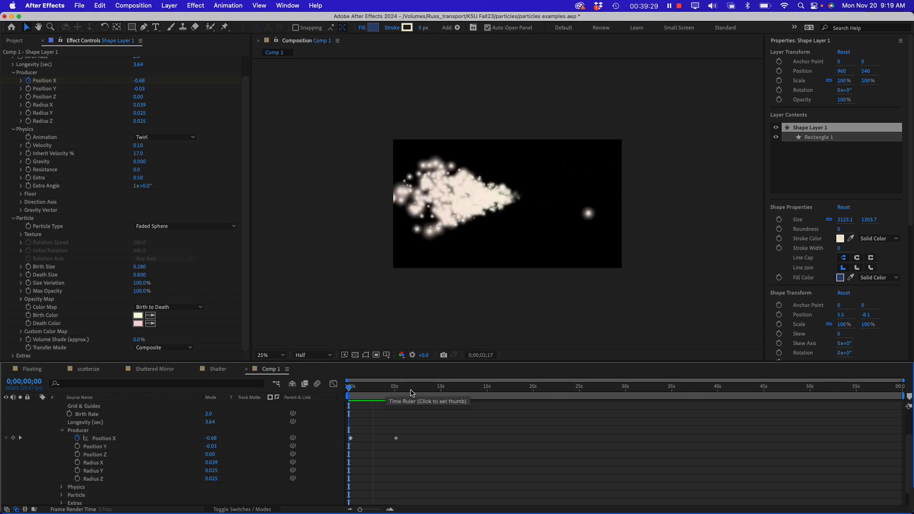
{"action": "key", "text": "space"}
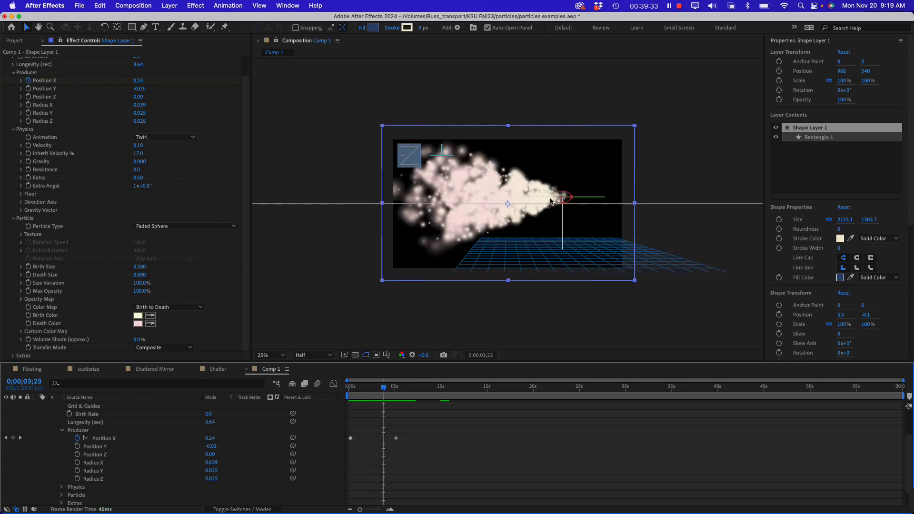
Delete the producer's Position X keyframes and return the playhead to the composition's start
{"action": "left_click_drag", "start_coordinate": [424, 430], "coordinate": [344, 445]}
{"action": "left_click_drag", "start_coordinate": [383, 388], "coordinate": [329, 388]}
{"action": "left_click_drag", "start_coordinate": [429, 435], "coordinate": [320, 441]}
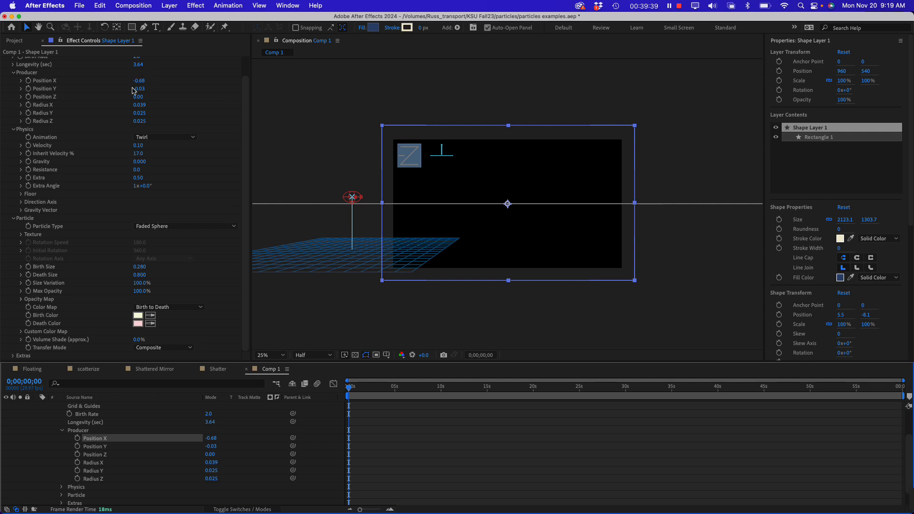
Set the producer's Position X to 0.01 and Position Y to -0.32, widen Radius X to 0.625, and check around 0;00;03;18
{"action": "mouse_move", "coordinate": [138, 81]}
{"action": "left_mouse_down"}
{"action": "mouse_move", "coordinate": [174, 86]}
{"action": "mouse_move", "coordinate": [150, 88]}
{"action": "left_mouse_up"}
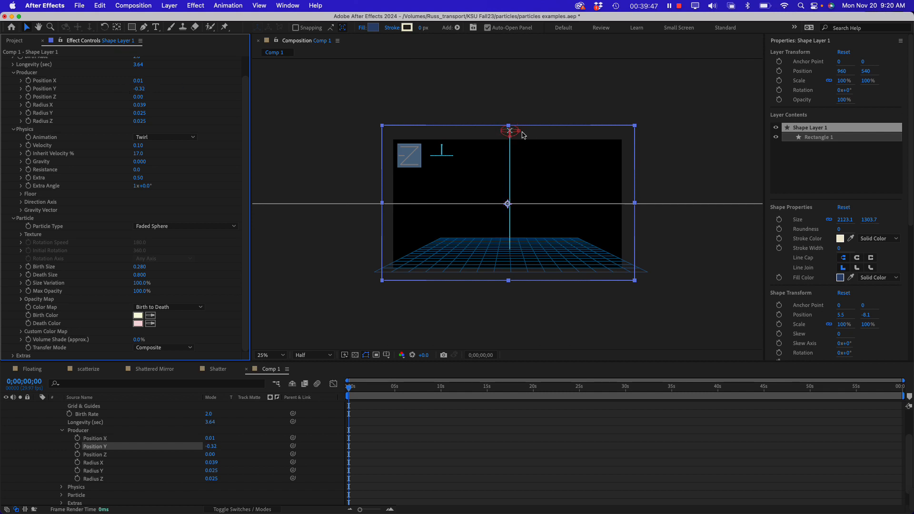
{"action": "left_click_drag", "start_coordinate": [519, 134], "coordinate": [654, 144]}
{"action": "left_click", "coordinate": [381, 390]}
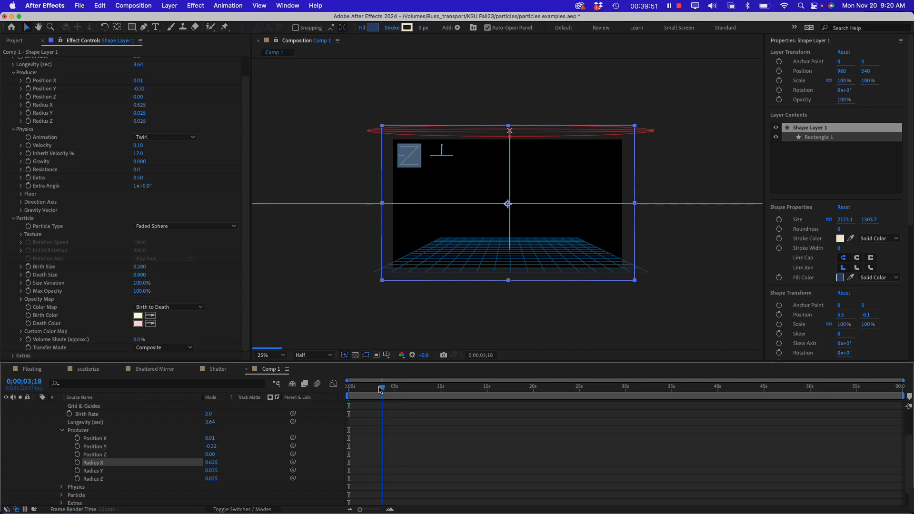
Preview the particles from the overhead emitter and set the Physics Gravity to 0.3
{"action": "key", "text": "space"}
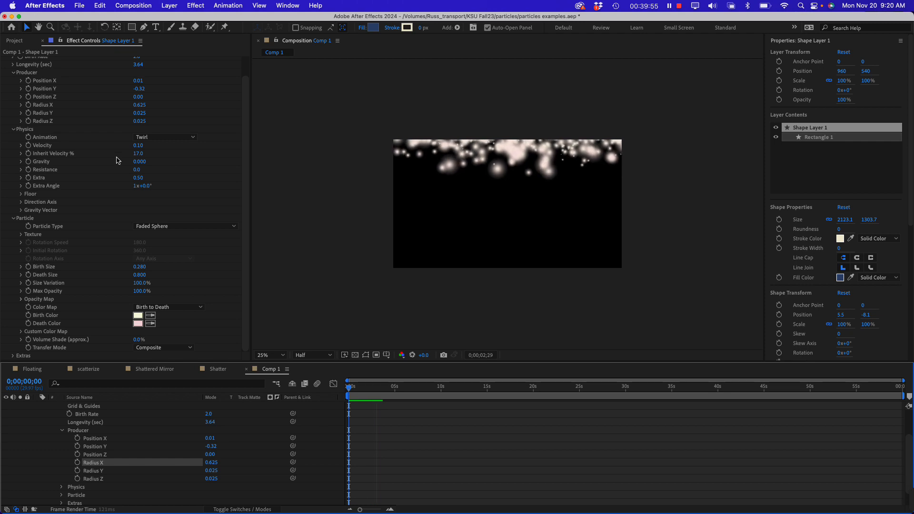
{"action": "left_click", "coordinate": [140, 162]}
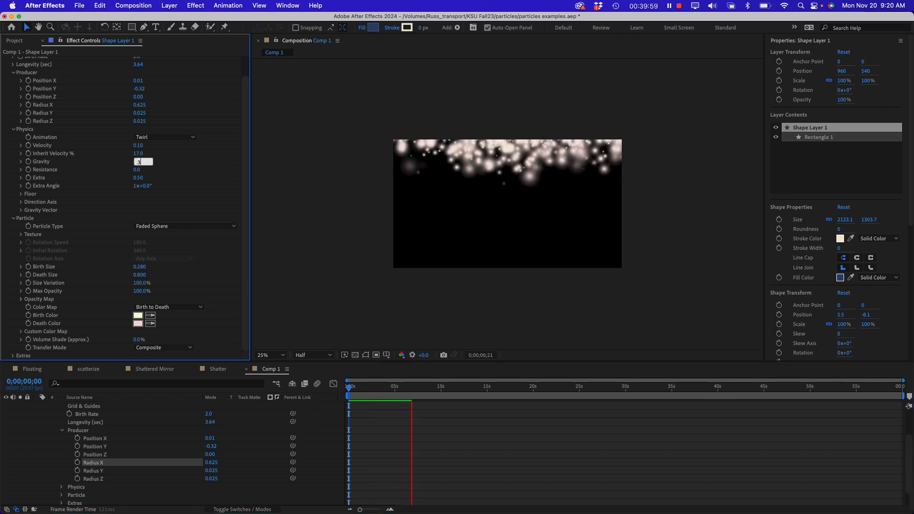
{"action": "type", "text": ".3"}
{"action": "key", "text": "Return"}
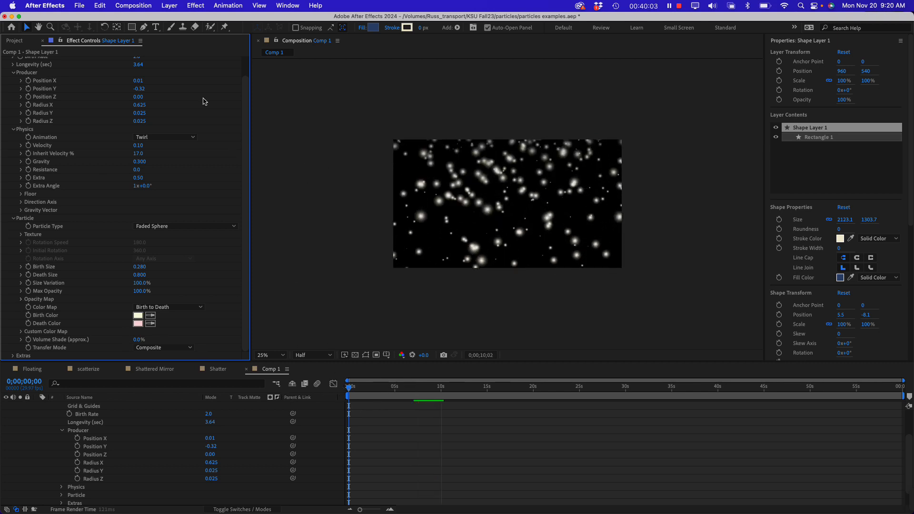
Set the Physics Gravity to 0.15 and check the particle fall around 0;00;03;07
{"action": "left_click", "coordinate": [140, 162]}
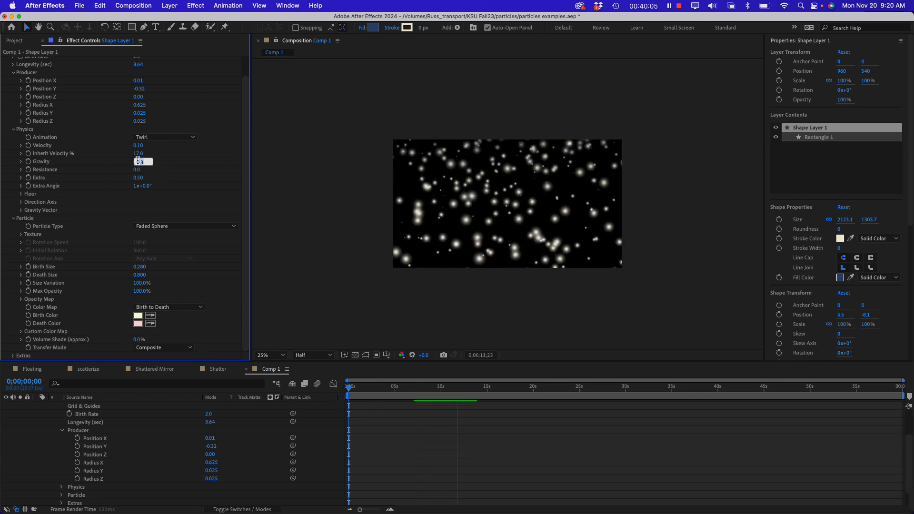
{"action": "type", "text": ".150"}
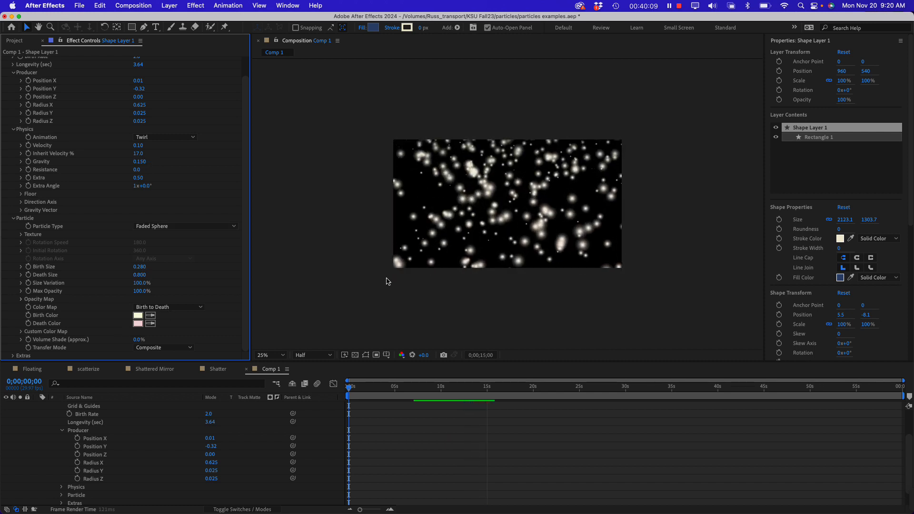
{"action": "mouse_move", "coordinate": [395, 392]}
{"action": "left_mouse_down"}
{"action": "mouse_move", "coordinate": [358, 391]}
{"action": "mouse_move", "coordinate": [379, 392]}
{"action": "left_mouse_up"}
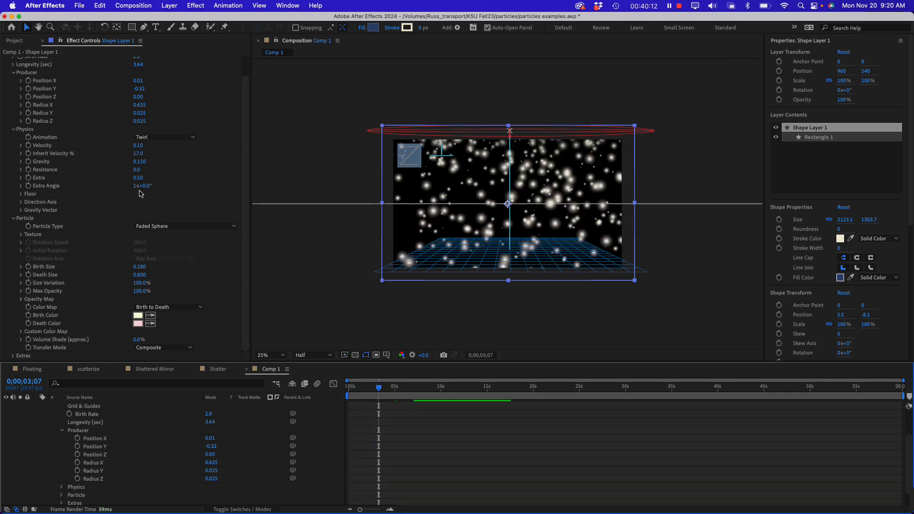
{"action": "left_click", "coordinate": [157, 138]}
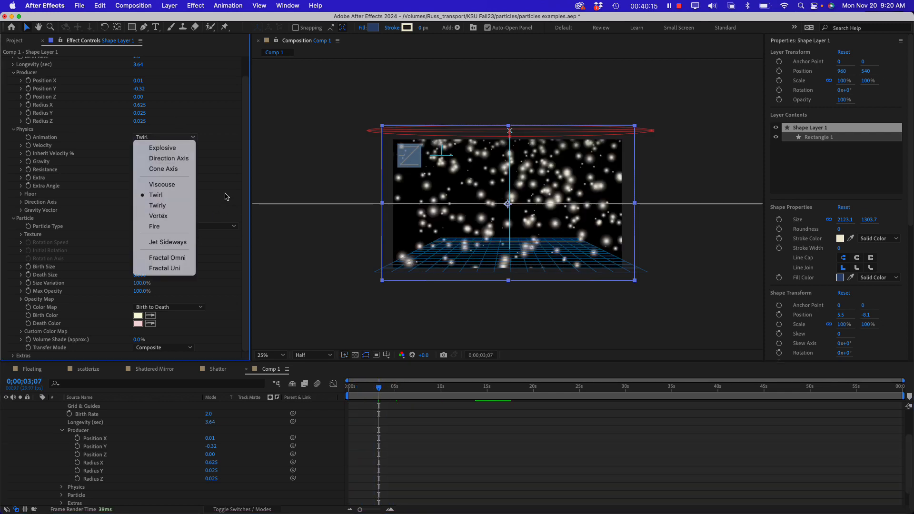
{"action": "left_click", "coordinate": [292, 247]}
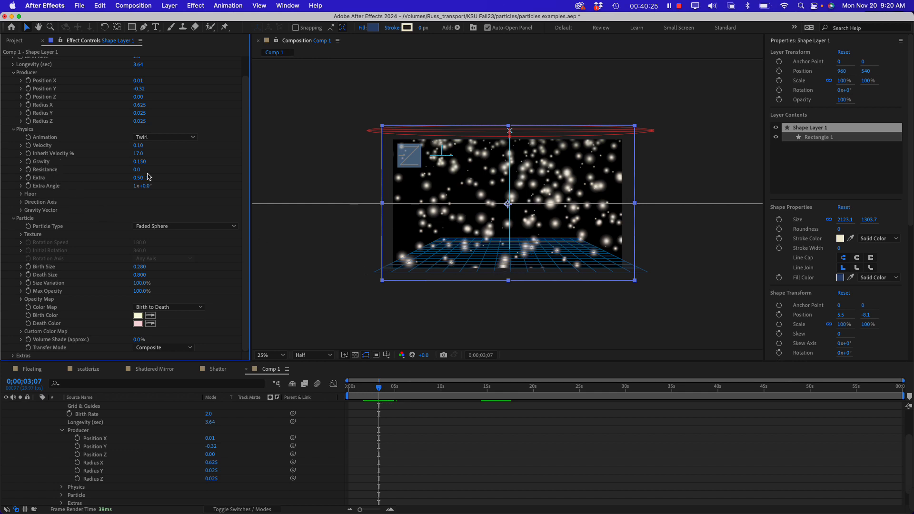
Try a Physics Resistance of 9.1, preview how the particles fall, and undo the change
{"action": "left_click_drag", "start_coordinate": [136, 169], "coordinate": [178, 171]}
{"action": "key", "text": "space"}
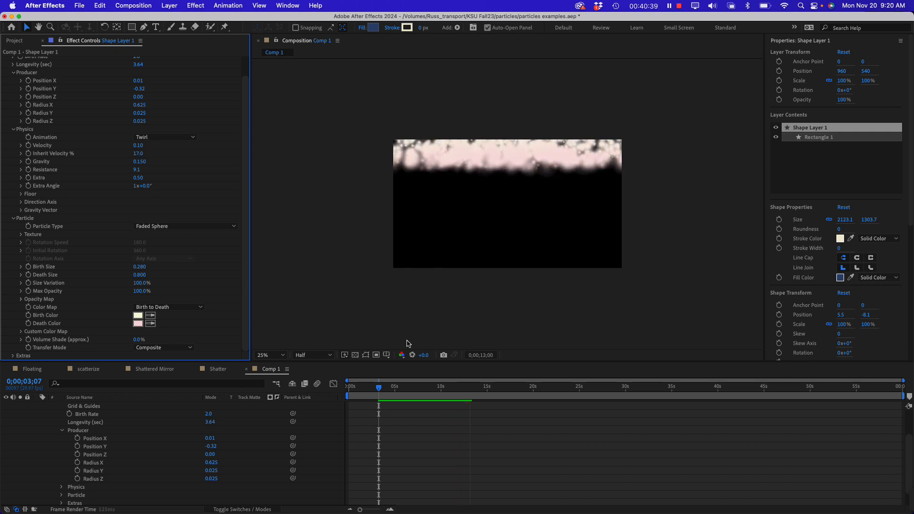
{"action": "key", "text": "space"}
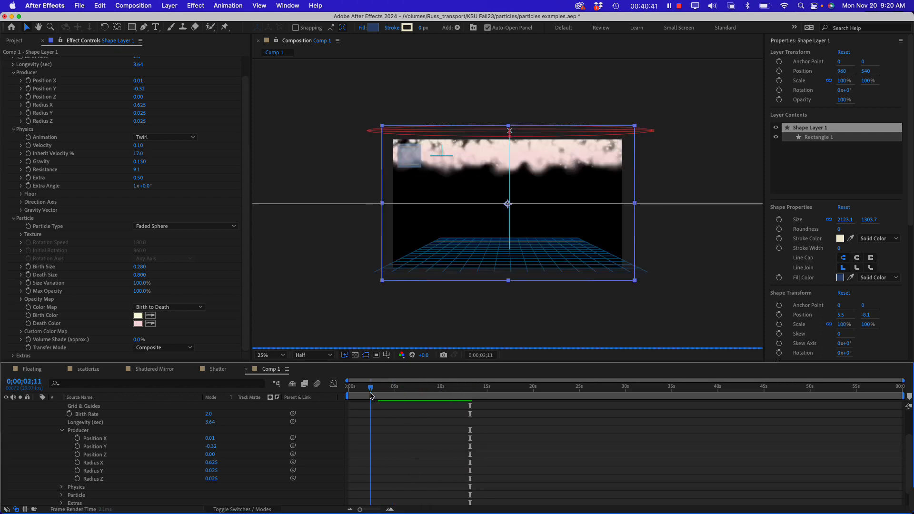
{"action": "left_click", "coordinate": [355, 387]}
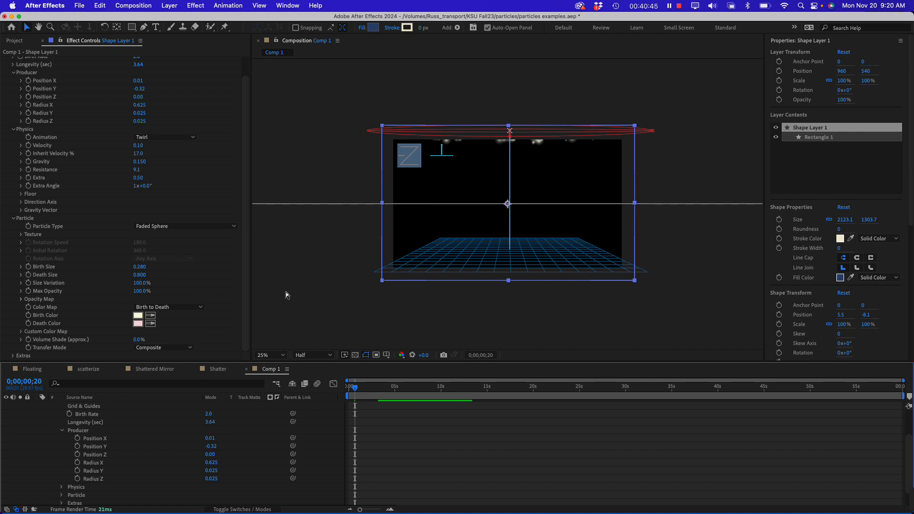
{"action": "key", "text": "super+z"}
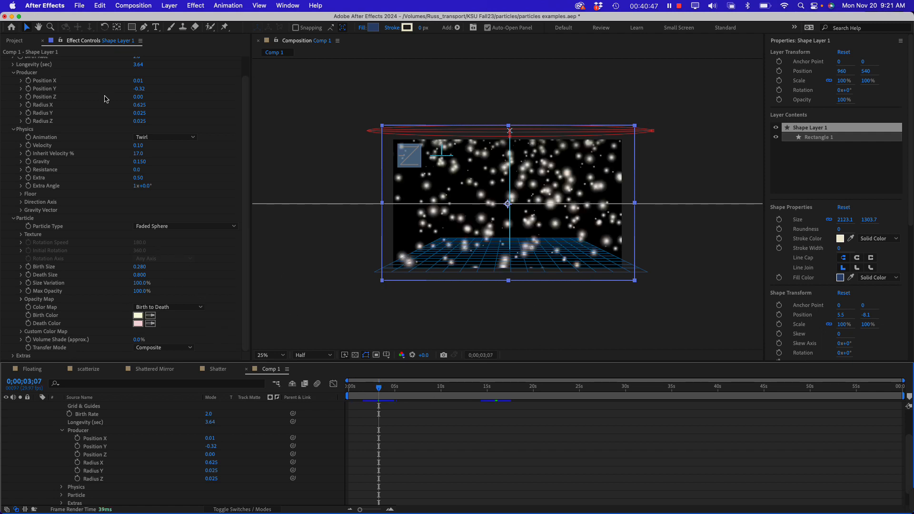
Collapse the Producer and Physics groups of CC Particle World, keeping the Particle settings open
{"action": "scroll", "coordinate": [19, 143], "scroll_direction": "up", "scroll_amount": 2}
{"action": "left_click", "coordinate": [13, 93]}
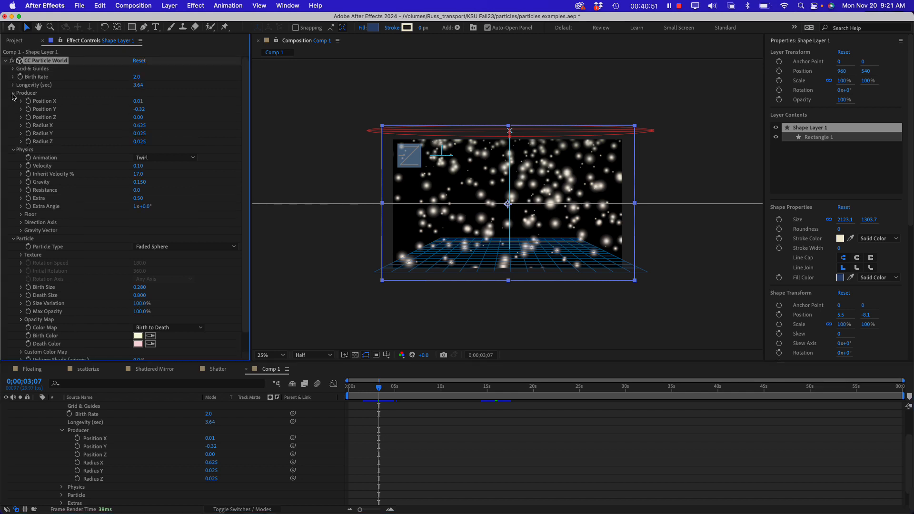
{"action": "left_click", "coordinate": [13, 101]}
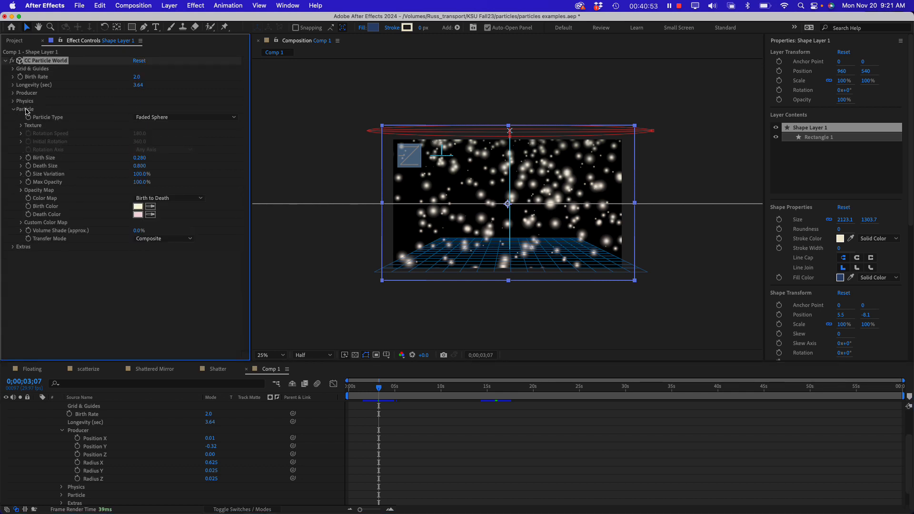
{"action": "left_click", "coordinate": [27, 114]}
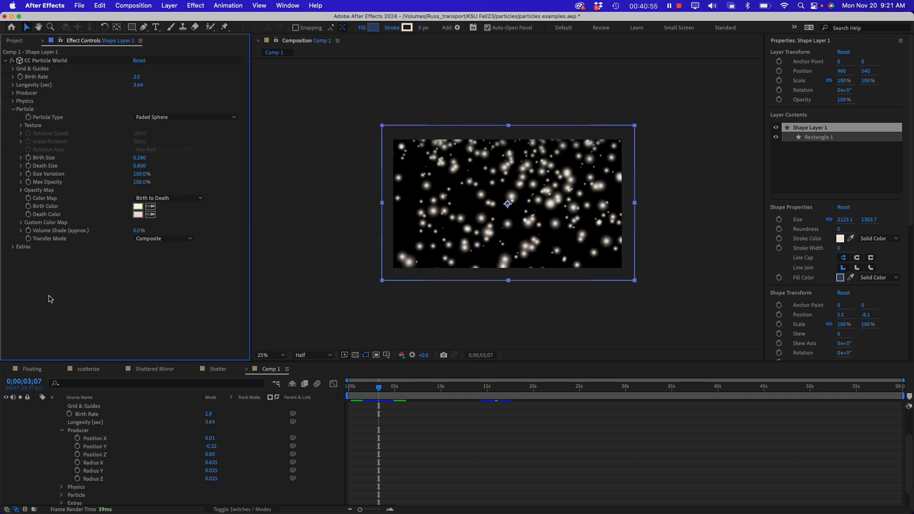
{"action": "right_click", "coordinate": [71, 289]}
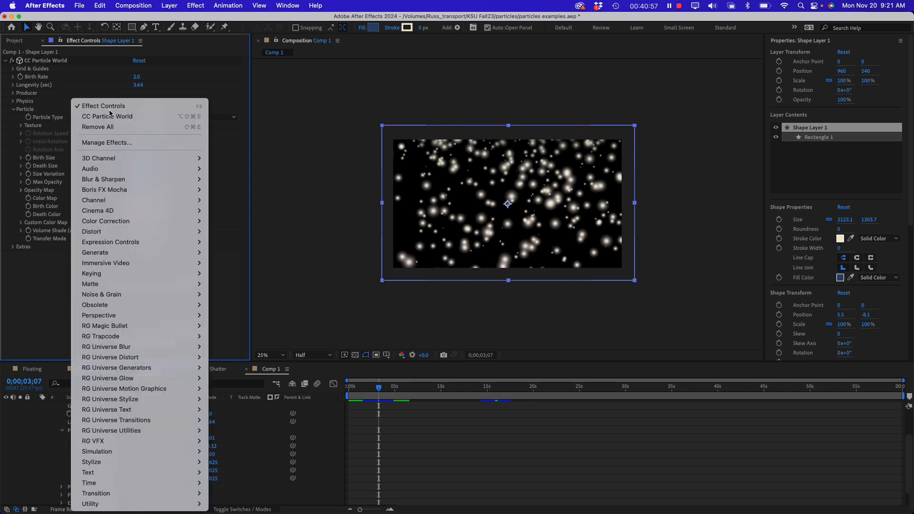
View the petal.ai footage from the project and return to the effect settings of Shape Layer 1
{"action": "left_click", "coordinate": [19, 43]}
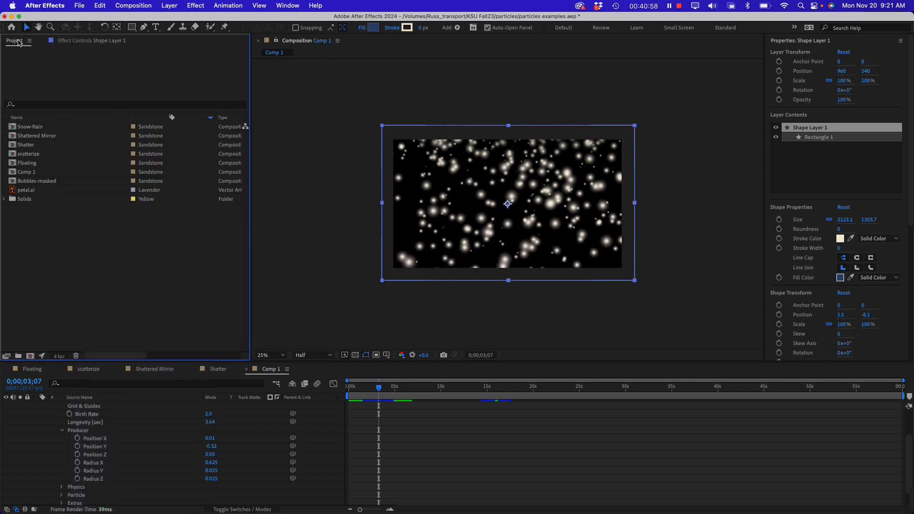
{"action": "double_click", "coordinate": [19, 190]}
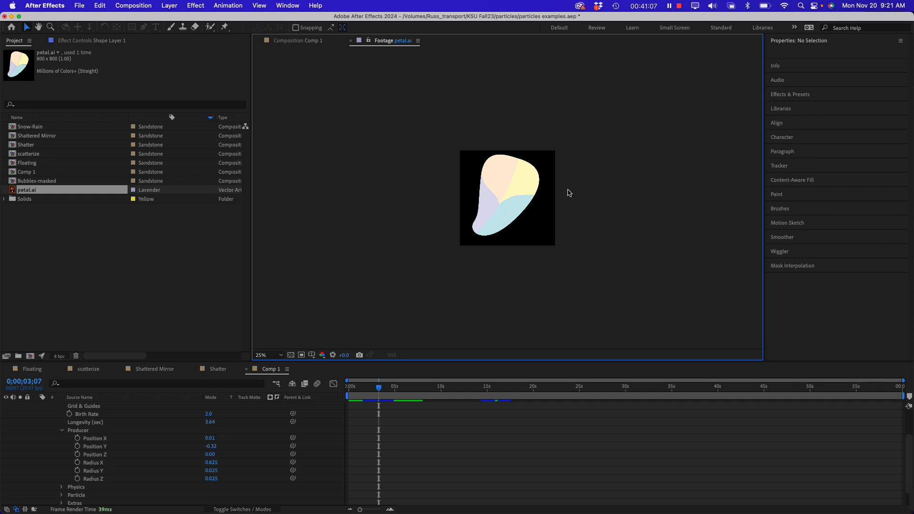
{"action": "left_click", "coordinate": [101, 269]}
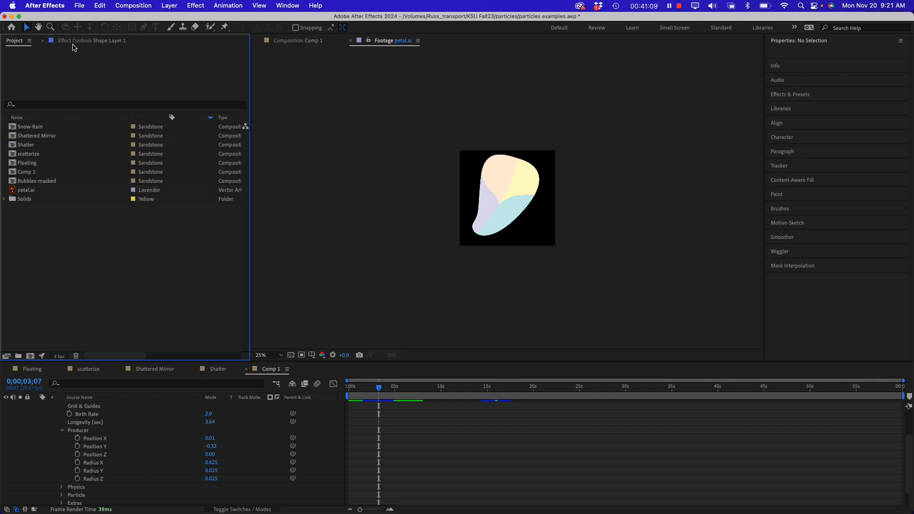
{"action": "left_click", "coordinate": [73, 44]}
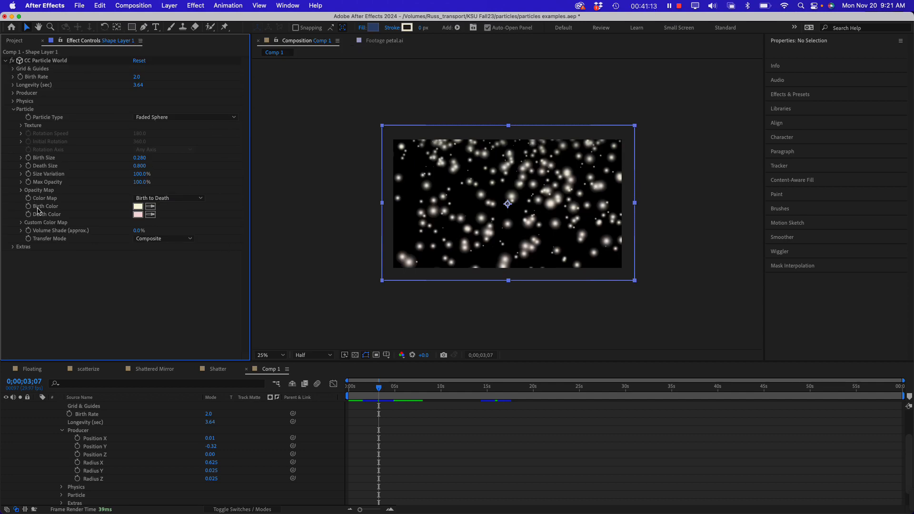
Change the Particle Type to Textured QuadPolygon and expand its Texture settings
{"action": "left_click", "coordinate": [176, 119]}
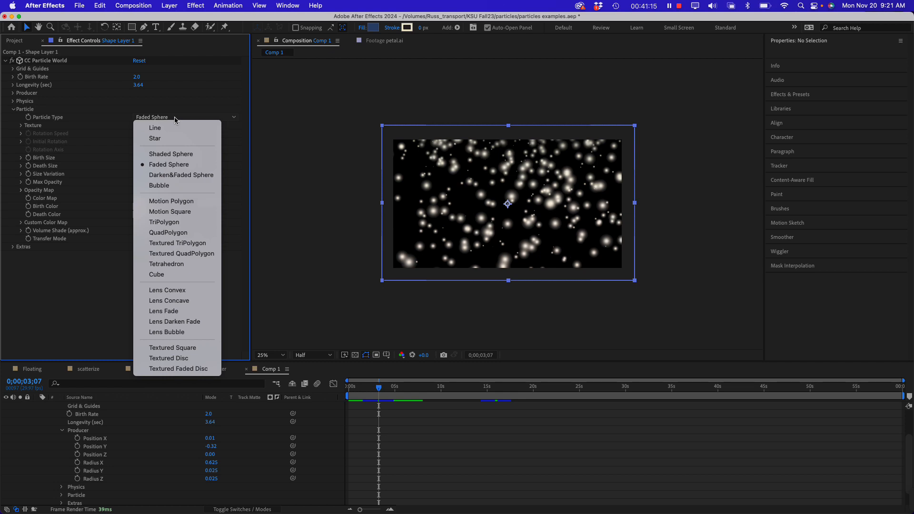
{"action": "left_click", "coordinate": [199, 256]}
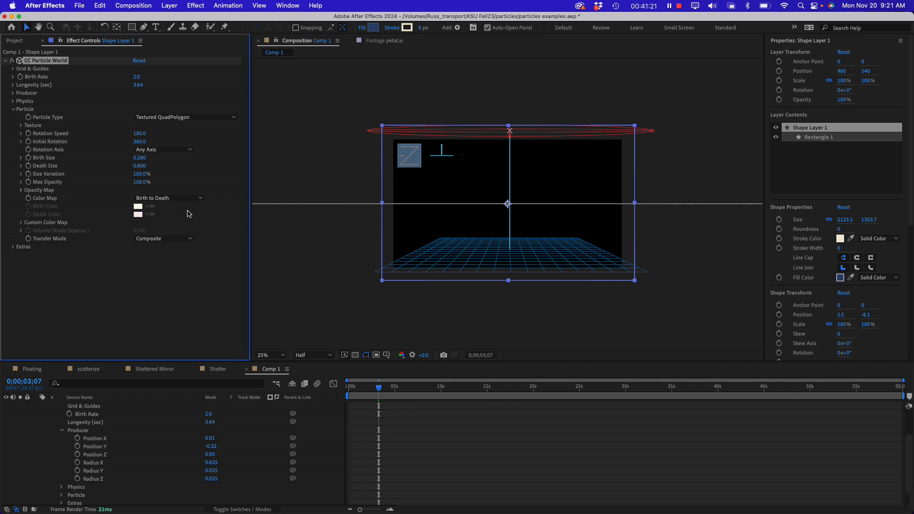
{"action": "left_click", "coordinate": [21, 126]}
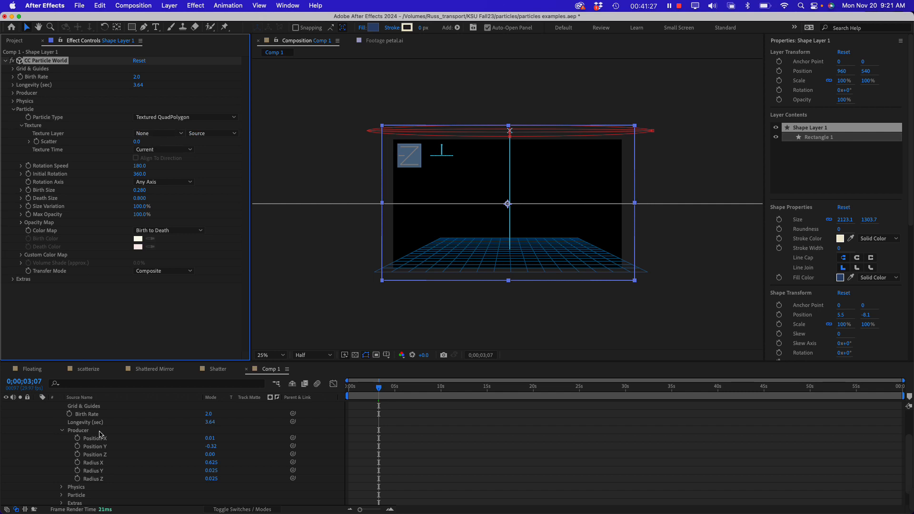
Collapse Shape Layer 1, add petal.ai beneath it in Comp 1, and hide the petal layer
{"action": "scroll", "coordinate": [89, 413], "scroll_direction": "up", "scroll_amount": 3}
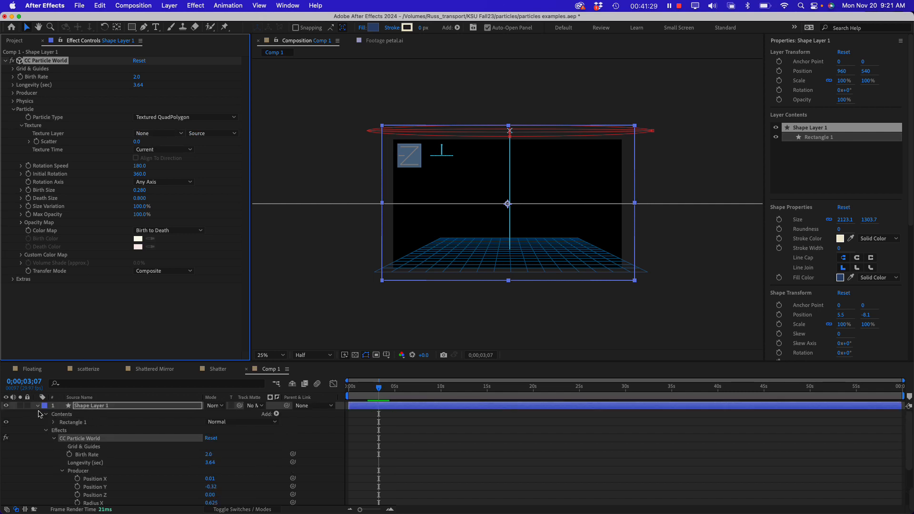
{"action": "left_click", "coordinate": [38, 406]}
{"action": "left_click", "coordinate": [41, 415]}
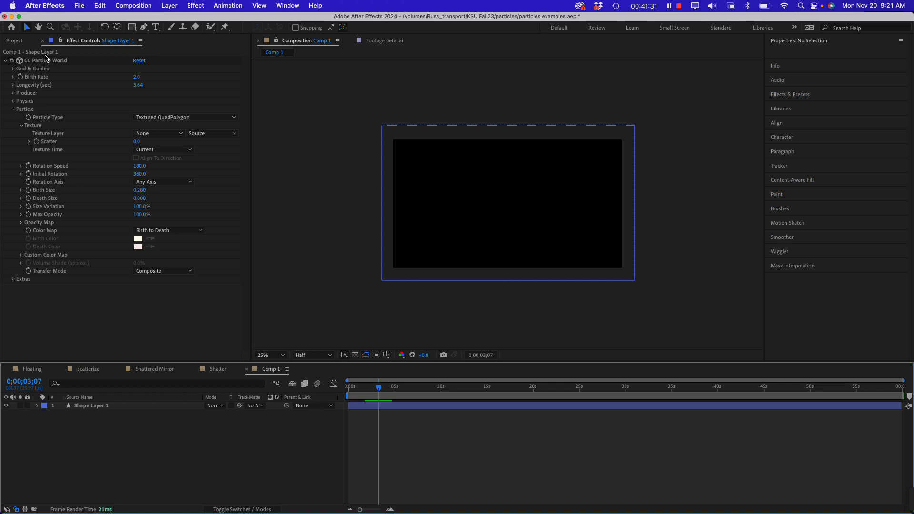
{"action": "left_click", "coordinate": [15, 42]}
{"action": "left_click_drag", "start_coordinate": [25, 194], "coordinate": [74, 452]}
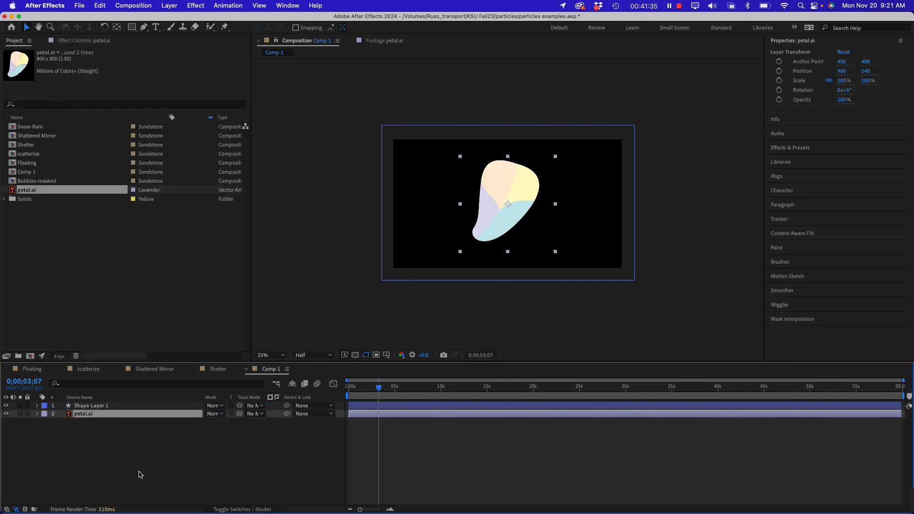
{"action": "left_click", "coordinate": [6, 414]}
{"action": "left_click", "coordinate": [79, 460]}
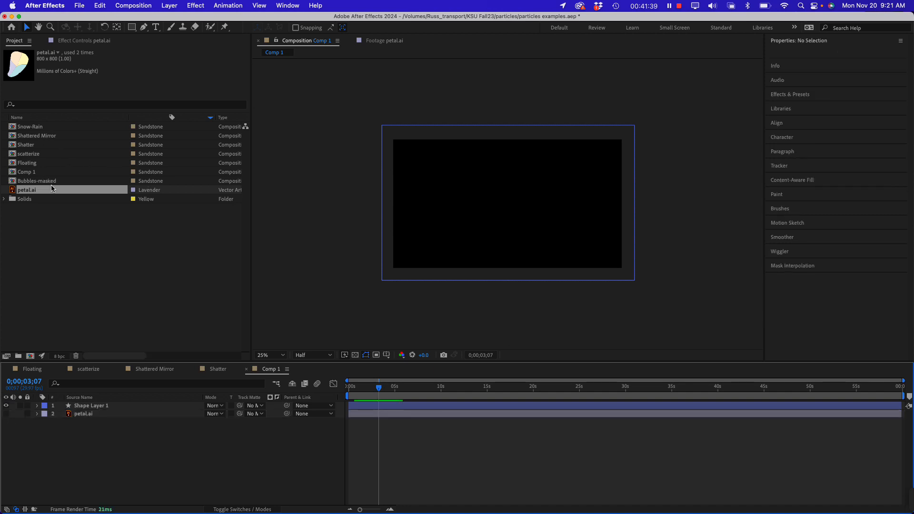
Assign petal.ai as the Texture Layer of Shape Layer 1's particles and preview the falling petals from the composition's start
{"action": "left_click", "coordinate": [90, 407]}
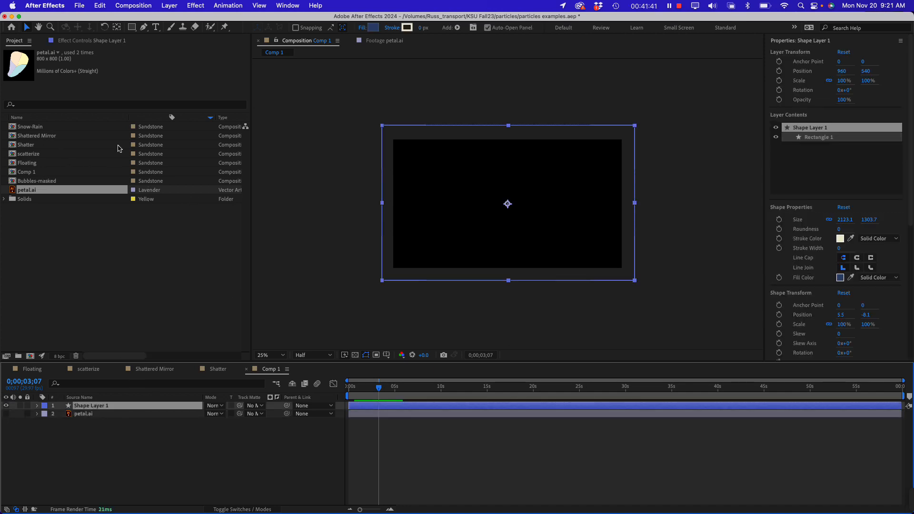
{"action": "left_click", "coordinate": [89, 41]}
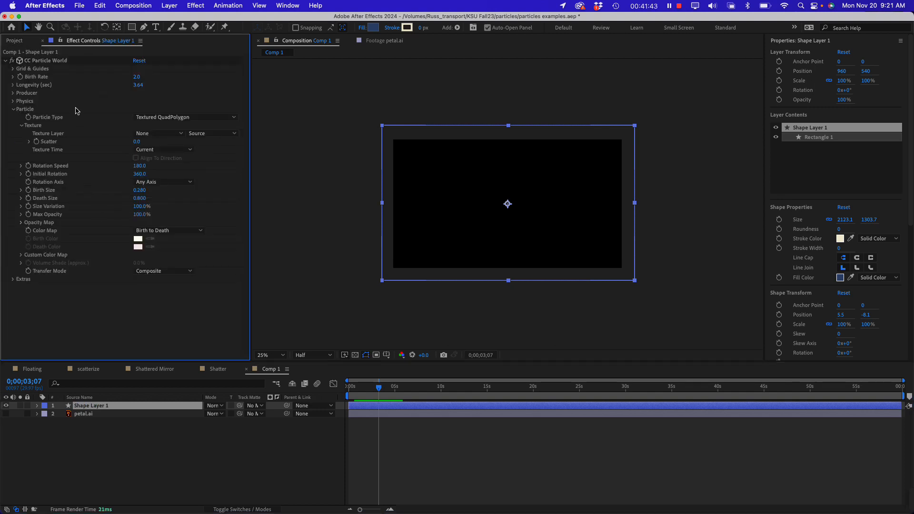
{"action": "left_click", "coordinate": [181, 135]}
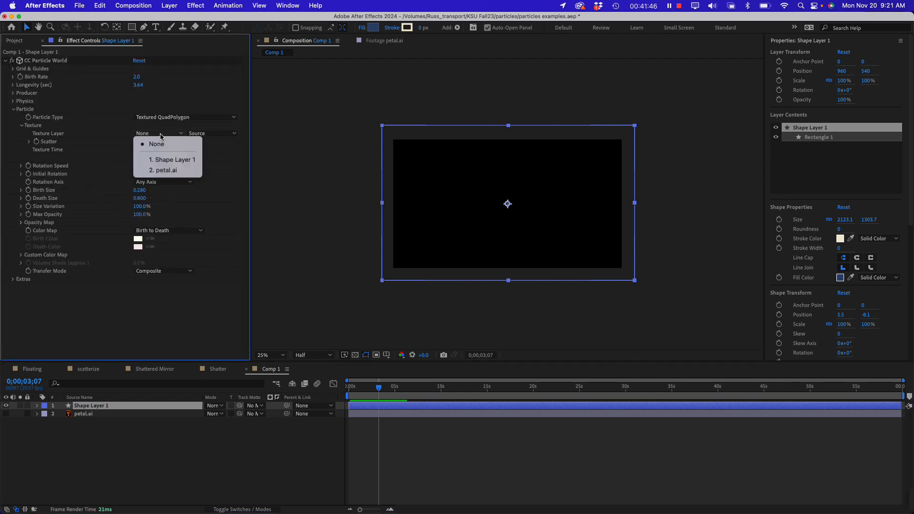
{"action": "left_click", "coordinate": [167, 170]}
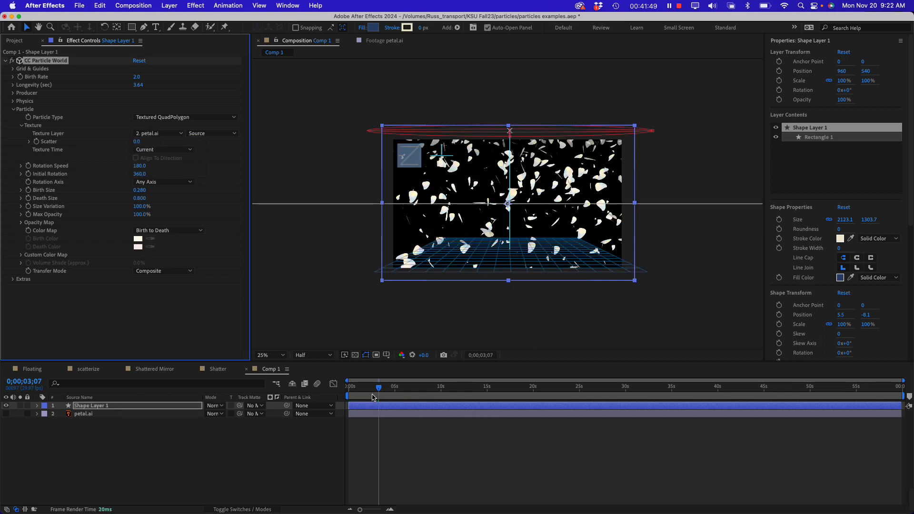
{"action": "key", "text": "Home"}
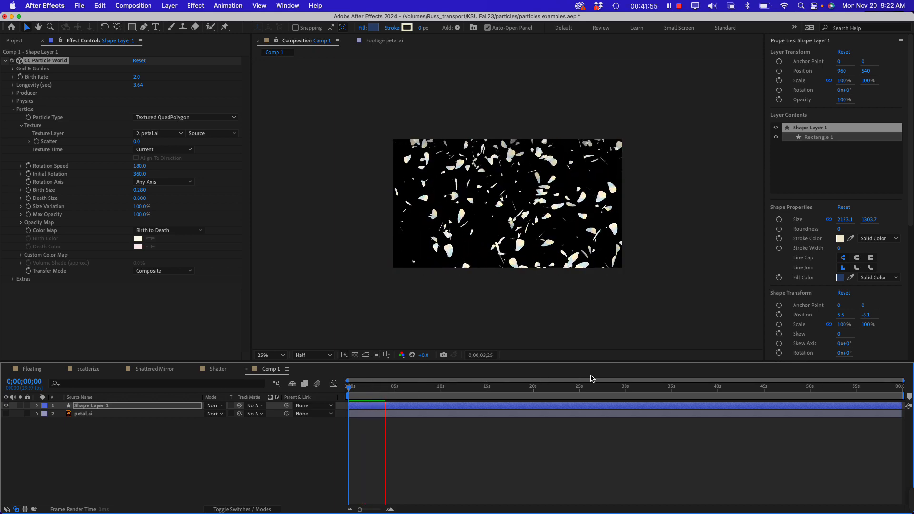
{"action": "key", "text": "space"}
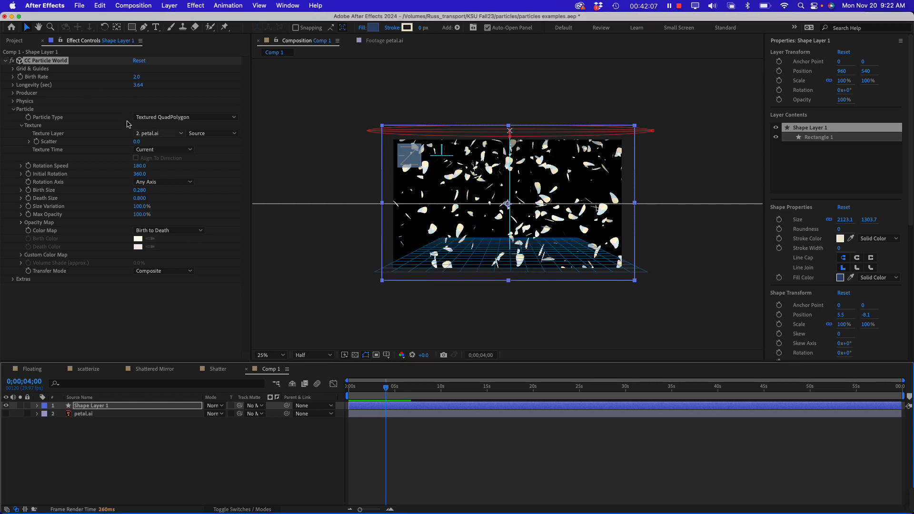
Collapse the Particle group and check the falling petals around 0;00;02;25
{"action": "left_click", "coordinate": [13, 110]}
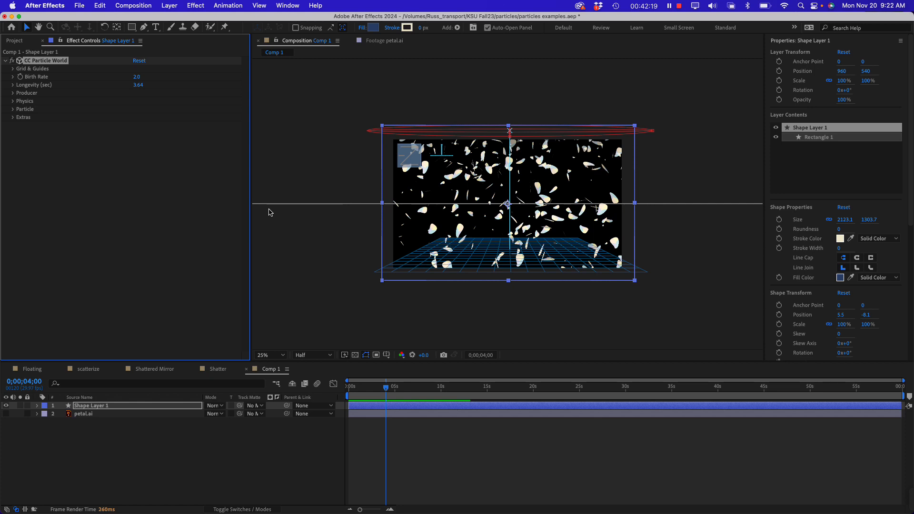
{"action": "left_click", "coordinate": [152, 223]}
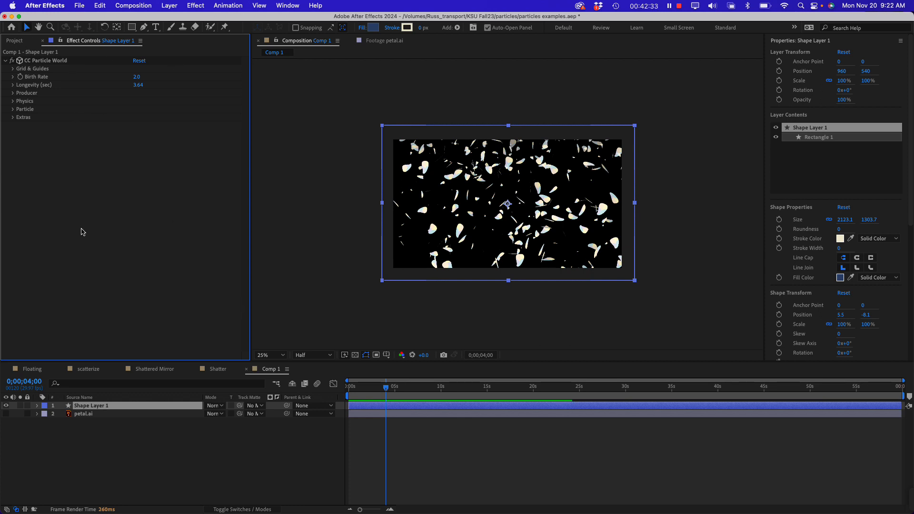
{"action": "mouse_move", "coordinate": [383, 390]}
{"action": "left_mouse_down"}
{"action": "mouse_move", "coordinate": [349, 389]}
{"action": "mouse_move", "coordinate": [376, 389]}
{"action": "left_mouse_up"}
{"action": "left_click", "coordinate": [131, 439]}
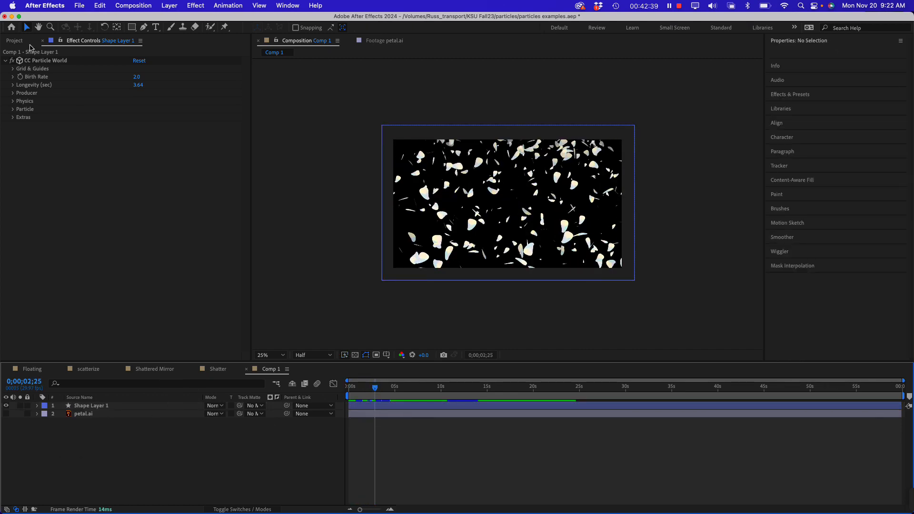
Open the Floating composition from the project and play it from its start
{"action": "left_click", "coordinate": [16, 41]}
{"action": "left_click", "coordinate": [72, 236]}
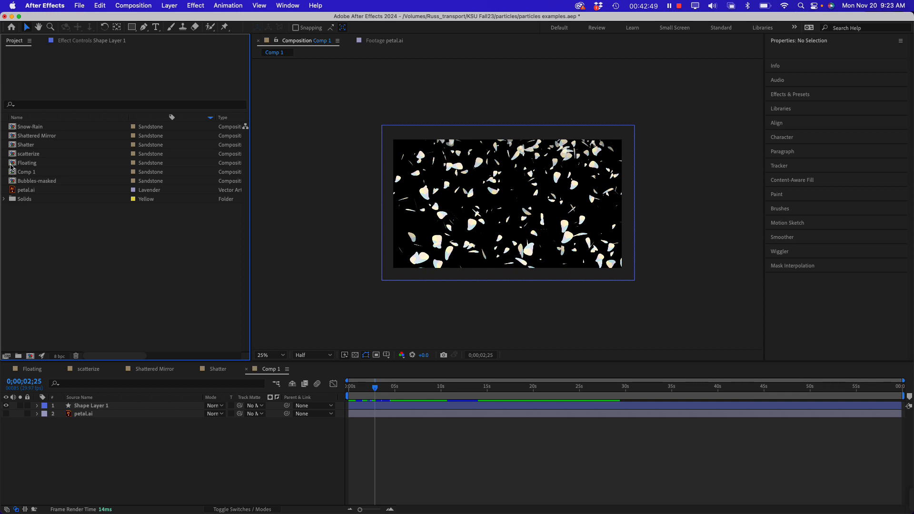
{"action": "left_click", "coordinate": [14, 164]}
{"action": "double_click", "coordinate": [13, 165]}
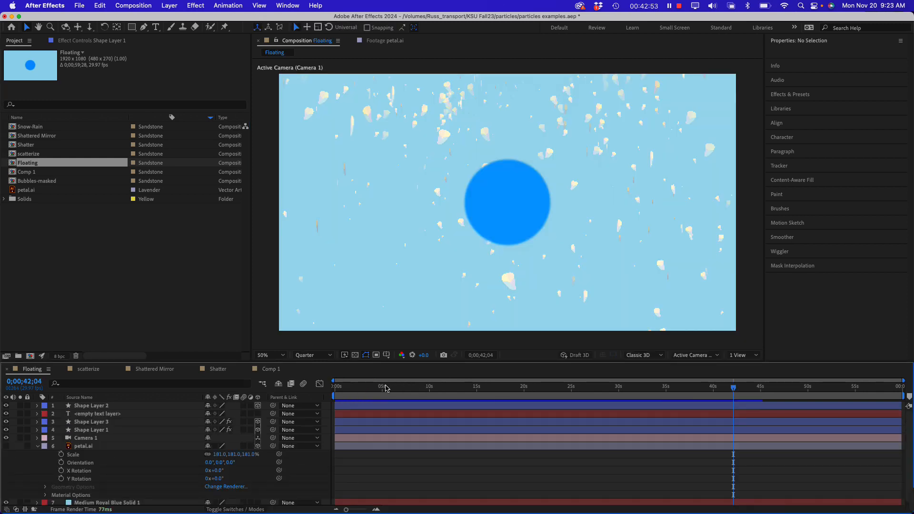
{"action": "key", "text": "Home"}
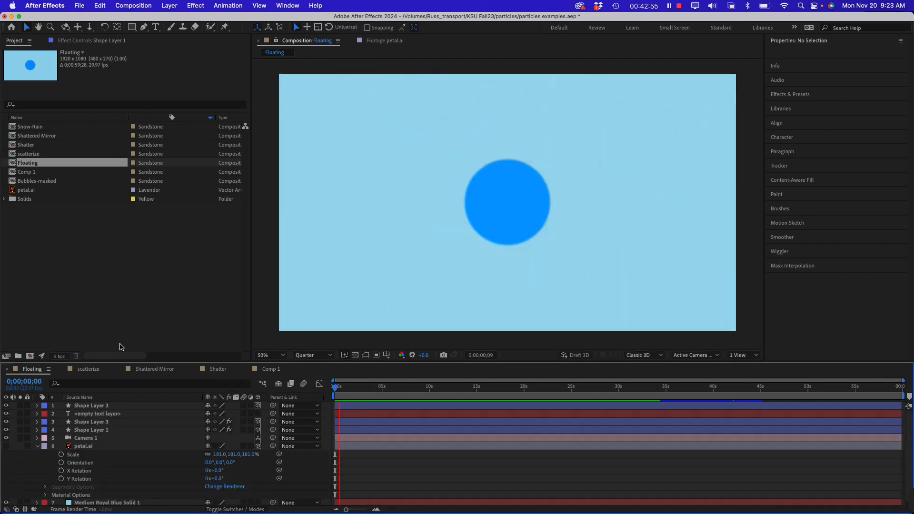
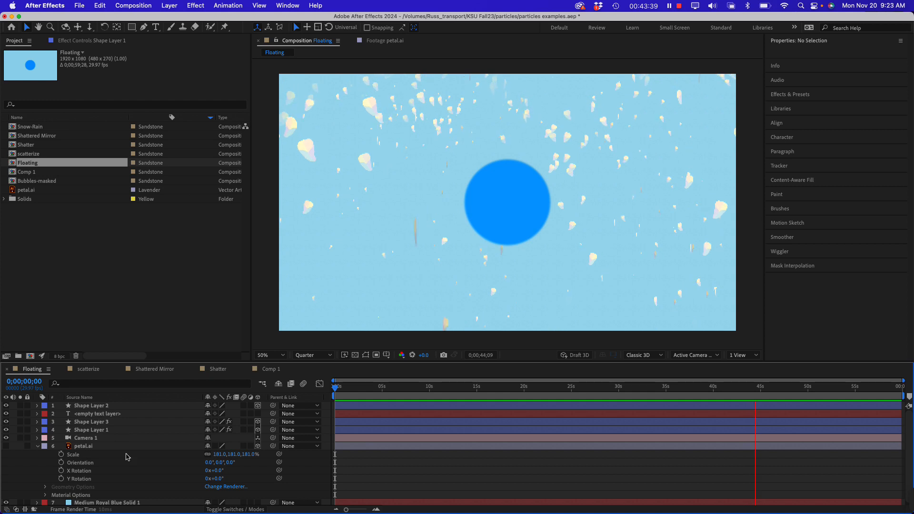
Show Shape Layer 1's CC Particle World settings and expand the Particle group to review its texture options
{"action": "left_click", "coordinate": [78, 431]}
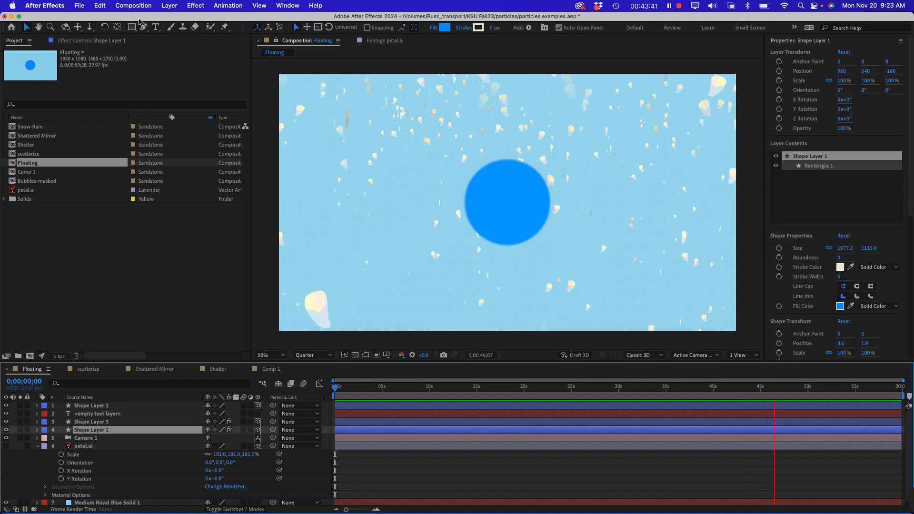
{"action": "left_click", "coordinate": [90, 41]}
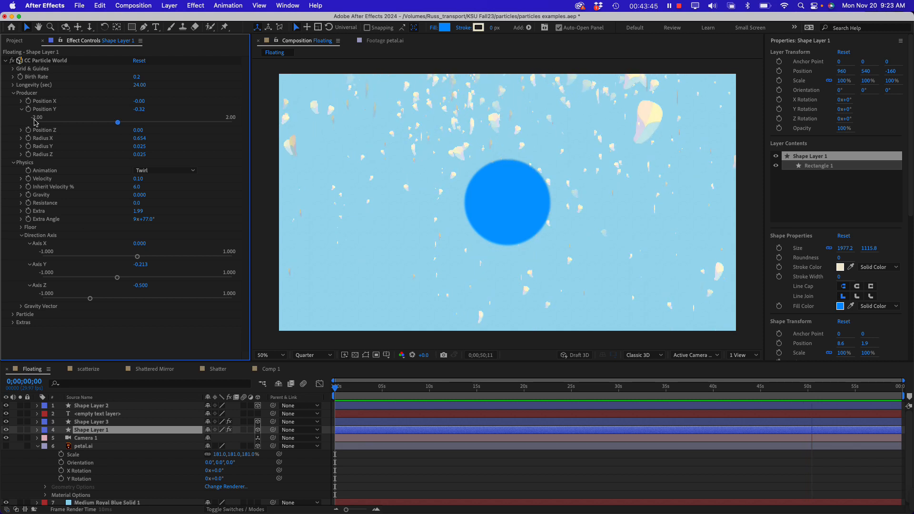
{"action": "left_click", "coordinate": [13, 314]}
{"action": "scroll", "coordinate": [103, 273], "scroll_direction": "down", "scroll_amount": 5}
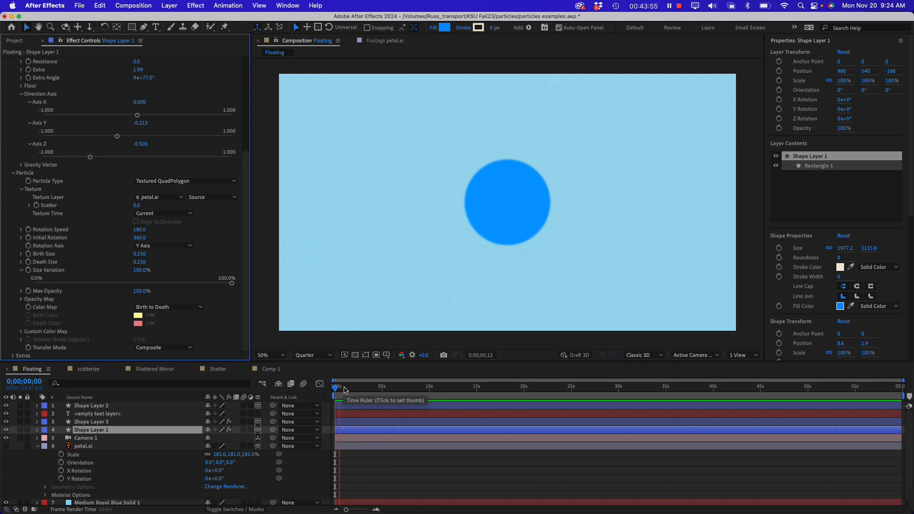
Preview the Floating composition from 0;00;01;09 and switch the viewer to 4 Views
{"action": "left_click", "coordinate": [348, 390]}
{"action": "key", "text": "space"}
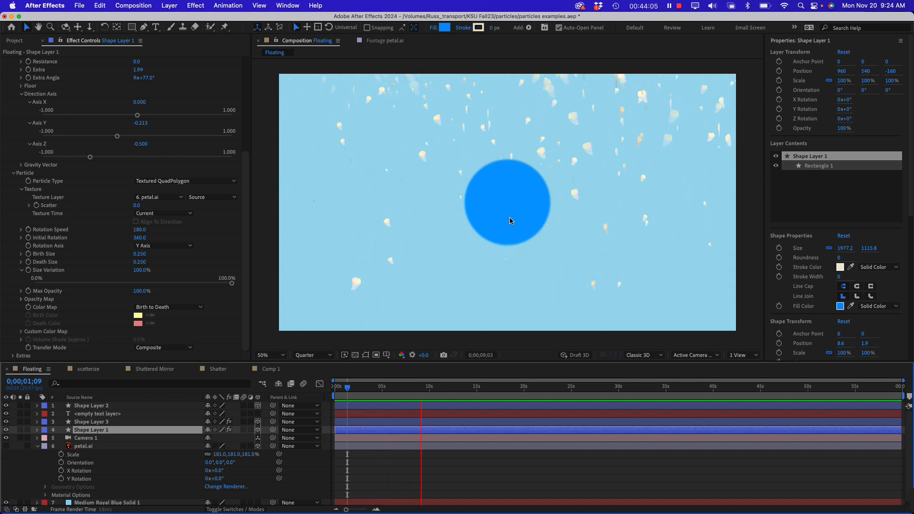
{"action": "left_click", "coordinate": [744, 357]}
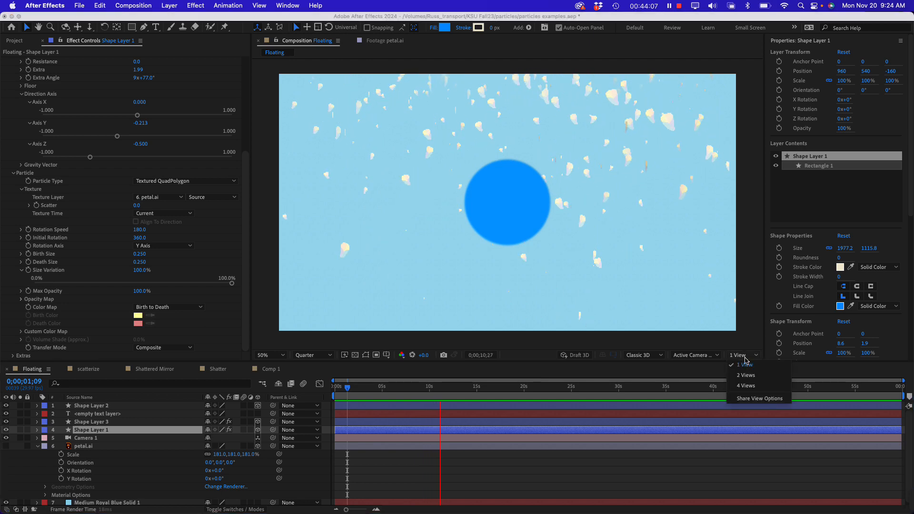
{"action": "left_click", "coordinate": [745, 386]}
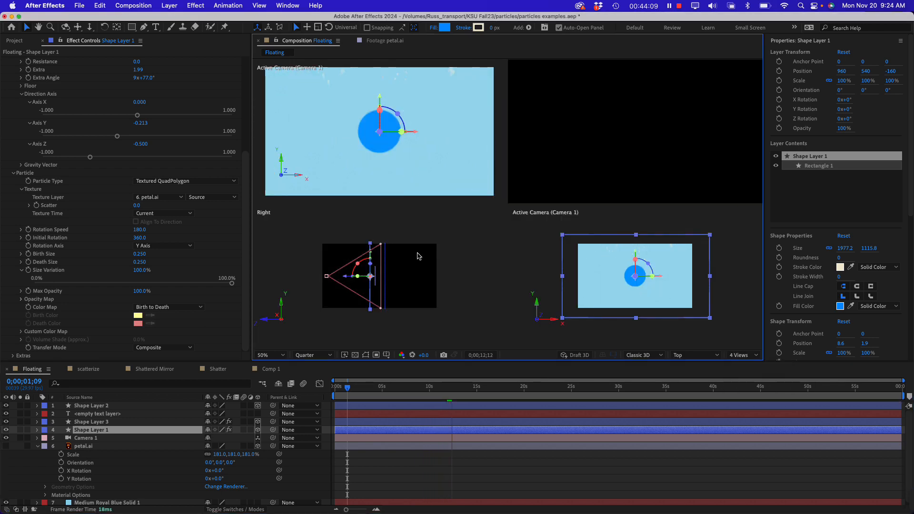
Collapse petal.ai's properties and select Shape Layers 1, 2 and 3 in turn to compare their depth positions
{"action": "left_click", "coordinate": [103, 423]}
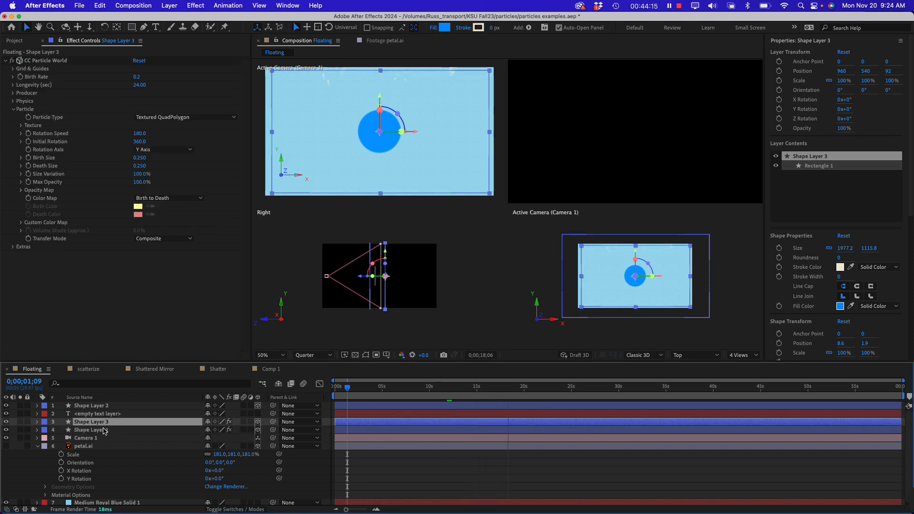
{"action": "left_click", "coordinate": [105, 432]}
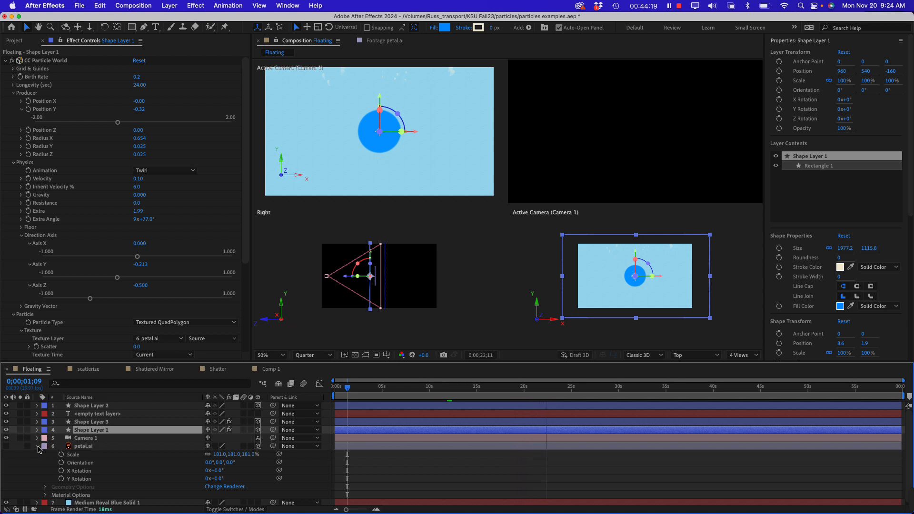
{"action": "left_click", "coordinate": [37, 447]}
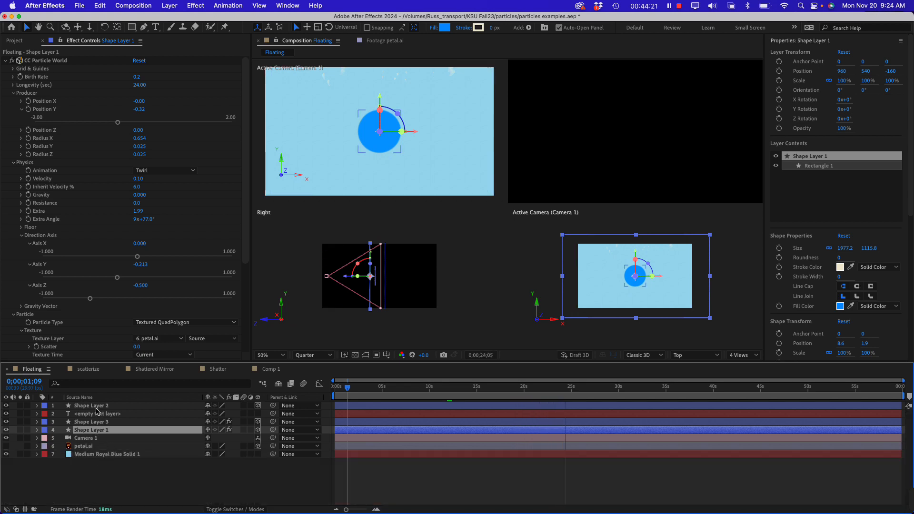
{"action": "left_click", "coordinate": [95, 407]}
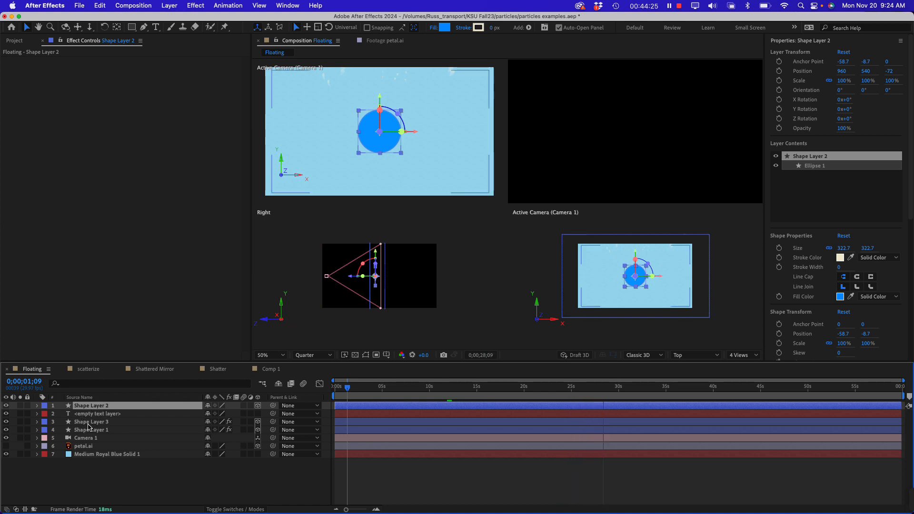
{"action": "left_click", "coordinate": [90, 422]}
{"action": "left_click", "coordinate": [90, 430]}
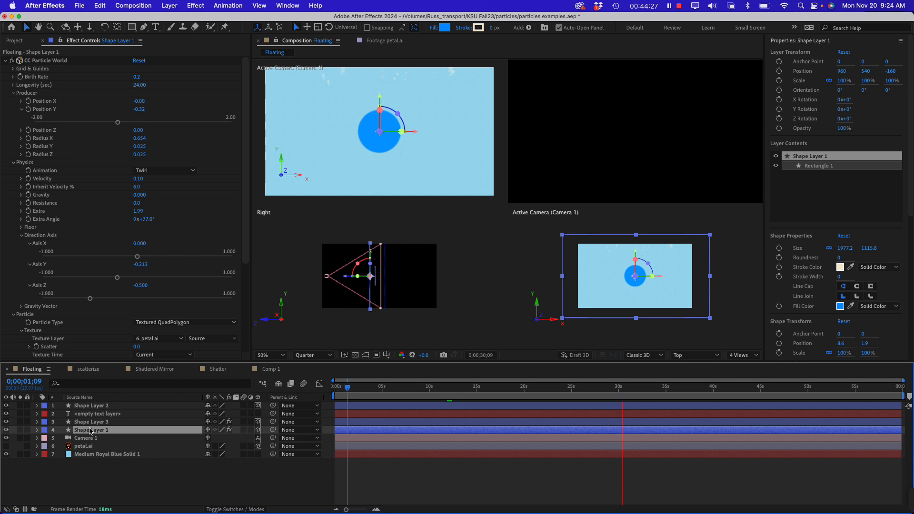
{"action": "left_click", "coordinate": [95, 423]}
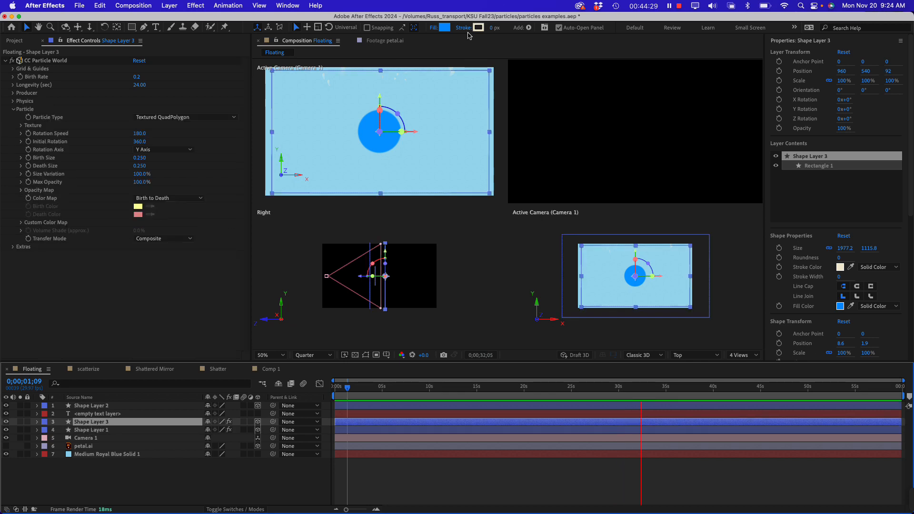
Move Shape Layer 2, the blue circle, back in the Right view to a Z position of -4
{"action": "left_click", "coordinate": [87, 407]}
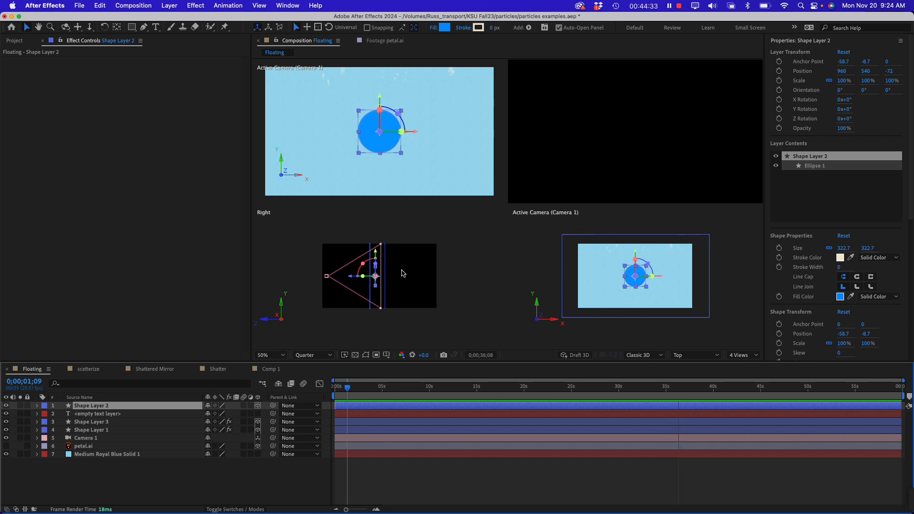
{"action": "scroll", "coordinate": [395, 271], "scroll_direction": "up", "scroll_amount": 5}
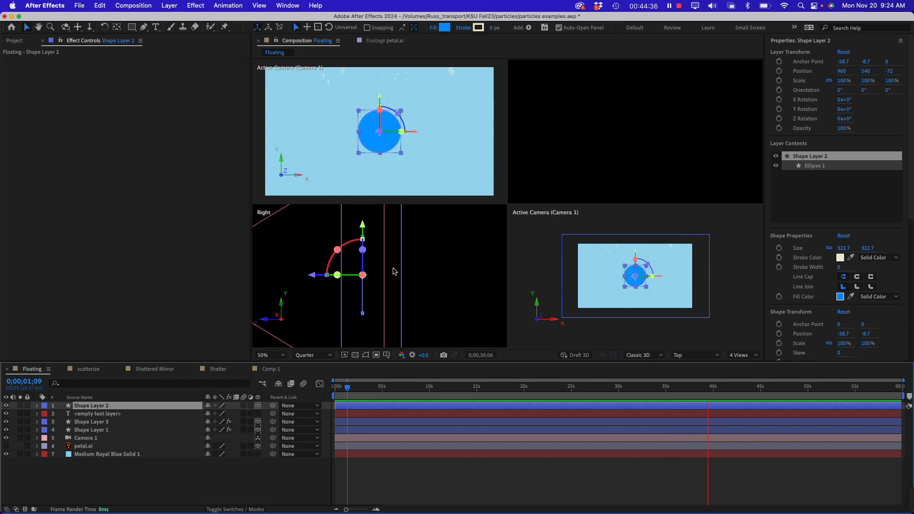
{"action": "left_click", "coordinate": [315, 279]}
{"action": "left_click_drag", "start_coordinate": [314, 278], "coordinate": [329, 277]}
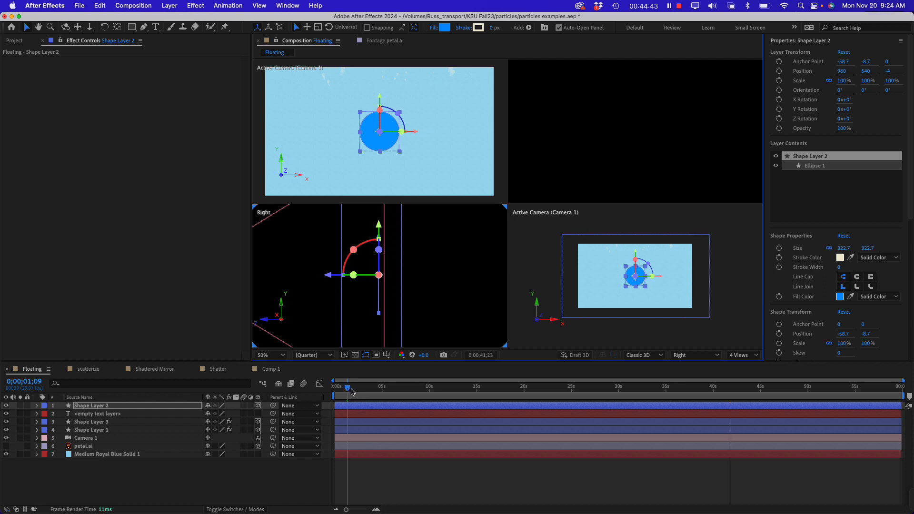
Scrub through the Floating composition to check the petals around the circle, ending at 0;00;00;15
{"action": "left_click_drag", "start_coordinate": [352, 390], "coordinate": [613, 390]}
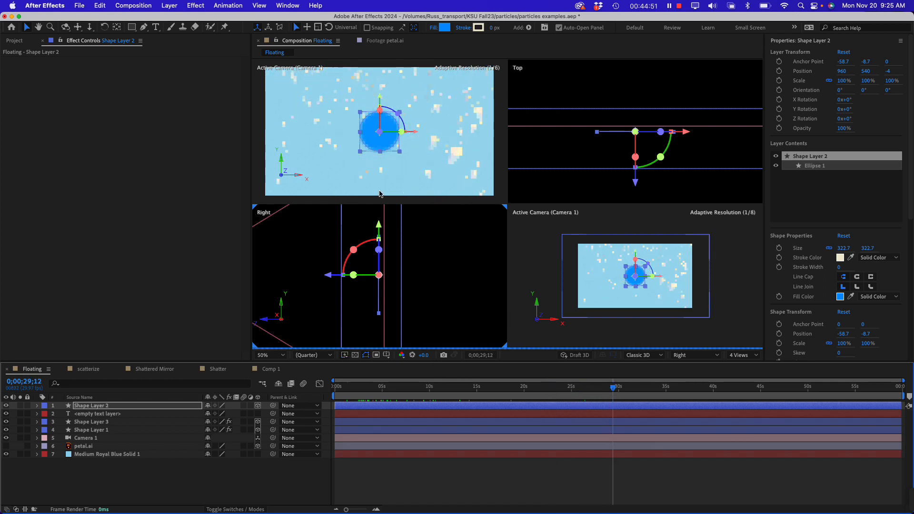
{"action": "left_click", "coordinate": [404, 388]}
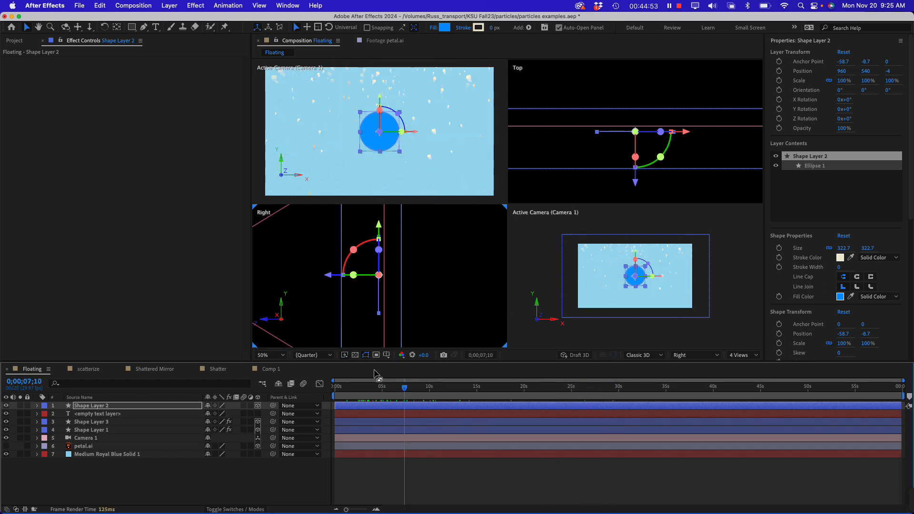
{"action": "left_click_drag", "start_coordinate": [389, 386], "coordinate": [341, 387]}
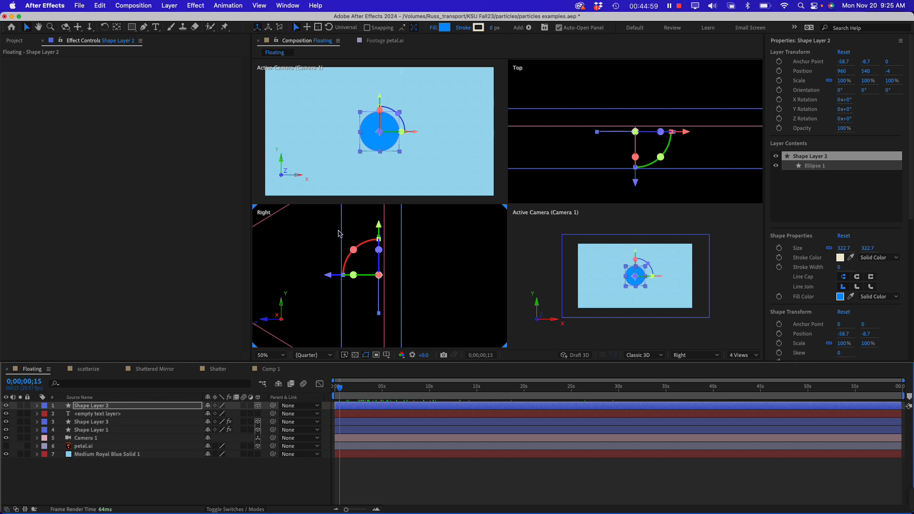
Move Shape Layer 1 toward the camera to a Z position of -308 and preview the petals from the composition's start
{"action": "left_click", "coordinate": [341, 233]}
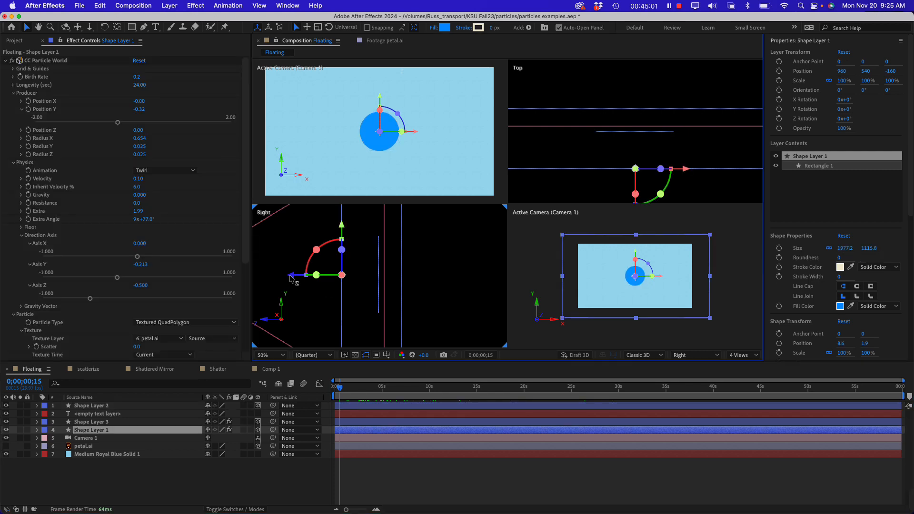
{"action": "left_click_drag", "start_coordinate": [292, 278], "coordinate": [256, 283]}
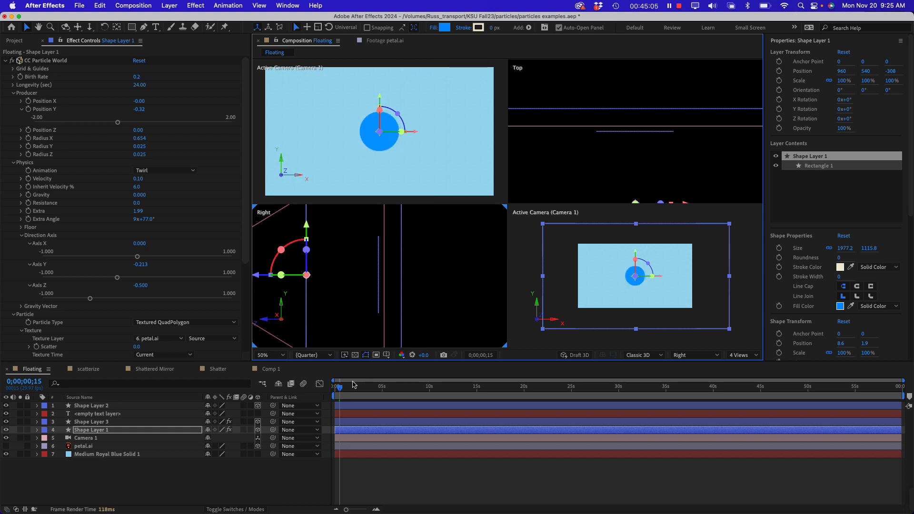
{"action": "left_click_drag", "start_coordinate": [353, 386], "coordinate": [412, 387]}
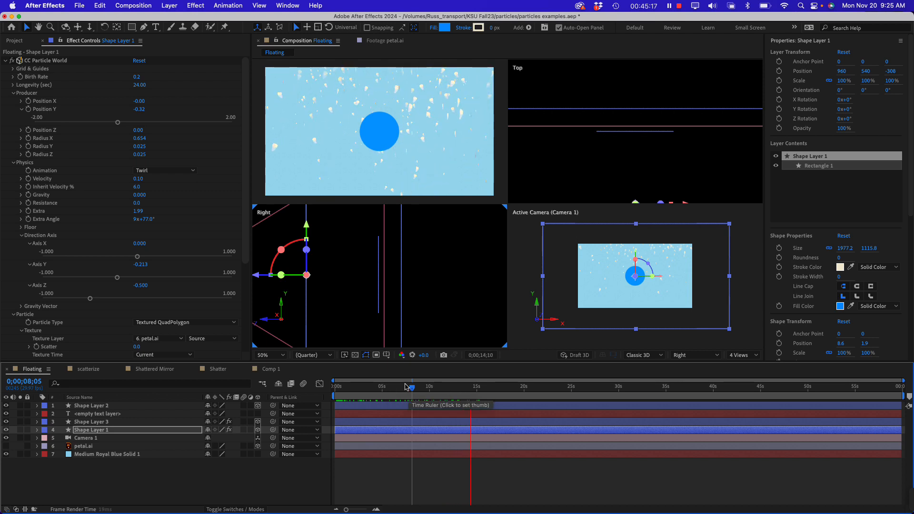
{"action": "left_click_drag", "start_coordinate": [411, 387], "coordinate": [335, 390]}
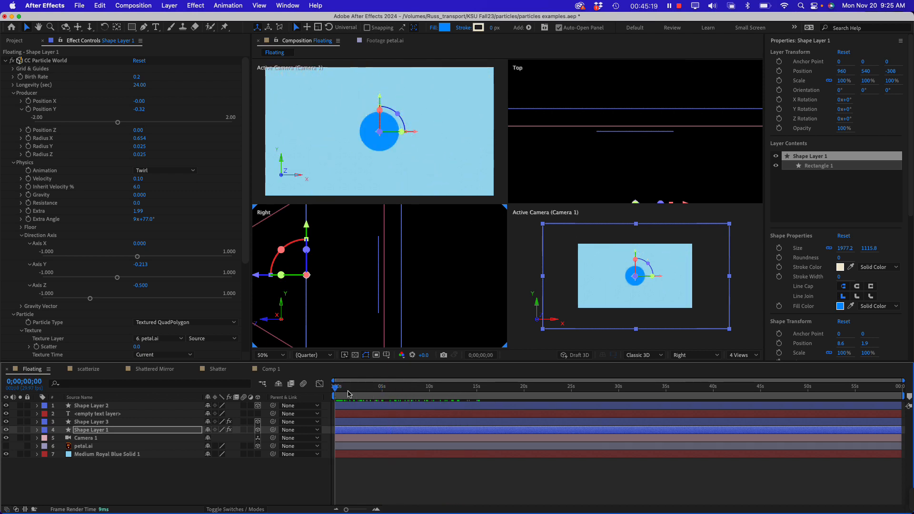
{"action": "key", "text": "space"}
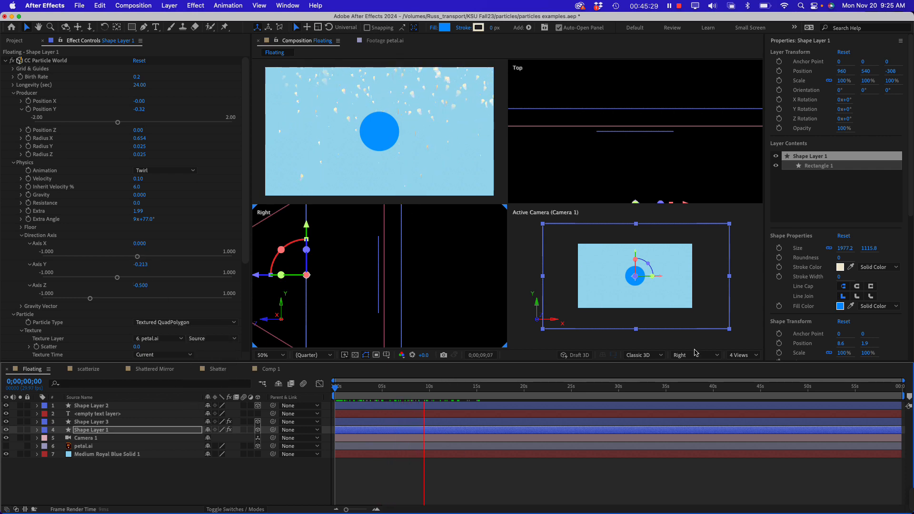
Return the viewer to 1 View, play the composition from its start, and place the playhead at 0;00;07;26
{"action": "left_click", "coordinate": [748, 356]}
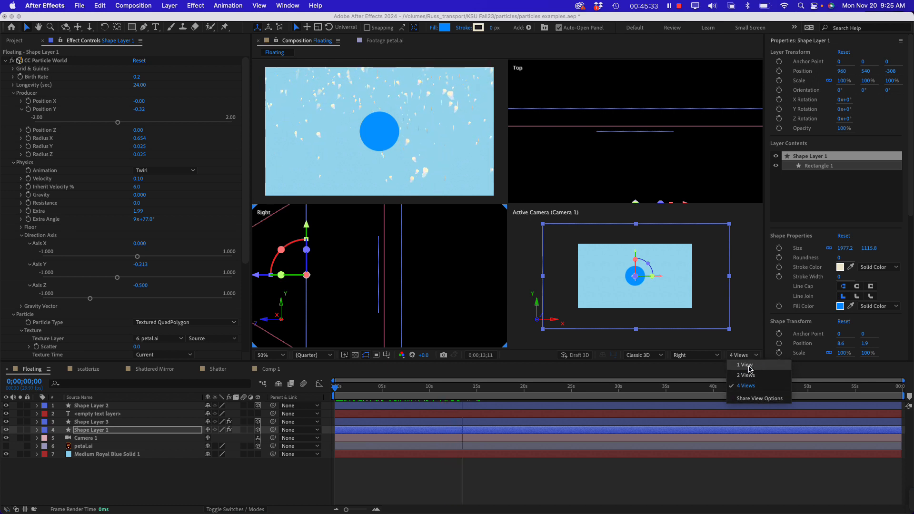
{"action": "left_click", "coordinate": [744, 365]}
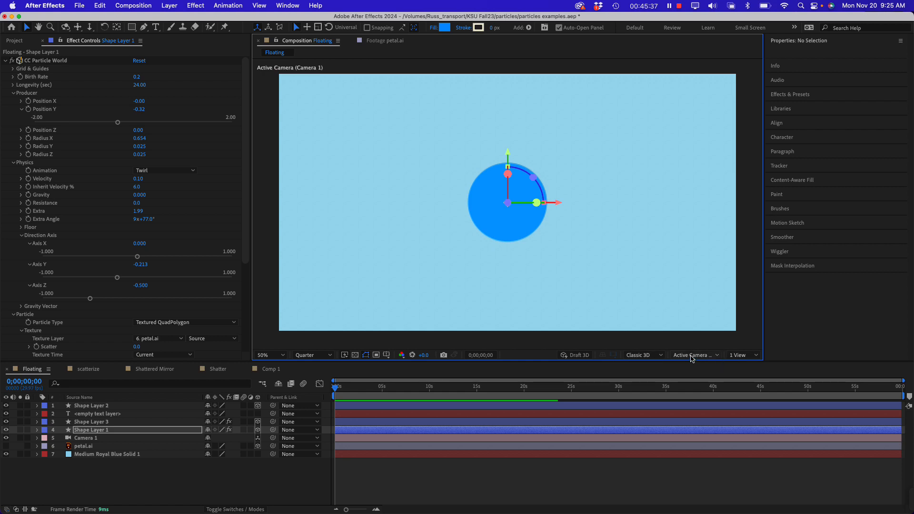
{"action": "left_click", "coordinate": [692, 355]}
{"action": "left_click", "coordinate": [692, 356]}
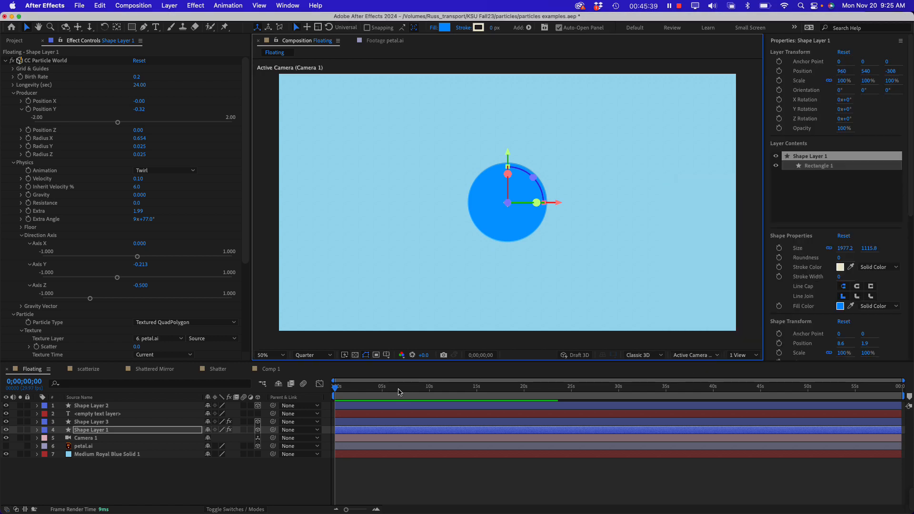
{"action": "key", "text": "space"}
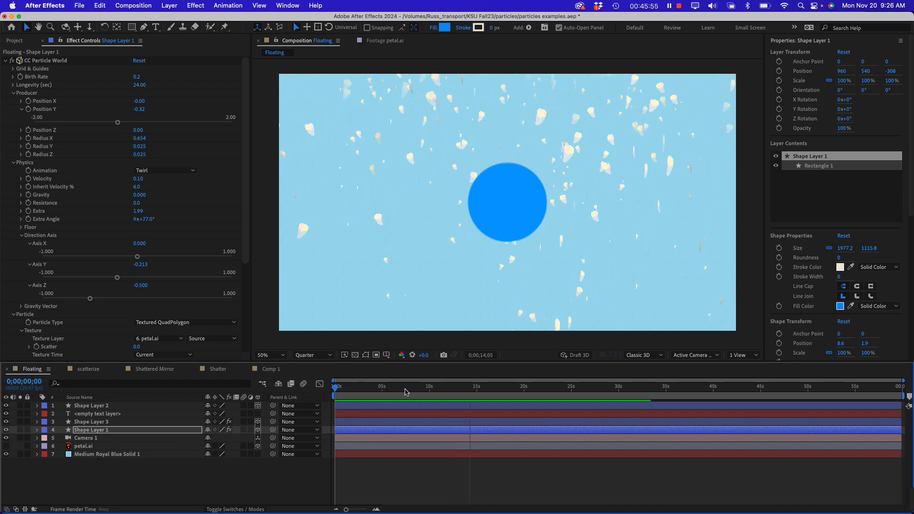
{"action": "mouse_move", "coordinate": [408, 390]}
{"action": "left_mouse_down"}
{"action": "mouse_move", "coordinate": [378, 391]}
{"action": "mouse_move", "coordinate": [443, 391]}
{"action": "mouse_move", "coordinate": [335, 391]}
{"action": "mouse_move", "coordinate": [465, 398]}
{"action": "mouse_move", "coordinate": [694, 384]}
{"action": "mouse_move", "coordinate": [409, 381]}
{"action": "left_mouse_up"}
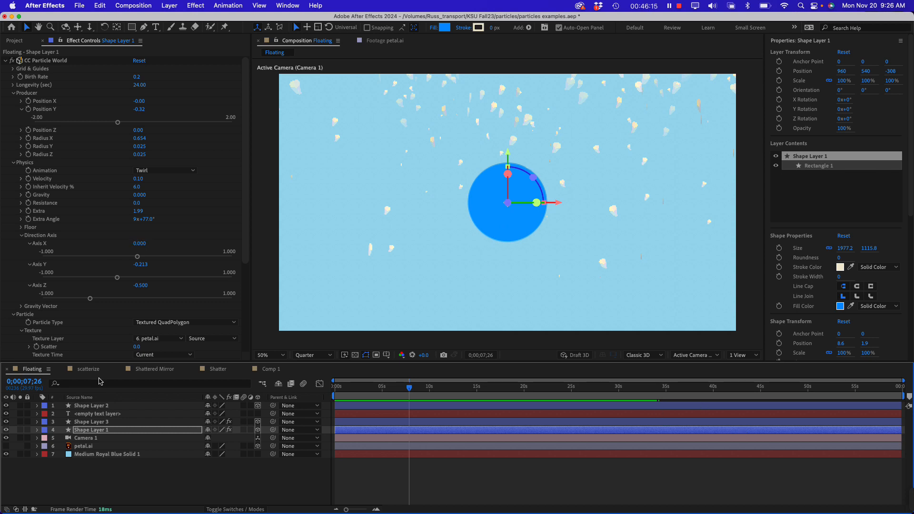
Review the Floating composition's settings from the project and close them without changing anything
{"action": "right_click", "coordinate": [29, 372]}
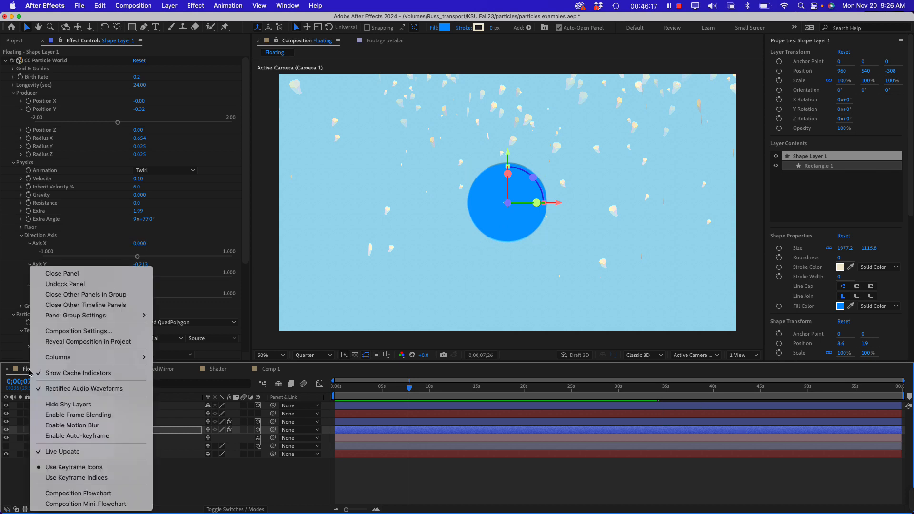
{"action": "mouse_move", "coordinate": [69, 360]}
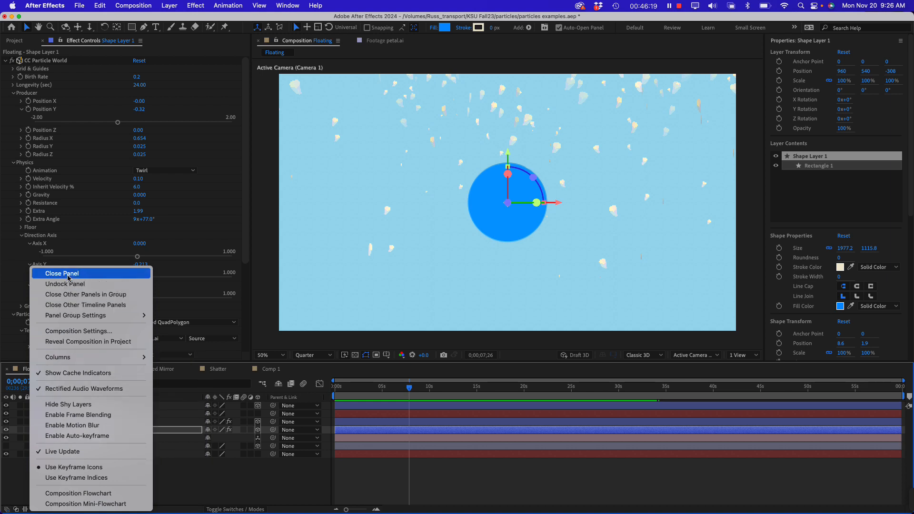
{"action": "left_click", "coordinate": [14, 351]}
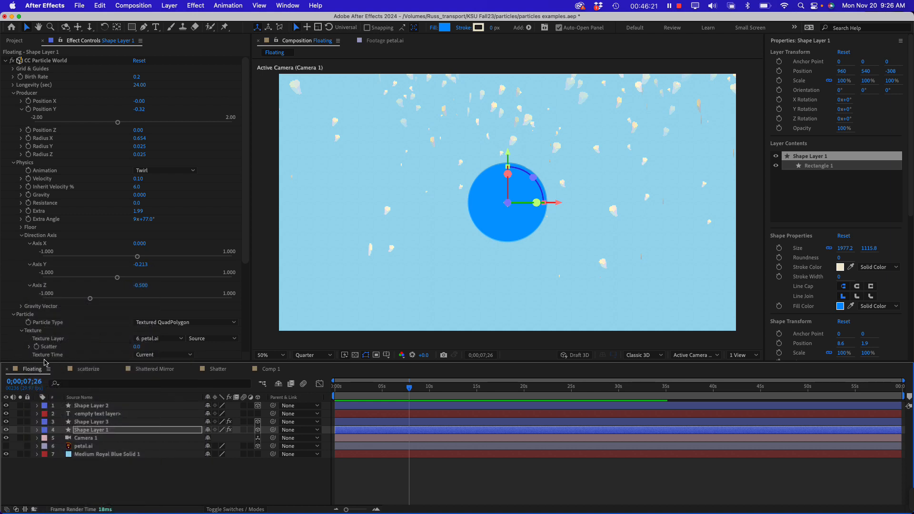
{"action": "left_click", "coordinate": [15, 41]}
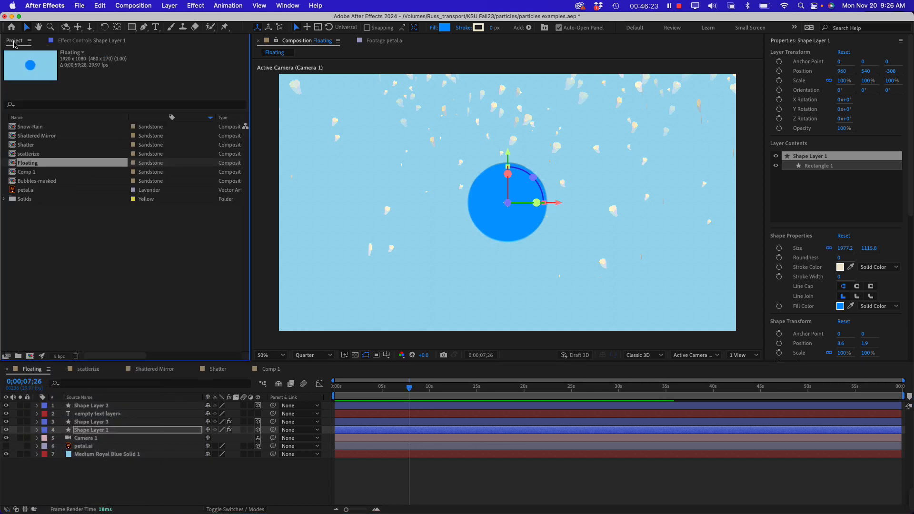
{"action": "right_click", "coordinate": [12, 165]}
{"action": "left_click", "coordinate": [35, 174]}
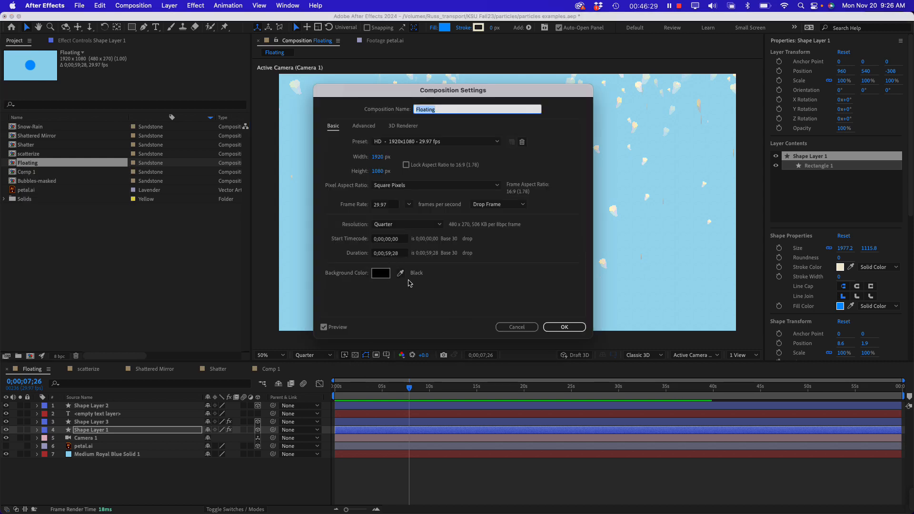
{"action": "left_click", "coordinate": [564, 327]}
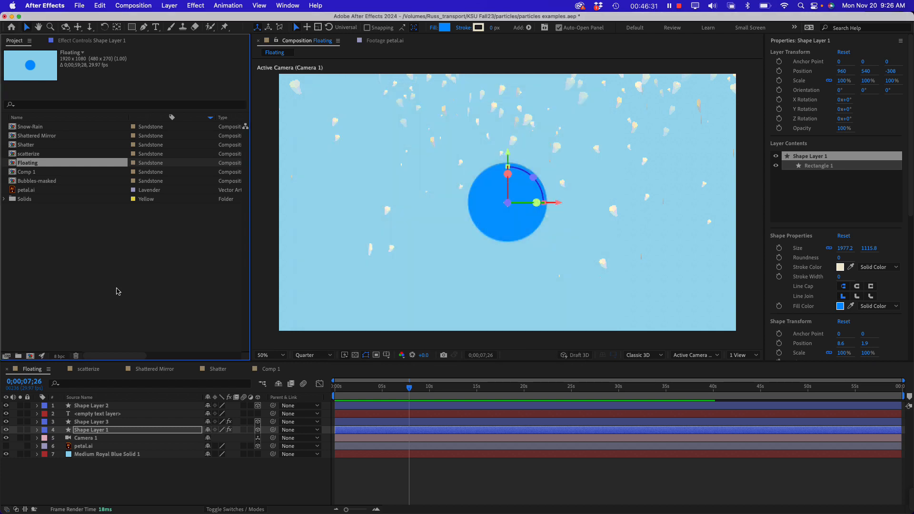
Create a new 1920 x 1080, 29.97 fps composition with a duration of 0;00;10;28
{"action": "left_click", "coordinate": [40, 311]}
{"action": "right_click", "coordinate": [30, 265]}
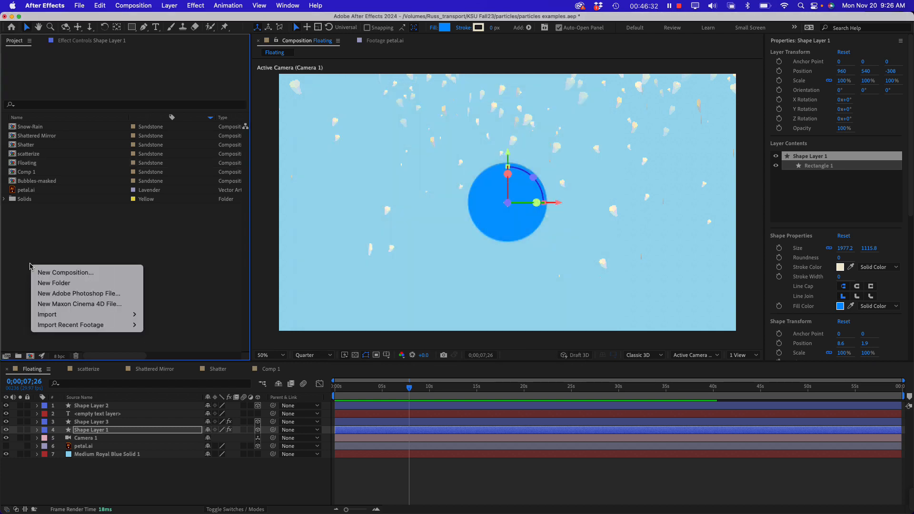
{"action": "left_click", "coordinate": [52, 277]}
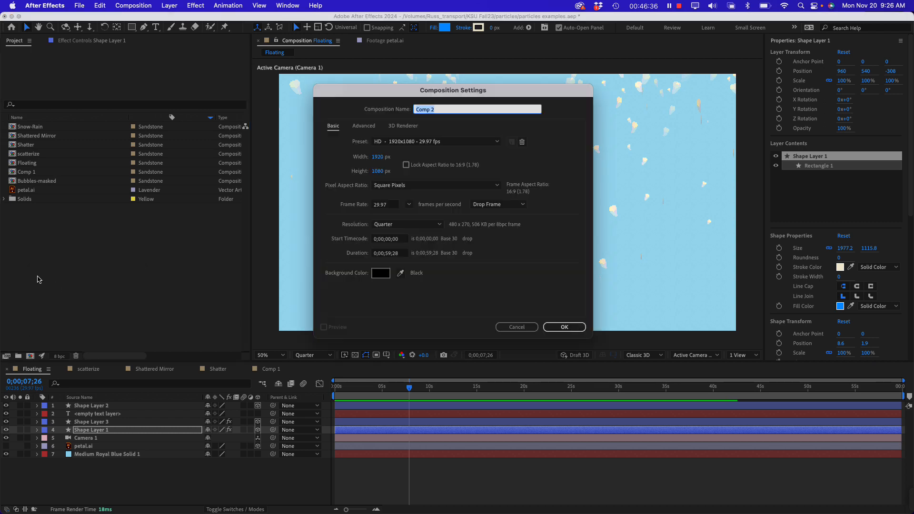
{"action": "left_click", "coordinate": [389, 254]}
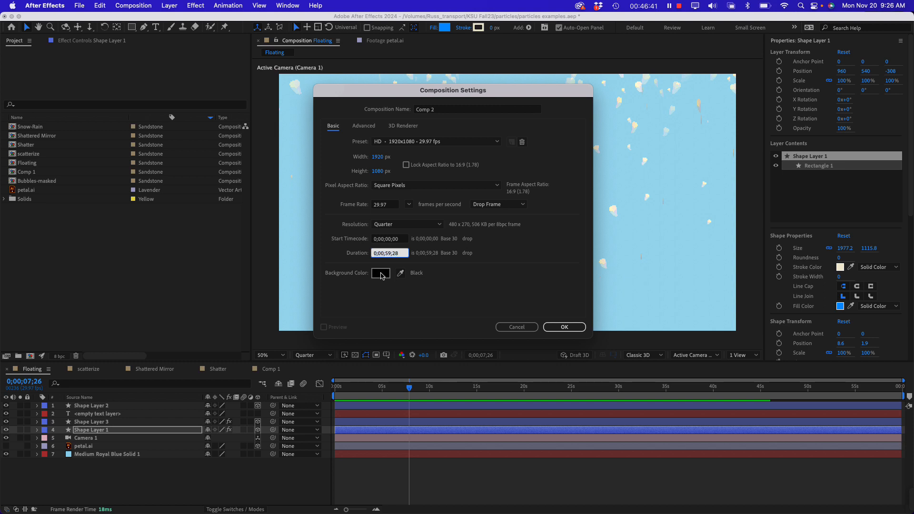
{"action": "key", "text": "Return"}
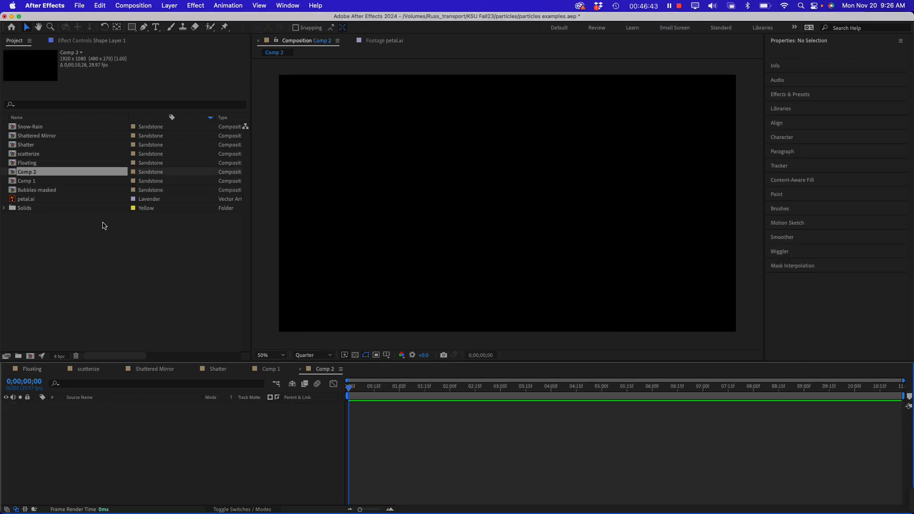
Nest the Floating composition in Comp 2, scrub through its petals, and preview it from the start
{"action": "left_click", "coordinate": [59, 269]}
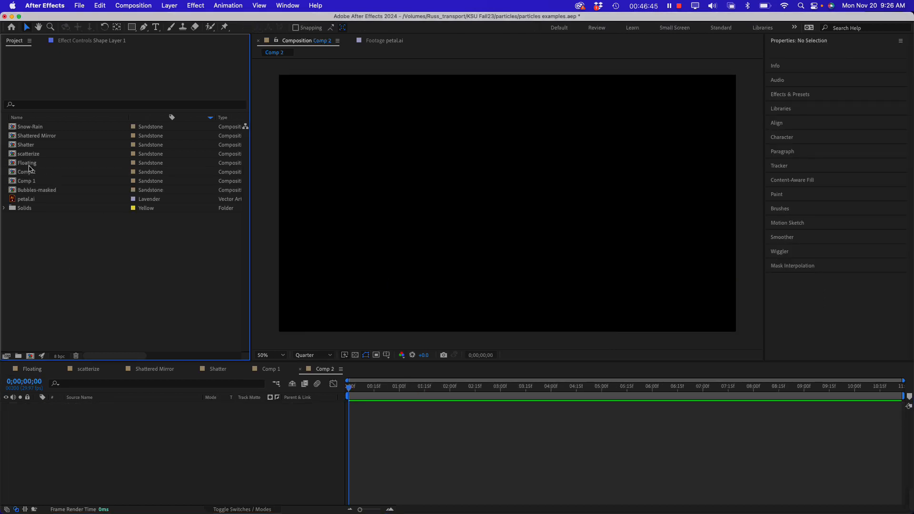
{"action": "left_click_drag", "start_coordinate": [29, 166], "coordinate": [92, 434]}
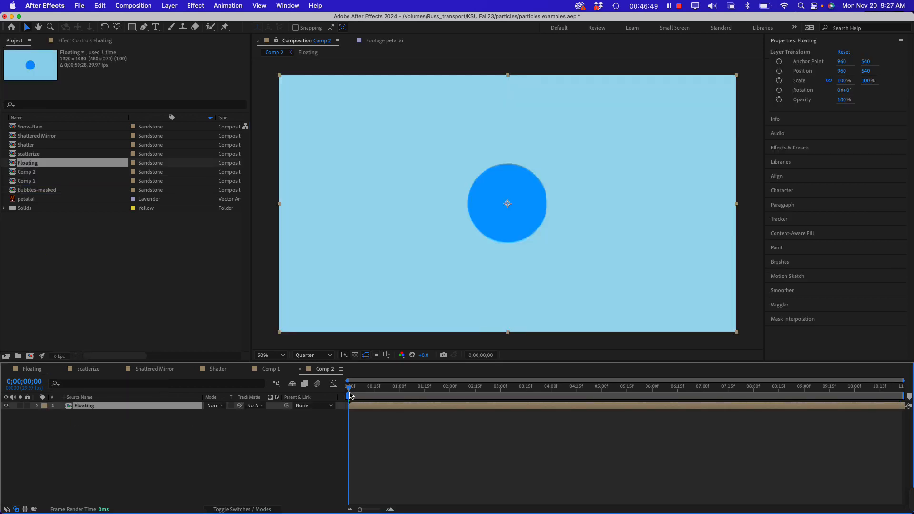
{"action": "left_click_drag", "start_coordinate": [350, 387], "coordinate": [407, 387]}
{"action": "left_click_drag", "start_coordinate": [503, 388], "coordinate": [433, 388]}
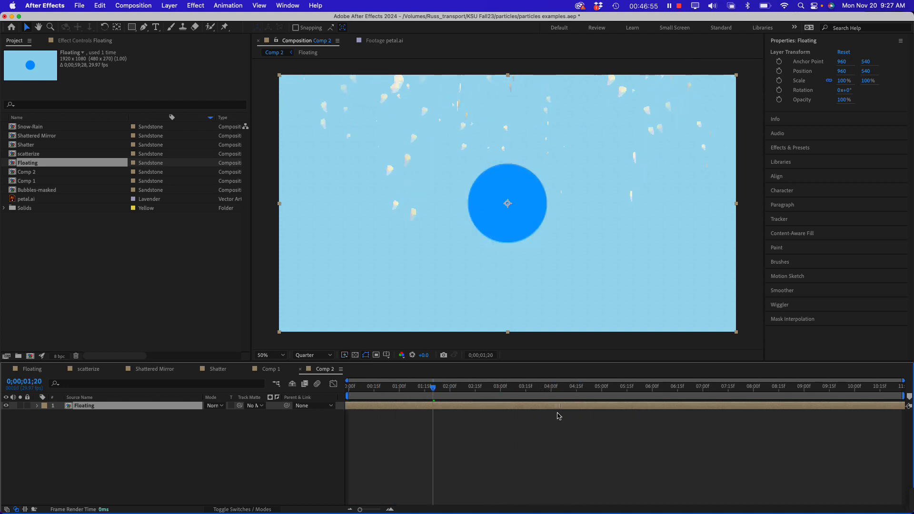
{"action": "key", "text": "Home"}
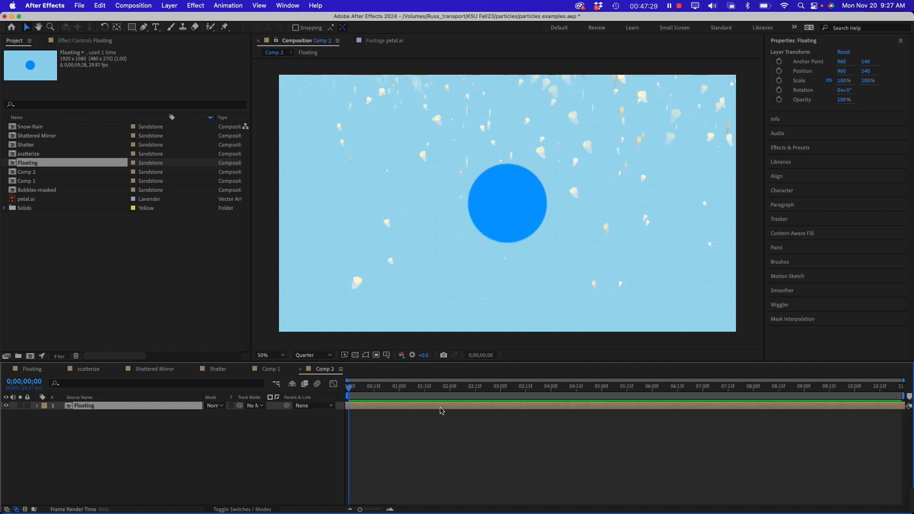
Review the CC Particle World Particle settings on Shape Layer 1 in Comp 1, and collapse the effect
{"action": "left_click", "coordinate": [55, 281]}
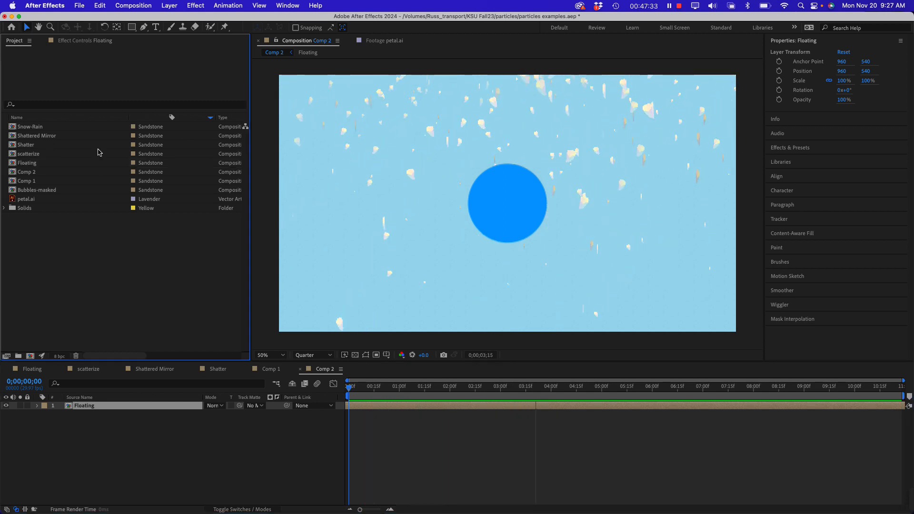
{"action": "left_click", "coordinate": [270, 370]}
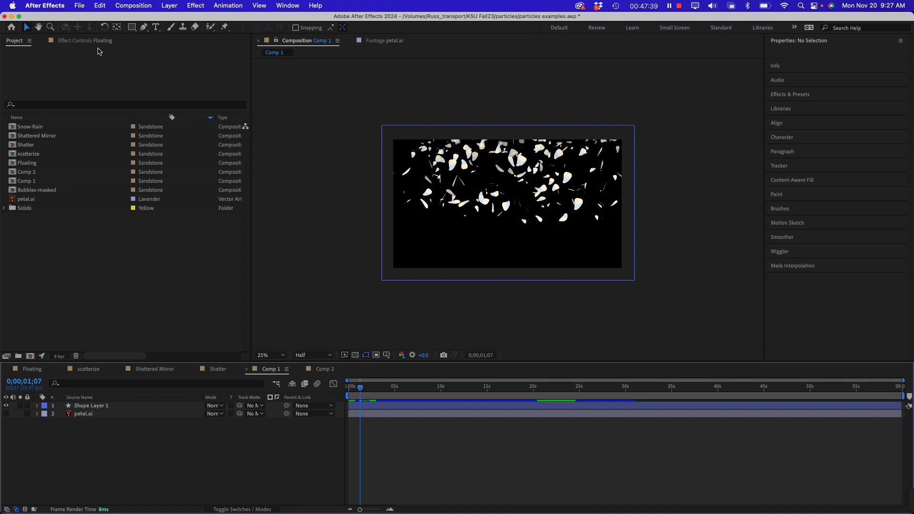
{"action": "left_click", "coordinate": [97, 45]}
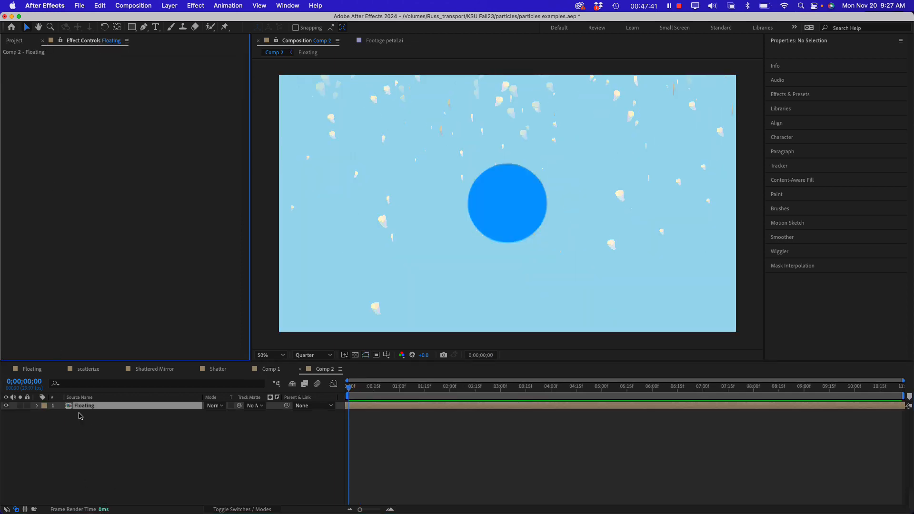
{"action": "left_click", "coordinate": [112, 430]}
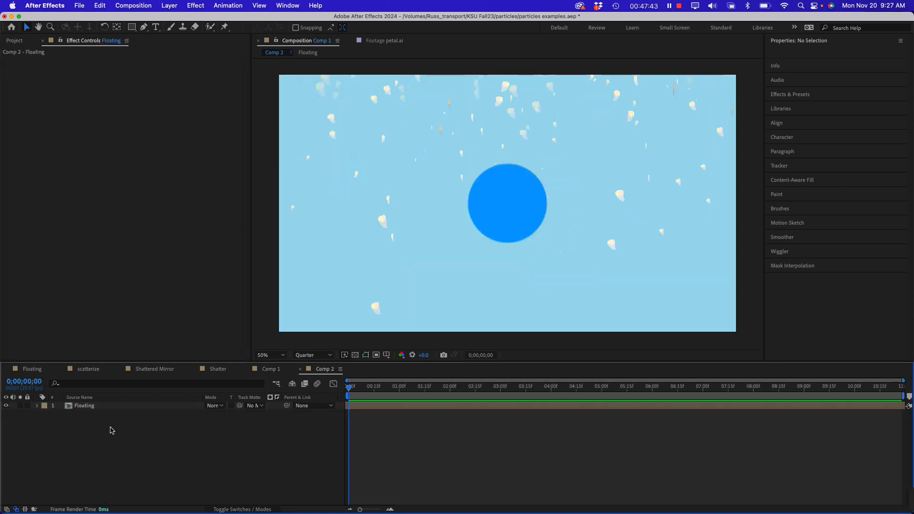
{"action": "left_click", "coordinate": [271, 371]}
{"action": "left_click", "coordinate": [123, 406]}
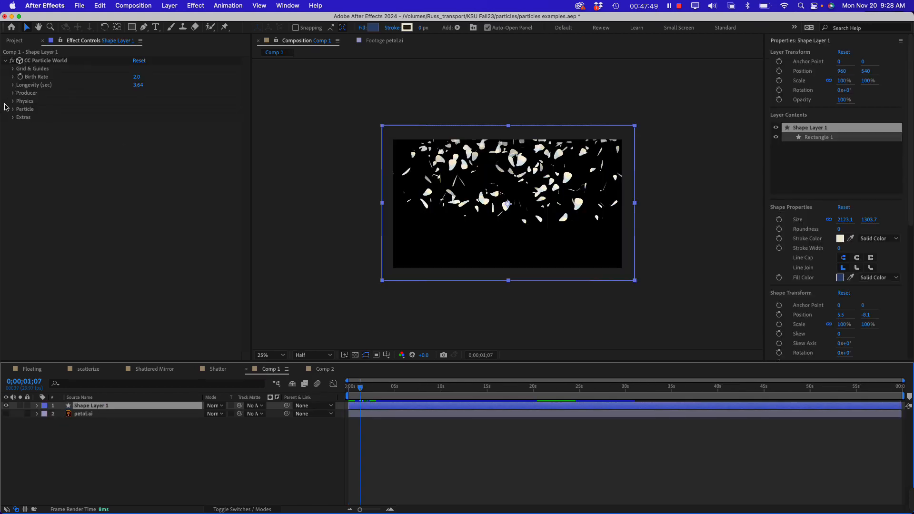
{"action": "left_click", "coordinate": [12, 110]}
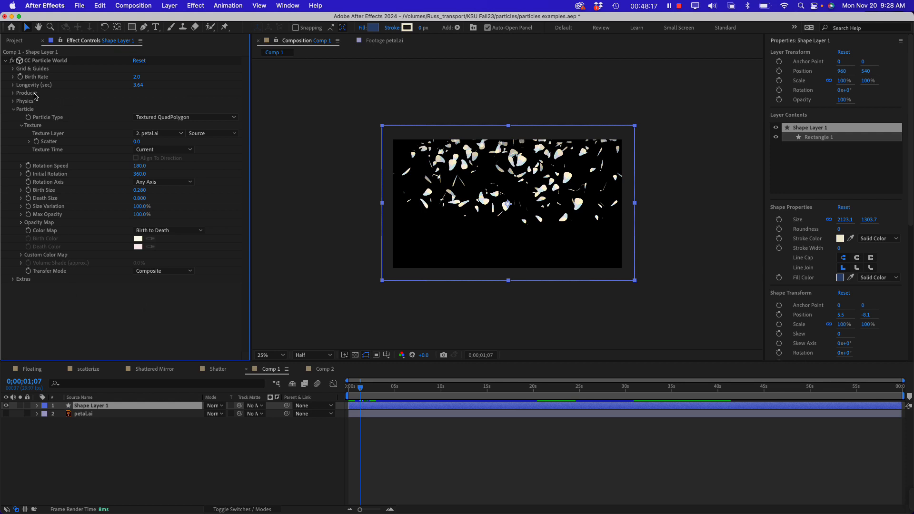
{"action": "left_click", "coordinate": [15, 110]}
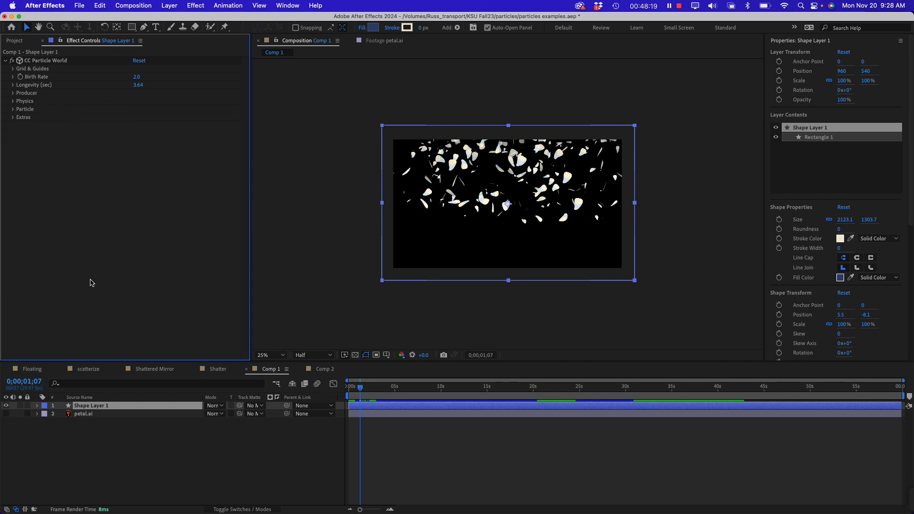
{"action": "left_click", "coordinate": [6, 61]}
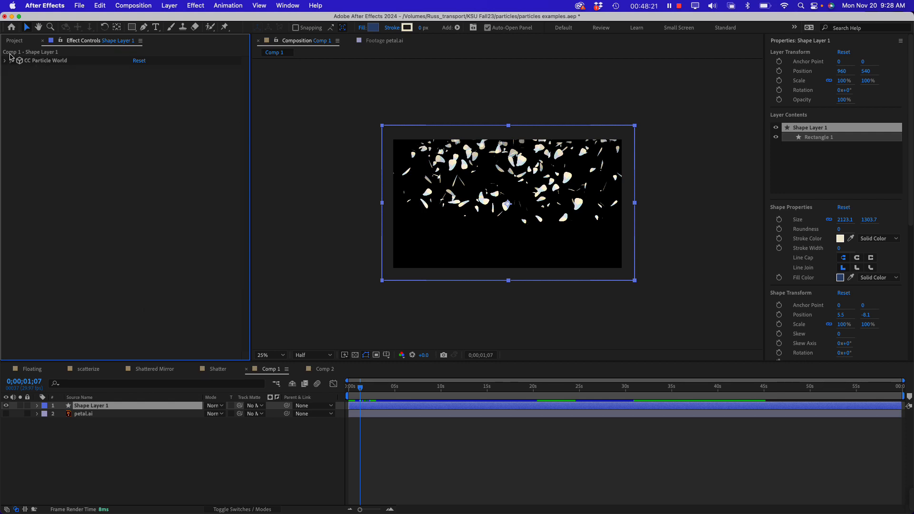
Look through the project's compositions one by one, from Snow-Rain down to Bubbles-masked
{"action": "left_click", "coordinate": [17, 41]}
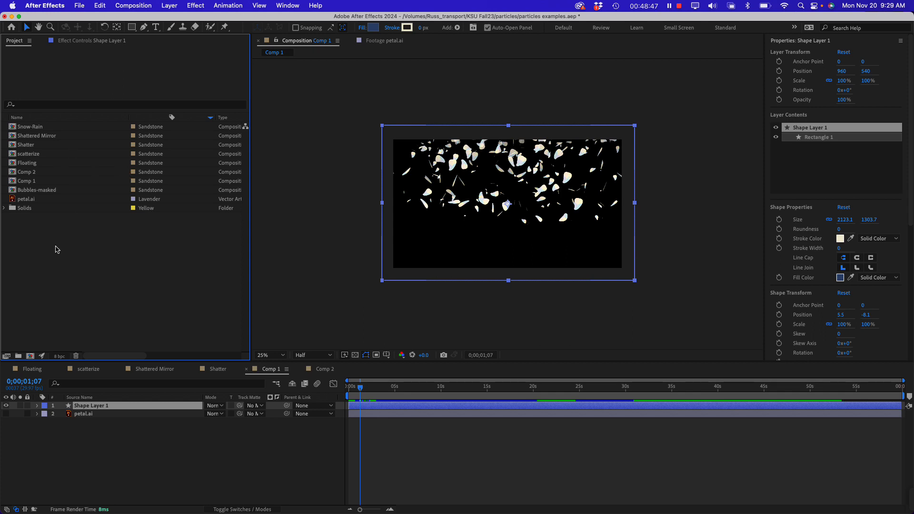
{"action": "left_click", "coordinate": [33, 130]}
{"action": "left_click", "coordinate": [60, 138]}
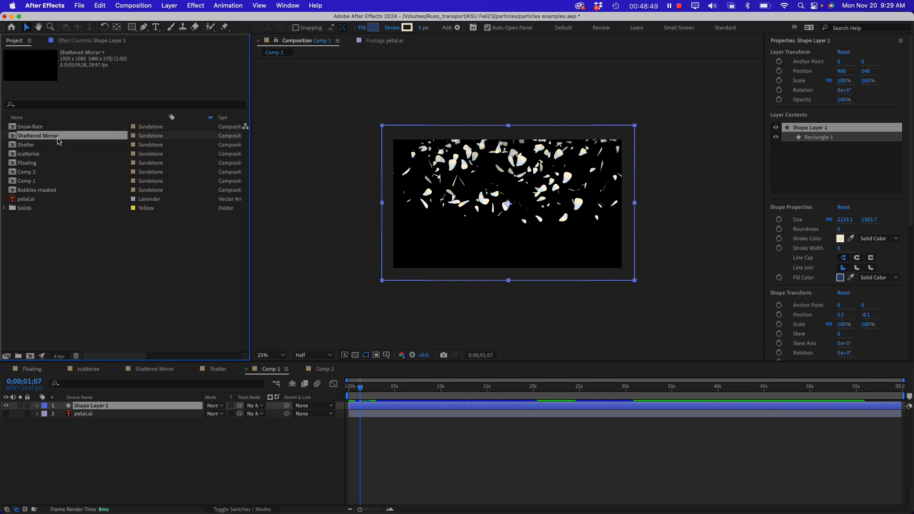
{"action": "left_click", "coordinate": [54, 146]}
{"action": "left_click", "coordinate": [43, 155]}
{"action": "left_click", "coordinate": [50, 164]}
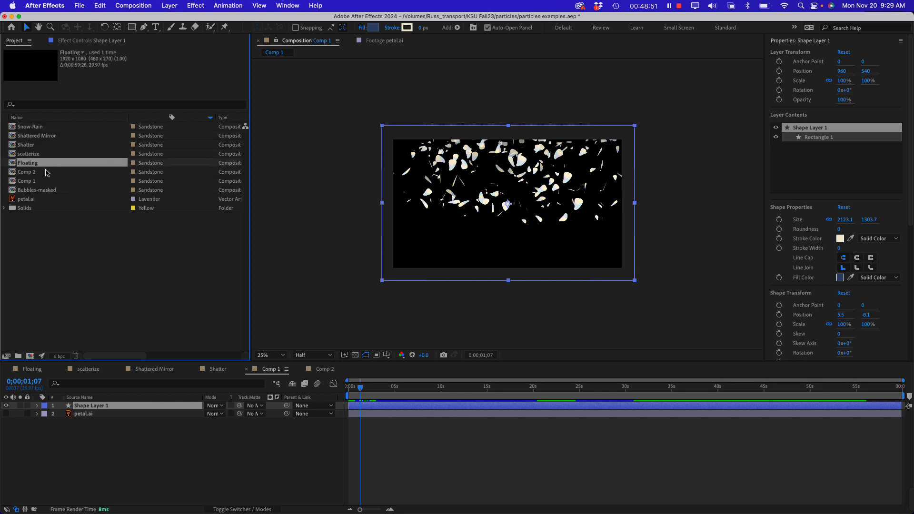
{"action": "left_click", "coordinate": [48, 173]}
{"action": "left_click", "coordinate": [52, 183]}
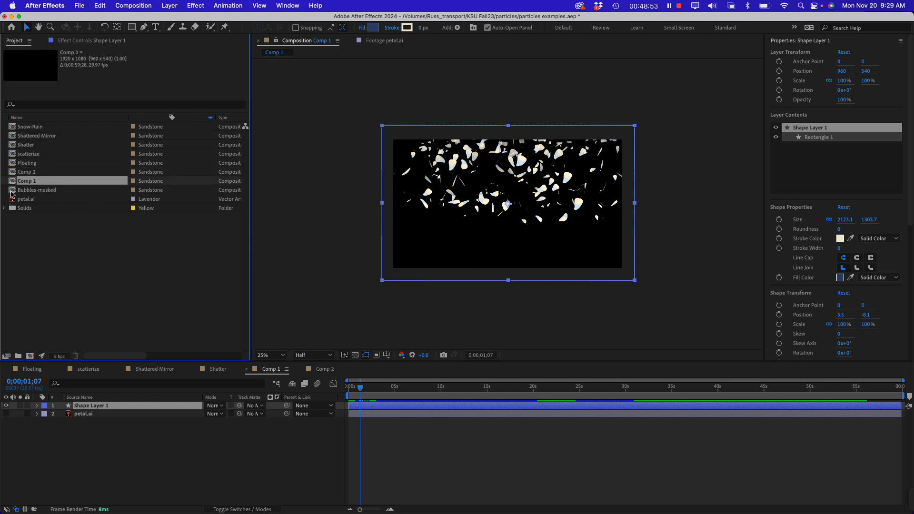
{"action": "left_click", "coordinate": [13, 191]}
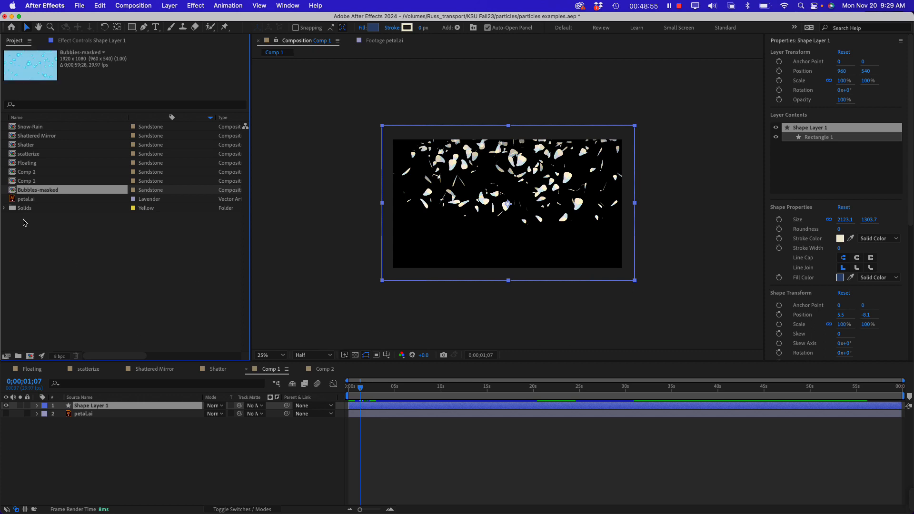
{"action": "left_click", "coordinate": [50, 259]}
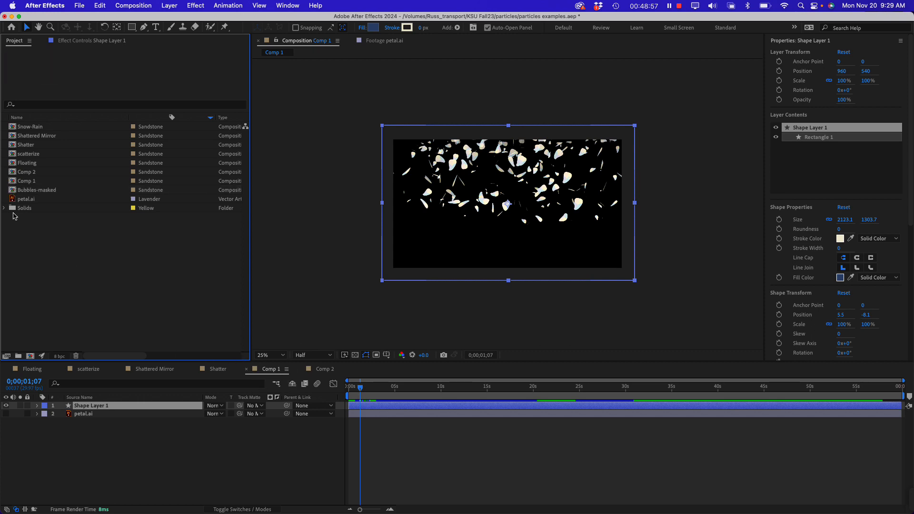
Open the Bubbles-masked composition and return its playhead to 0;00;00;00 to view the bubbles
{"action": "left_click", "coordinate": [14, 190]}
{"action": "double_click", "coordinate": [14, 191]}
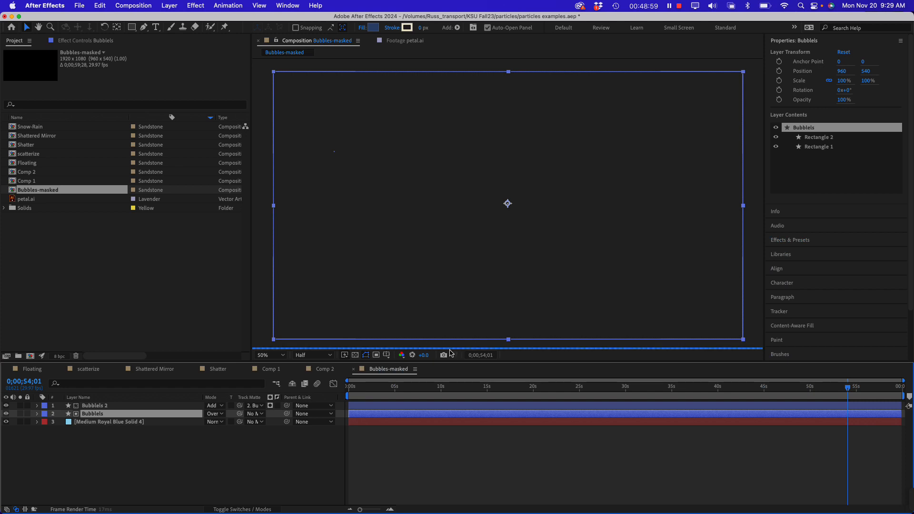
{"action": "left_click_drag", "start_coordinate": [373, 388], "coordinate": [56, 284]}
{"action": "left_click", "coordinate": [57, 286]}
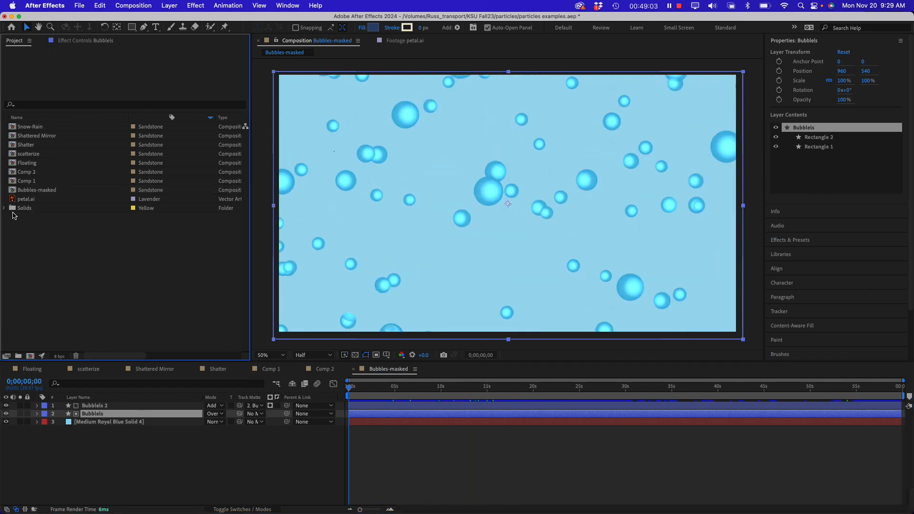
Look over Comp 1, scatterize, Shatter and Shattered Mirror in the project, and clear the selection
{"action": "left_click", "coordinate": [14, 184]}
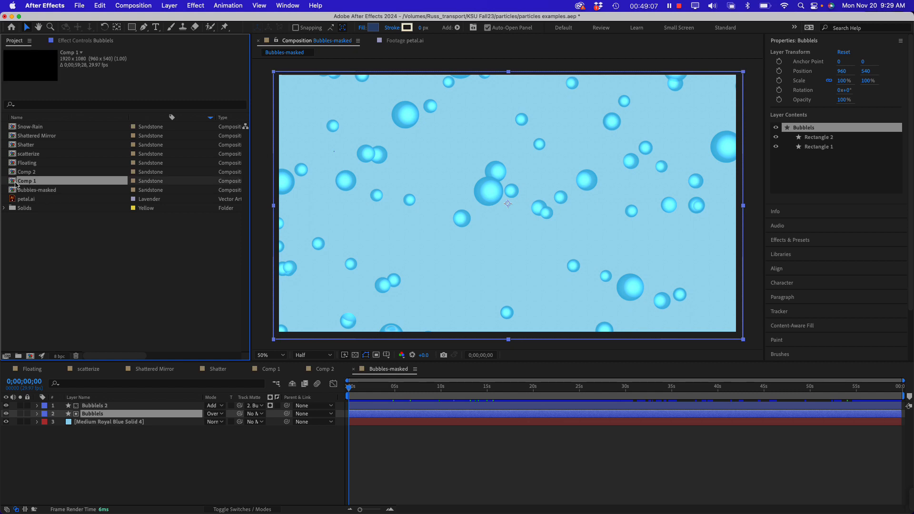
{"action": "left_click", "coordinate": [13, 158]}
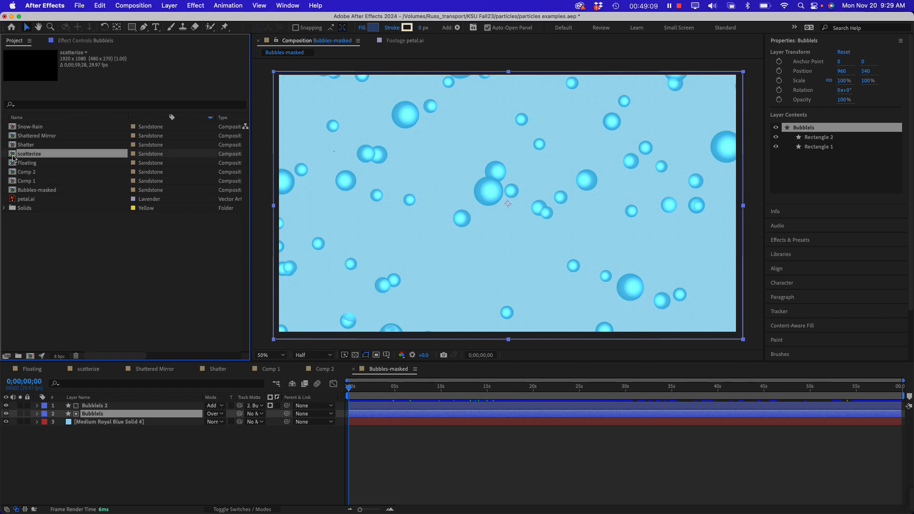
{"action": "left_click", "coordinate": [15, 145]}
{"action": "left_click", "coordinate": [13, 136]}
{"action": "left_click", "coordinate": [41, 277]}
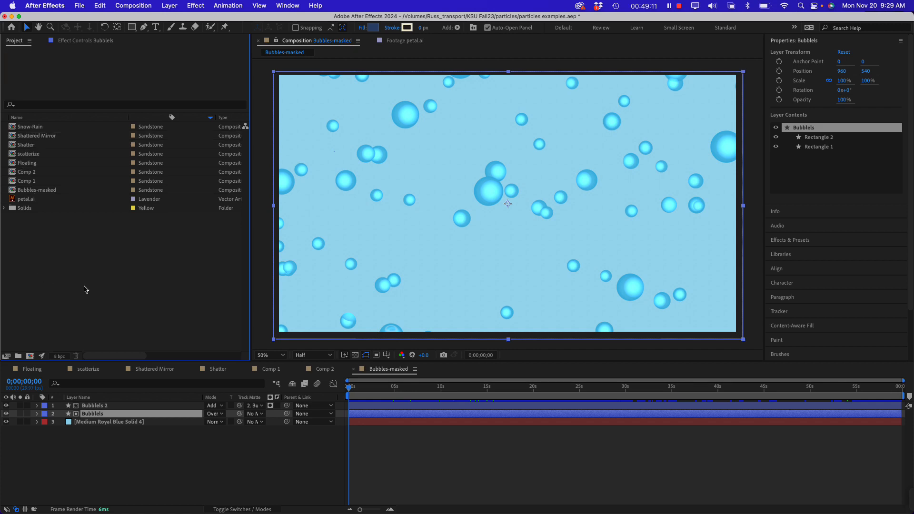
Switch to Finder and open week-14-demos.aep from the particles folder, saving the changes to particles examples.aep
{"action": "key", "text": "super+Tab"}
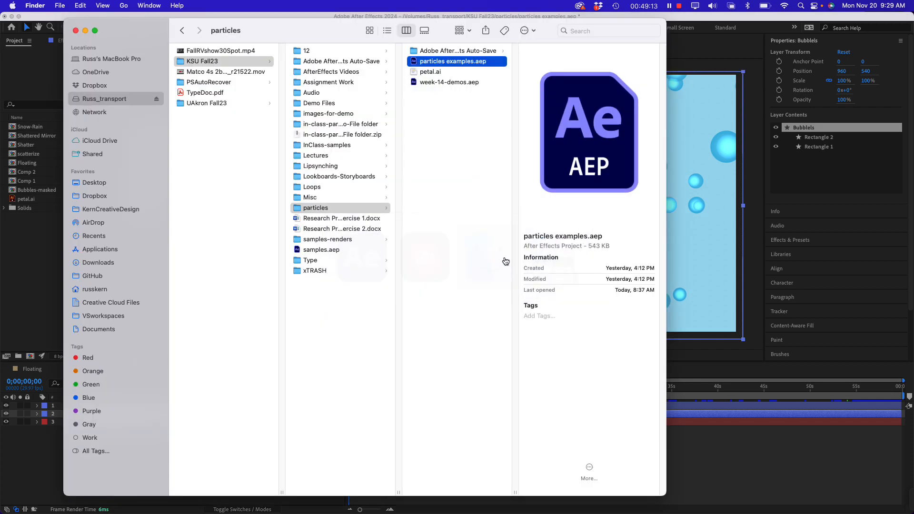
{"action": "double_click", "coordinate": [442, 82]}
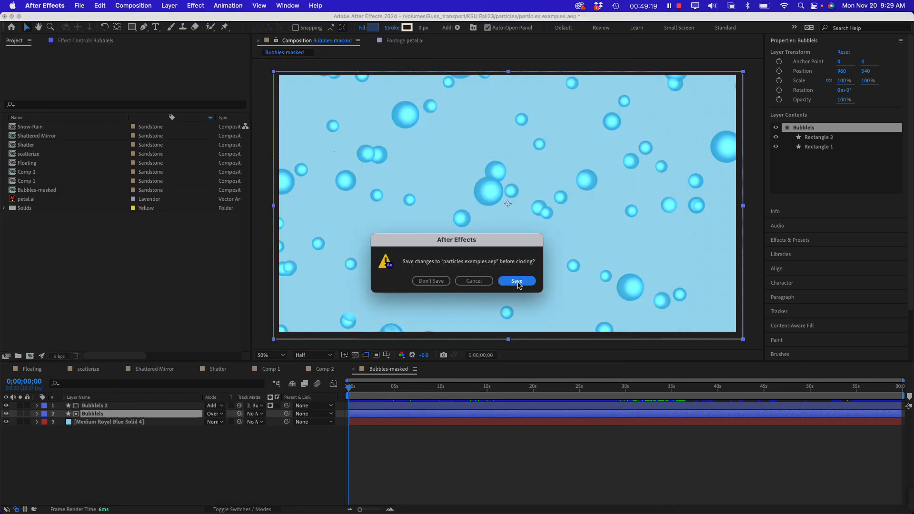
{"action": "left_click", "coordinate": [518, 282]}
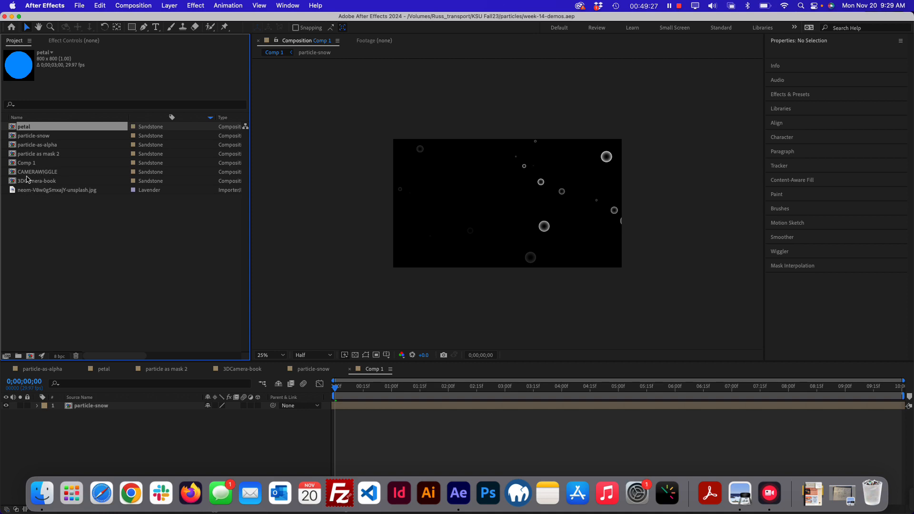
Look over the particle compositions in the project, open particle-as-alpha, and preview it from the start
{"action": "left_click", "coordinate": [23, 137]}
{"action": "left_click", "coordinate": [38, 146]}
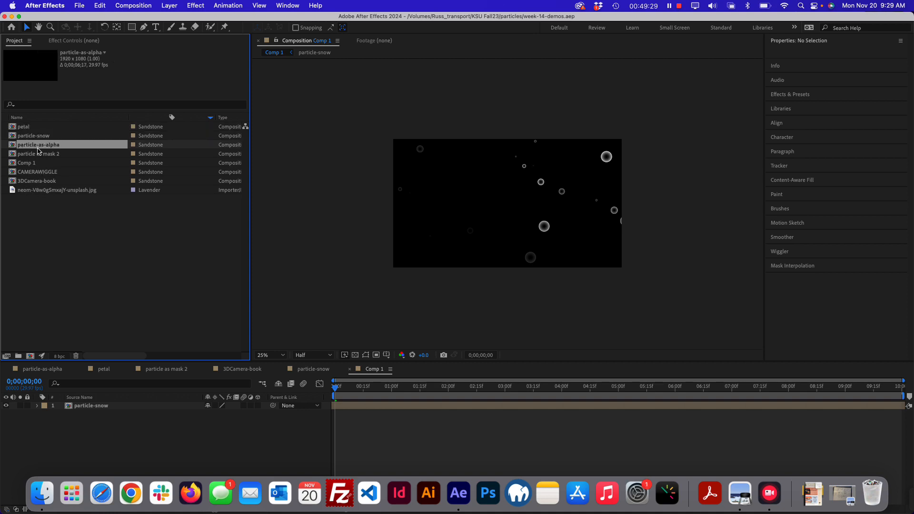
{"action": "left_click", "coordinate": [56, 154]}
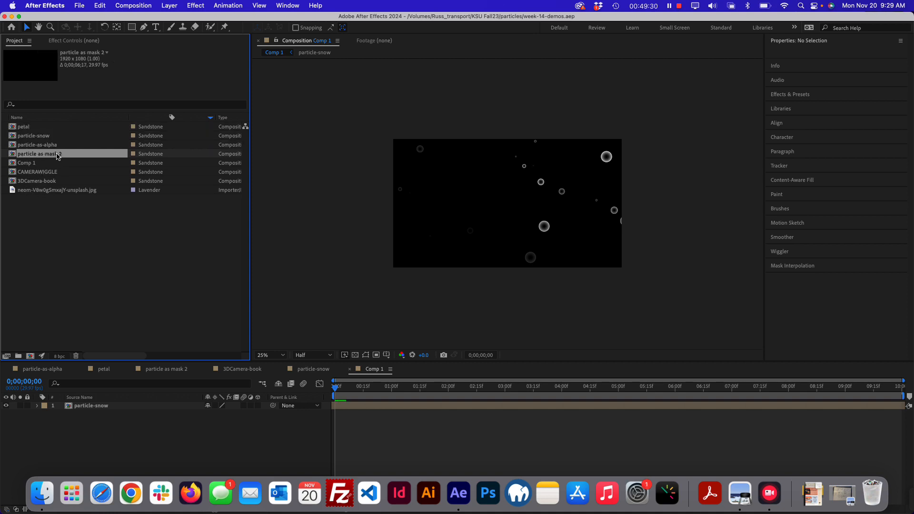
{"action": "double_click", "coordinate": [14, 145]}
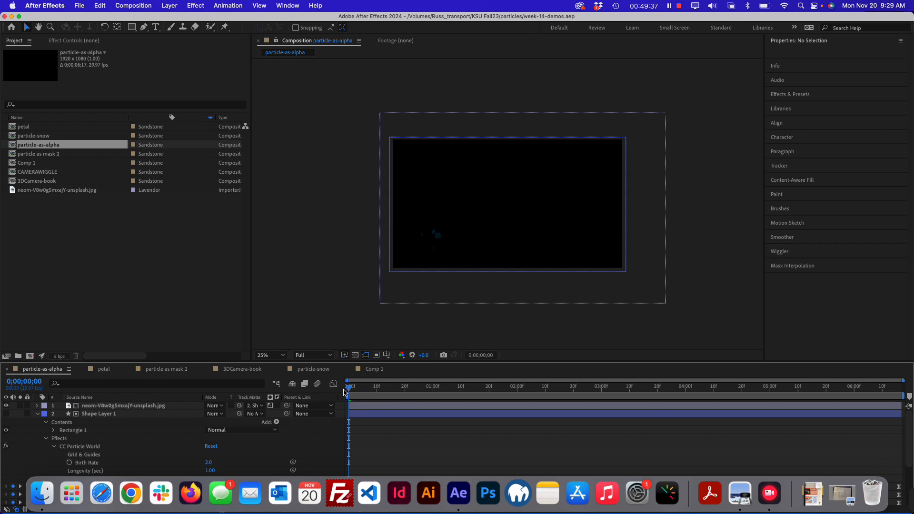
{"action": "key", "text": "space"}
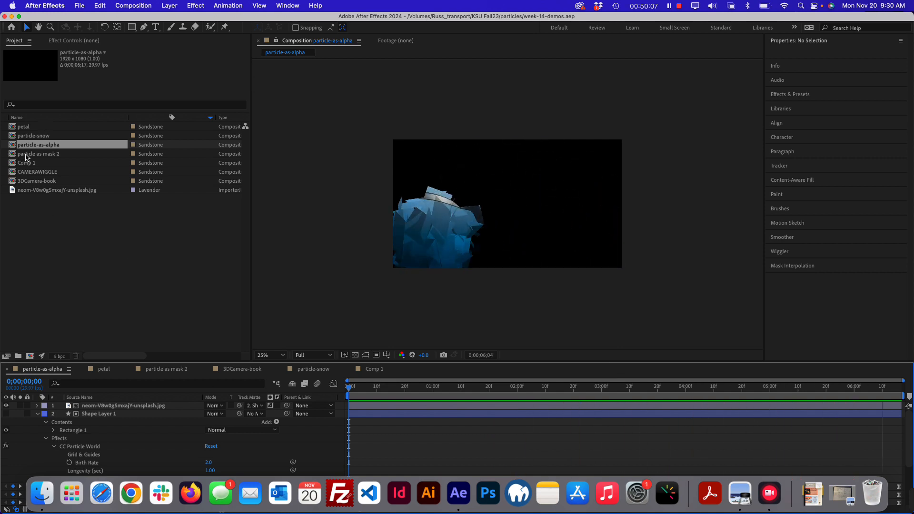
Open the particle as mask 2 composition and preview how the particles reveal the diver photo from the start
{"action": "left_click", "coordinate": [26, 156]}
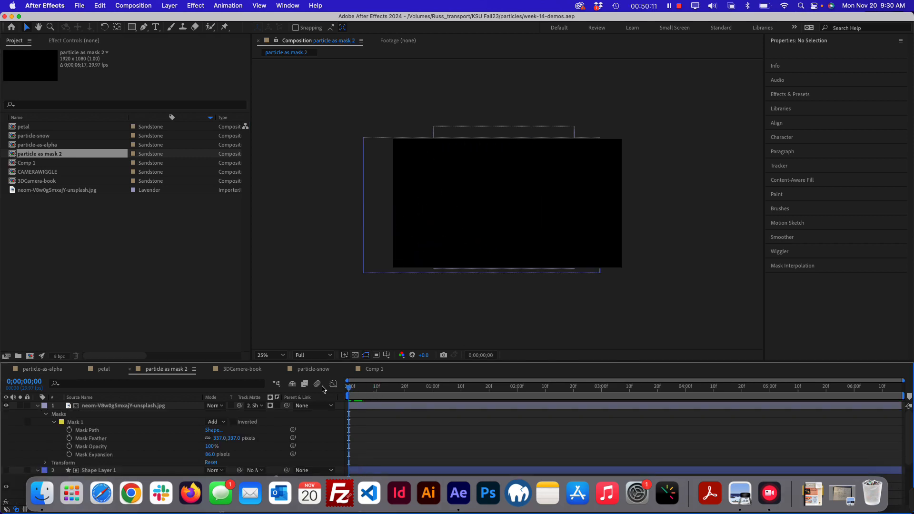
{"action": "key", "text": "space"}
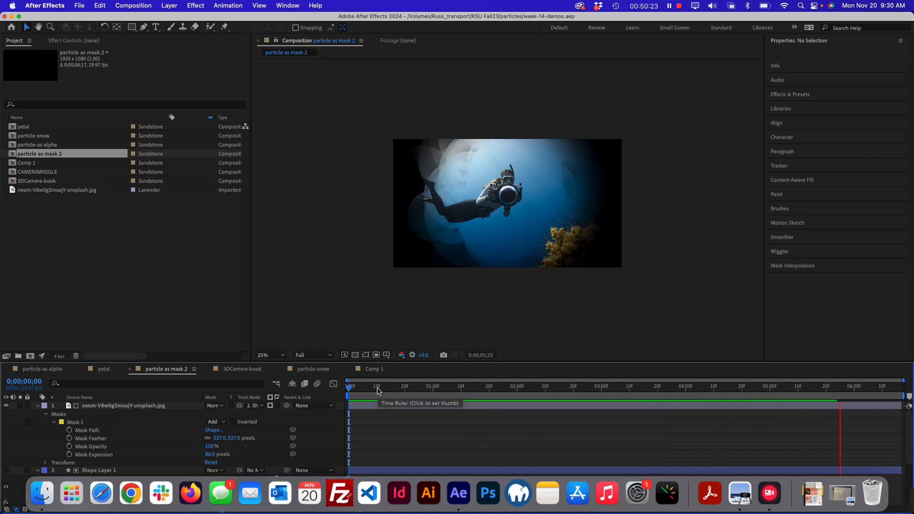
{"action": "key", "text": "space"}
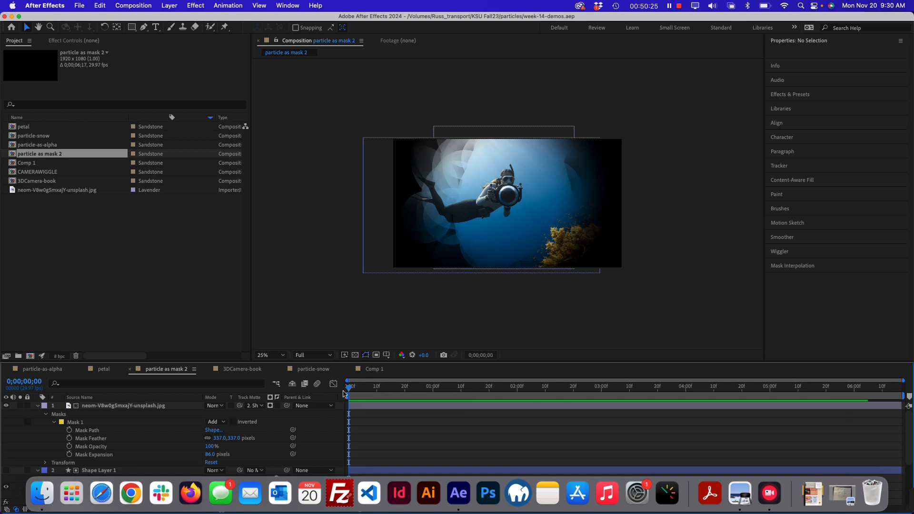
{"action": "key", "text": "space"}
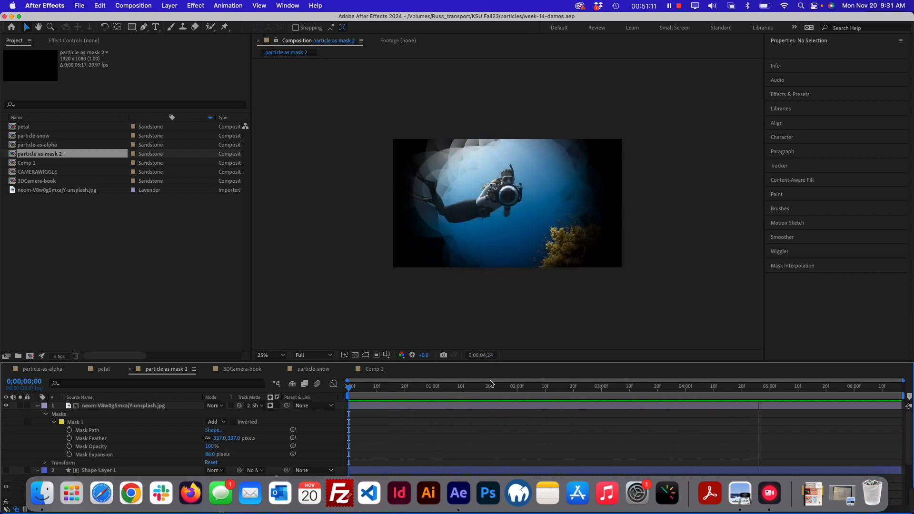
Scrub through the first second of the particle mask animation, return to 0;00;00;00 and replay the preview
{"action": "left_click_drag", "start_coordinate": [453, 393], "coordinate": [421, 390]}
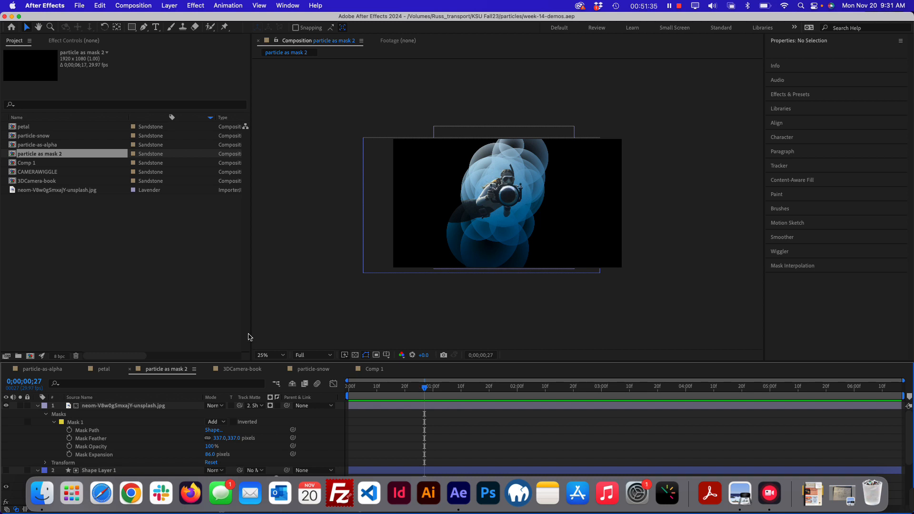
{"action": "left_click_drag", "start_coordinate": [431, 393], "coordinate": [381, 387]}
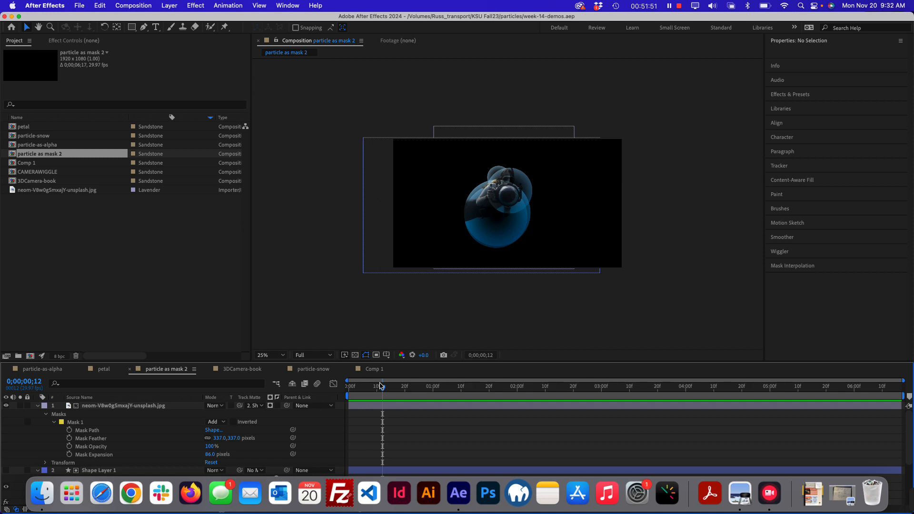
{"action": "key", "text": "space"}
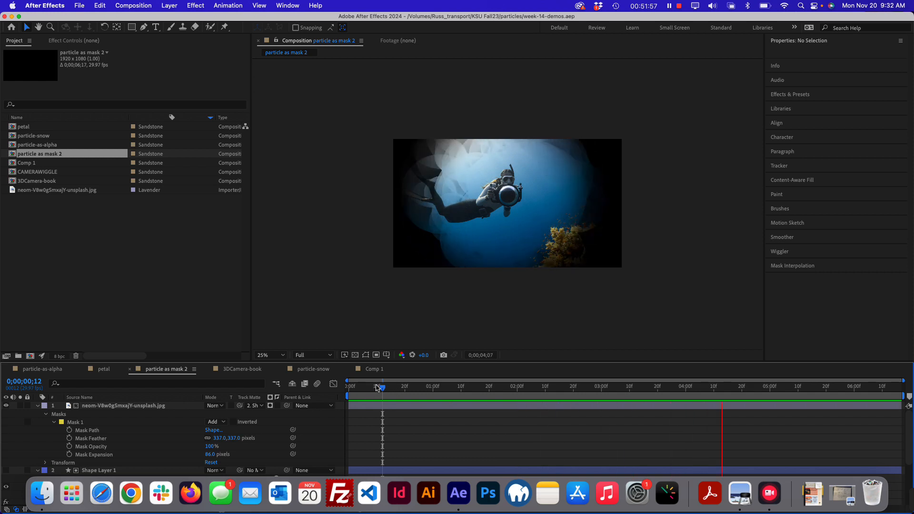
{"action": "left_click", "coordinate": [363, 387]}
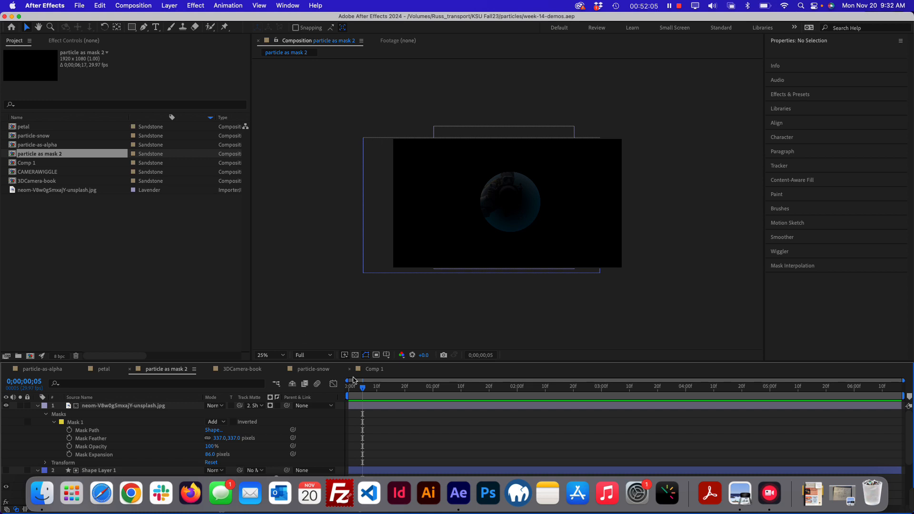
{"action": "left_click_drag", "start_coordinate": [365, 389], "coordinate": [348, 389]}
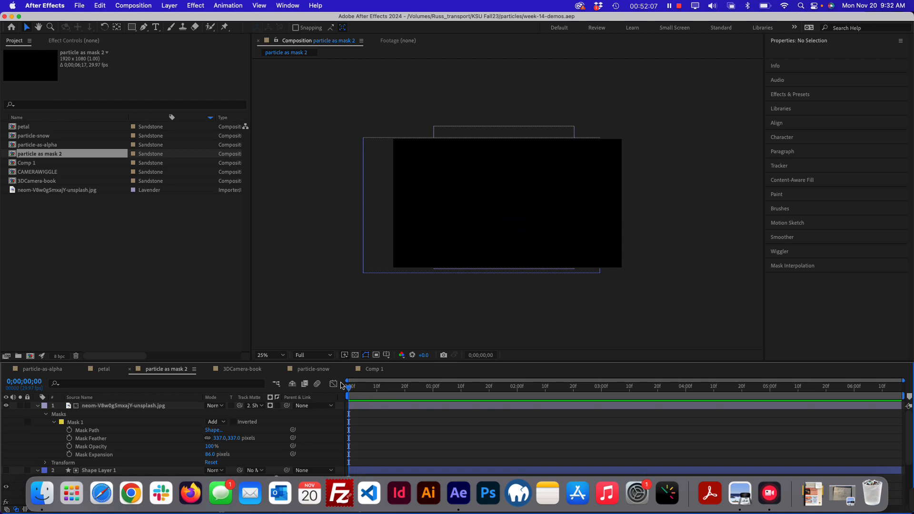
{"action": "key", "text": "space"}
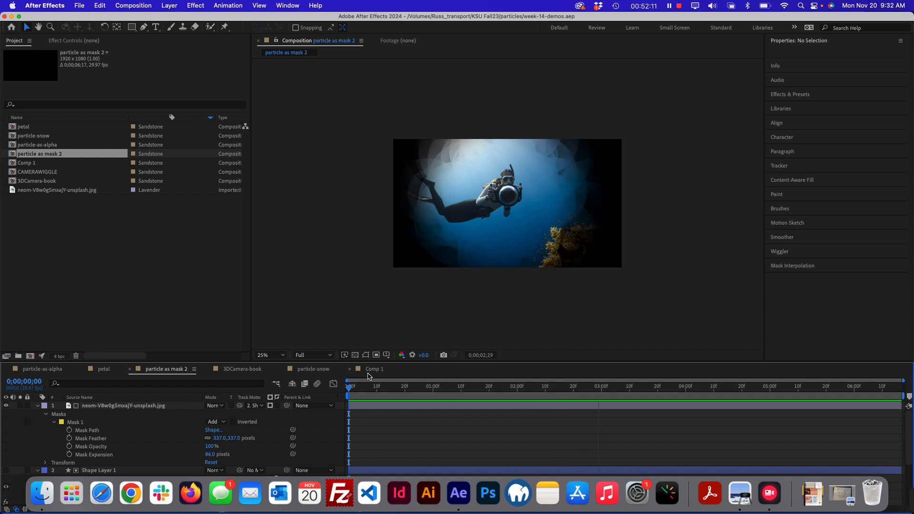
Create a new HD 1920x1080, 29.97 fps composition and clear the project selection
{"action": "left_click", "coordinate": [87, 263]}
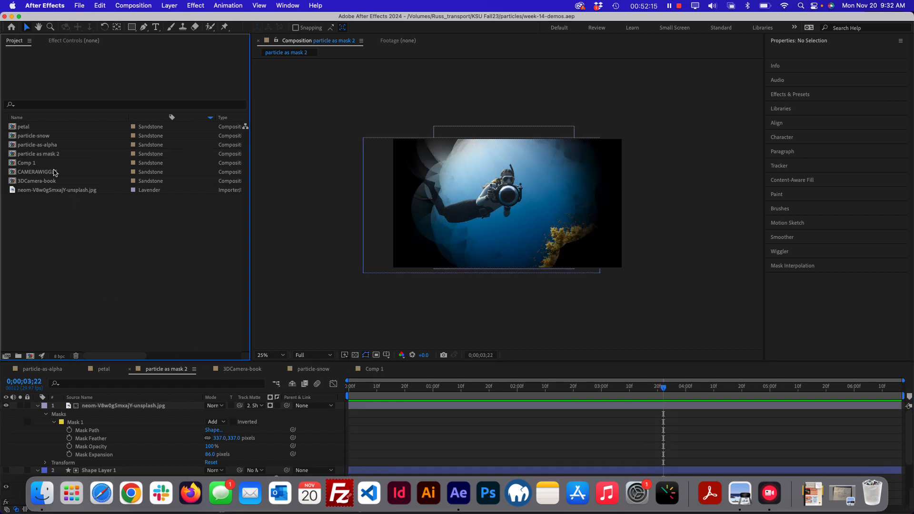
{"action": "key", "text": "super+n"}
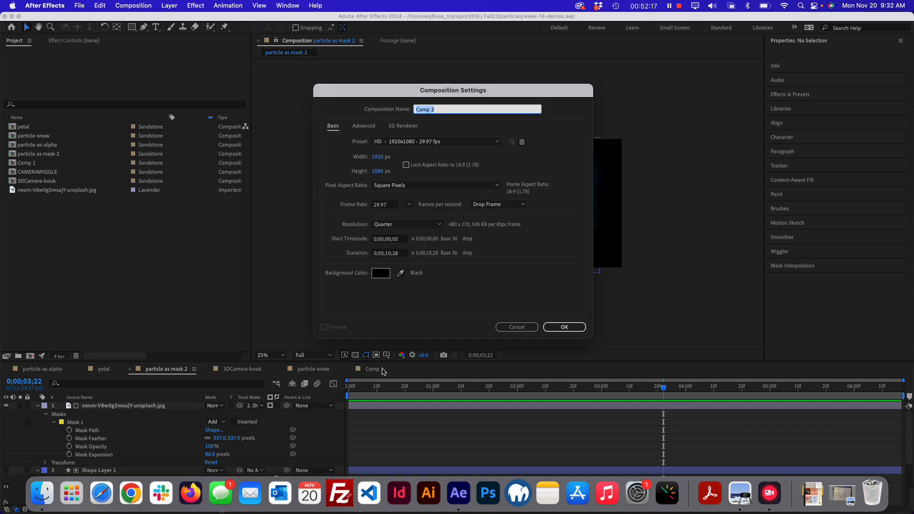
{"action": "left_click", "coordinate": [565, 328]}
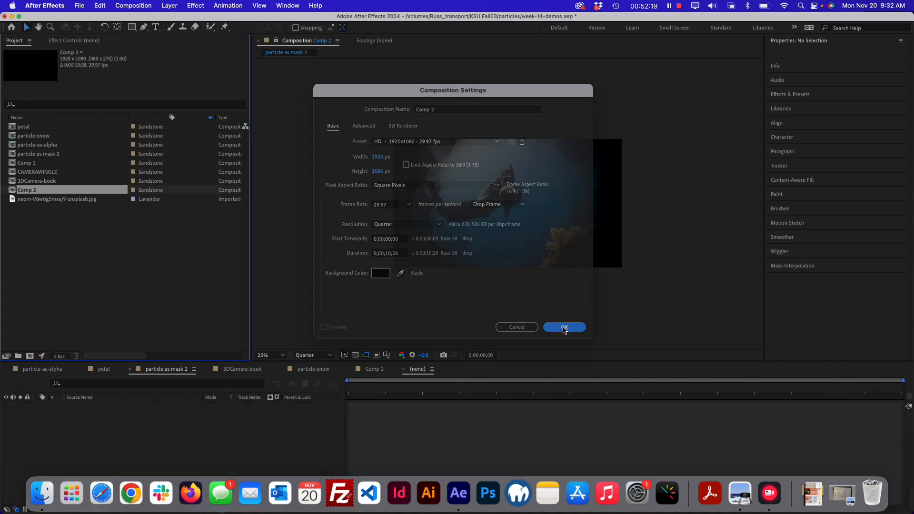
{"action": "left_click", "coordinate": [74, 260]}
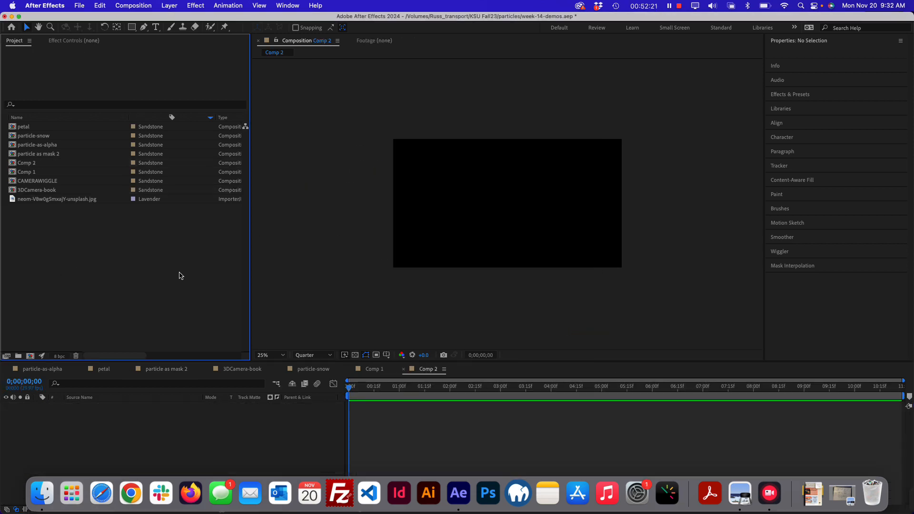
Draw a rectangle of about 2012 by 1163 px covering the whole frame and apply CC Snowfall to its shape layer
{"action": "left_click", "coordinate": [131, 27]}
{"action": "mouse_move", "coordinate": [386, 132]}
{"action": "left_mouse_down"}
{"action": "mouse_move", "coordinate": [564, 251]}
{"action": "mouse_move", "coordinate": [626, 272]}
{"action": "left_mouse_up"}
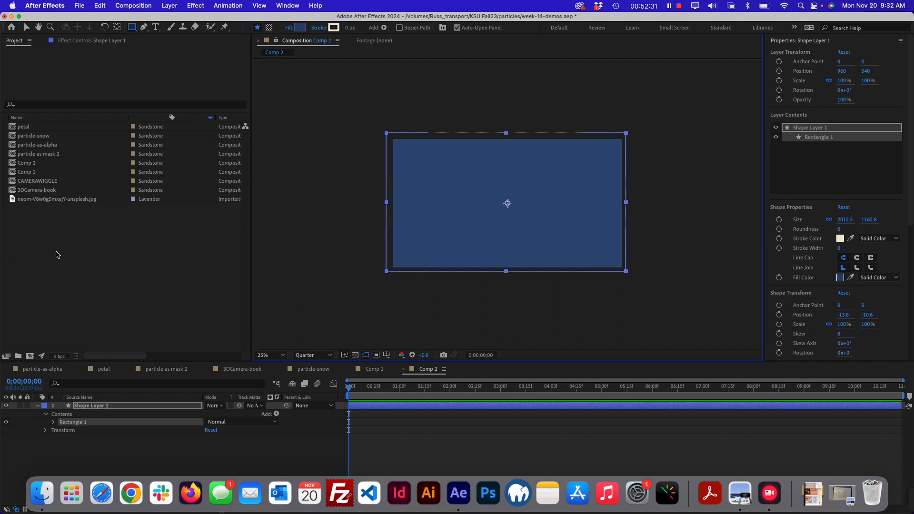
{"action": "left_click", "coordinate": [135, 5]}
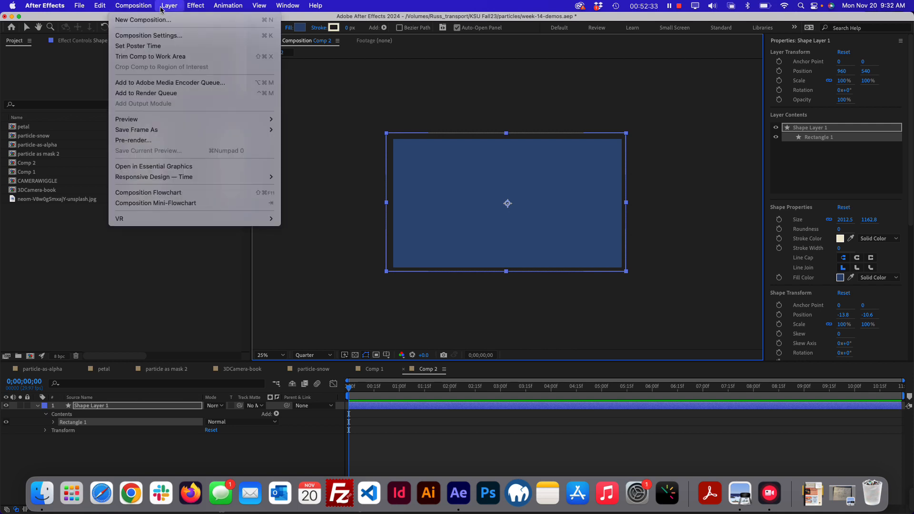
{"action": "mouse_move", "coordinate": [170, 6]}
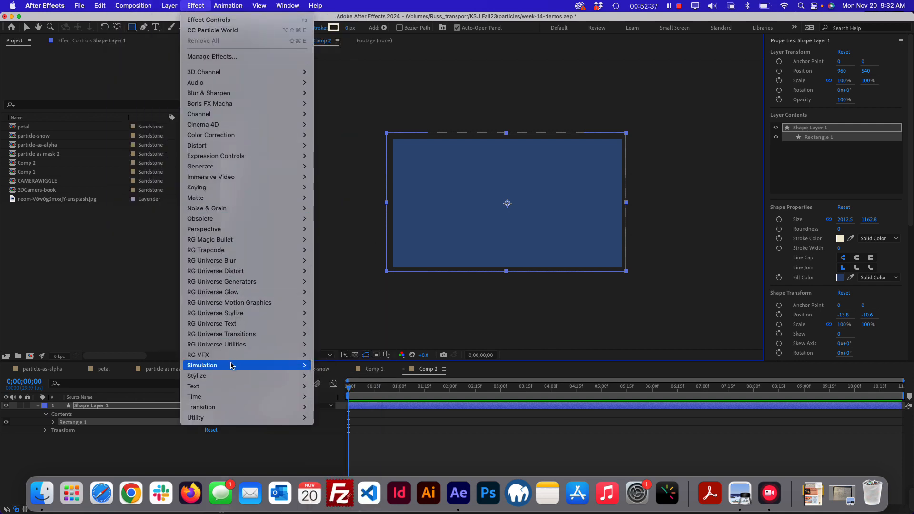
{"action": "mouse_move", "coordinate": [231, 366]}
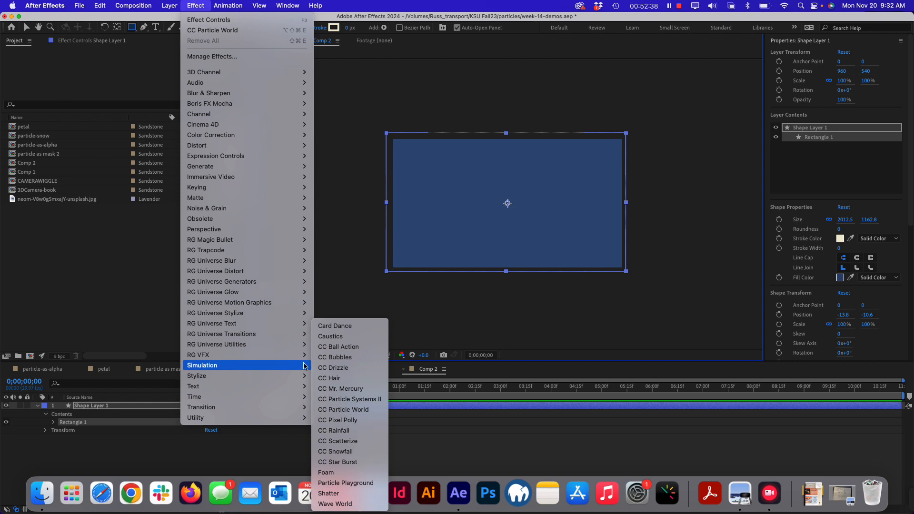
{"action": "left_click", "coordinate": [346, 454]}
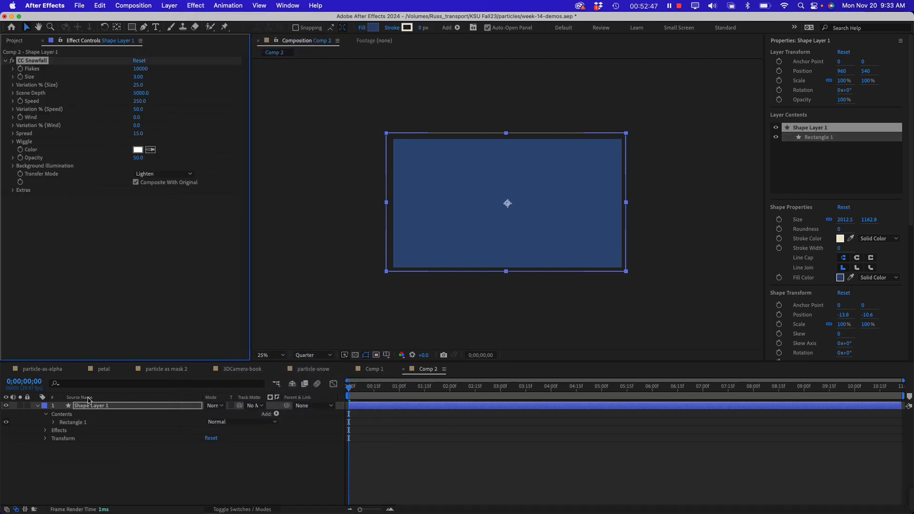
Preview the snowfall at 100% magnification and increase the flake Size to 8.21
{"action": "key", "text": "space"}
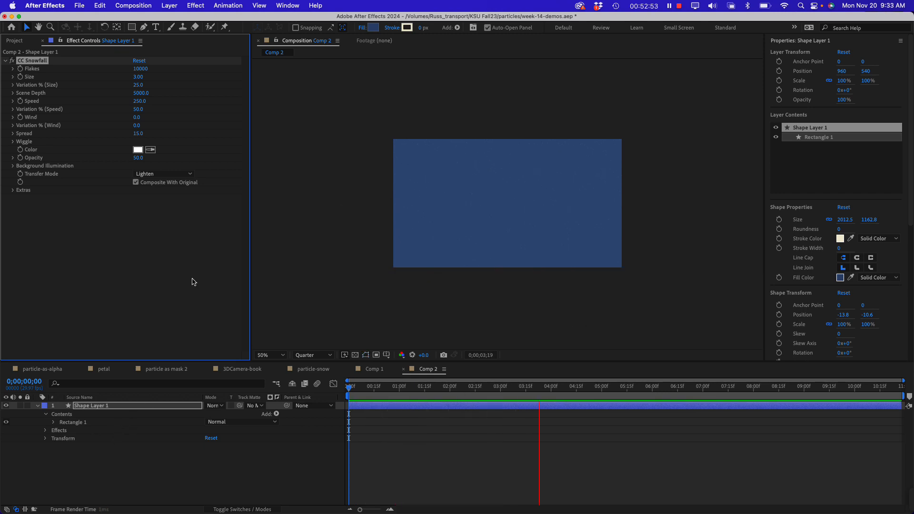
{"action": "key", "text": "period"}
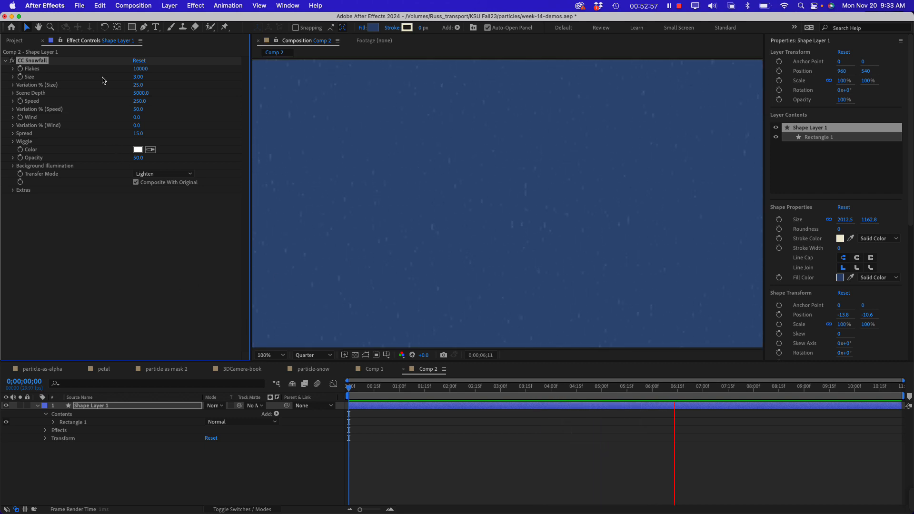
{"action": "key", "text": "space"}
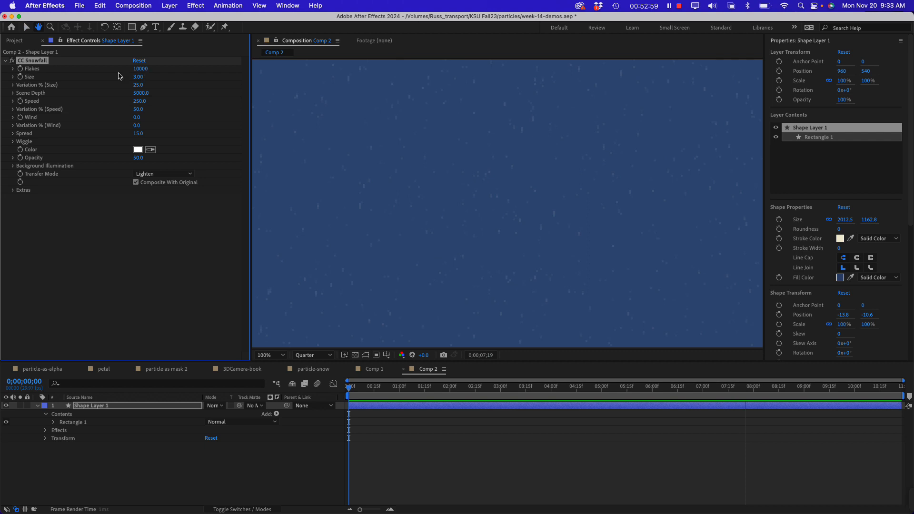
{"action": "left_click_drag", "start_coordinate": [139, 77], "coordinate": [201, 79]}
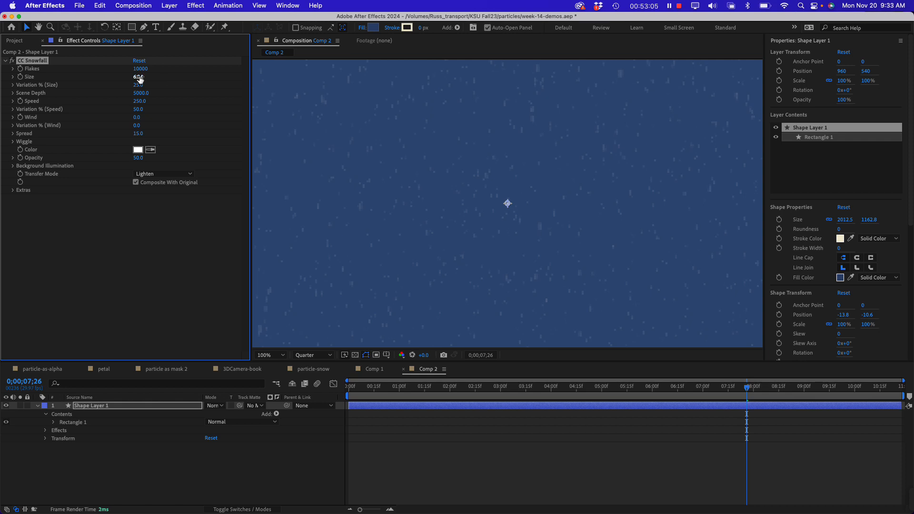
{"action": "left_click_drag", "start_coordinate": [140, 79], "coordinate": [219, 89]}
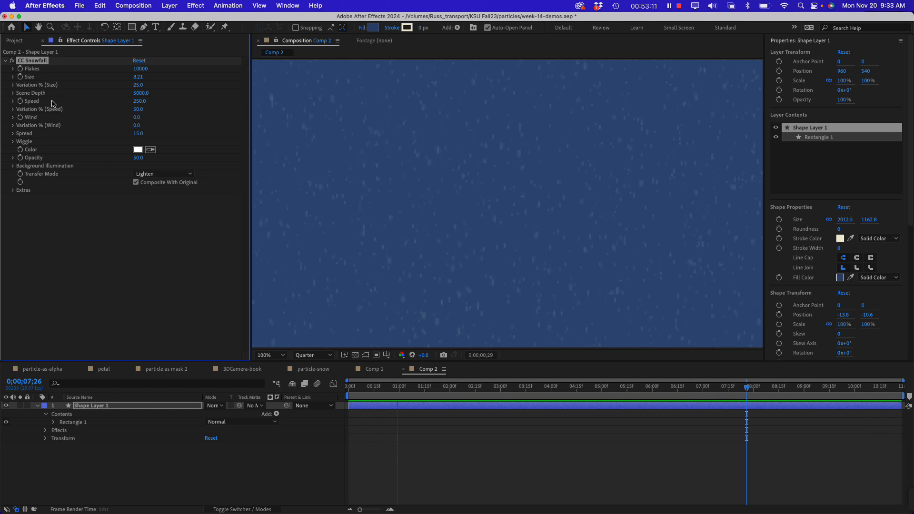
Raise the snowfall Speed to 289 and its Opacity to 100 while previewing the motion
{"action": "left_click_drag", "start_coordinate": [140, 101], "coordinate": [159, 101]}
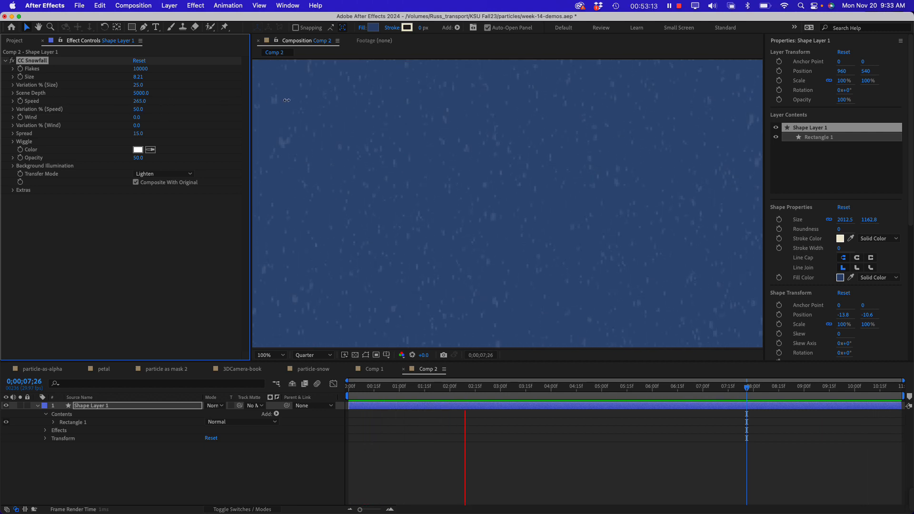
{"action": "left_click_drag", "start_coordinate": [286, 100], "coordinate": [179, 111]}
{"action": "key", "text": "space"}
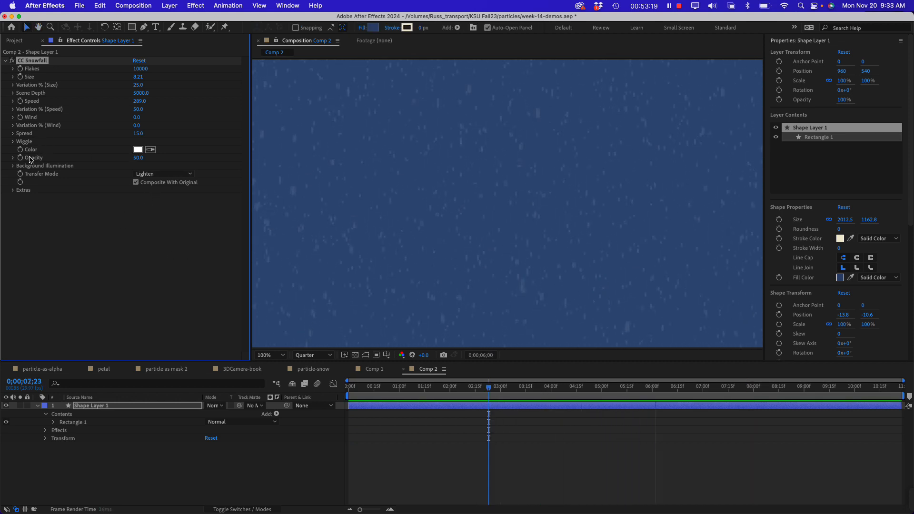
{"action": "left_click_drag", "start_coordinate": [138, 158], "coordinate": [181, 156]}
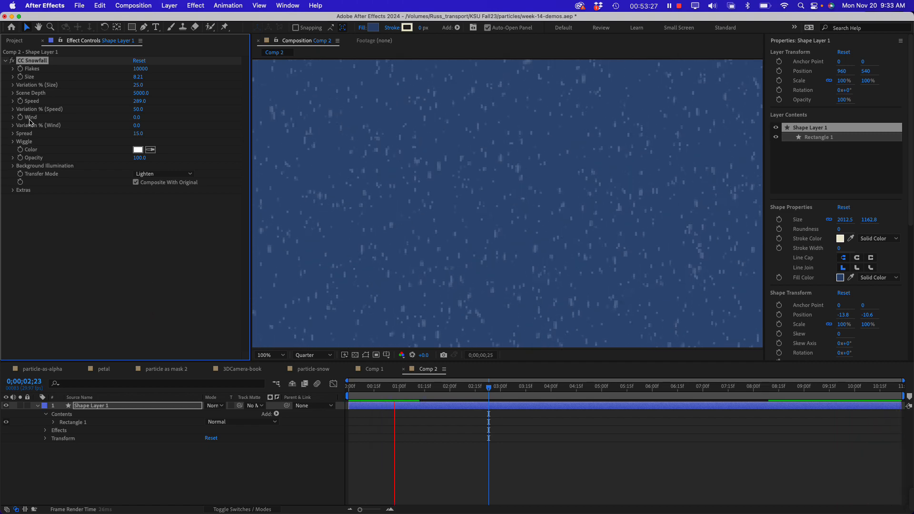
Set the snowfall Wind to 30.3 and preview the result from near the start of the composition
{"action": "left_click", "coordinate": [13, 118]}
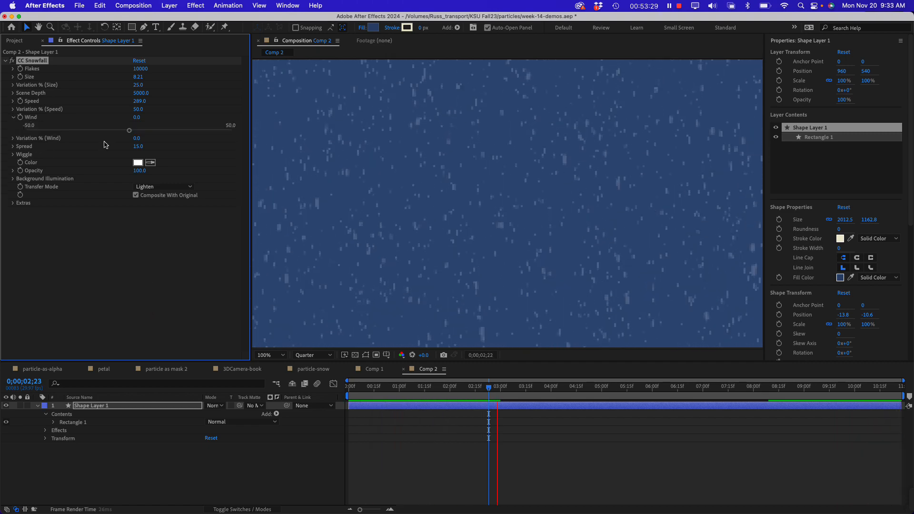
{"action": "left_click_drag", "start_coordinate": [152, 133], "coordinate": [245, 138]}
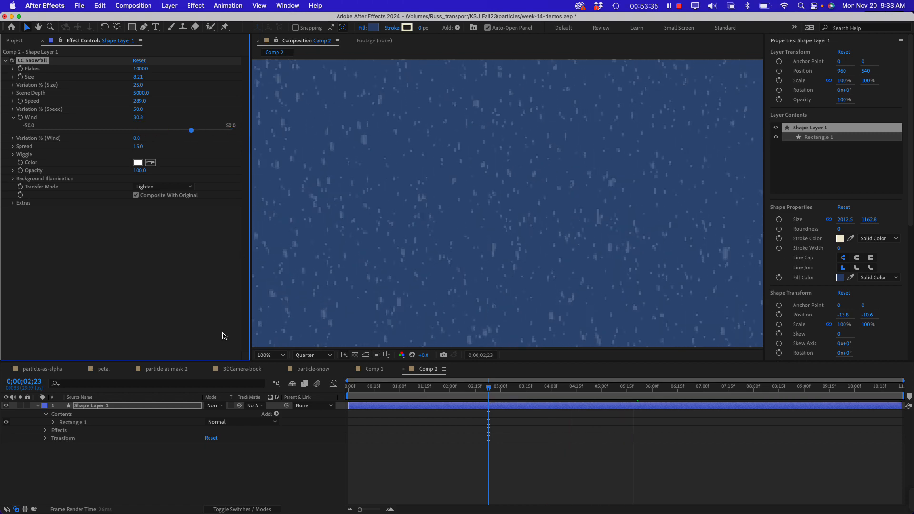
{"action": "key", "text": "space"}
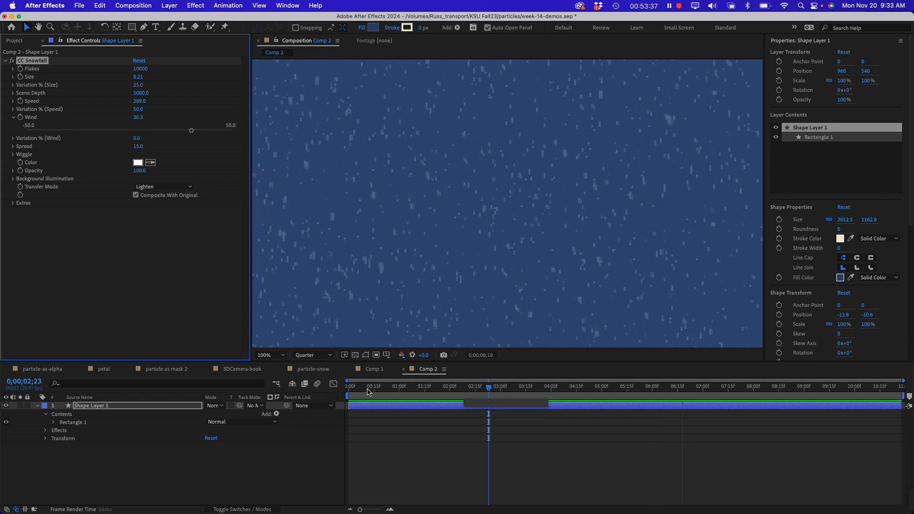
{"action": "key", "text": "space"}
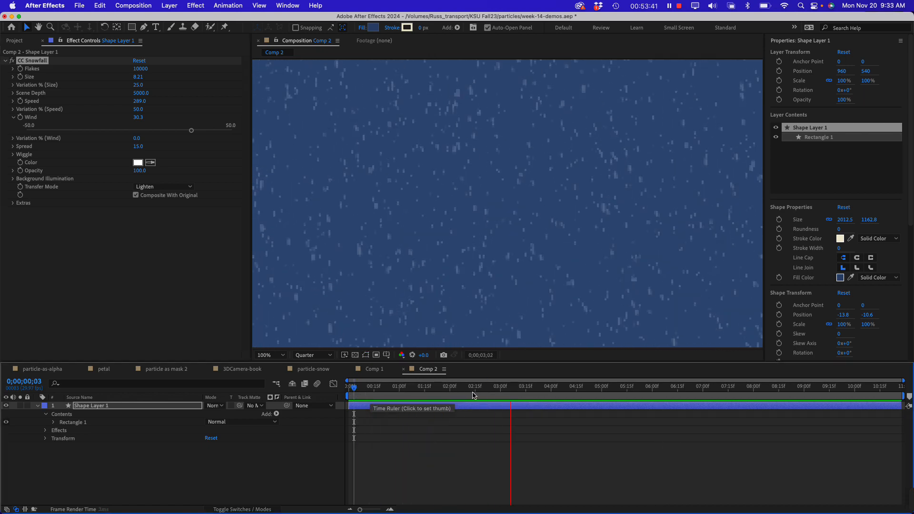
{"action": "key", "text": "space"}
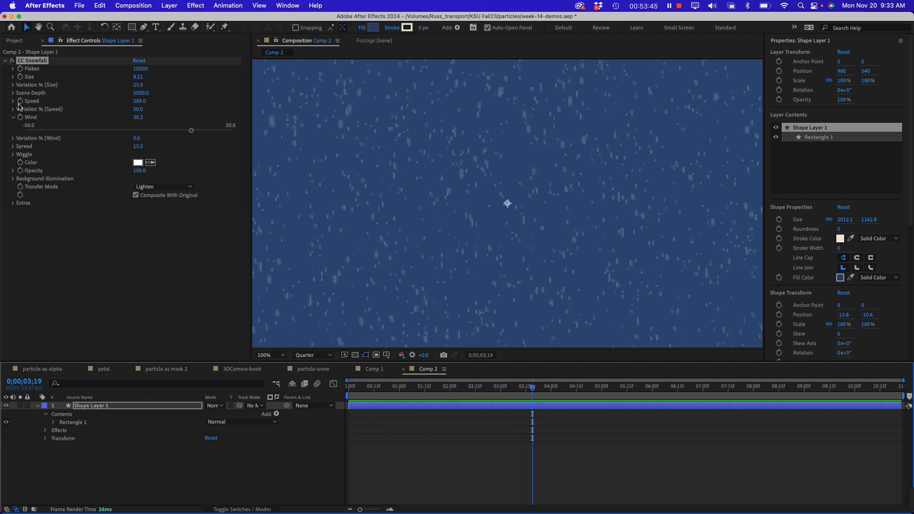
Set the snowfall Speed to 543.4 and its Spread to 34.8, and preview the motion
{"action": "left_click", "coordinate": [13, 101]}
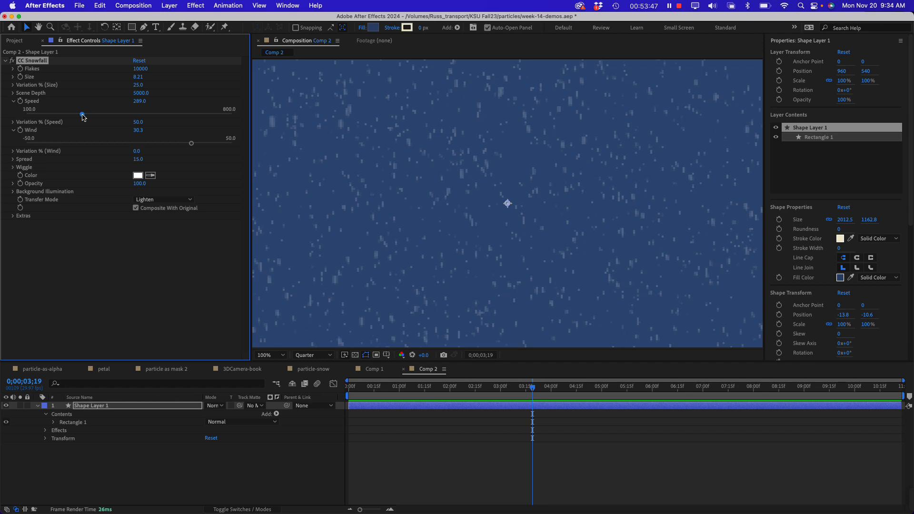
{"action": "left_click_drag", "start_coordinate": [82, 114], "coordinate": [161, 118]}
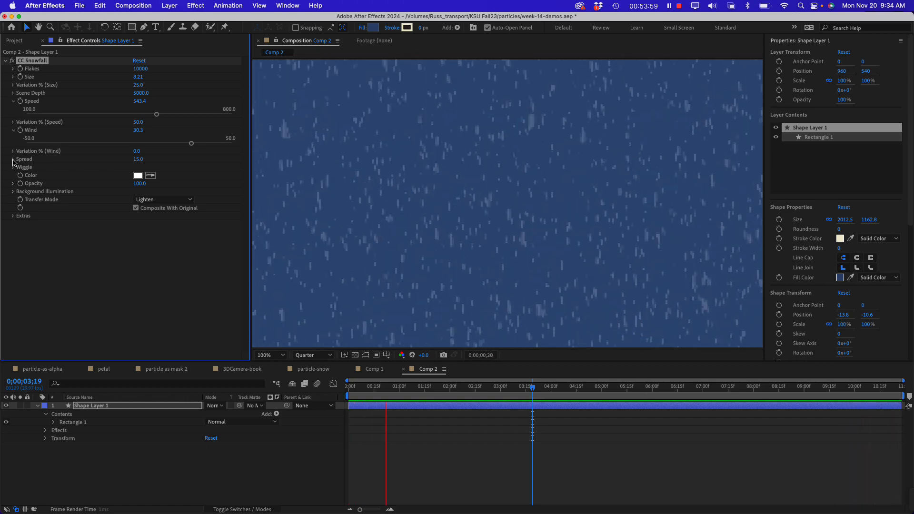
{"action": "left_click", "coordinate": [13, 160]}
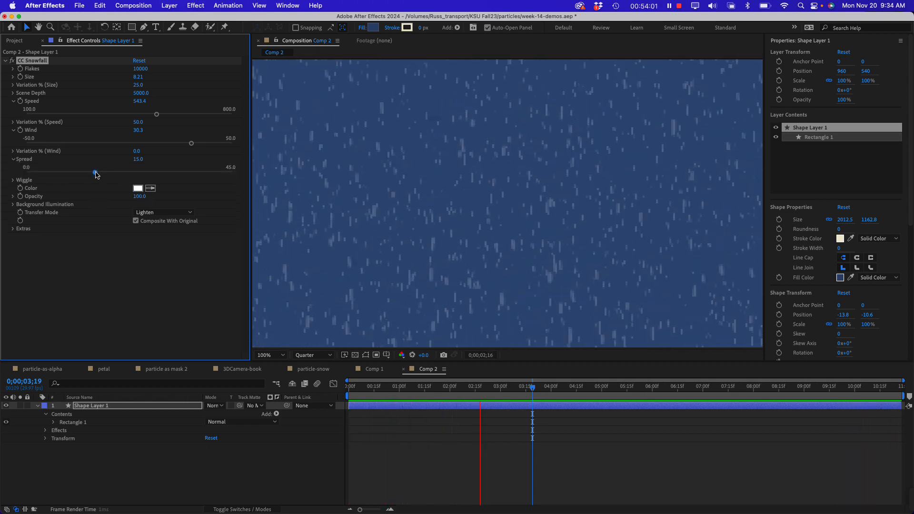
{"action": "left_click", "coordinate": [95, 172]}
{"action": "left_click_drag", "start_coordinate": [138, 174], "coordinate": [193, 177]}
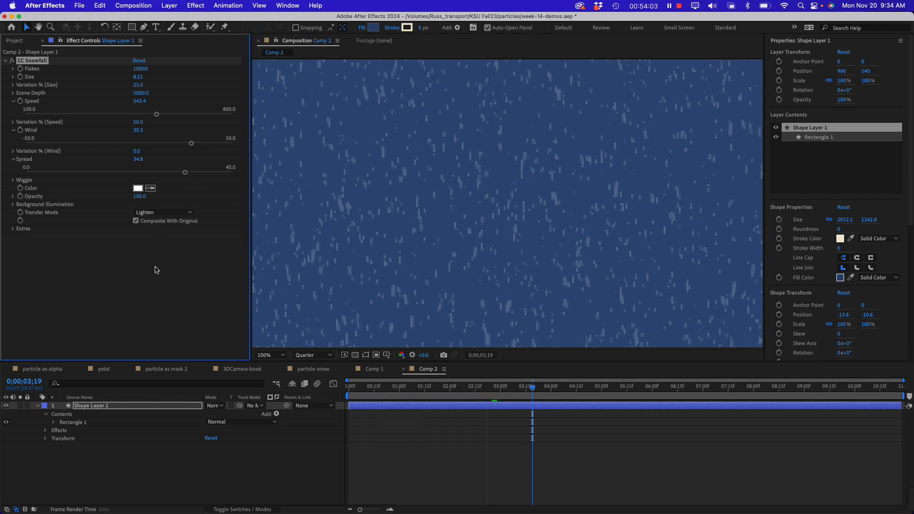
{"action": "key", "text": "space"}
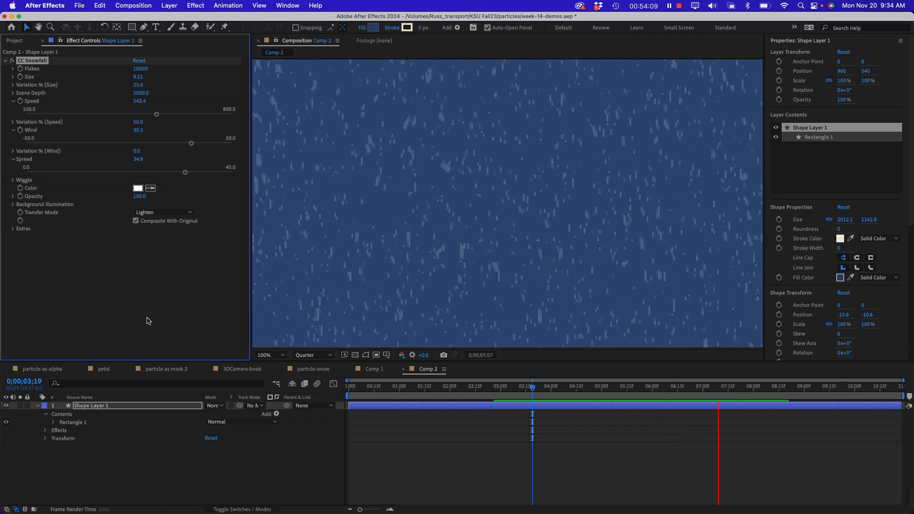
{"action": "left_click", "coordinate": [123, 304]}
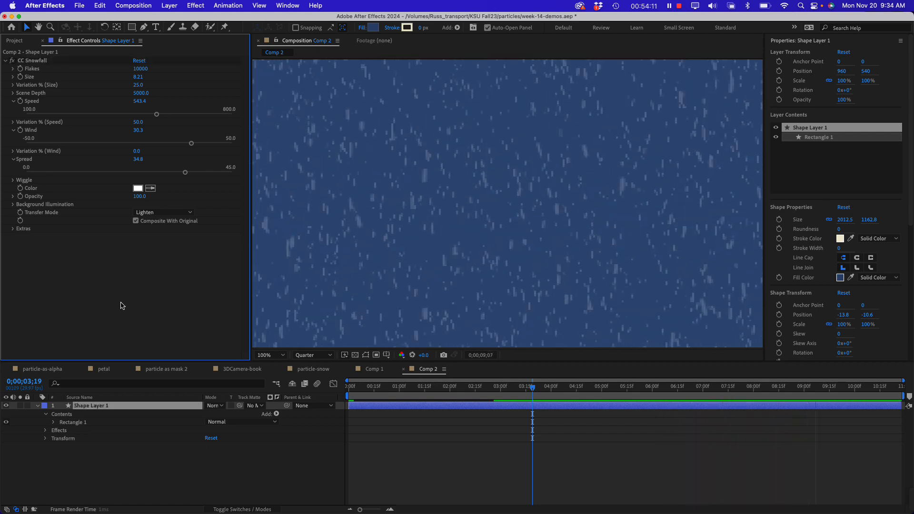
Move to 0;00;02;29 and change the shape layer's fill color to black (000000)
{"action": "left_click_drag", "start_coordinate": [537, 390], "coordinate": [499, 399]}
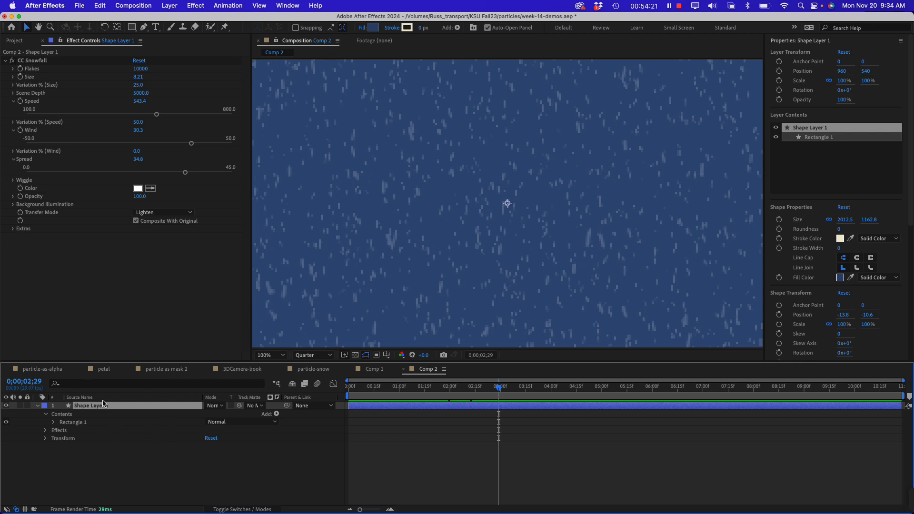
{"action": "left_click", "coordinate": [373, 27]}
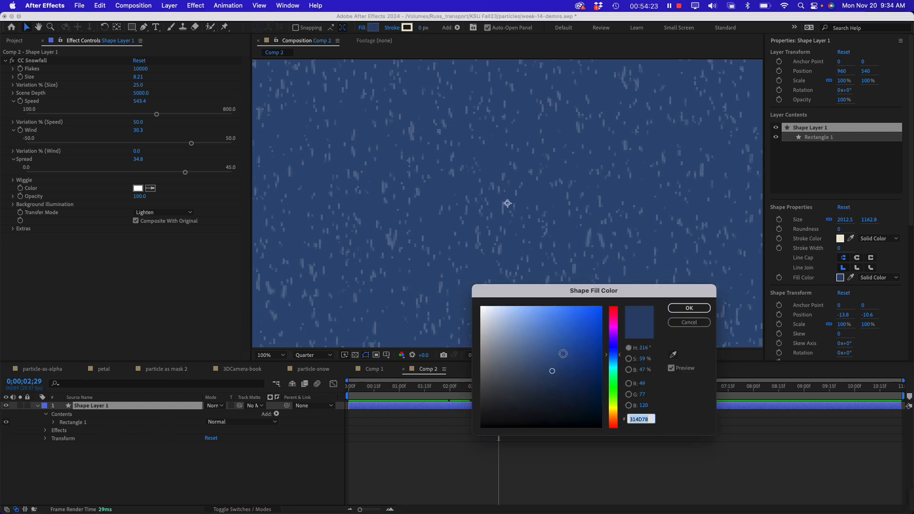
{"action": "left_click_drag", "start_coordinate": [562, 354], "coordinate": [483, 449]}
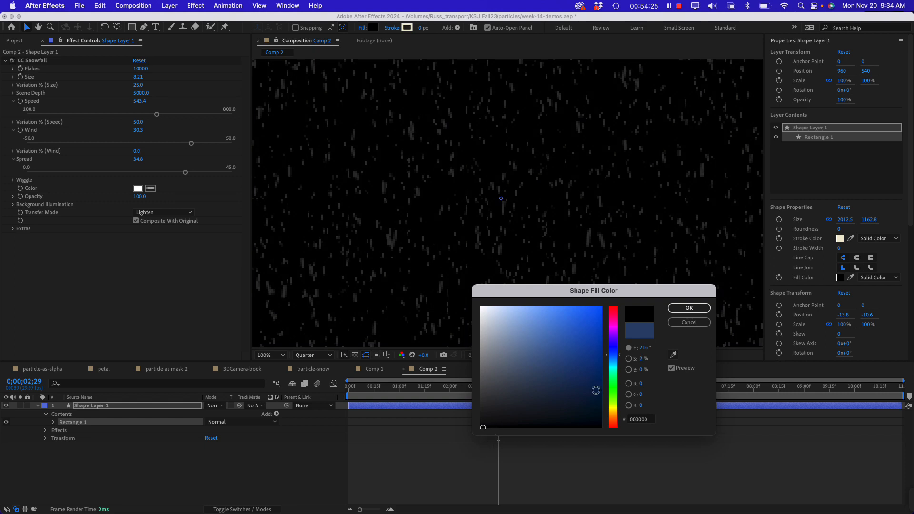
{"action": "key", "text": "Return"}
{"action": "left_click", "coordinate": [165, 273]}
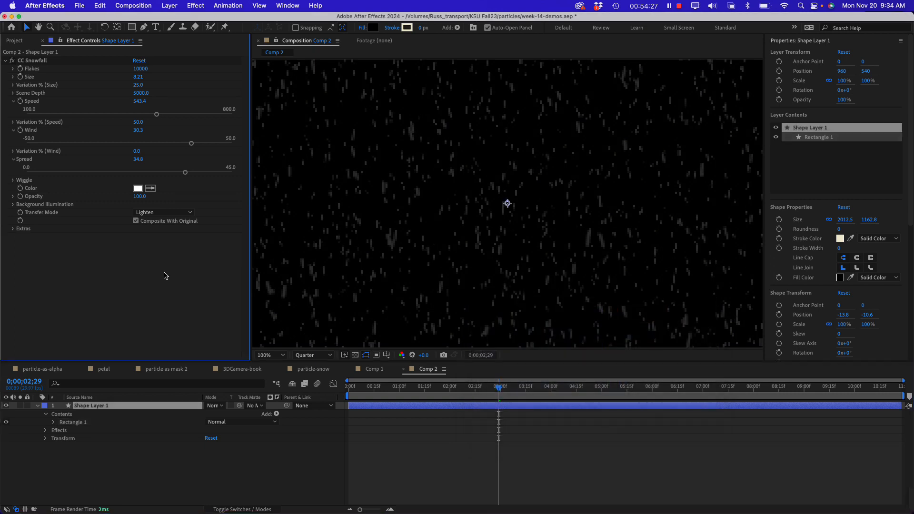
{"action": "left_click", "coordinate": [179, 385]}
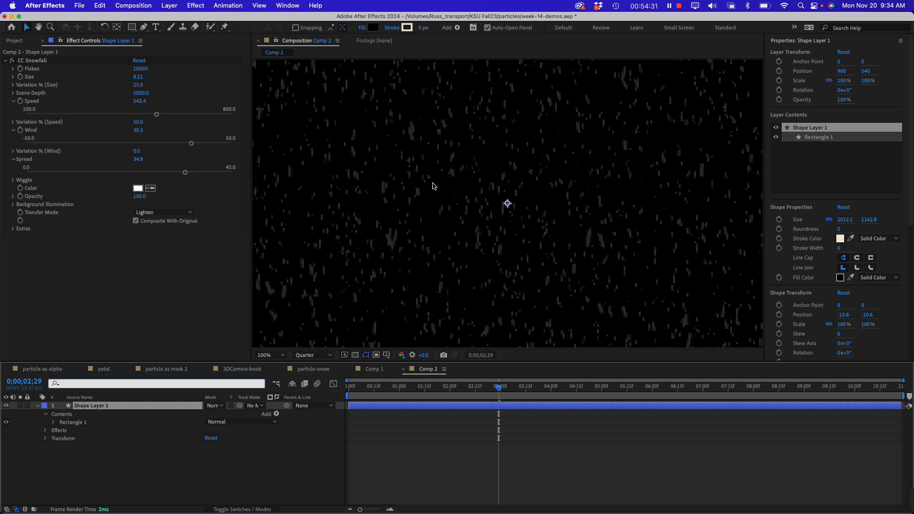
{"action": "left_click", "coordinate": [162, 258]}
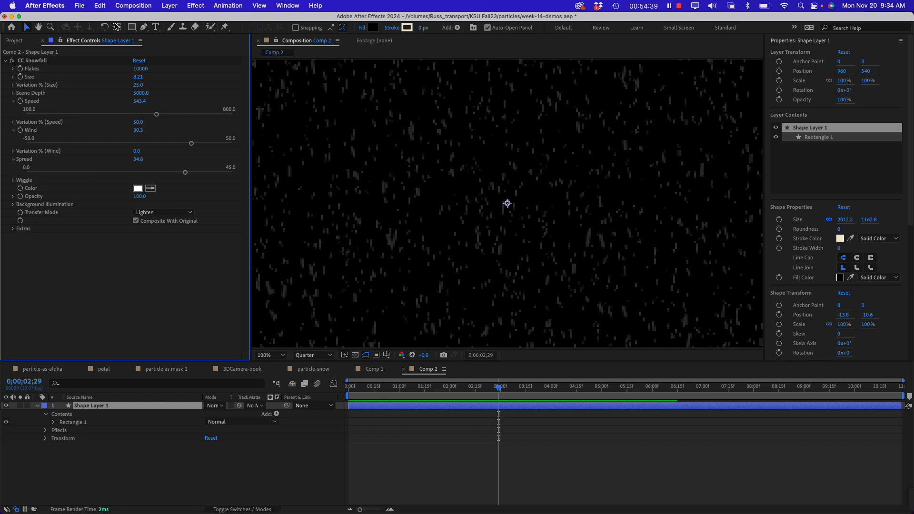
Set the CC Snowfall Transfer Mode to Composite and preview the snowfall from 0;00;02;20
{"action": "left_click", "coordinate": [101, 408]}
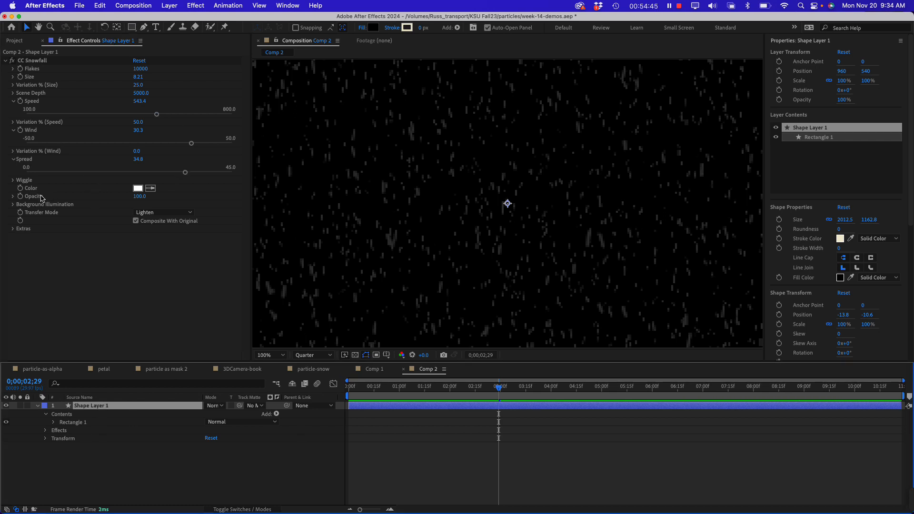
{"action": "left_click", "coordinate": [141, 196]}
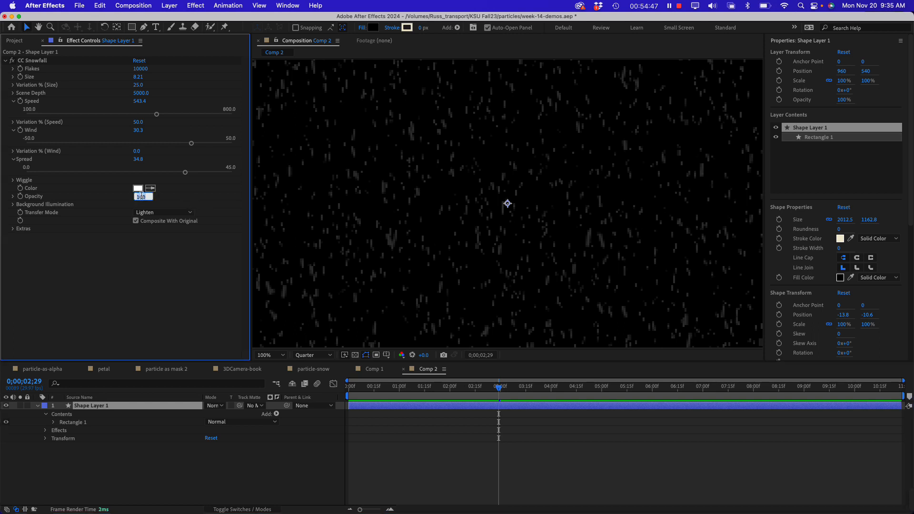
{"action": "left_click", "coordinate": [170, 215]}
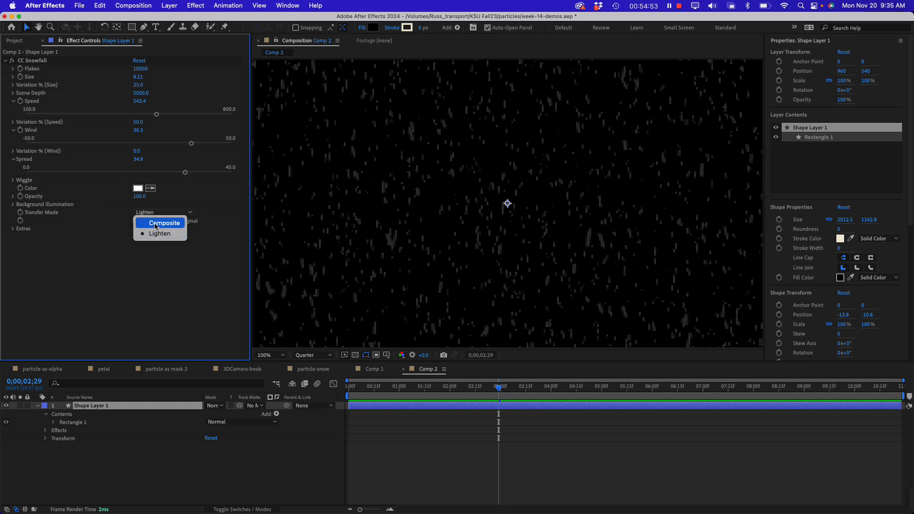
{"action": "left_click", "coordinate": [155, 224]}
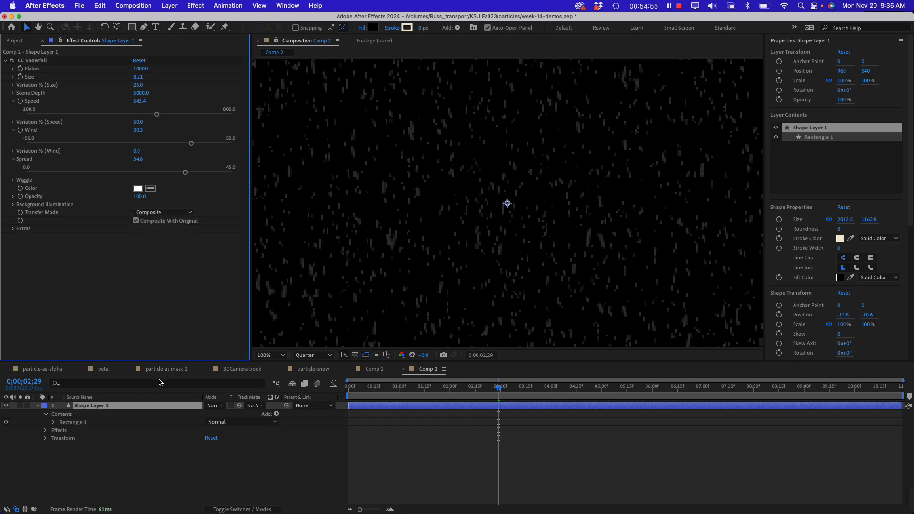
{"action": "left_click_drag", "start_coordinate": [430, 385], "coordinate": [485, 391]}
{"action": "key", "text": "space"}
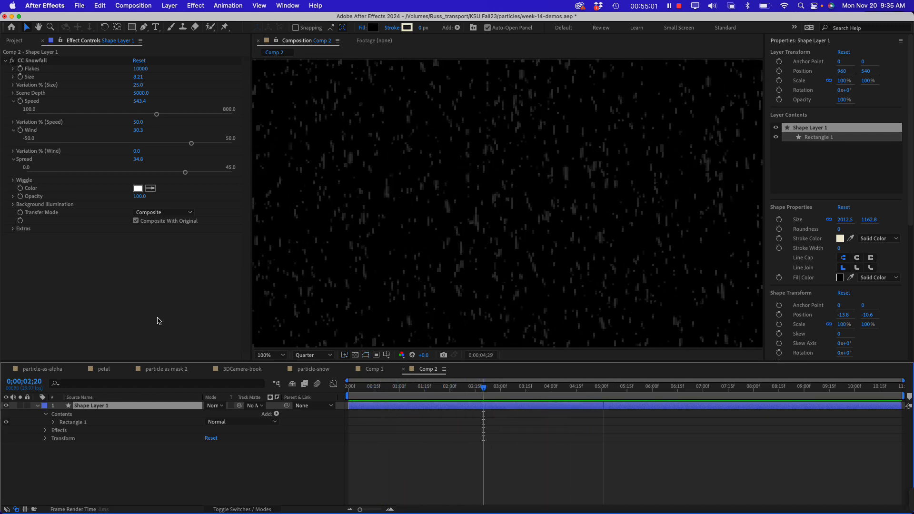
{"action": "key", "text": "space"}
{"action": "left_click", "coordinate": [116, 451]}
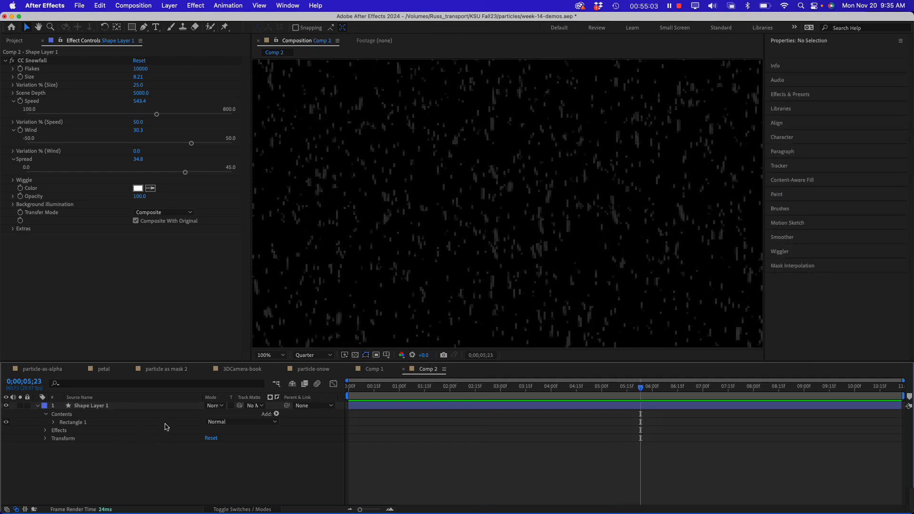
Draw a rectangle of about 2068 by 1247 px over the whole frame as a new shape layer and fill it white (FFFFFF)
{"action": "left_click_drag", "start_coordinate": [132, 27], "coordinate": [156, 28]}
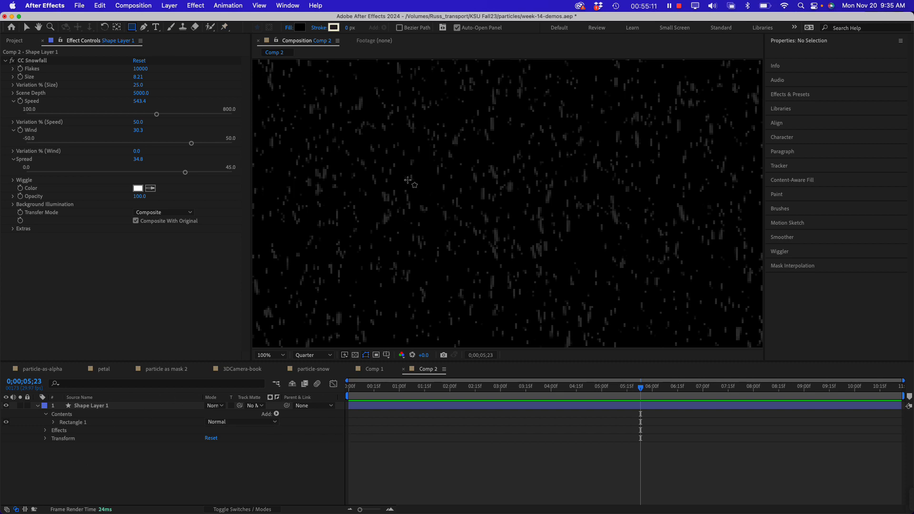
{"action": "key", "text": "comma"}
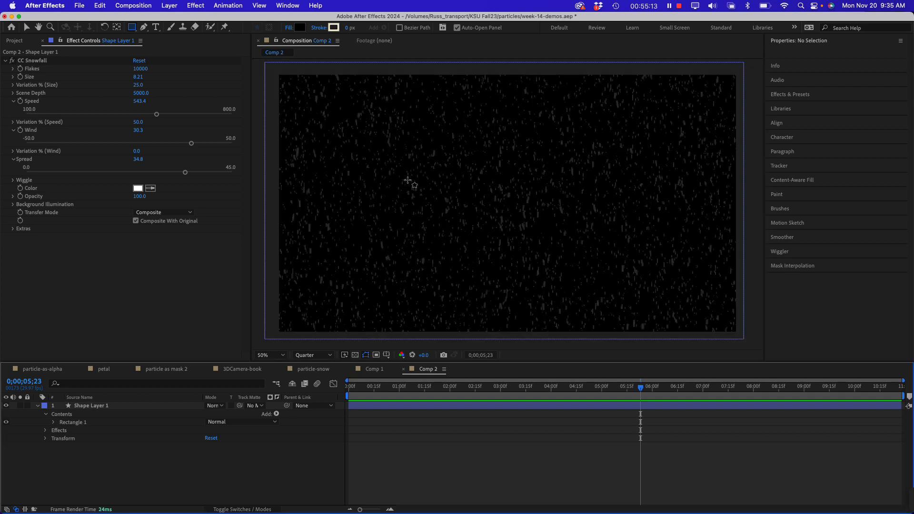
{"action": "key", "text": "comma"}
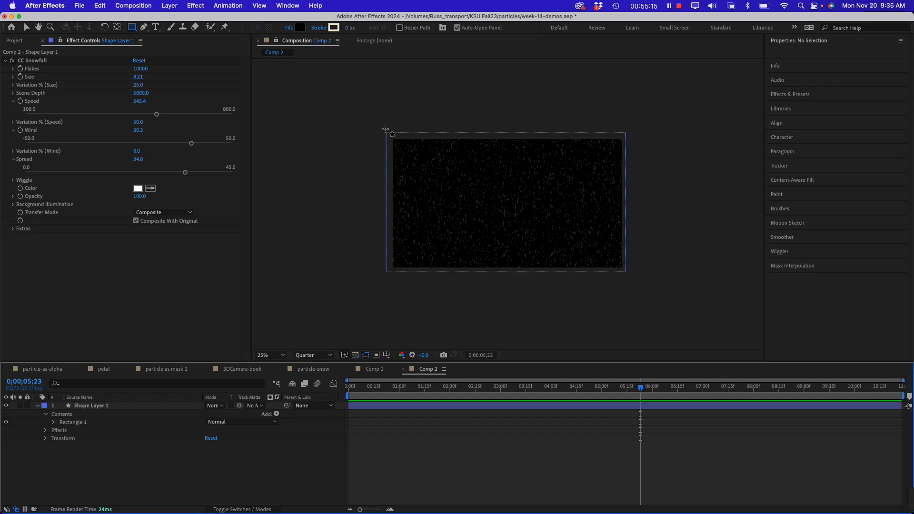
{"action": "mouse_move", "coordinate": [385, 129]}
{"action": "left_mouse_down"}
{"action": "mouse_move", "coordinate": [633, 294]}
{"action": "mouse_move", "coordinate": [630, 278]}
{"action": "left_mouse_up"}
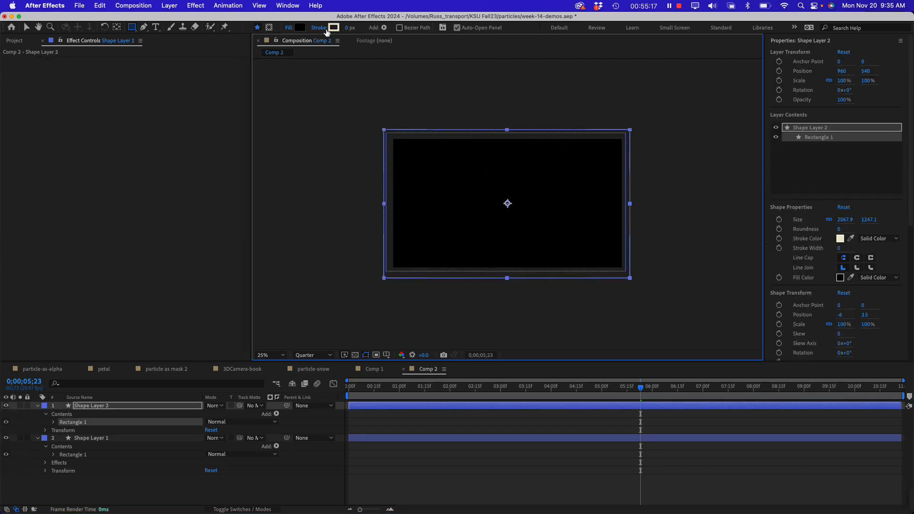
{"action": "left_click", "coordinate": [300, 27]}
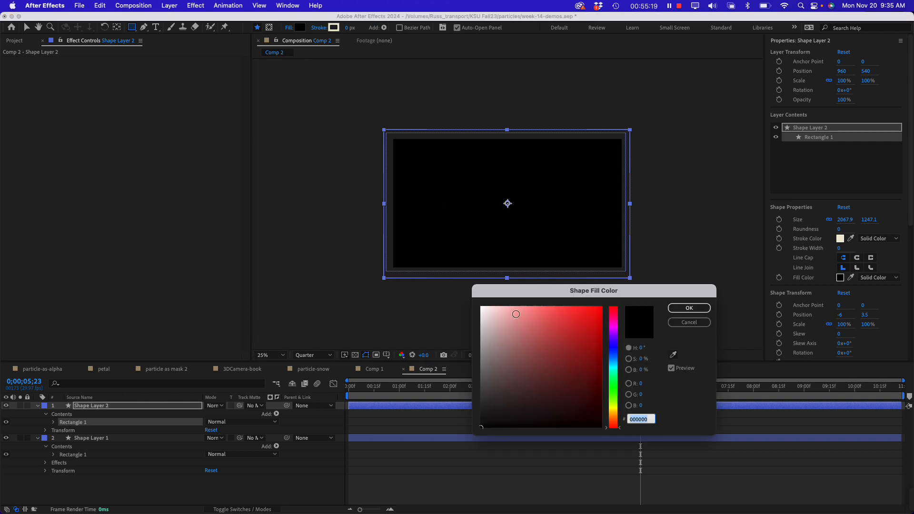
{"action": "left_click", "coordinate": [482, 308]}
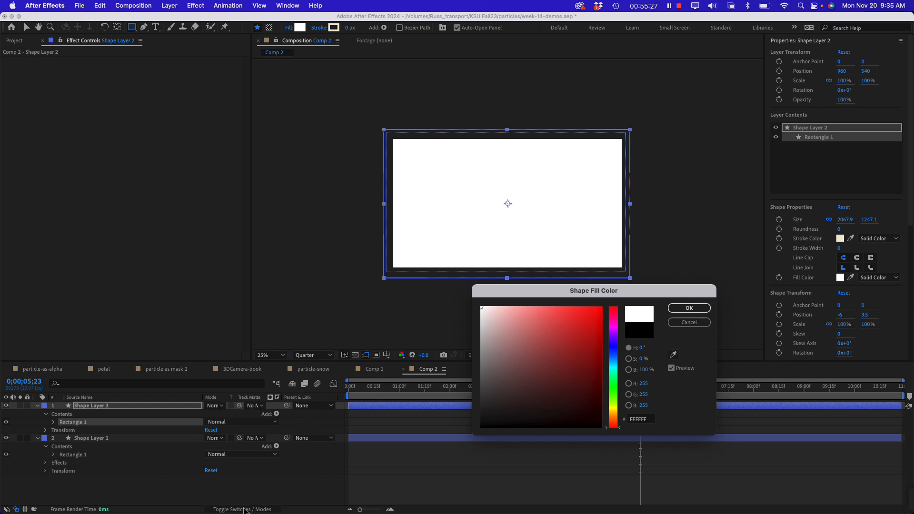
{"action": "left_click", "coordinate": [689, 308]}
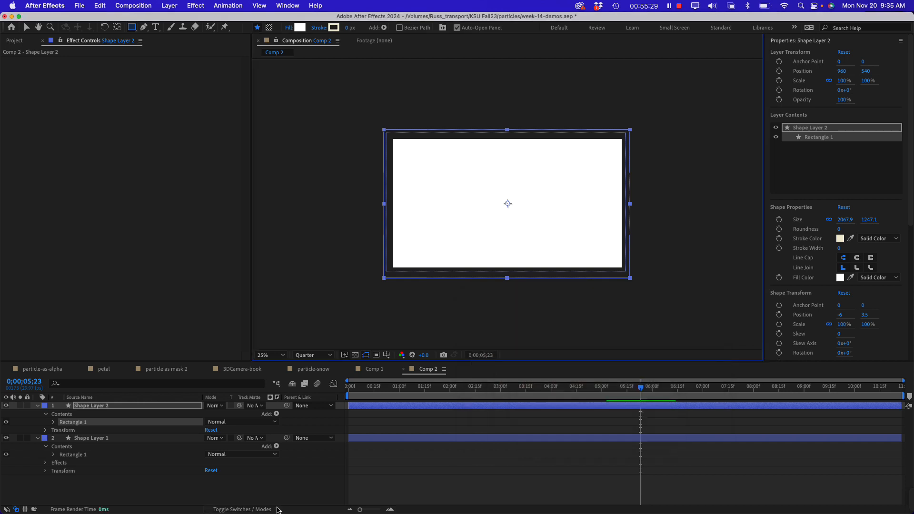
Use Shape Layer 1 as a luma track matte for Shape Layer 2 and preview the result from 0;00;01;21
{"action": "left_click", "coordinate": [232, 510]}
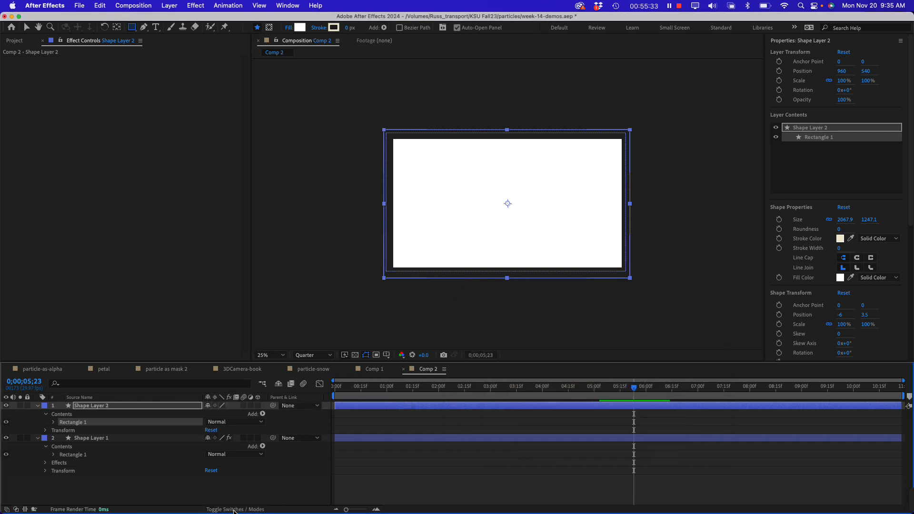
{"action": "left_click", "coordinate": [233, 510]}
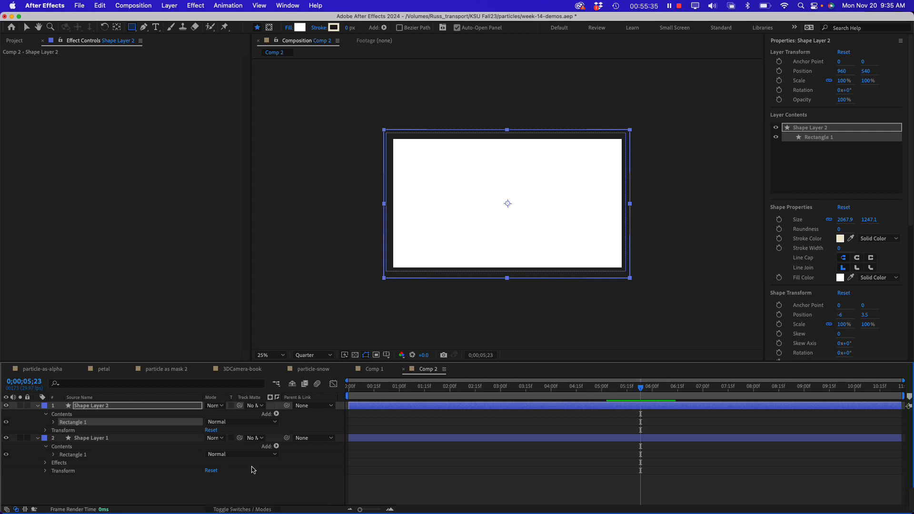
{"action": "left_click", "coordinate": [258, 406]}
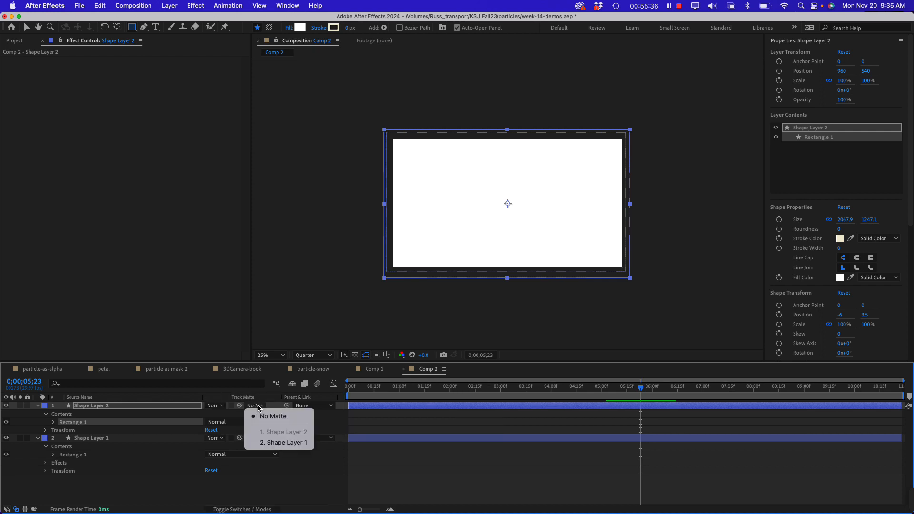
{"action": "left_click", "coordinate": [264, 443]}
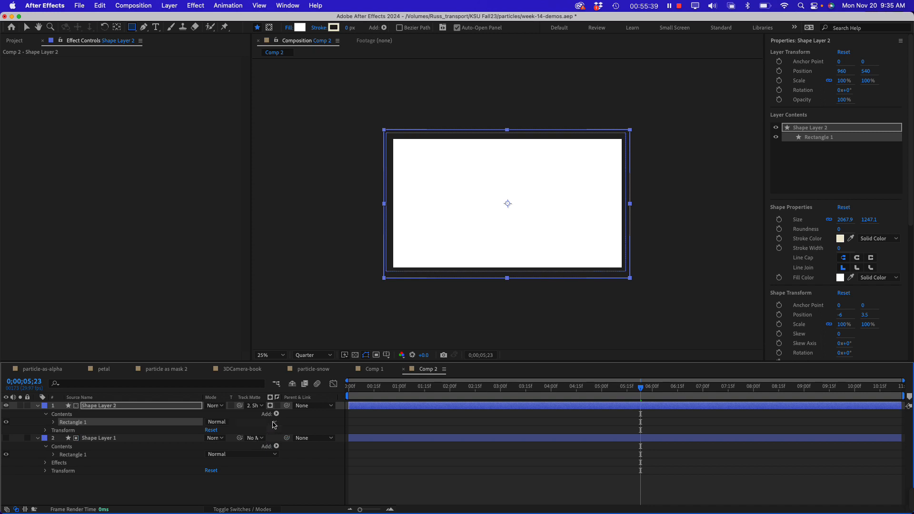
{"action": "left_click", "coordinate": [271, 406]}
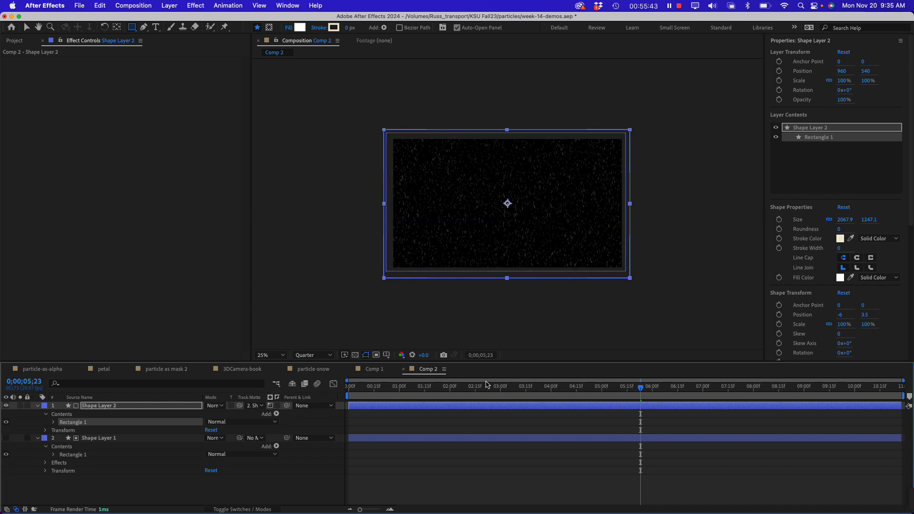
{"action": "left_click_drag", "start_coordinate": [490, 394], "coordinate": [436, 398]}
{"action": "key", "text": "space"}
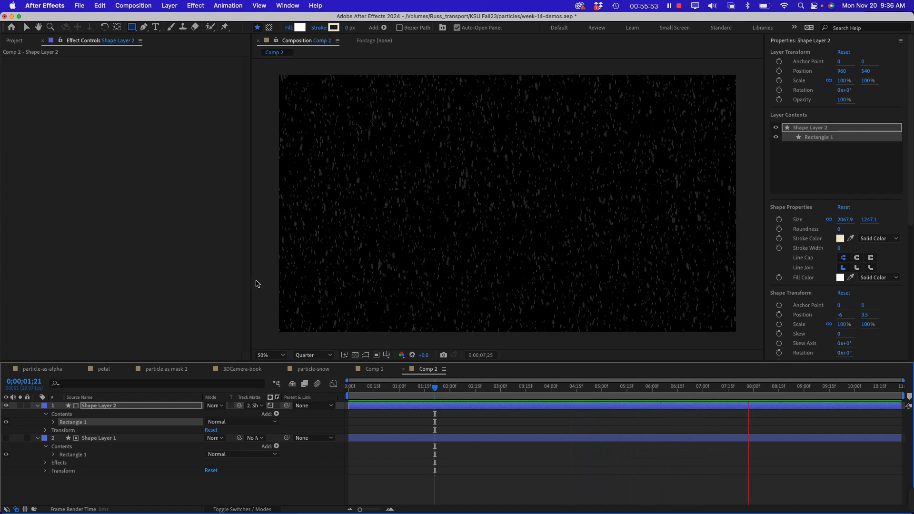
{"action": "key", "text": "space"}
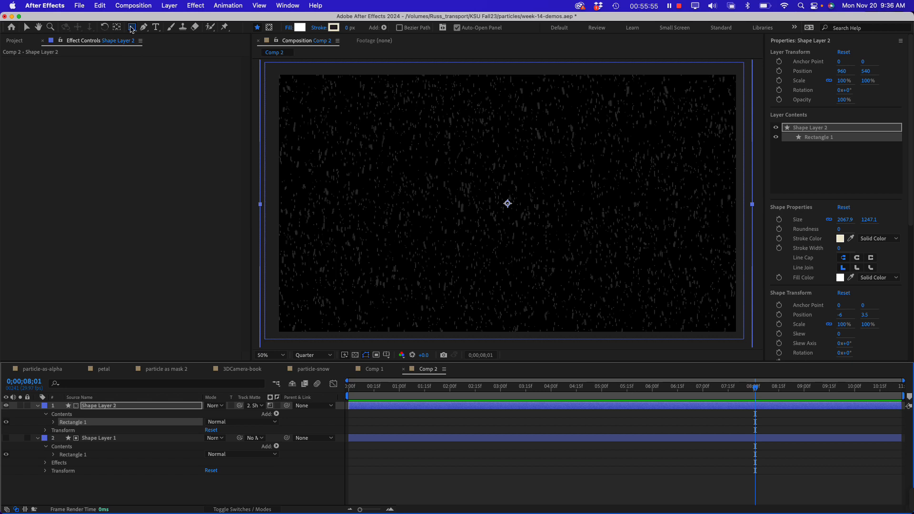
Draw a circle about 347 px across near the frame's center as a new shape layer and fill it red (E41515)
{"action": "left_click", "coordinate": [132, 28]}
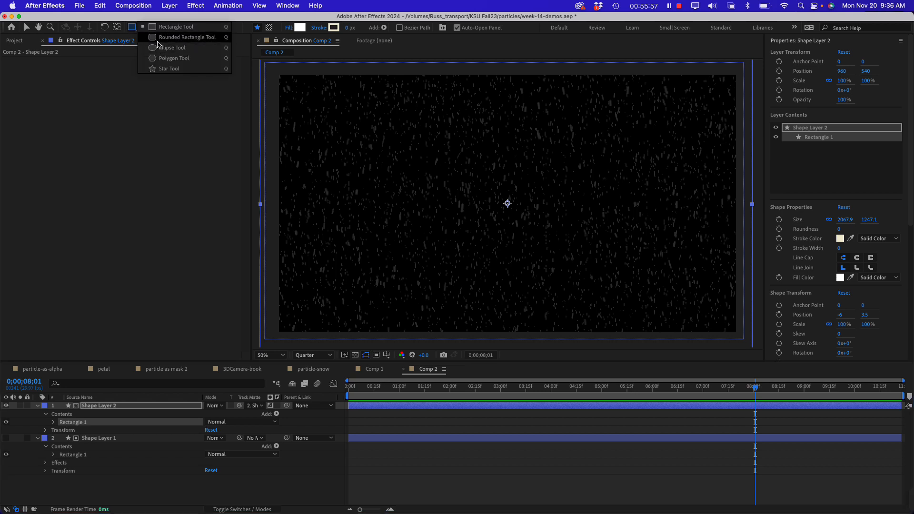
{"action": "left_click", "coordinate": [160, 48]}
{"action": "left_click", "coordinate": [105, 494]}
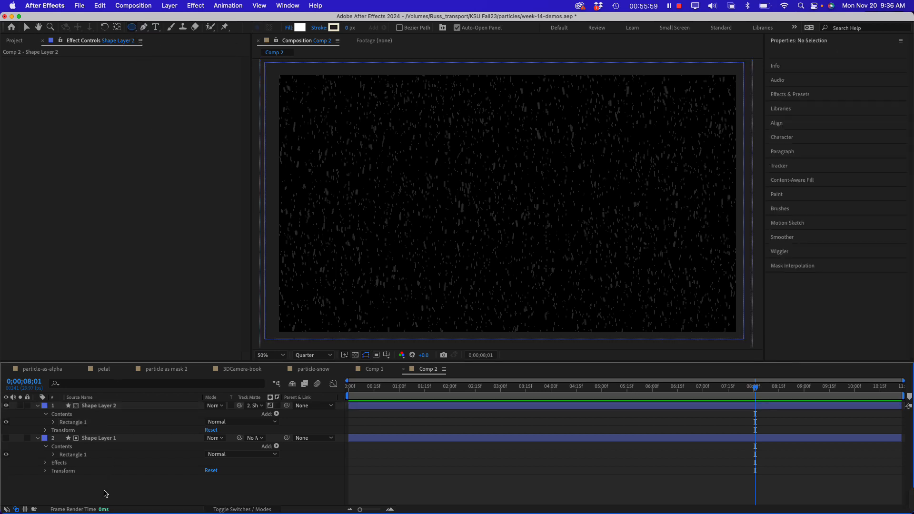
{"action": "left_click_drag", "start_coordinate": [442, 177], "coordinate": [524, 258]}
{"action": "left_click", "coordinate": [300, 28]}
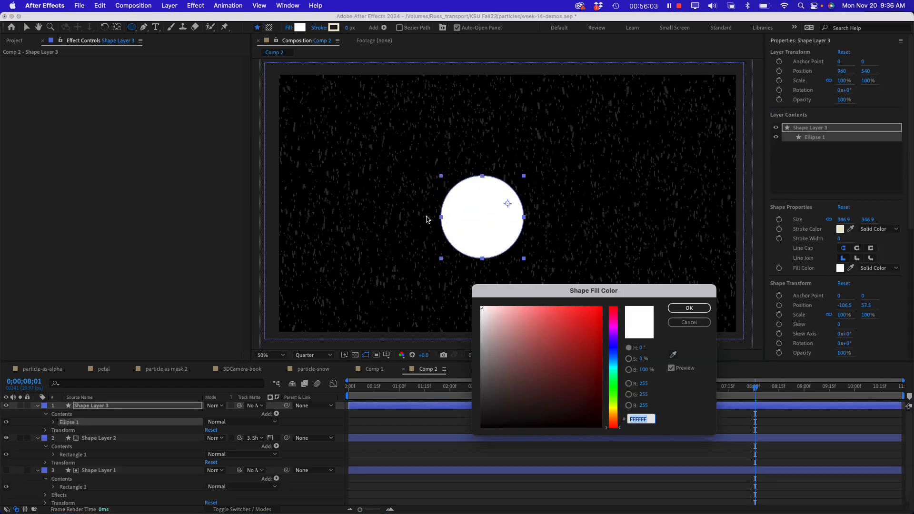
{"action": "left_click", "coordinate": [576, 343]}
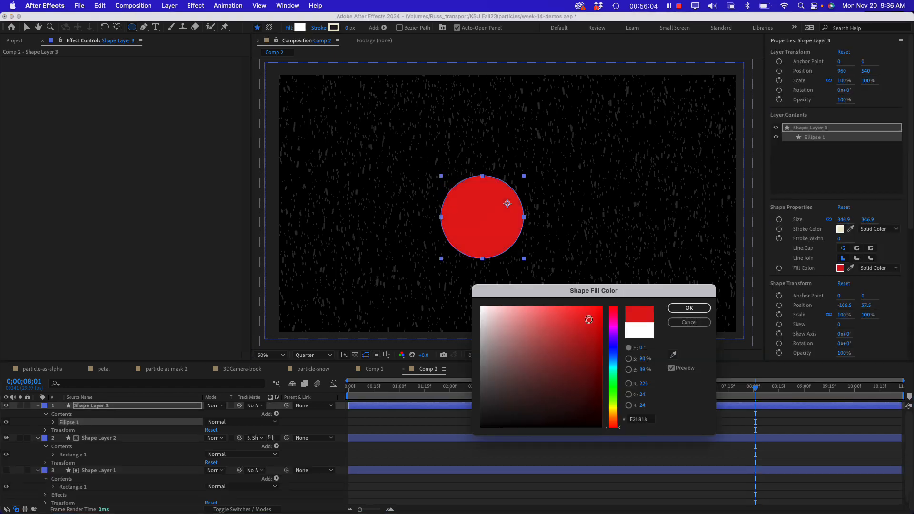
{"action": "left_click", "coordinate": [689, 308]}
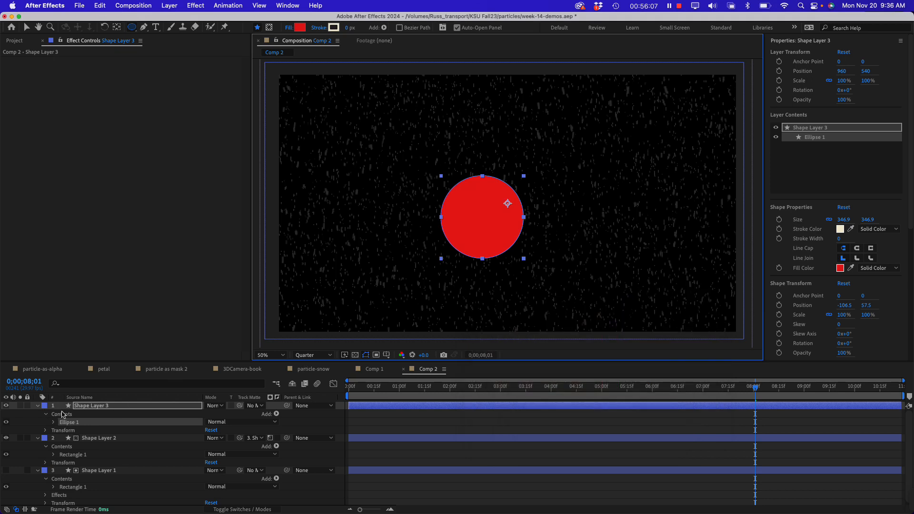
Move the red circle's layer below Shape Layer 1 and preview a close-up of the snow falling over it
{"action": "left_click_drag", "start_coordinate": [90, 408], "coordinate": [98, 483]}
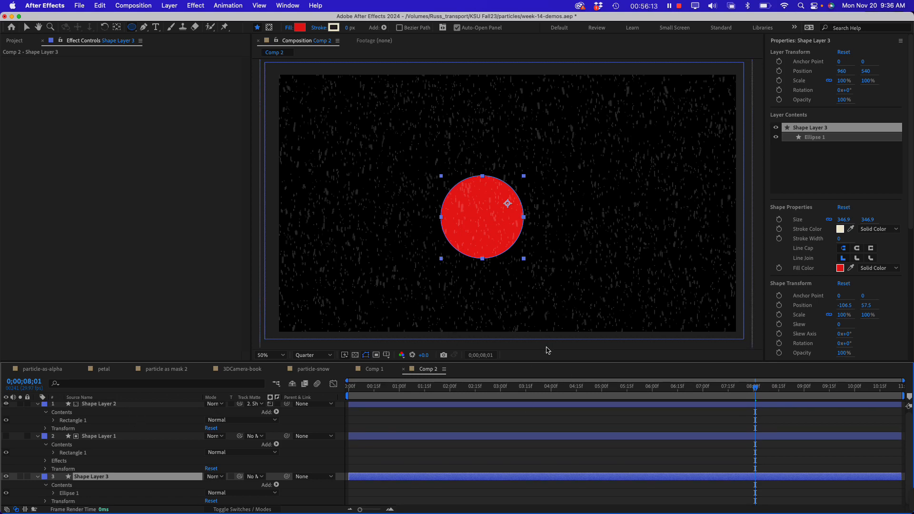
{"action": "key", "text": "period"}
{"action": "key", "text": "period"}
{"action": "key", "text": "space"}
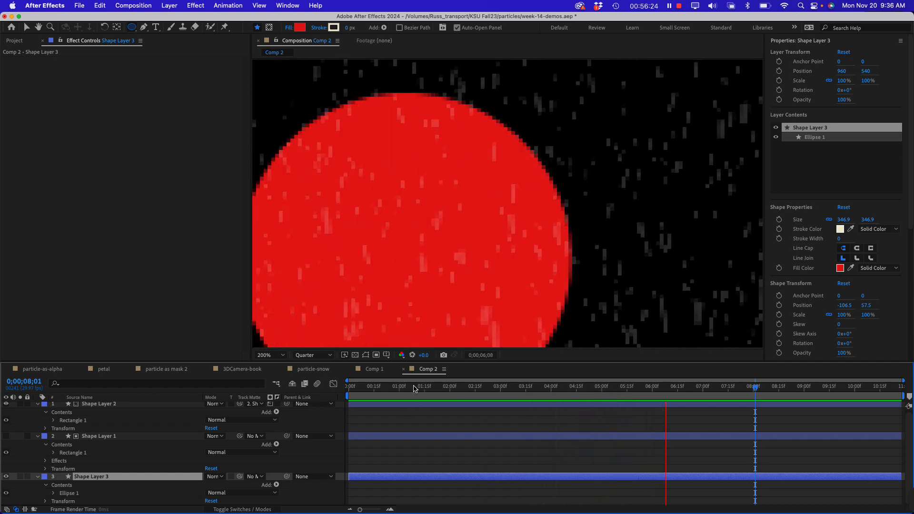
Scrub to 0;00;02;24 and examine how the snow looks over the red circle, close up and at full frame
{"action": "left_click", "coordinate": [390, 387]}
{"action": "left_click_drag", "start_coordinate": [390, 387], "coordinate": [488, 387]}
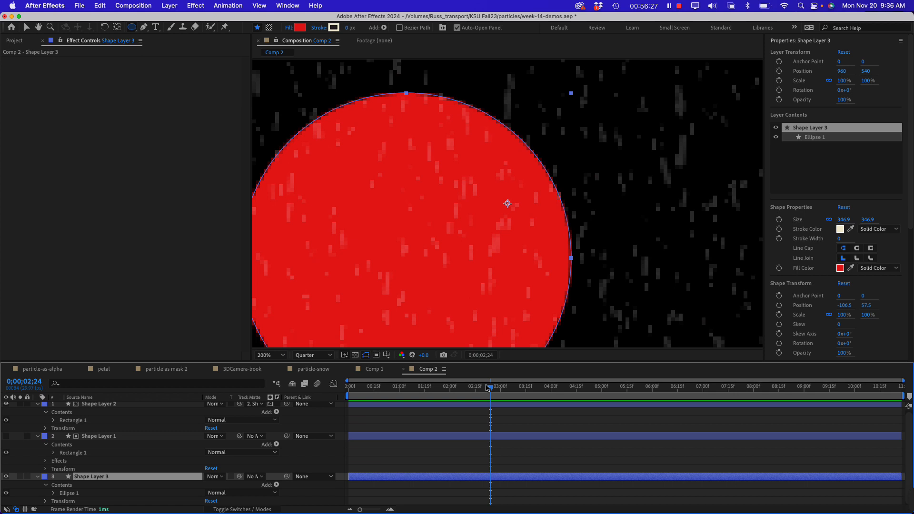
{"action": "key", "text": "comma"}
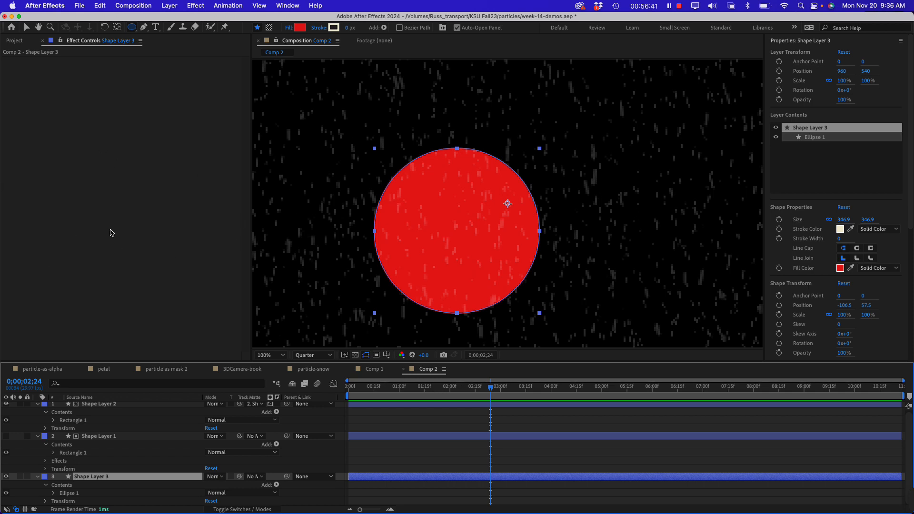
{"action": "left_click", "coordinate": [111, 233]}
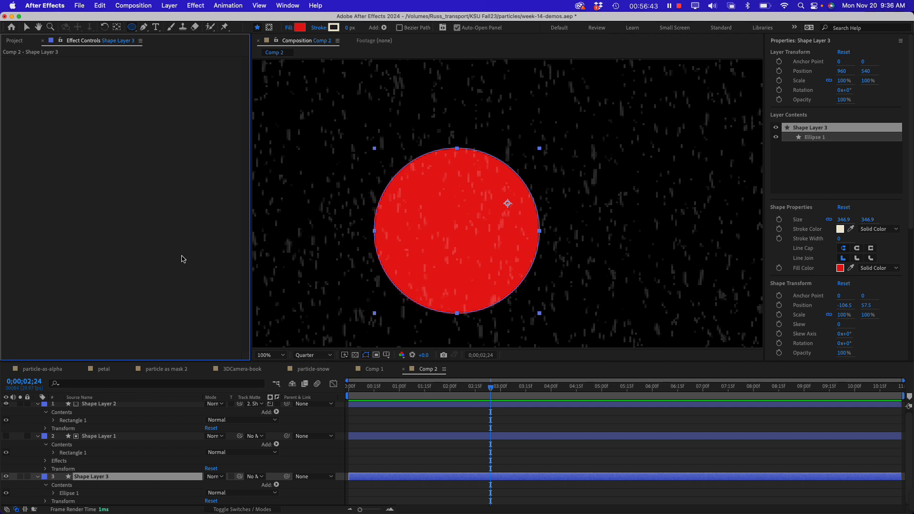
{"action": "key", "text": "comma"}
{"action": "key", "text": "comma"}
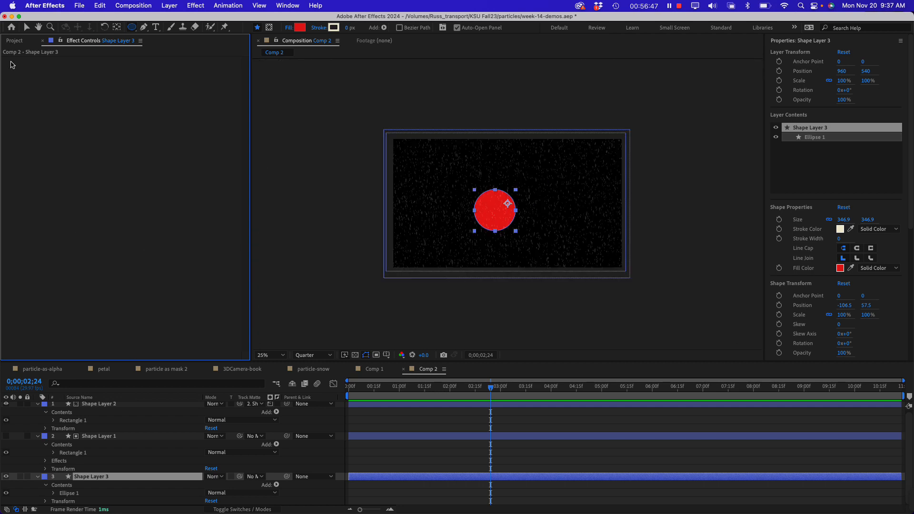
Create a new composition, Comp 3, with the HD 1920x1080 29.97 fps preset and a duration of 0;00;10;28
{"action": "left_click", "coordinate": [15, 41]}
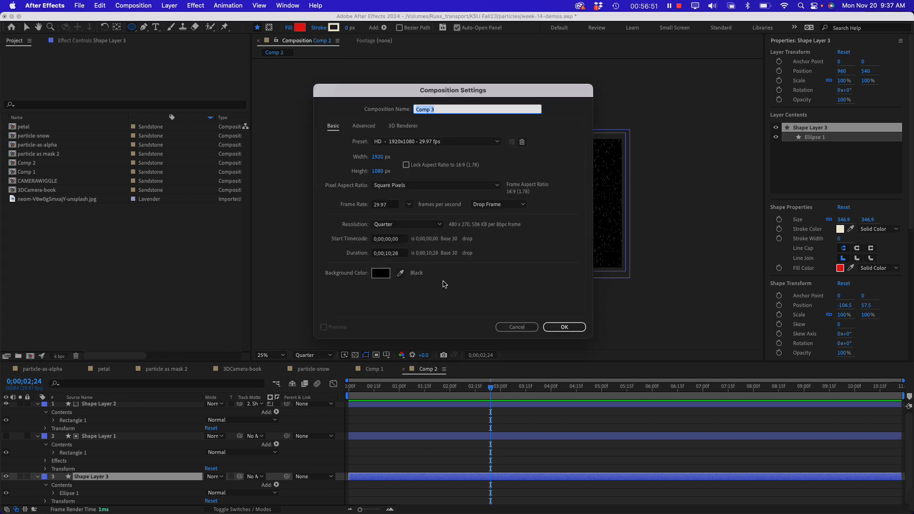
{"action": "left_click", "coordinate": [557, 327]}
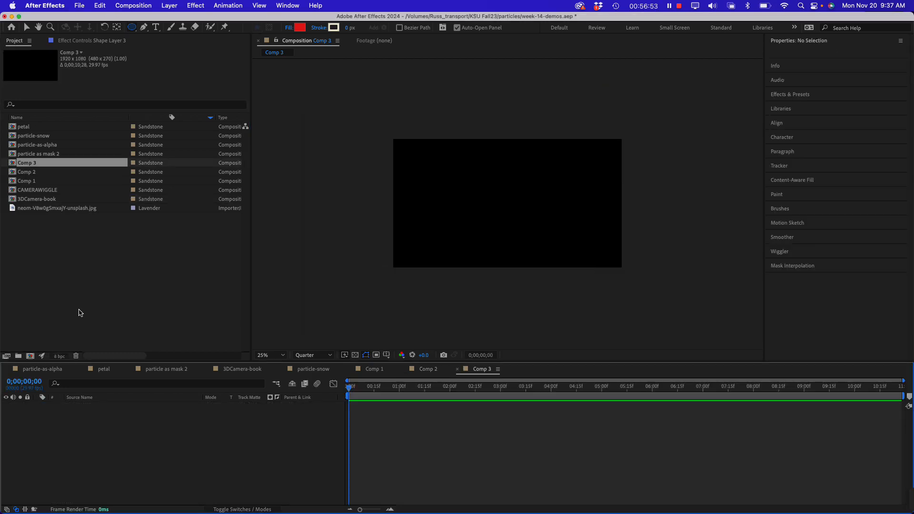
{"action": "left_click", "coordinate": [61, 277]}
{"action": "left_click", "coordinate": [17, 164]}
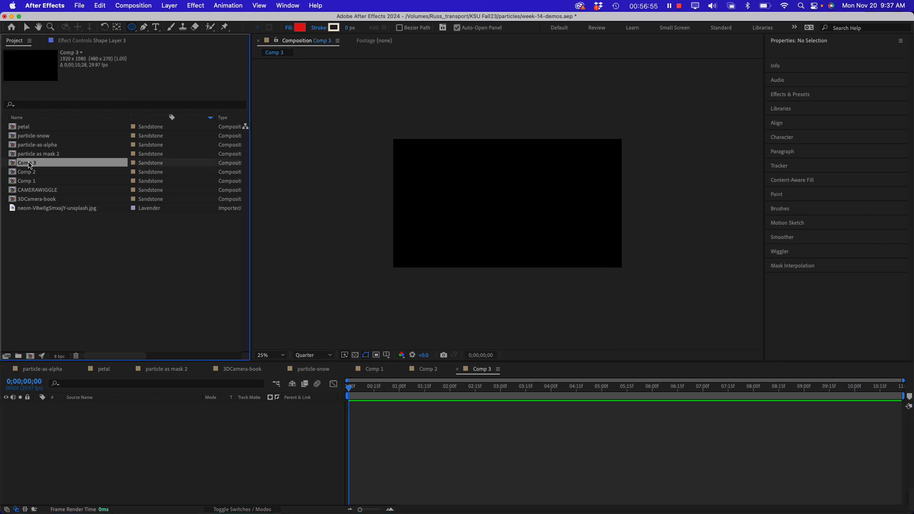
Set the shape fill color to blue (1596E4) and move to 0;00;02;24
{"action": "left_click", "coordinate": [299, 28]}
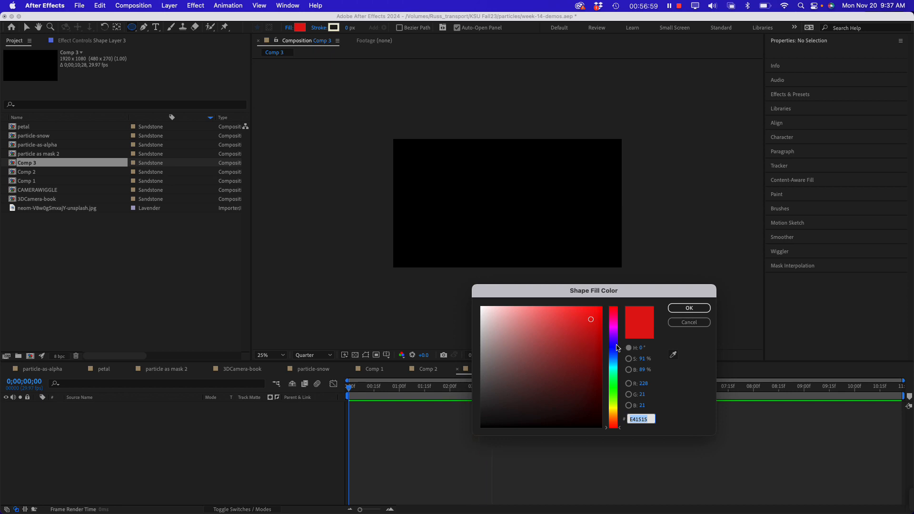
{"action": "left_click_drag", "start_coordinate": [614, 349], "coordinate": [614, 362]}
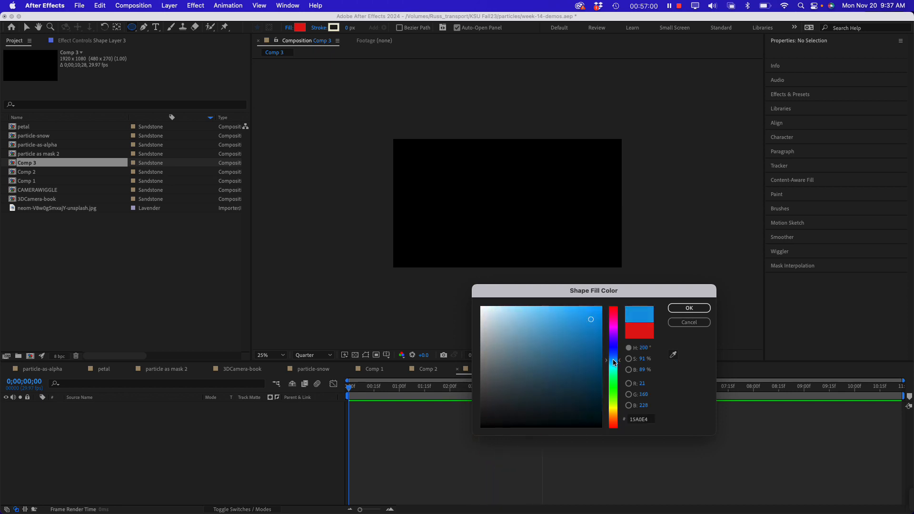
{"action": "left_click", "coordinate": [686, 308]}
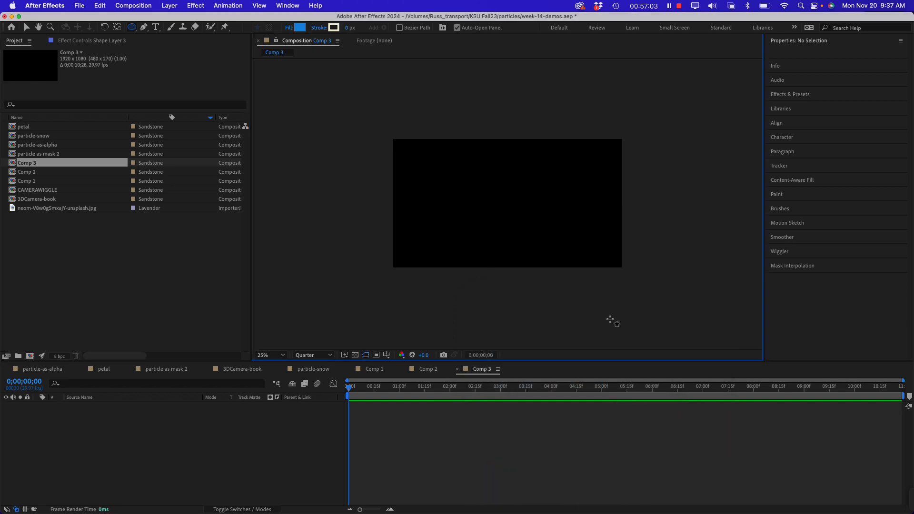
{"action": "left_click", "coordinate": [492, 388]}
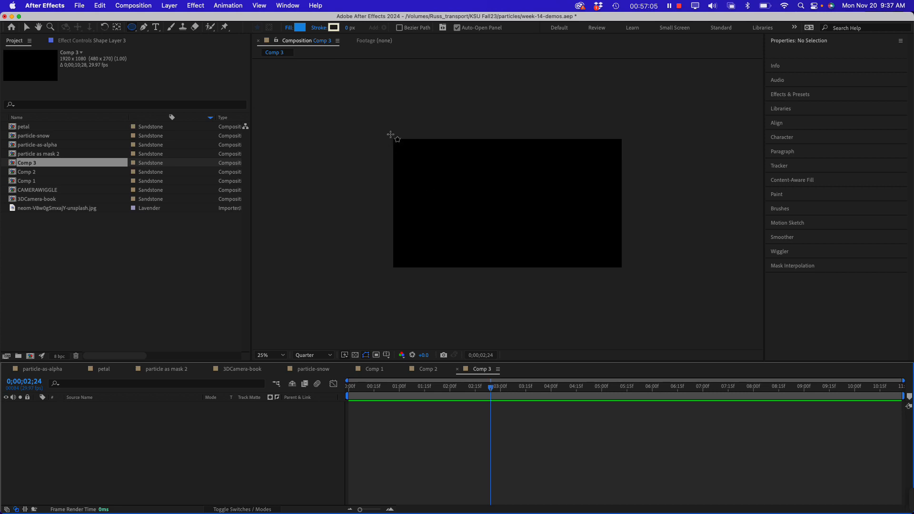
Draw a blue rectangle of about 2271 by 1292 px covering the whole frame as a new shape layer
{"action": "left_click_drag", "start_coordinate": [390, 134], "coordinate": [660, 295]}
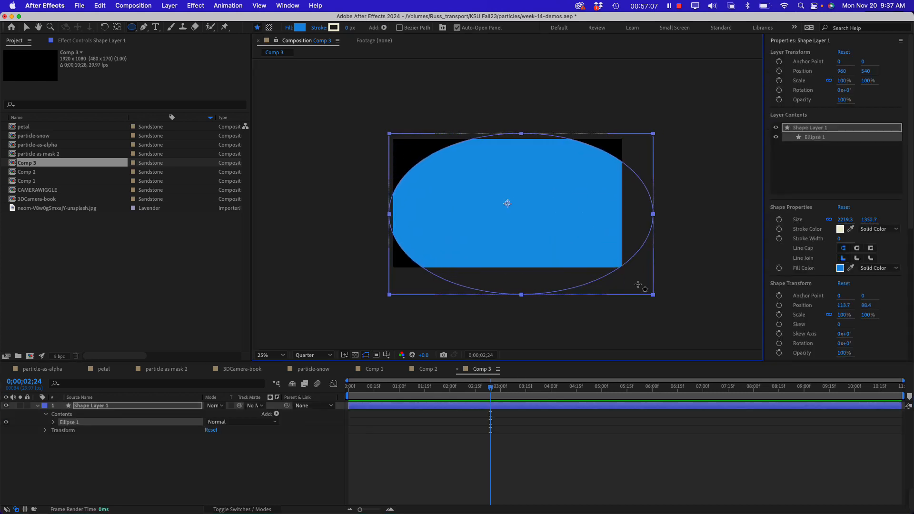
{"action": "key", "text": "super+z"}
{"action": "left_click_drag", "start_coordinate": [133, 29], "coordinate": [161, 28]}
{"action": "left_click_drag", "start_coordinate": [387, 136], "coordinate": [650, 285]}
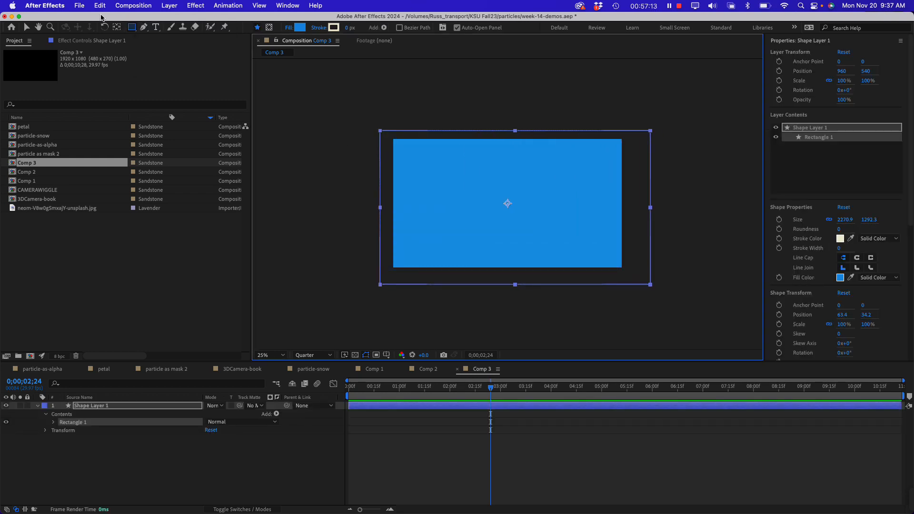
Apply the CC Rainfall effect to the blue rectangle layer and preview the rain close up from near the start
{"action": "left_click", "coordinate": [200, 6]}
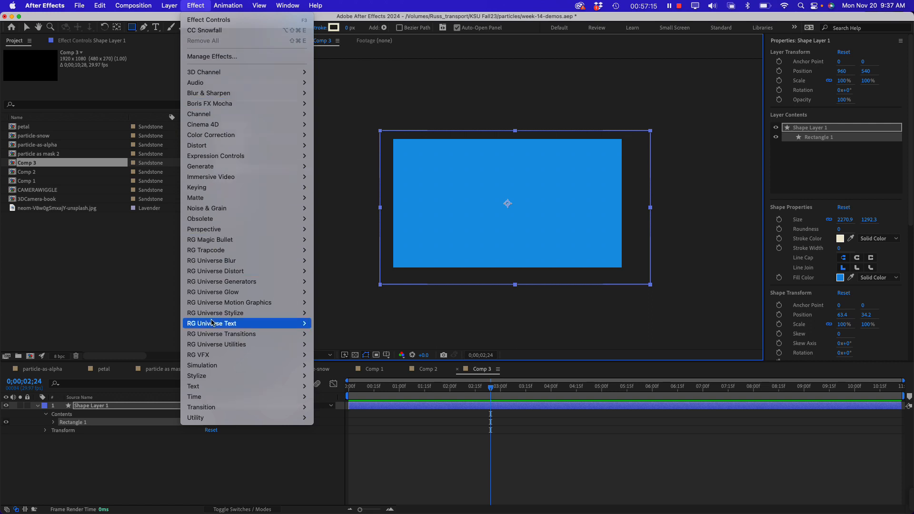
{"action": "mouse_move", "coordinate": [221, 366]}
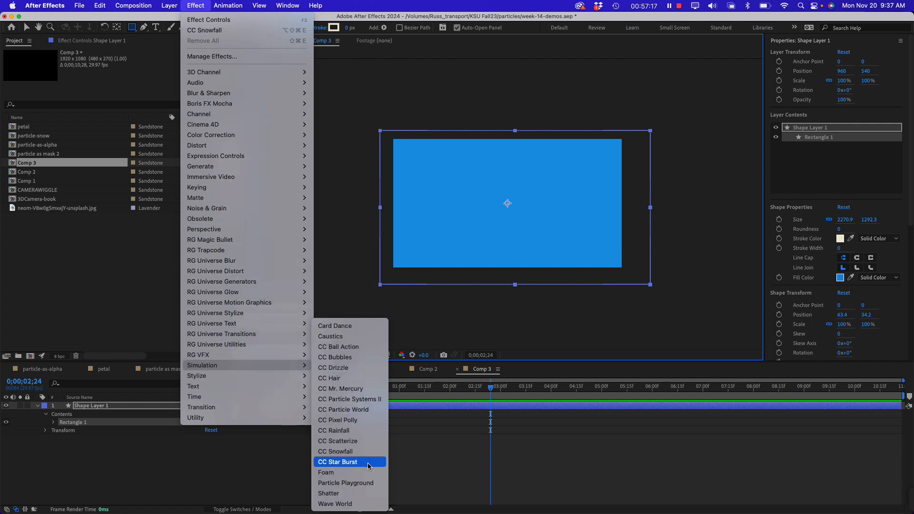
{"action": "left_click", "coordinate": [354, 430]}
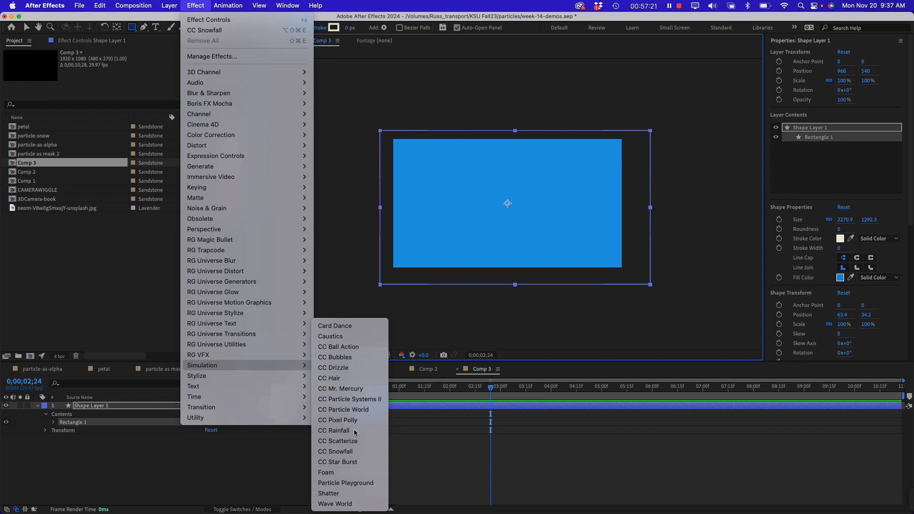
{"action": "left_click_drag", "start_coordinate": [481, 395], "coordinate": [354, 396]}
{"action": "key", "text": "space"}
{"action": "scroll", "coordinate": [448, 329], "scroll_direction": "up", "scroll_amount": 3}
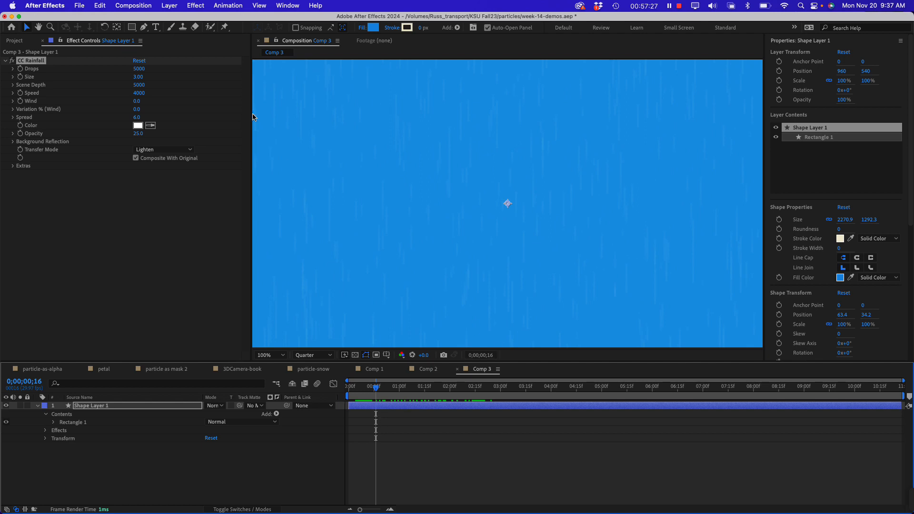
Set the CC Rainfall Opacity to 100 and Size to 4.44, and preview the rain from 0;00;00;10
{"action": "left_click_drag", "start_coordinate": [137, 134], "coordinate": [419, 129]}
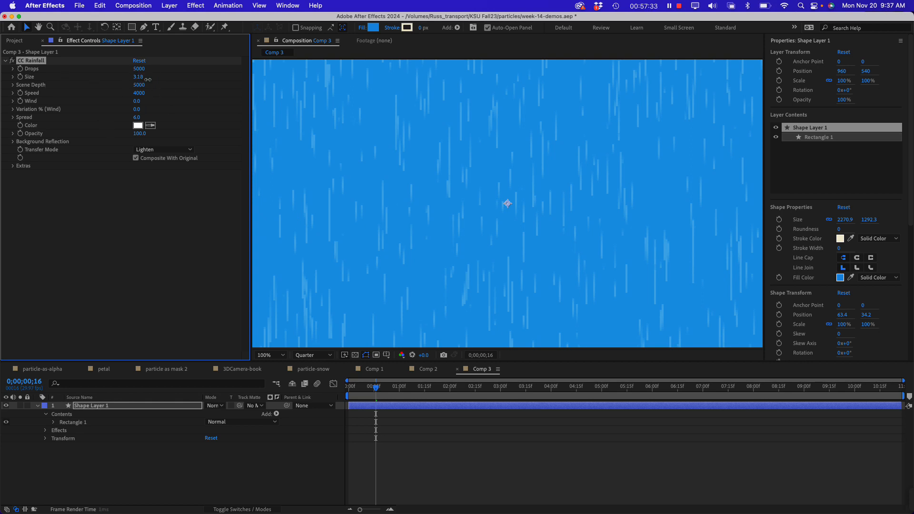
{"action": "left_click_drag", "start_coordinate": [138, 77], "coordinate": [213, 81]}
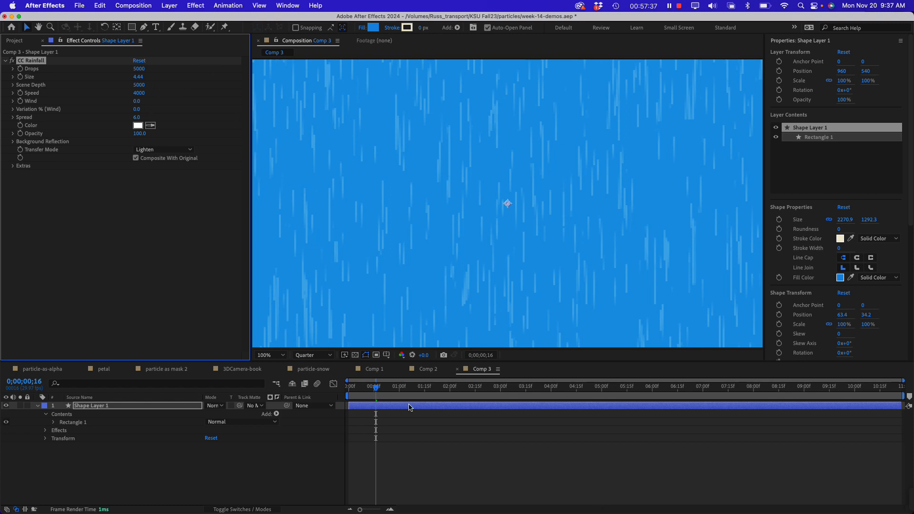
{"action": "mouse_move", "coordinate": [373, 388]}
{"action": "left_mouse_down"}
{"action": "mouse_move", "coordinate": [354, 388]}
{"action": "mouse_move", "coordinate": [365, 389]}
{"action": "left_mouse_up"}
{"action": "key", "text": "space"}
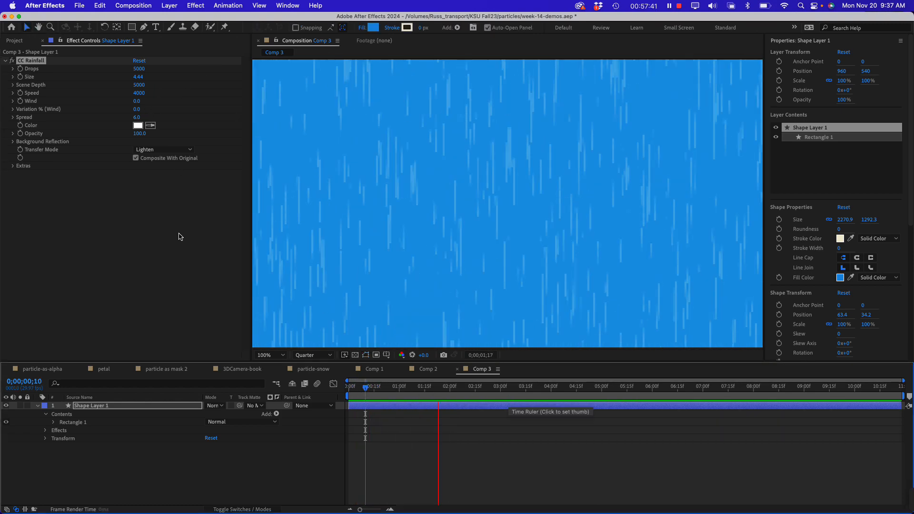
{"action": "key", "text": "space"}
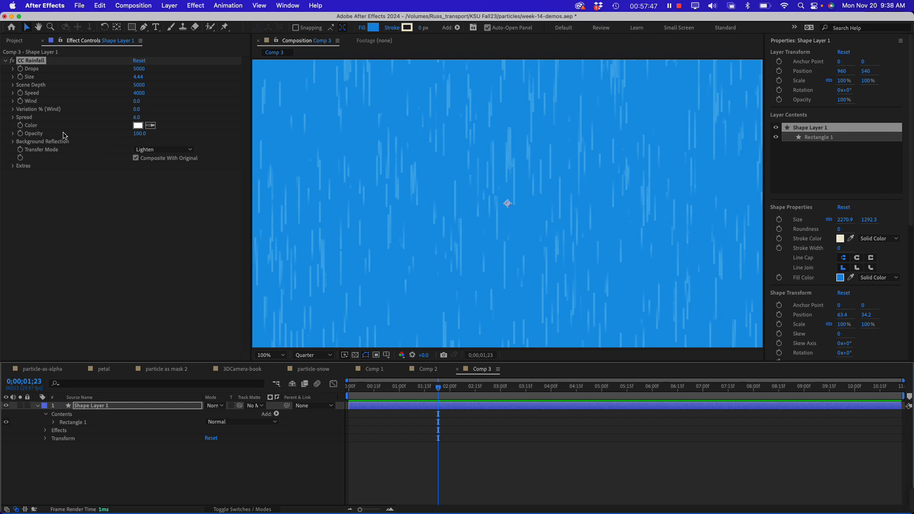
Expand the CC Rainfall Wind property and set it to -3.5
{"action": "left_click", "coordinate": [13, 101]}
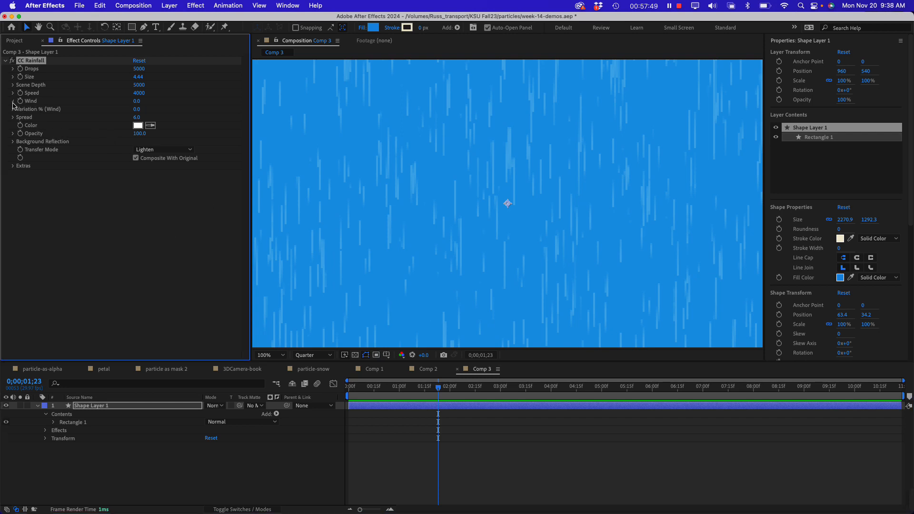
{"action": "mouse_move", "coordinate": [127, 115]}
{"action": "left_mouse_down"}
{"action": "mouse_move", "coordinate": [192, 118]}
{"action": "mouse_move", "coordinate": [129, 118]}
{"action": "left_mouse_up"}
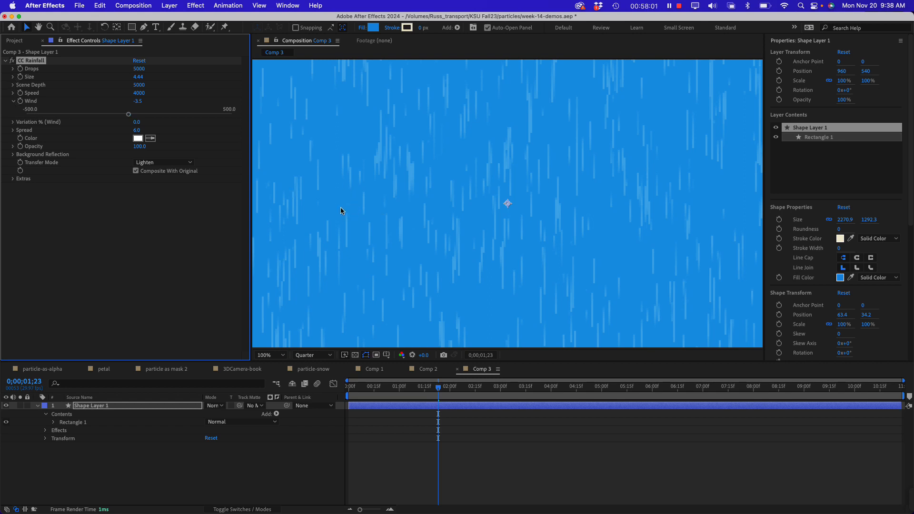
Try rotating the rain layer by -90° around its center and undo the rotation
{"action": "key", "text": "comma"}
{"action": "key", "text": "comma"}
{"action": "key", "text": "comma"}
{"action": "key", "text": "comma"}
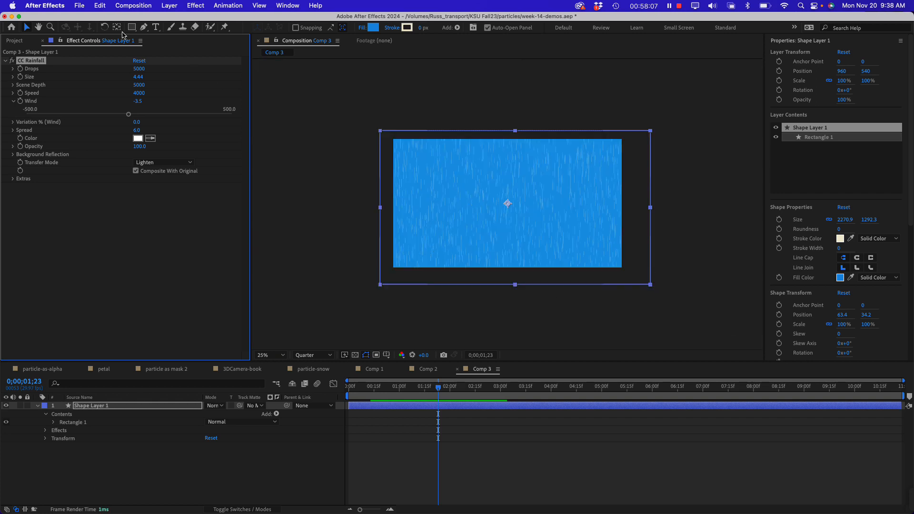
{"action": "left_click", "coordinate": [105, 27]}
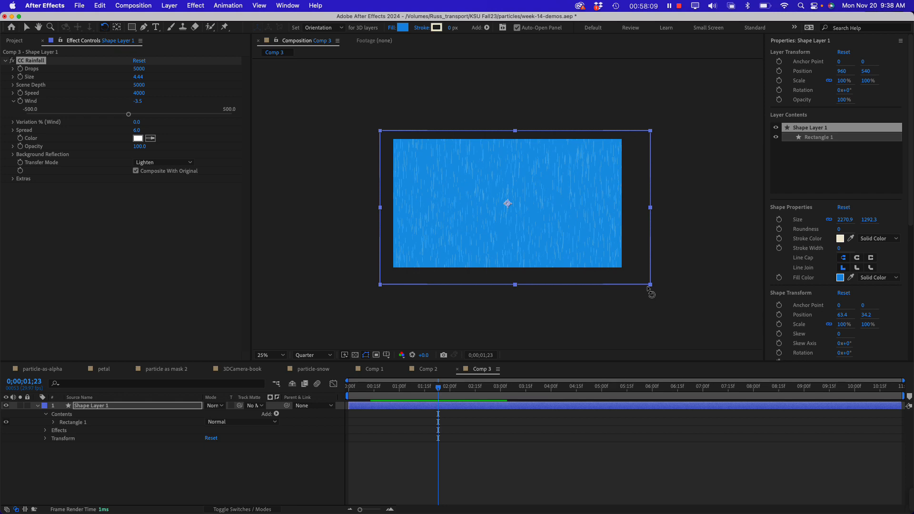
{"action": "left_click_drag", "start_coordinate": [651, 292], "coordinate": [553, 114]}
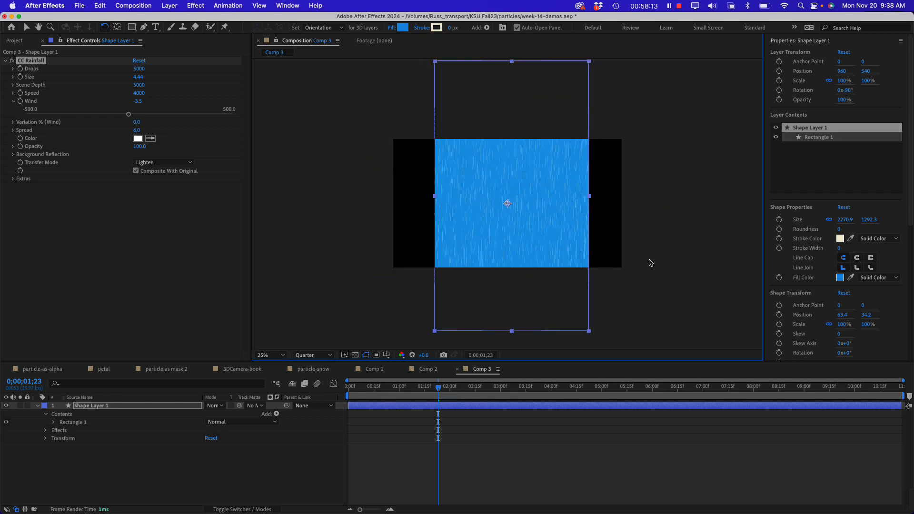
{"action": "key", "text": "super+z"}
Set the CC Rainfall Wind to 500 and preview the rain close up
{"action": "left_click", "coordinate": [136, 187]}
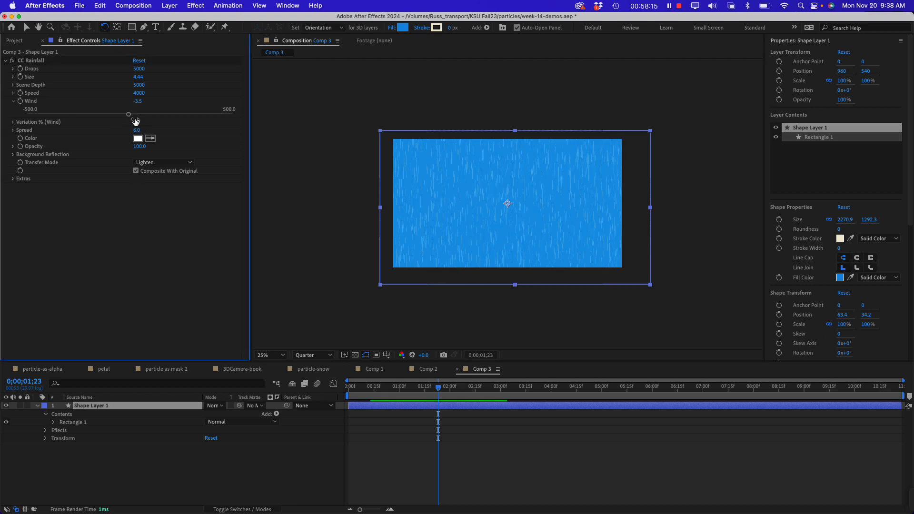
{"action": "left_click_drag", "start_coordinate": [131, 114], "coordinate": [232, 115]}
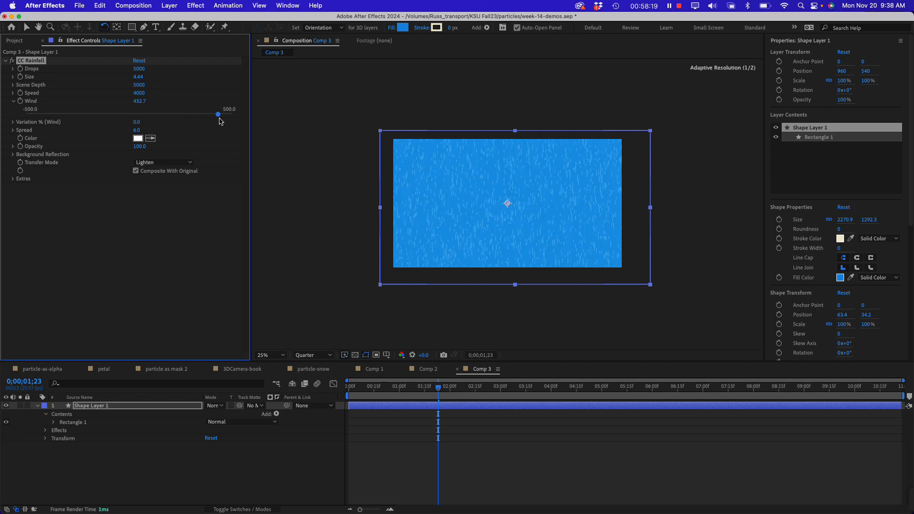
{"action": "key", "text": "space"}
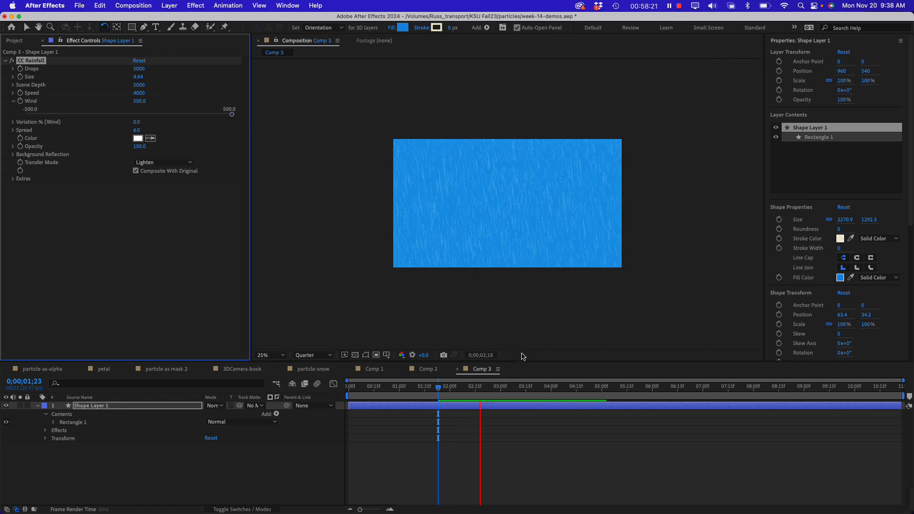
{"action": "key", "text": "period"}
{"action": "key", "text": "period"}
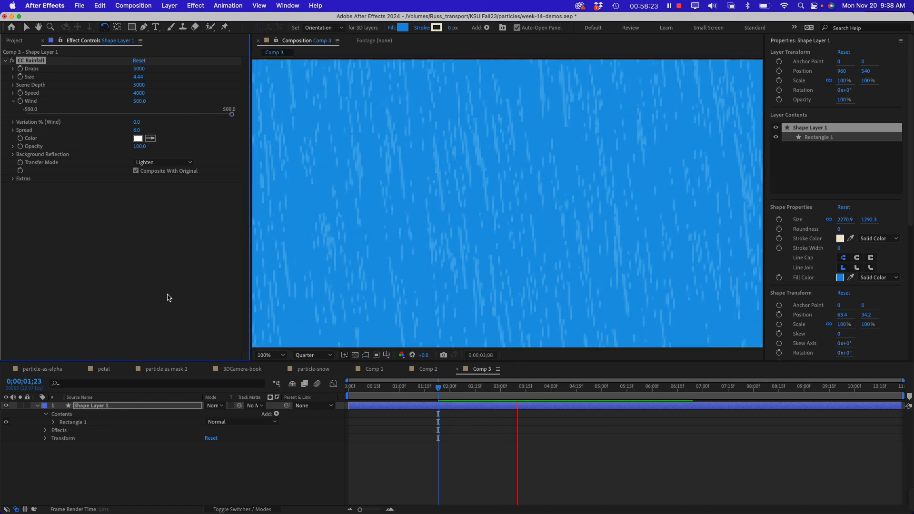
{"action": "key", "text": "space"}
Expand the CC Rainfall wind variation, set it to 59.4%, and preview the rain
{"action": "left_click", "coordinate": [13, 123]}
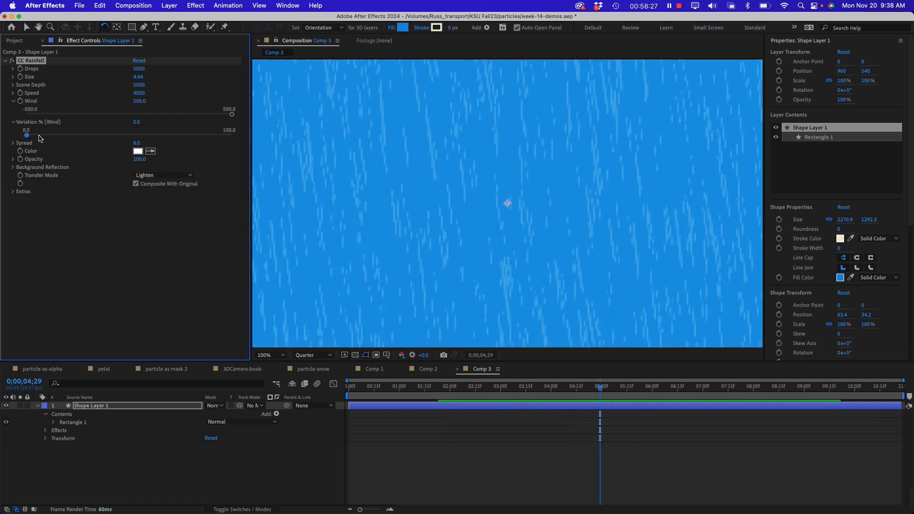
{"action": "left_click_drag", "start_coordinate": [27, 135], "coordinate": [176, 136]}
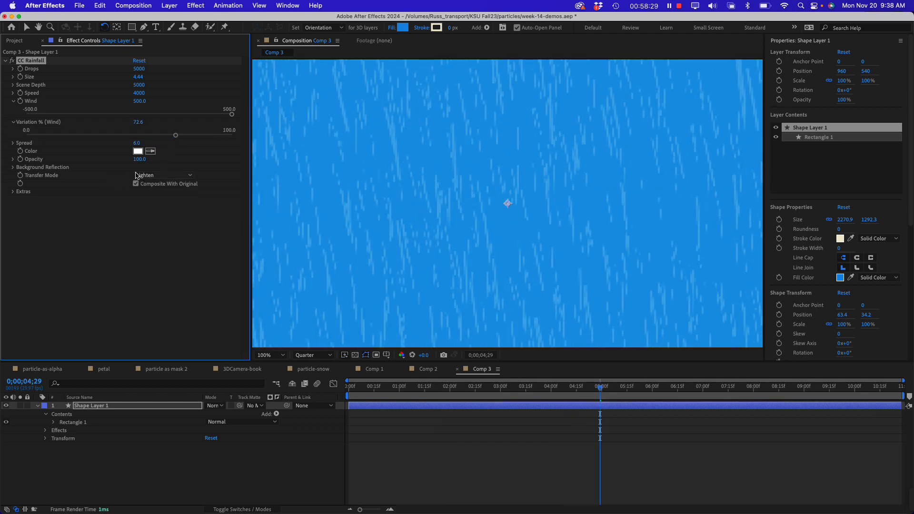
{"action": "key", "text": "space"}
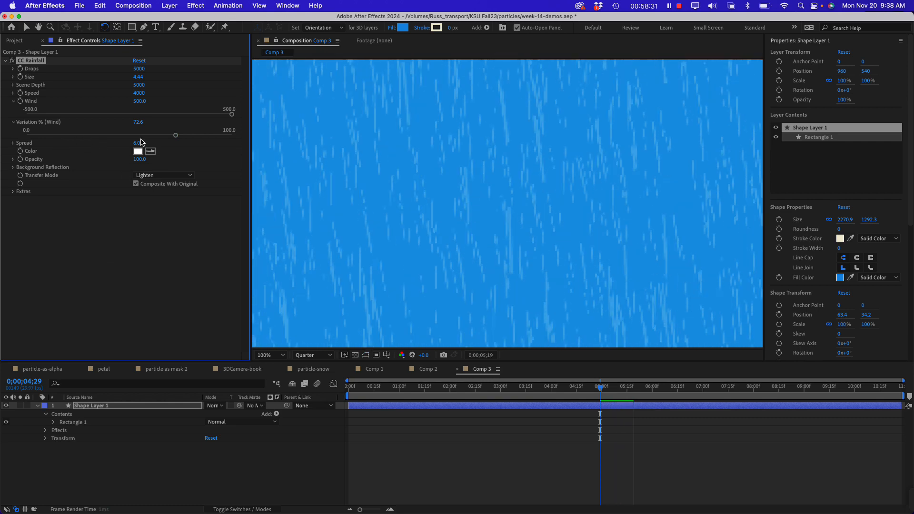
{"action": "left_click_drag", "start_coordinate": [176, 136], "coordinate": [148, 138]}
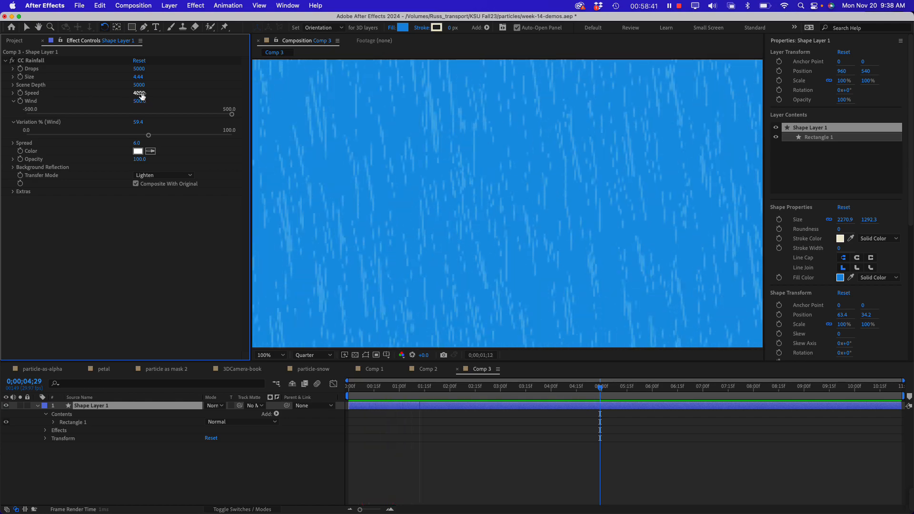
Lower the CC Rainfall Speed to 3200 and preview the rain
{"action": "left_click_drag", "start_coordinate": [141, 95], "coordinate": [122, 95]}
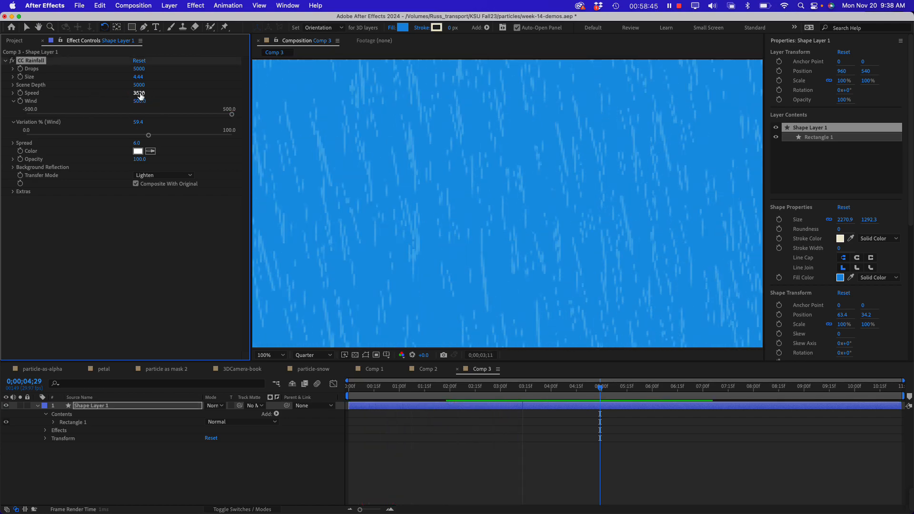
{"action": "left_click_drag", "start_coordinate": [141, 96], "coordinate": [68, 97]}
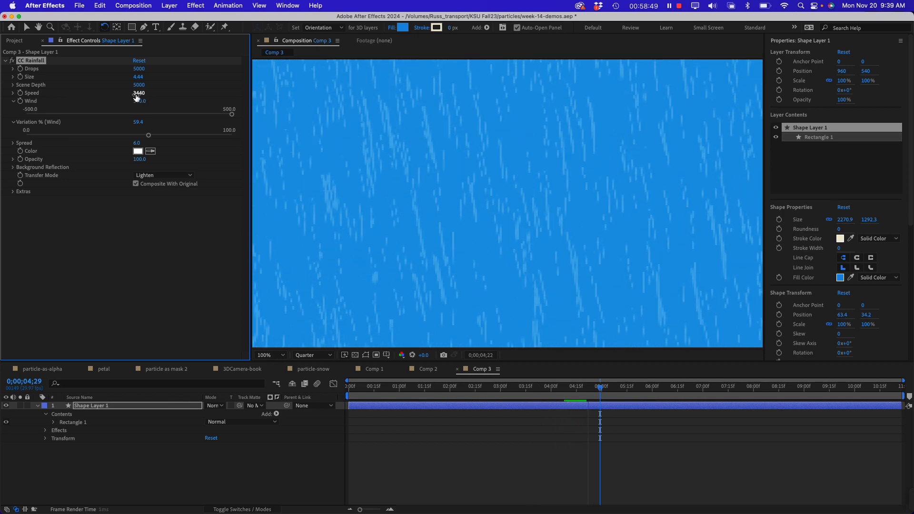
{"action": "left_click_drag", "start_coordinate": [138, 94], "coordinate": [136, 94]}
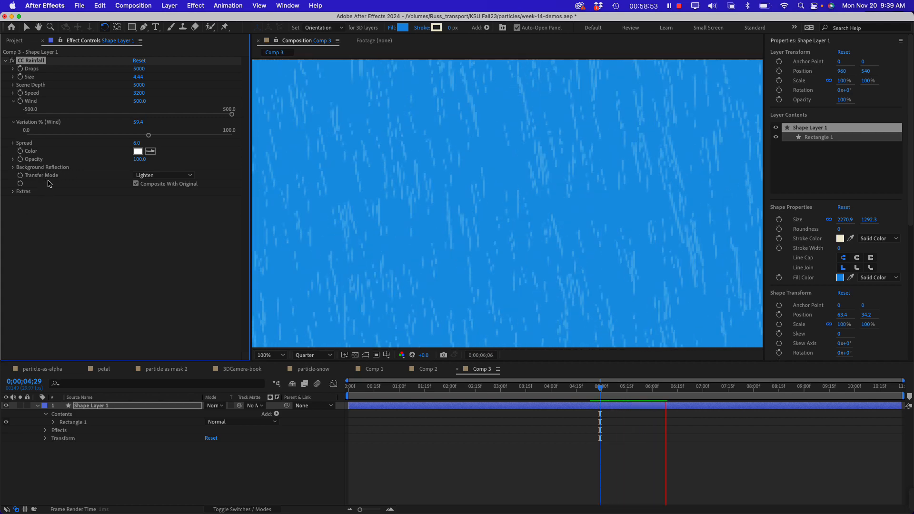
{"action": "left_click", "coordinate": [97, 256]}
{"action": "key", "text": "space"}
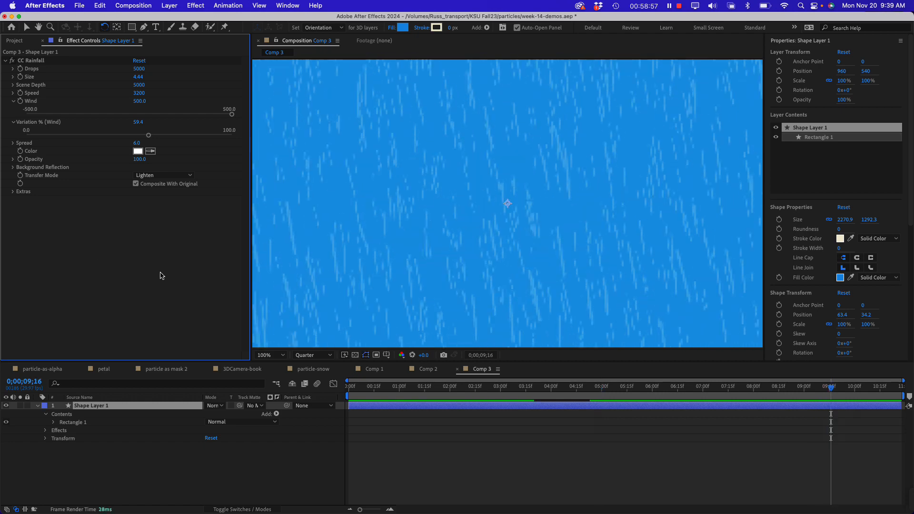
{"action": "key", "text": "space"}
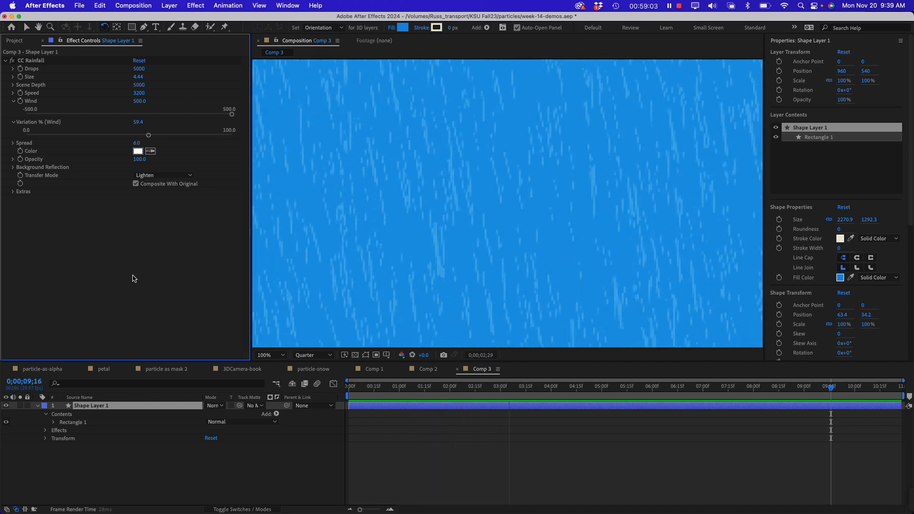
{"action": "key", "text": "space"}
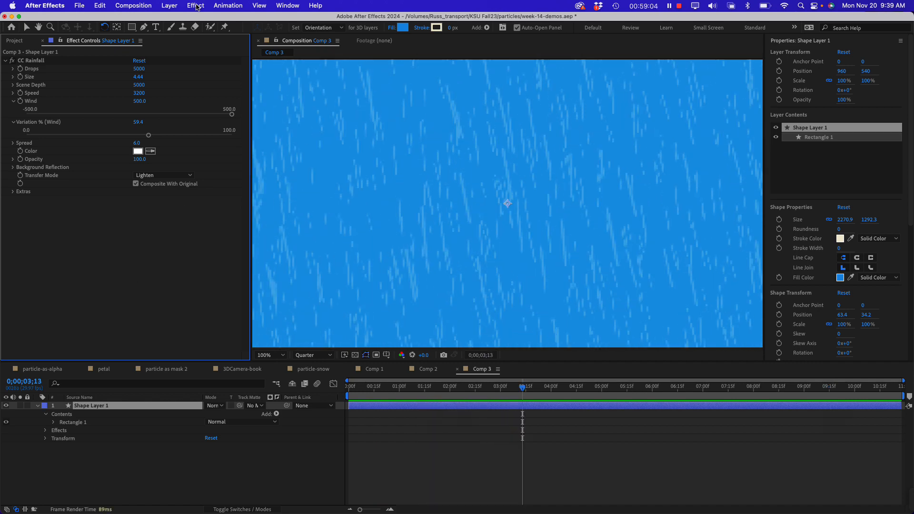
Apply the CC Particle World simulation effect to the rectangle's shape layer and delete its CC Rainfall effect
{"action": "left_click", "coordinate": [136, 6]}
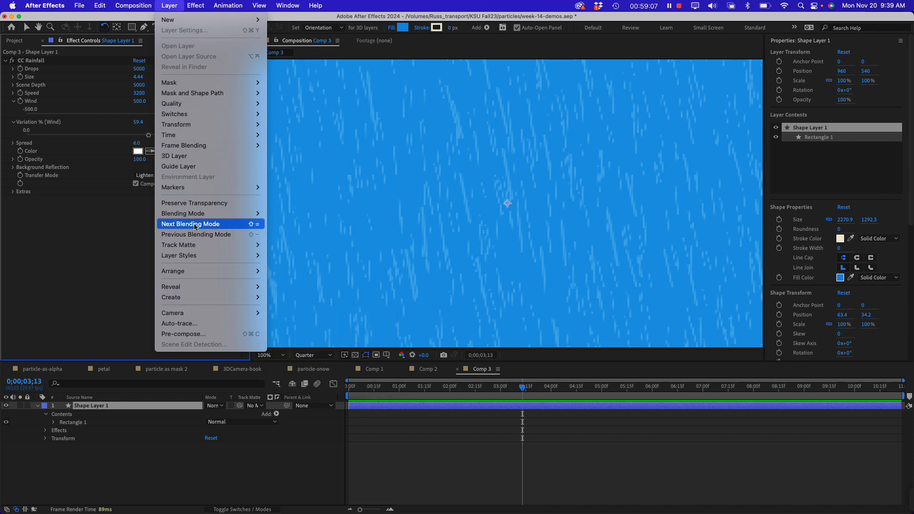
{"action": "mouse_move", "coordinate": [192, 4]}
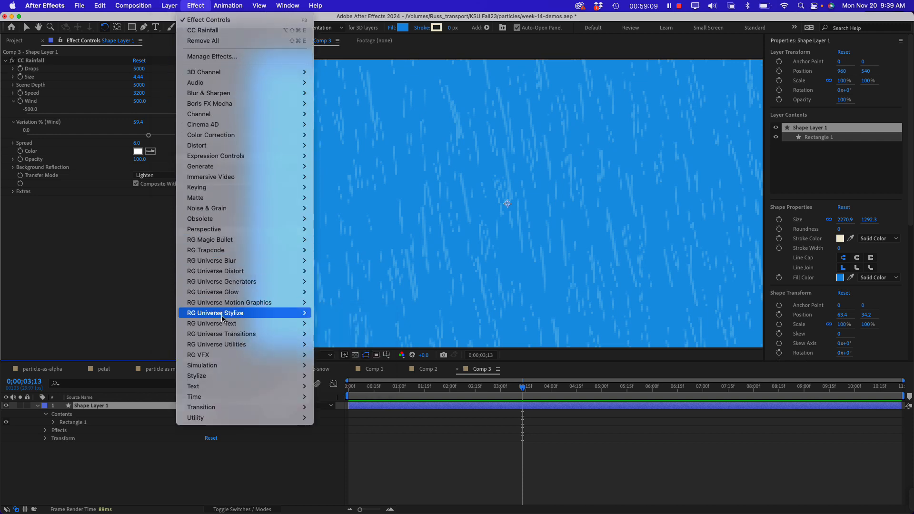
{"action": "mouse_move", "coordinate": [234, 375]}
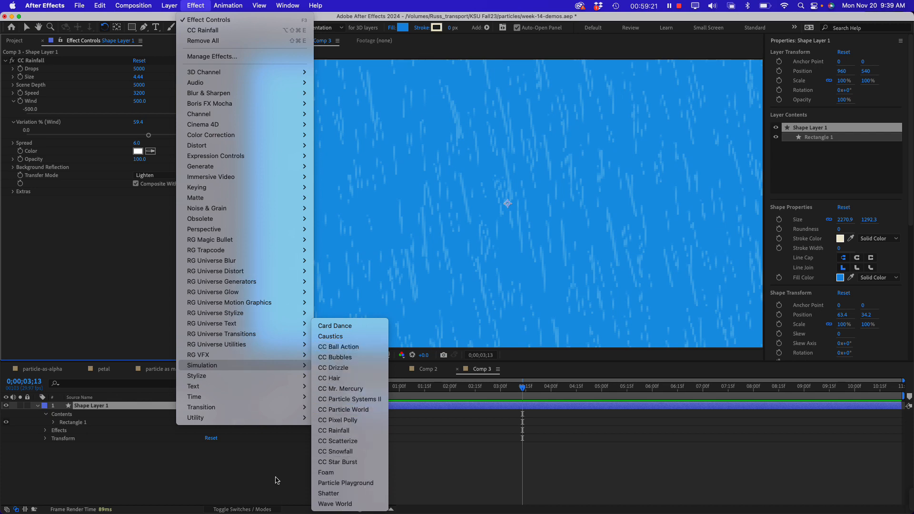
{"action": "left_click", "coordinate": [359, 413]}
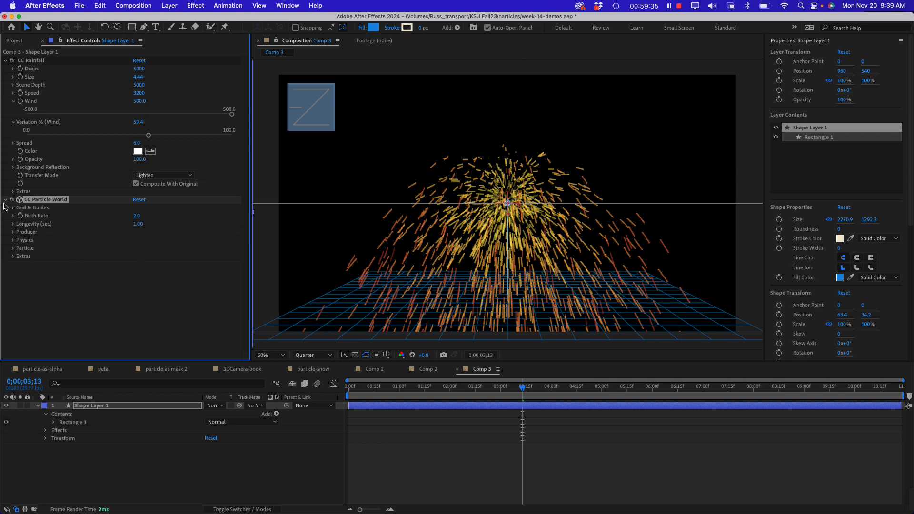
{"action": "left_click", "coordinate": [36, 61]}
{"action": "key", "text": "Delete"}
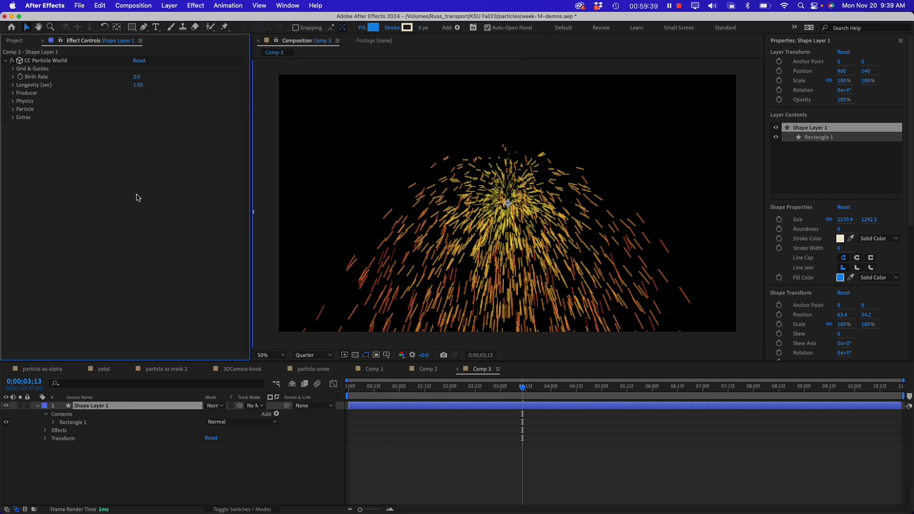
Examine the CC Particle World Longevity, Producer, Physics, Particle and Extras settings, then collapse Physics and Producer
{"action": "left_click", "coordinate": [13, 85]}
{"action": "left_click", "coordinate": [12, 107]}
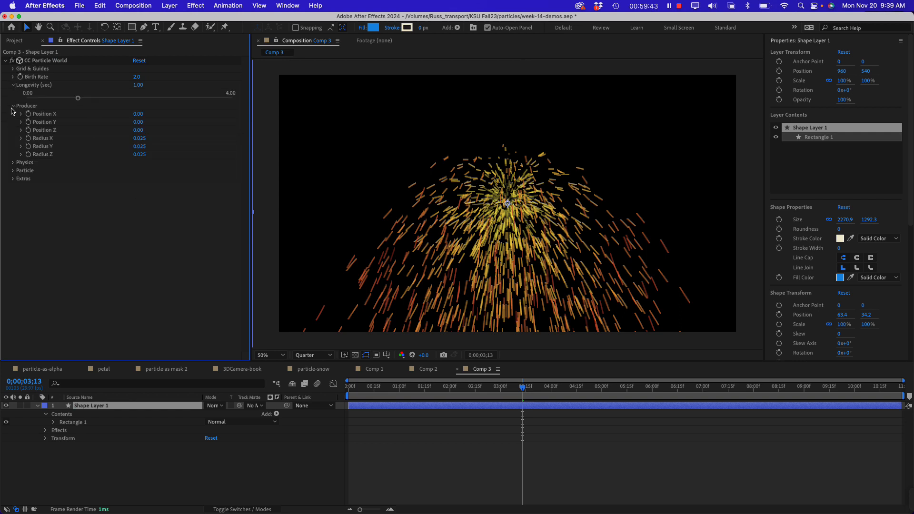
{"action": "left_click", "coordinate": [13, 180]}
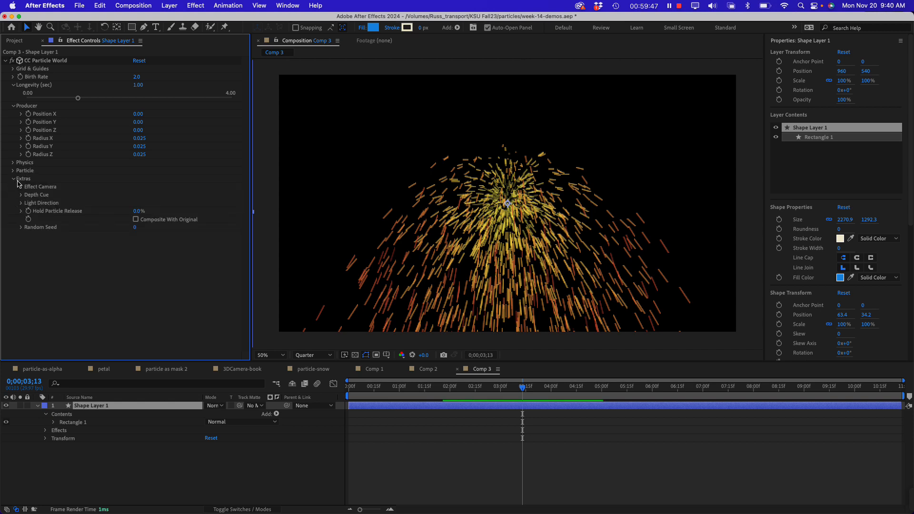
{"action": "left_click", "coordinate": [13, 170]}
{"action": "left_click", "coordinate": [13, 163]}
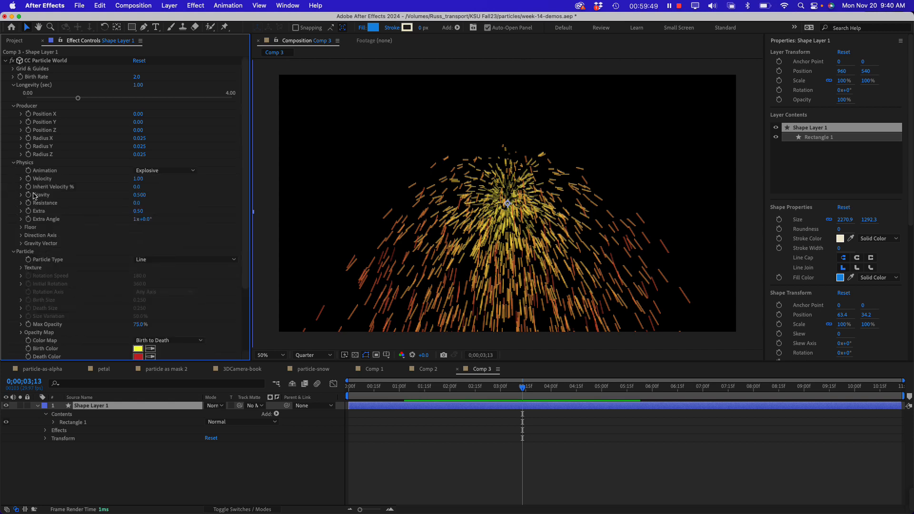
{"action": "scroll", "coordinate": [90, 217], "scroll_direction": "down", "scroll_amount": 5}
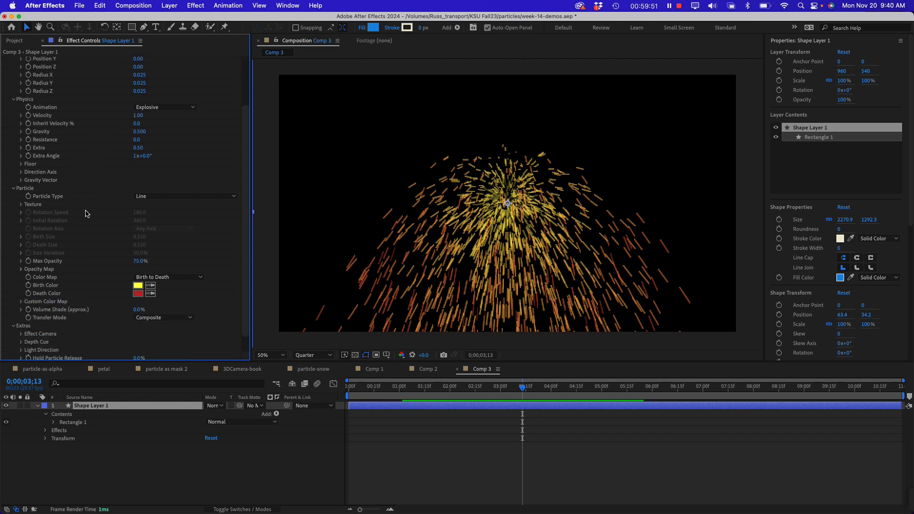
{"action": "scroll", "coordinate": [90, 207], "scroll_direction": "up", "scroll_amount": 5}
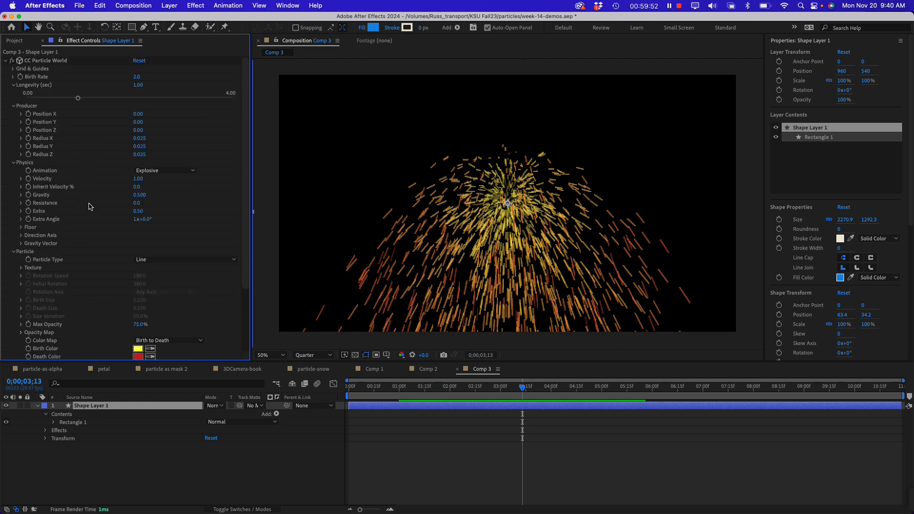
{"action": "left_click", "coordinate": [14, 163]}
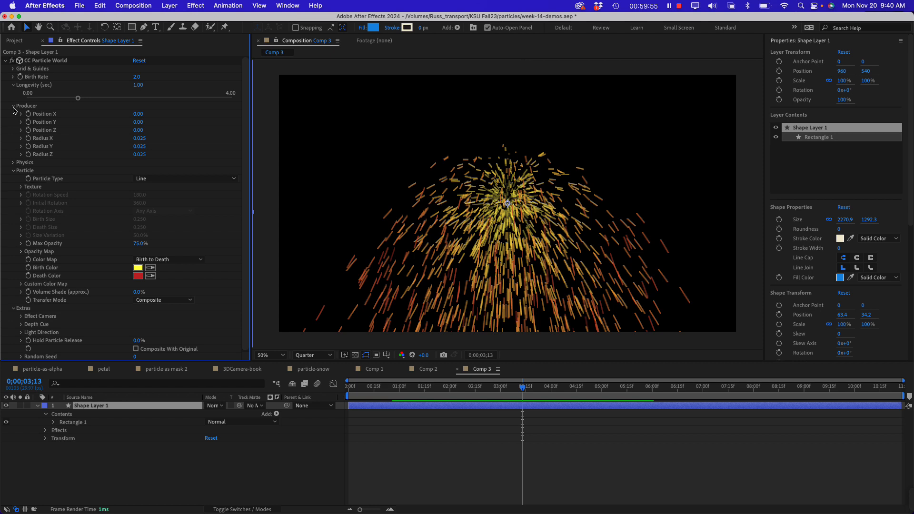
{"action": "left_click", "coordinate": [13, 106]}
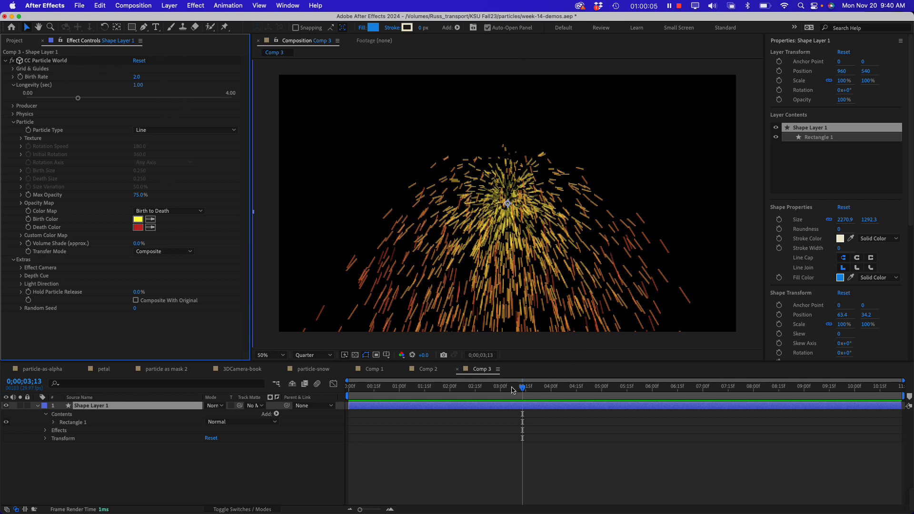
Scrub through the first seconds of the composition to examine the particle burst, ending at 0;00;00;00
{"action": "left_click_drag", "start_coordinate": [513, 391], "coordinate": [424, 387]}
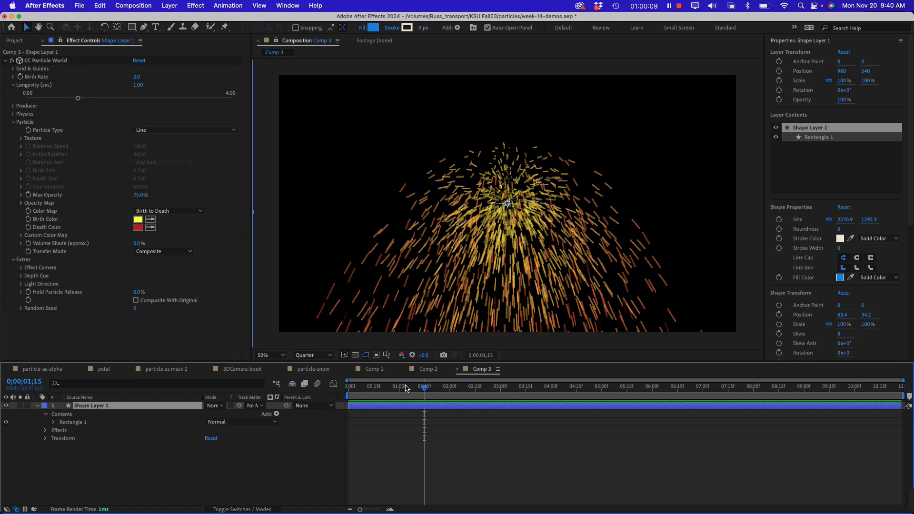
{"action": "left_click_drag", "start_coordinate": [407, 388], "coordinate": [384, 390]}
{"action": "left_click_drag", "start_coordinate": [413, 392], "coordinate": [414, 388]}
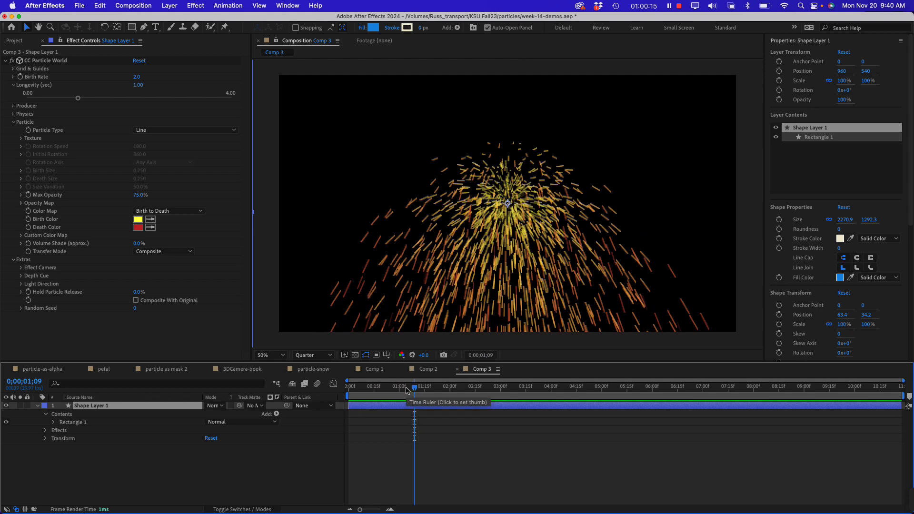
{"action": "left_click", "coordinate": [373, 390]}
{"action": "left_click_drag", "start_coordinate": [373, 390], "coordinate": [370, 390]}
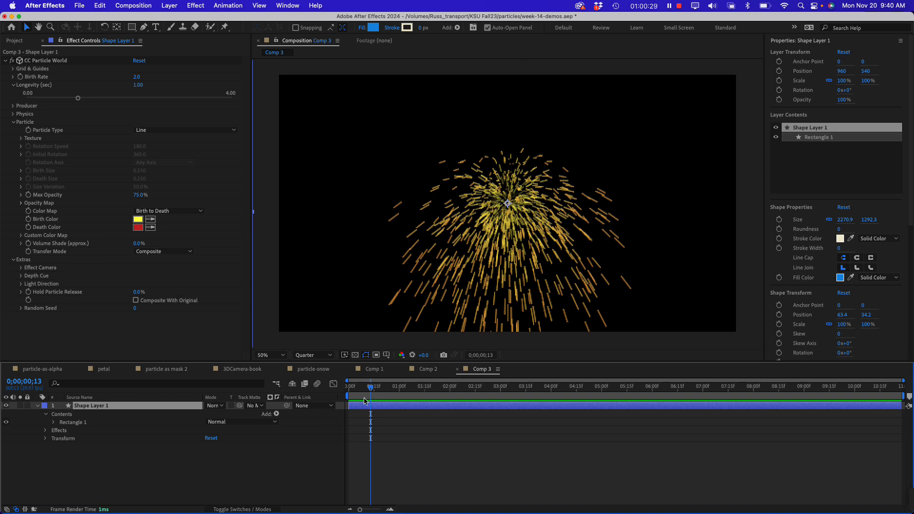
{"action": "left_click_drag", "start_coordinate": [370, 392], "coordinate": [399, 388]}
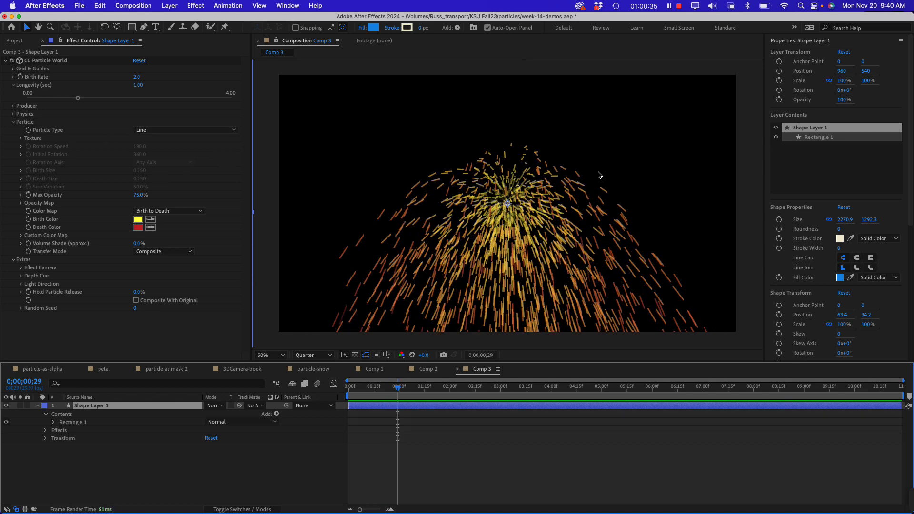
{"action": "left_click_drag", "start_coordinate": [398, 389], "coordinate": [323, 389]}
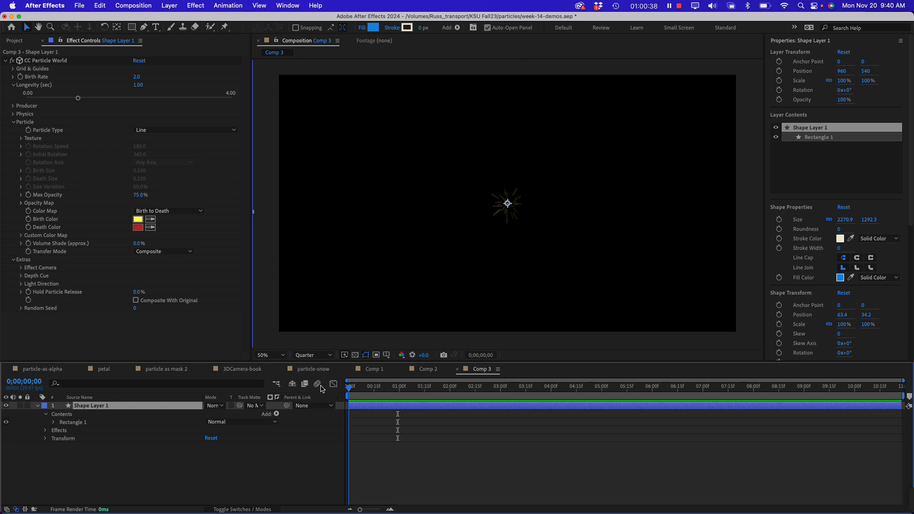
Set the CC Particle World Producer's Radius X to 0.655 and its Position Y to -0.32
{"action": "left_click", "coordinate": [35, 109]}
{"action": "left_click", "coordinate": [14, 105]}
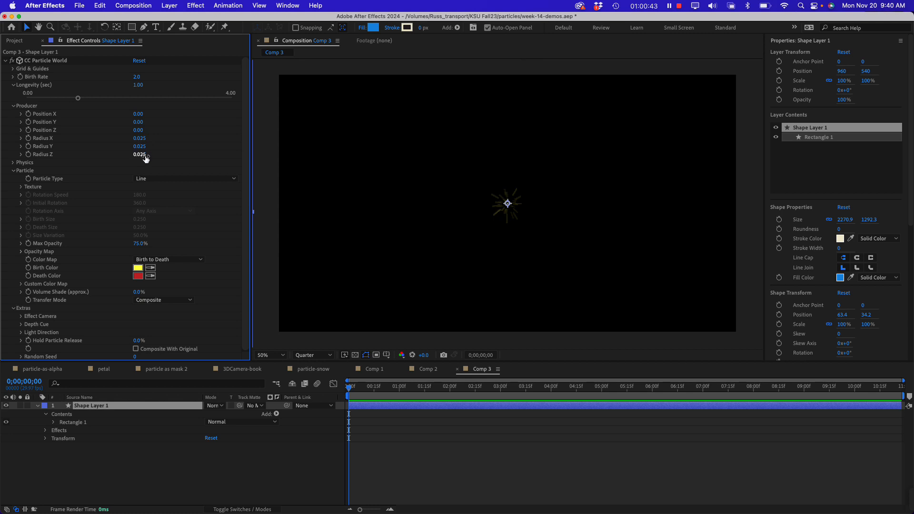
{"action": "left_click_drag", "start_coordinate": [145, 142], "coordinate": [176, 142]}
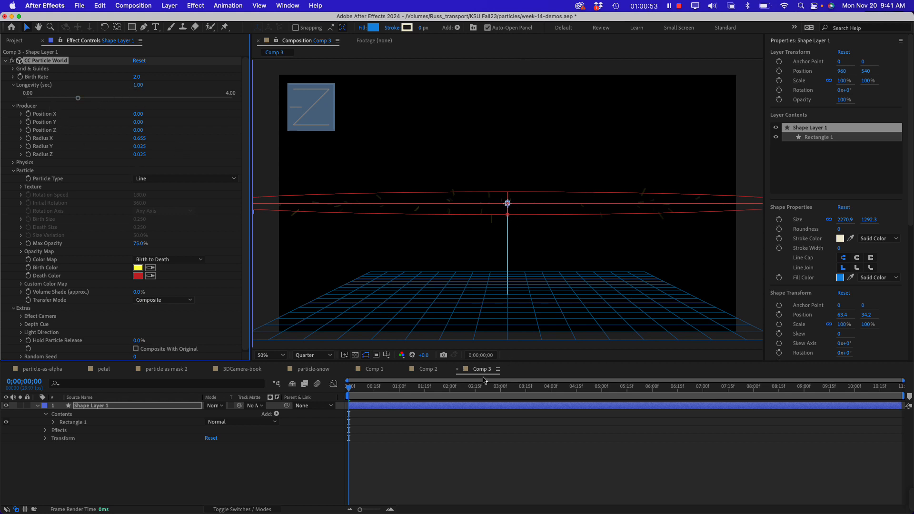
{"action": "left_click", "coordinate": [21, 123]}
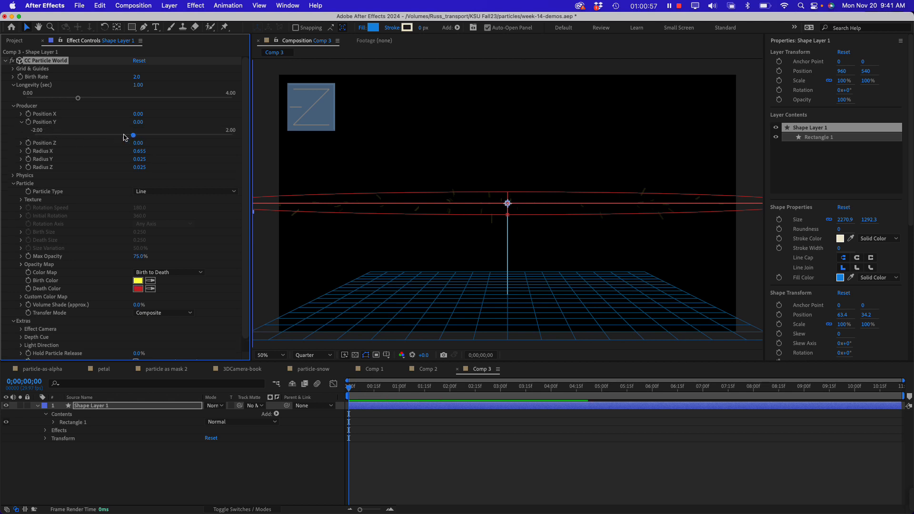
{"action": "left_click_drag", "start_coordinate": [133, 135], "coordinate": [118, 136]}
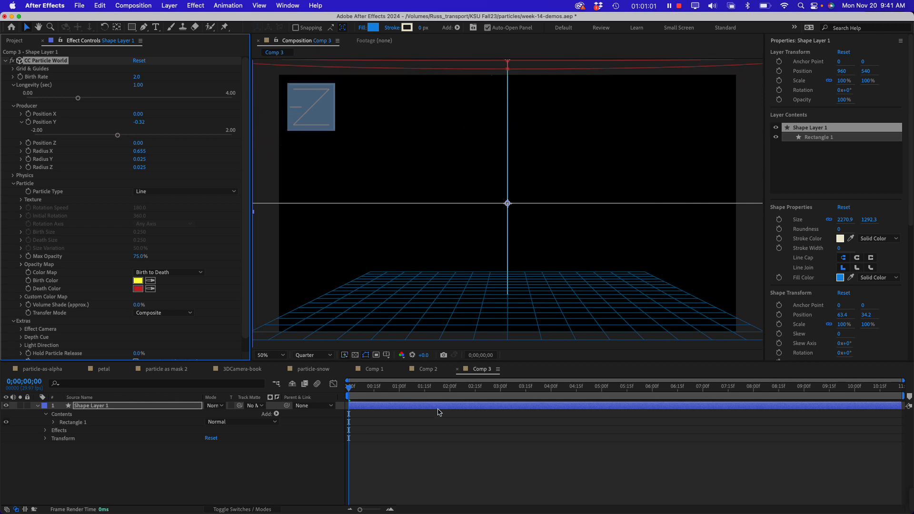
Preview the widened particle shower from the first frame to 0;00;01;15 and collapse the Producer settings
{"action": "key", "text": "space"}
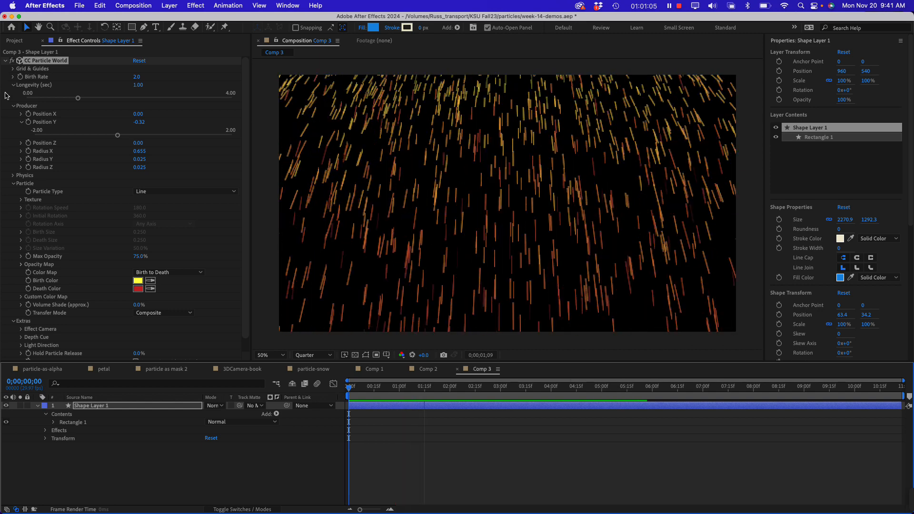
{"action": "key", "text": "space"}
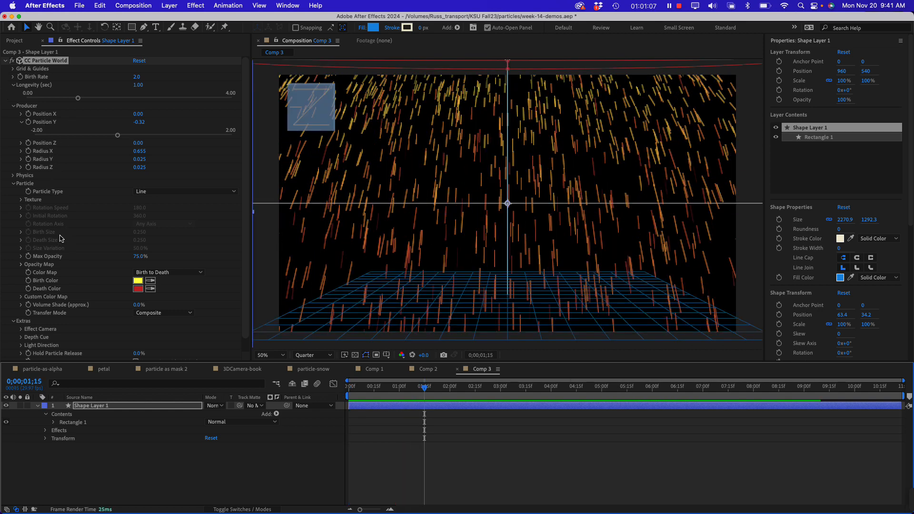
{"action": "scroll", "coordinate": [81, 233], "scroll_direction": "down", "scroll_amount": 1}
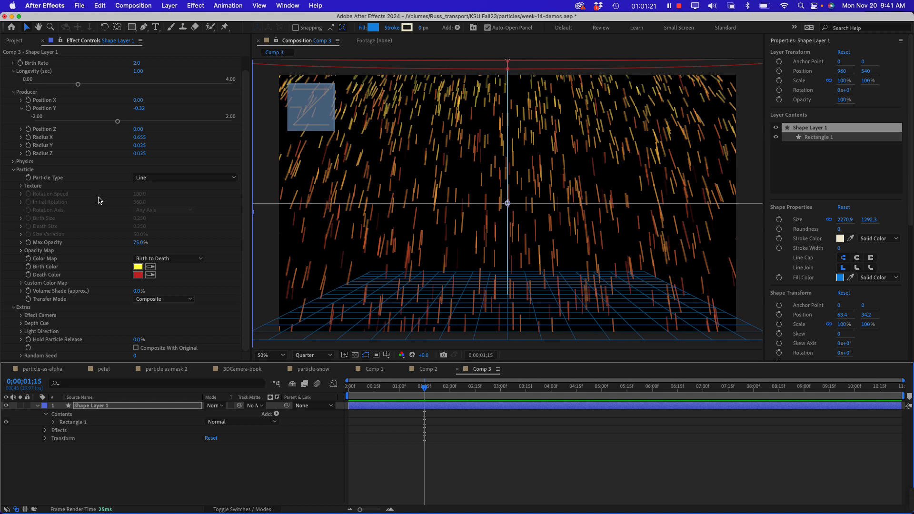
{"action": "left_click", "coordinate": [12, 92]}
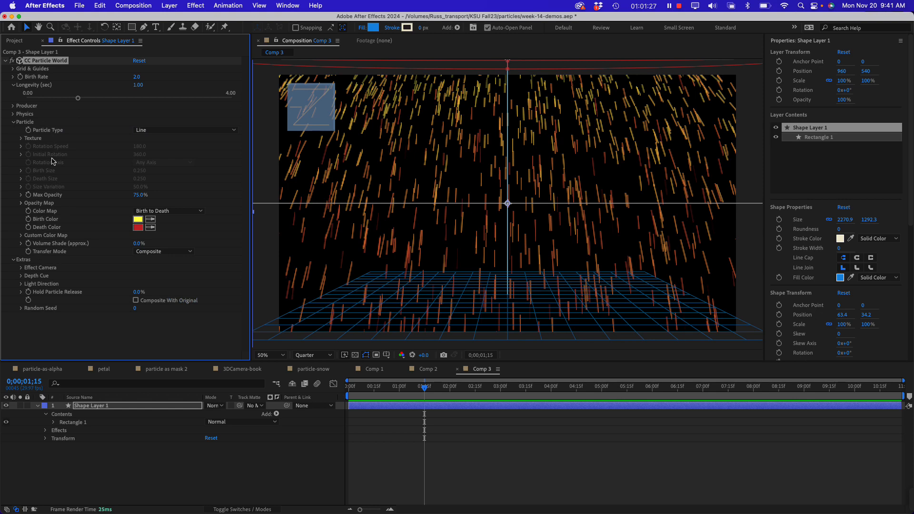
Set the CC Particle World Physics Extra Angle to 1x+91.0° and preview the animation from 0;00;00;01 at 25% magnification
{"action": "left_click", "coordinate": [13, 114]}
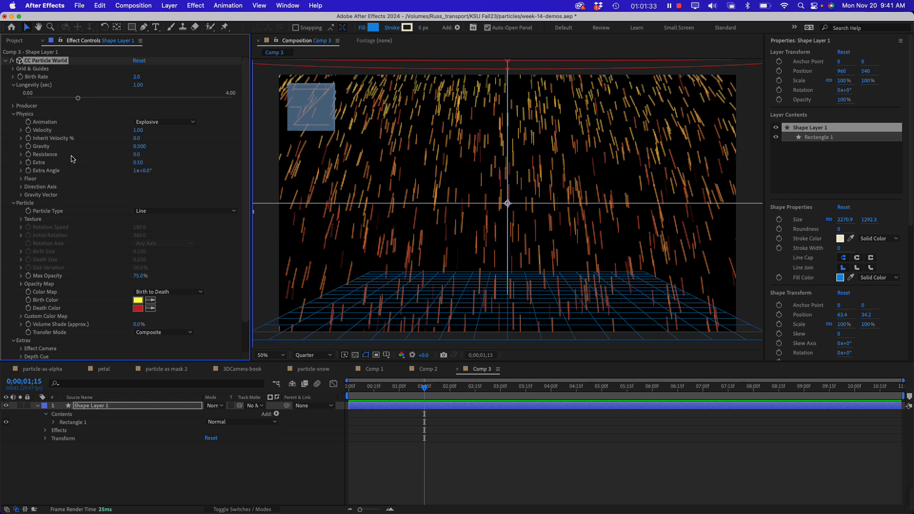
{"action": "left_click", "coordinate": [21, 162]}
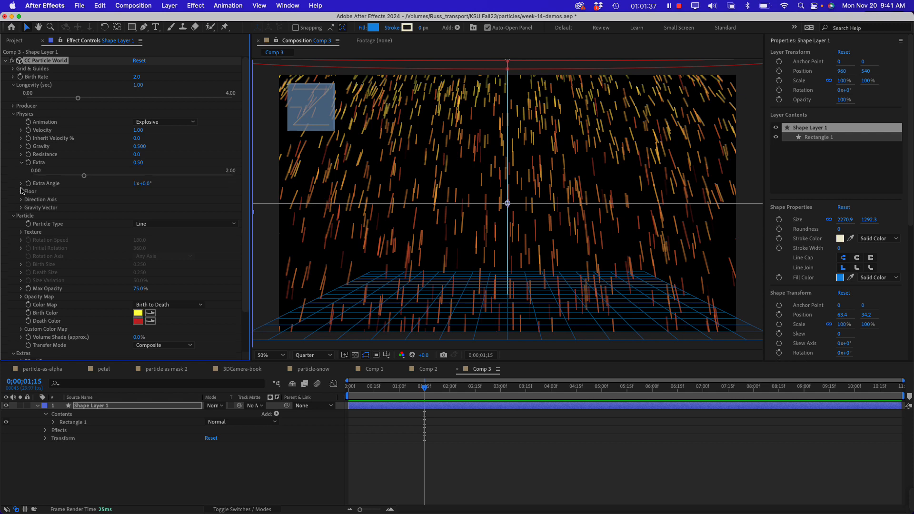
{"action": "left_click", "coordinate": [21, 183]}
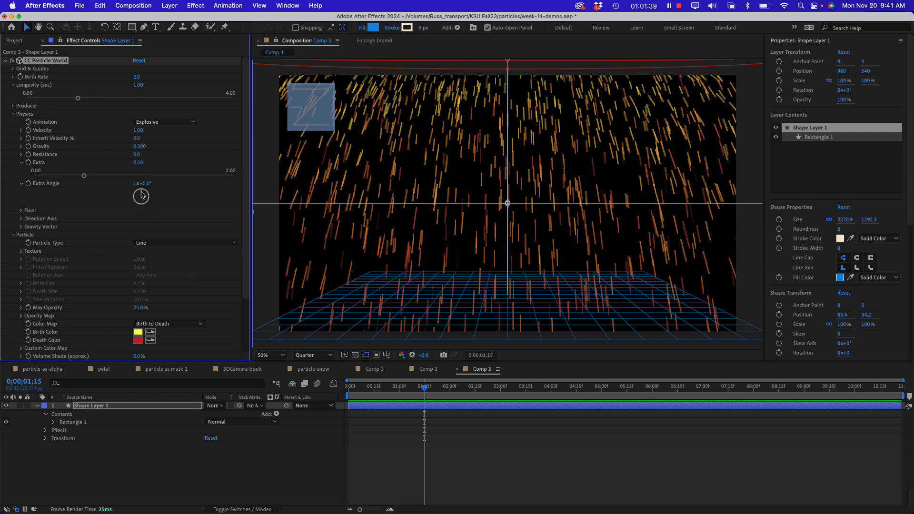
{"action": "left_click_drag", "start_coordinate": [141, 195], "coordinate": [150, 199]}
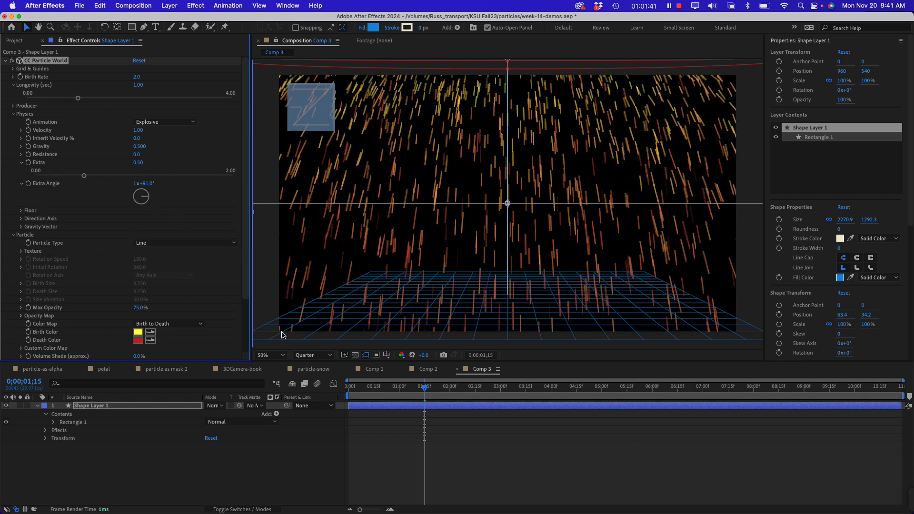
{"action": "left_click_drag", "start_coordinate": [424, 387], "coordinate": [344, 389]}
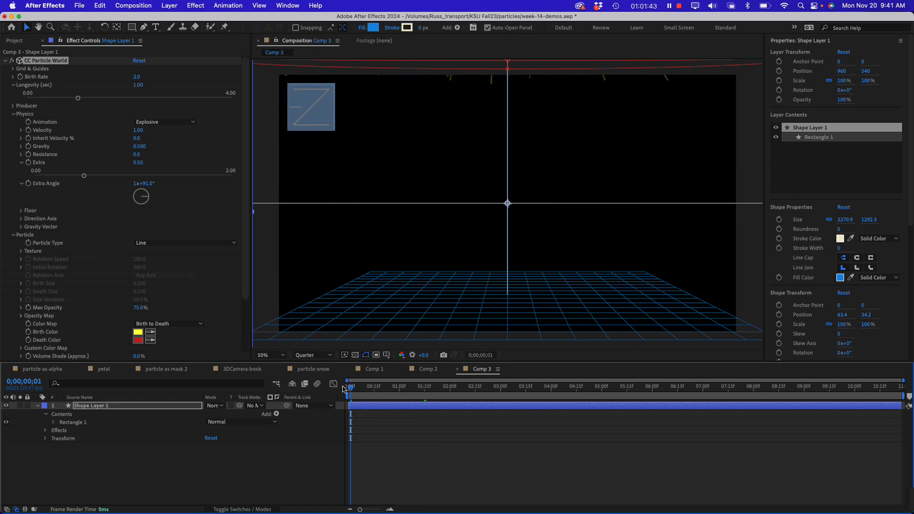
{"action": "key", "text": "space"}
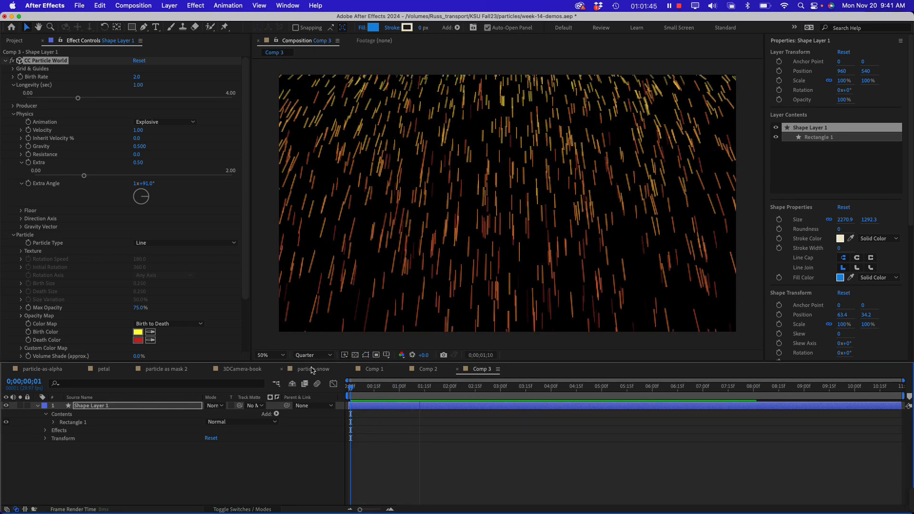
{"action": "key", "text": "comma"}
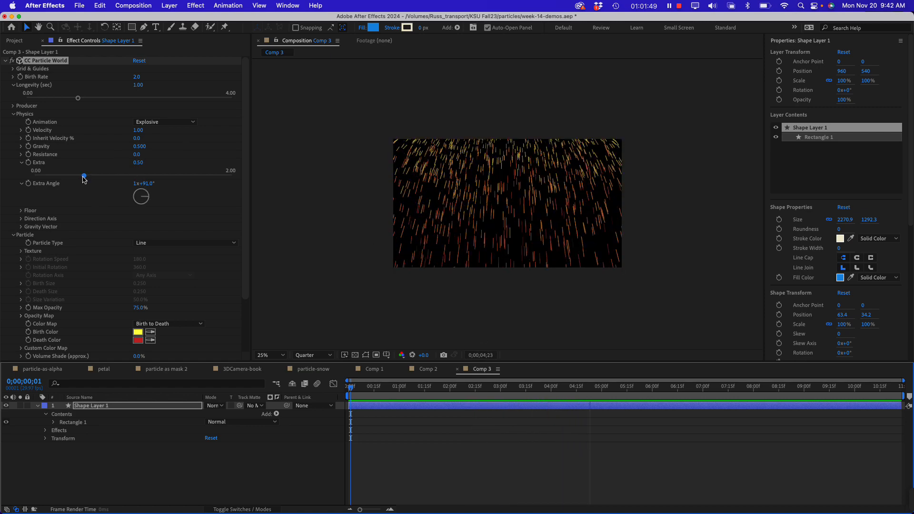
Turn the Physics Extra Angle to 1x+235.0° during playback and stop the preview at 0;00;07;21
{"action": "left_click", "coordinate": [137, 206]}
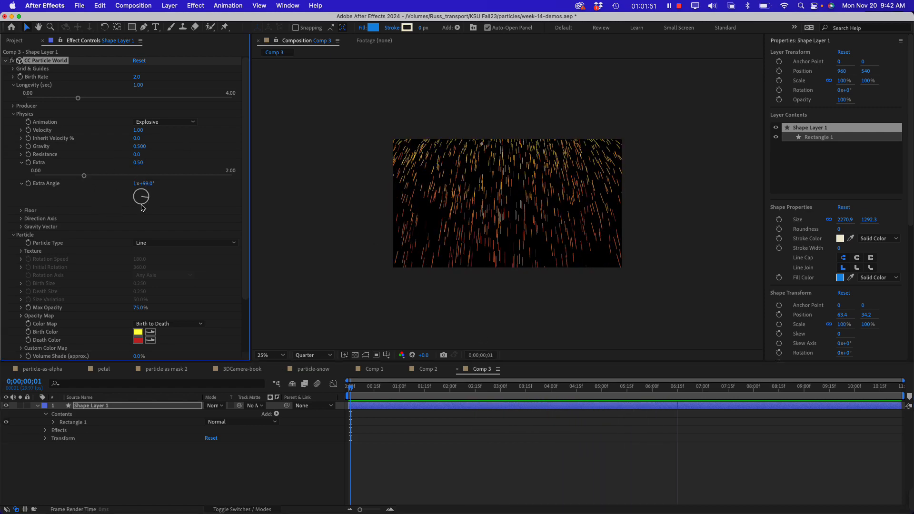
{"action": "left_click_drag", "start_coordinate": [138, 207], "coordinate": [136, 203]}
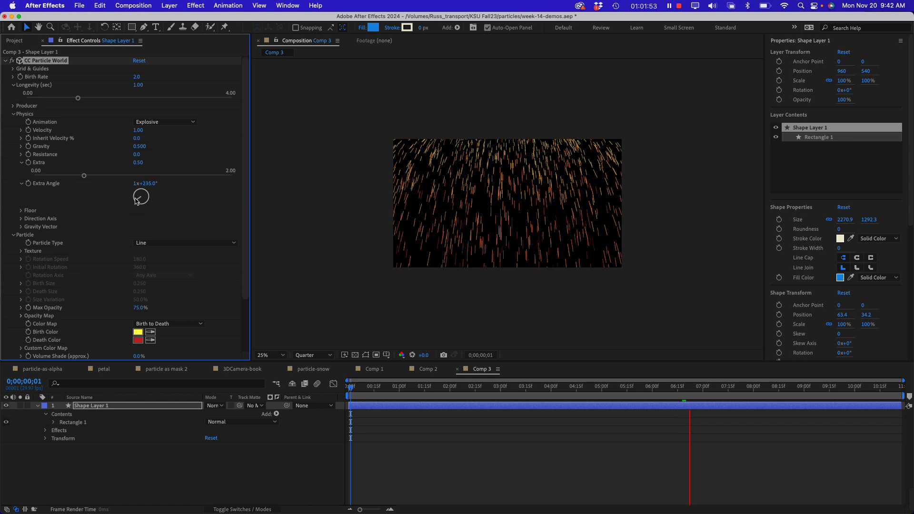
{"action": "key", "text": "space"}
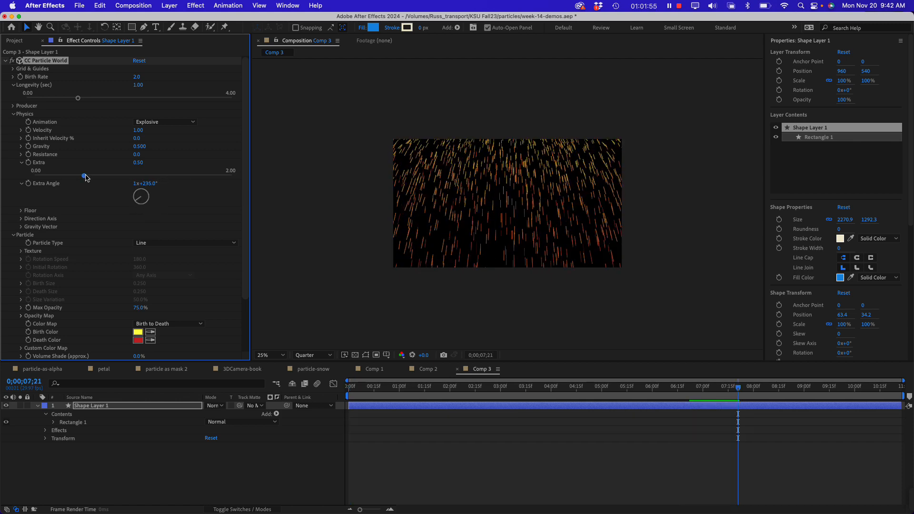
Set the Physics Extra value to 1.44 and the Extra Angle to 1x+134.0°, checking the motion in a preview
{"action": "left_click_drag", "start_coordinate": [86, 177], "coordinate": [177, 176]}
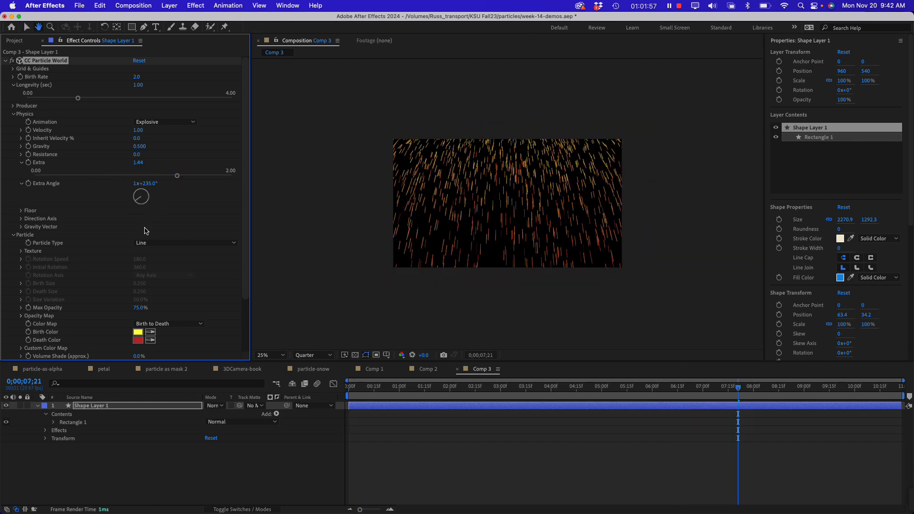
{"action": "key", "text": "space"}
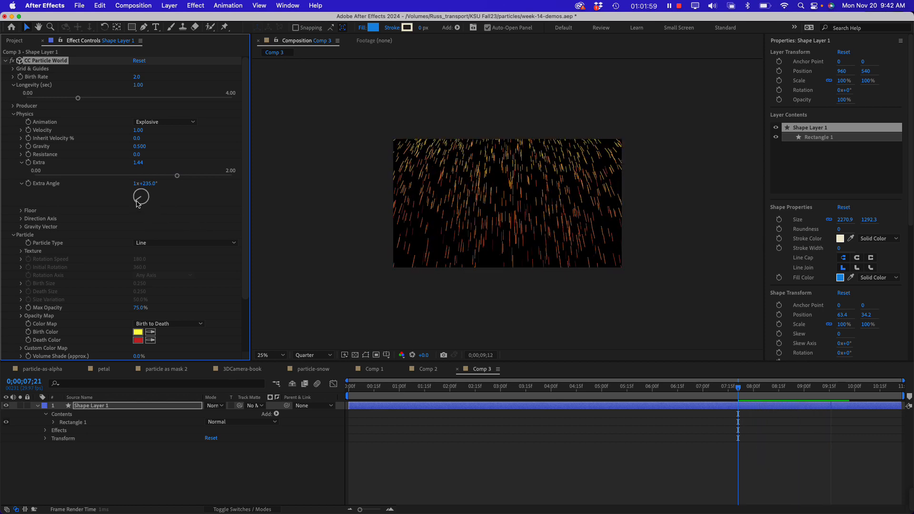
{"action": "left_click_drag", "start_coordinate": [138, 205], "coordinate": [151, 208]}
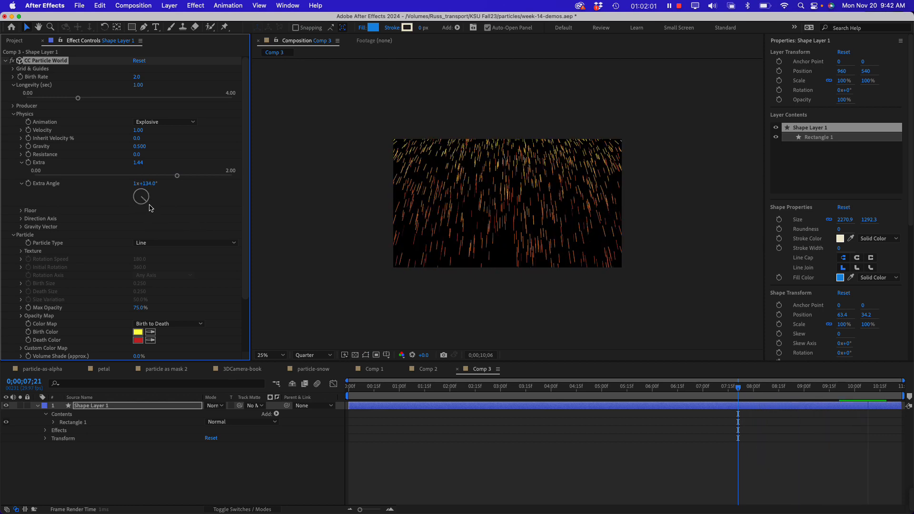
{"action": "key", "text": "space"}
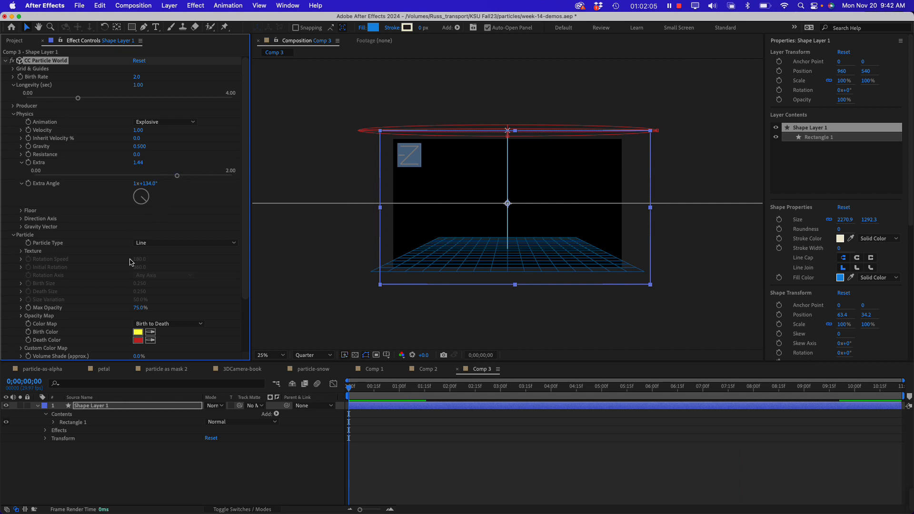
Collapse the Physics and Extras settings, and change the Particle Type to Shaded Sphere with the preview playing
{"action": "scroll", "coordinate": [133, 267], "scroll_direction": "down", "scroll_amount": 3}
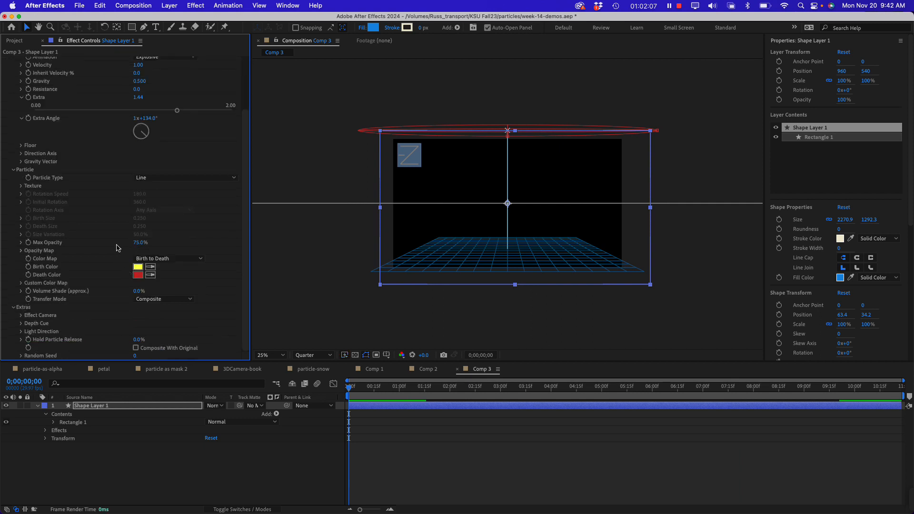
{"action": "scroll", "coordinate": [118, 250], "scroll_direction": "up", "scroll_amount": 3}
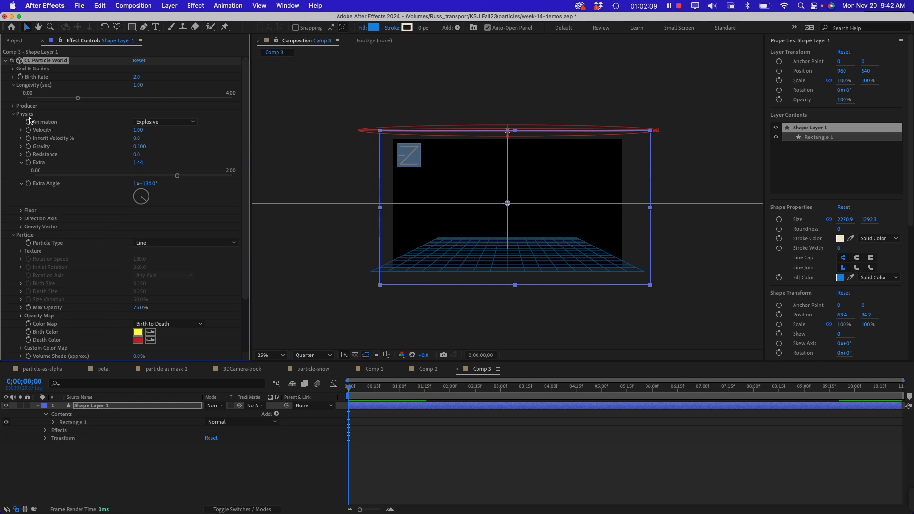
{"action": "left_click", "coordinate": [13, 114]}
{"action": "left_click", "coordinate": [13, 122]}
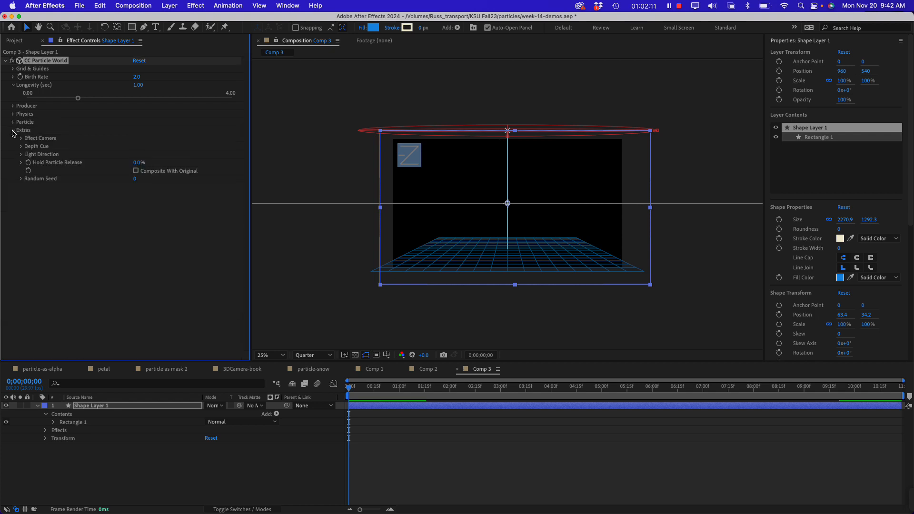
{"action": "left_click", "coordinate": [13, 131]}
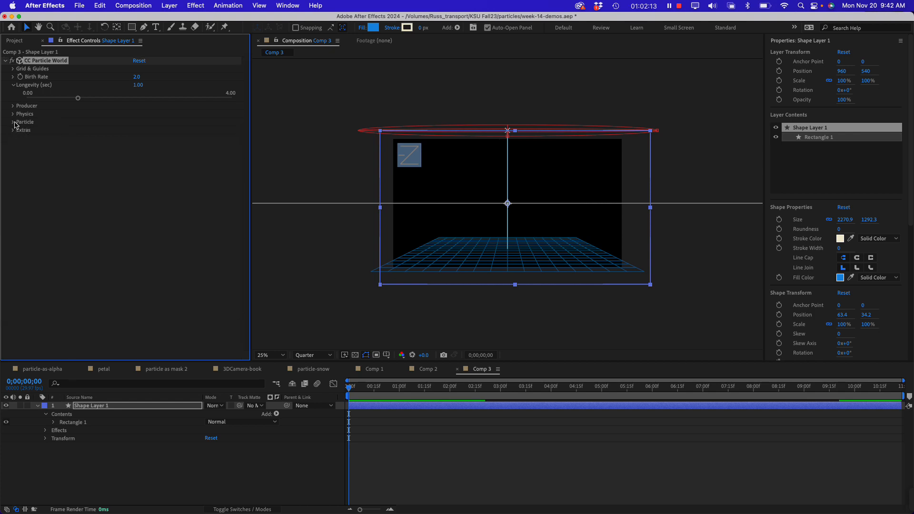
{"action": "left_click", "coordinate": [13, 122]}
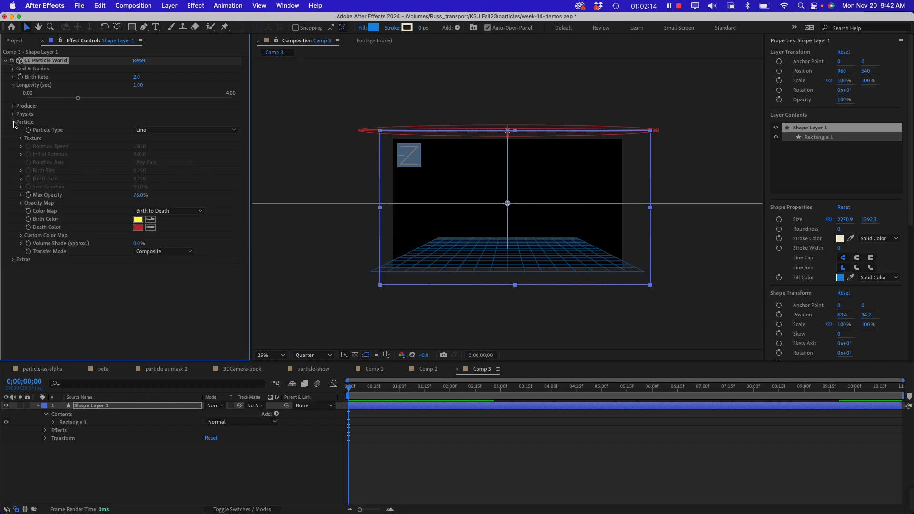
{"action": "left_click", "coordinate": [174, 130]}
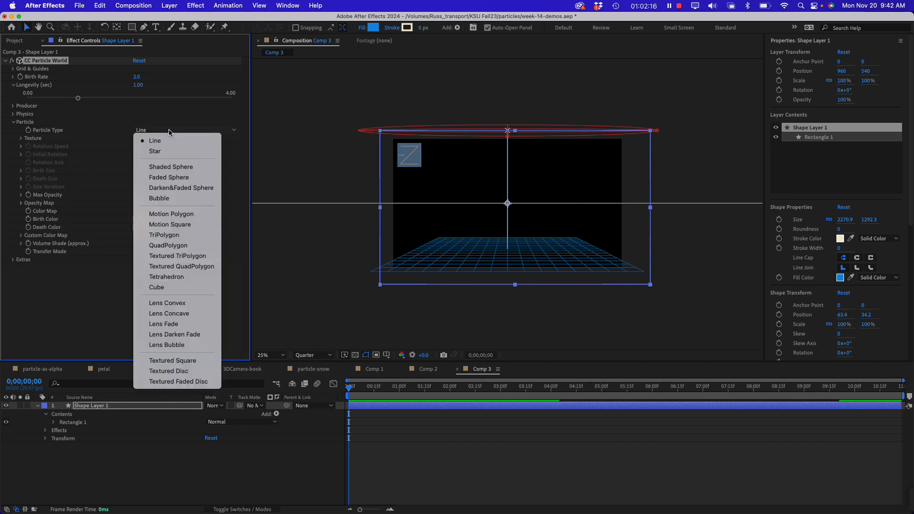
{"action": "left_click", "coordinate": [172, 167]}
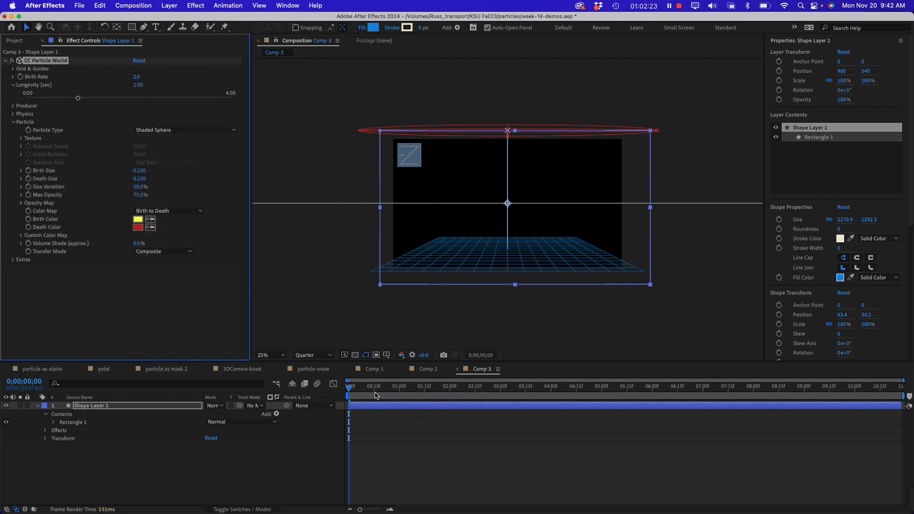
{"action": "key", "text": "space"}
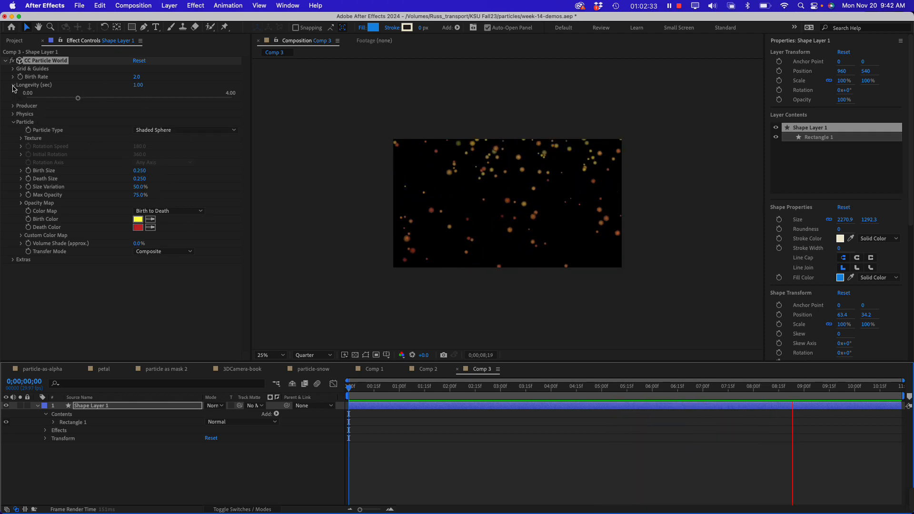
Move the particle Producer lower in the frame by setting its Position Y to -0.03
{"action": "left_click", "coordinate": [13, 106]}
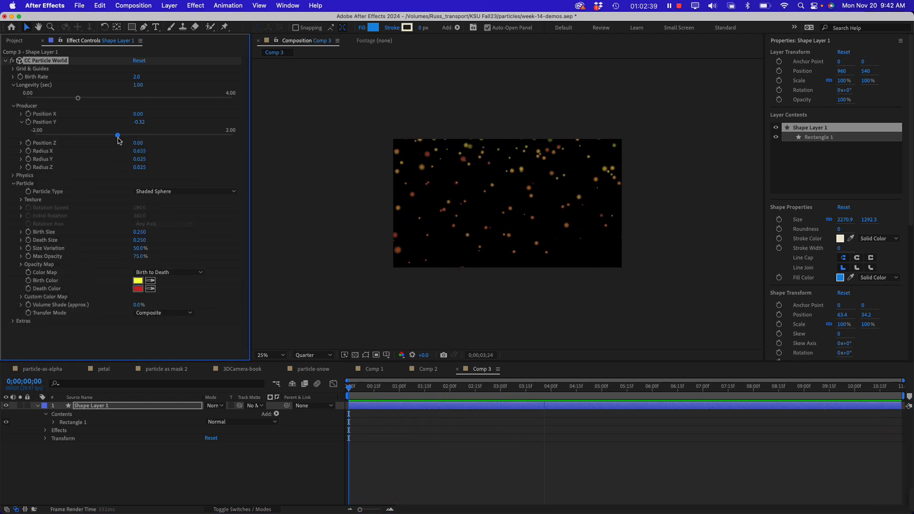
{"action": "left_click_drag", "start_coordinate": [118, 136], "coordinate": [138, 136]}
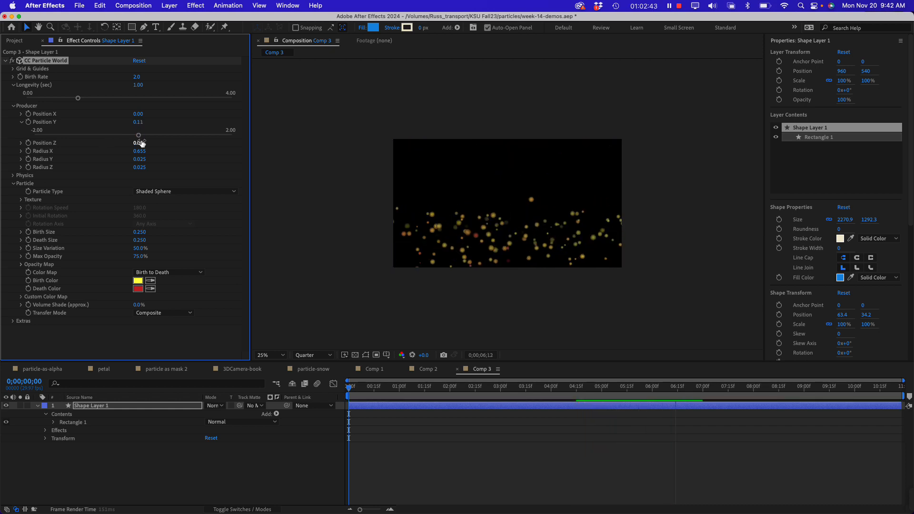
{"action": "left_click_drag", "start_coordinate": [138, 137], "coordinate": [134, 138]}
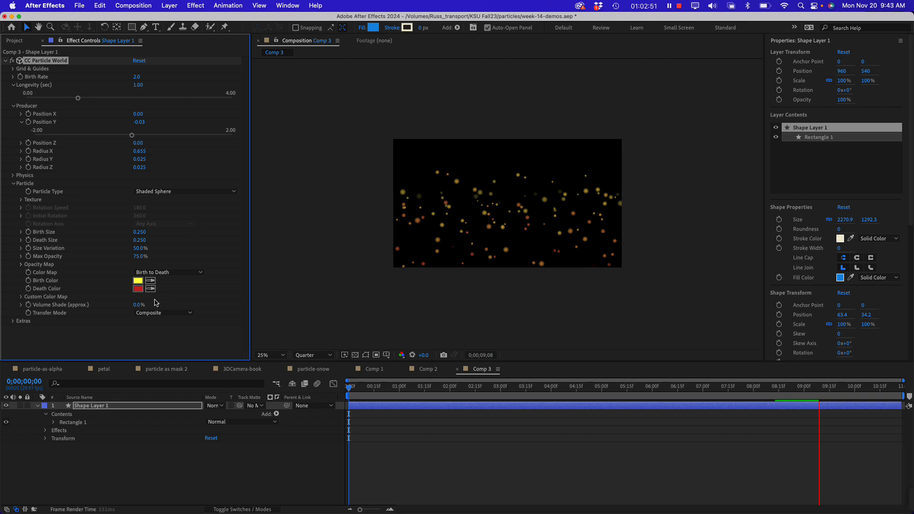
Set the particles' Birth Color to near-white F9F9F9 and their Death Color to pale grey C4B4B4
{"action": "left_click", "coordinate": [137, 282]}
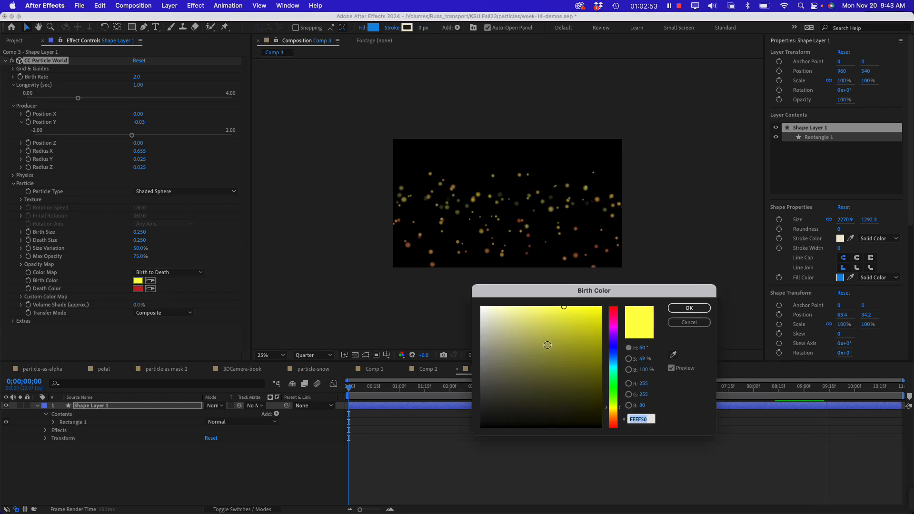
{"action": "left_click_drag", "start_coordinate": [548, 346], "coordinate": [481, 309]}
{"action": "left_click", "coordinate": [689, 308]}
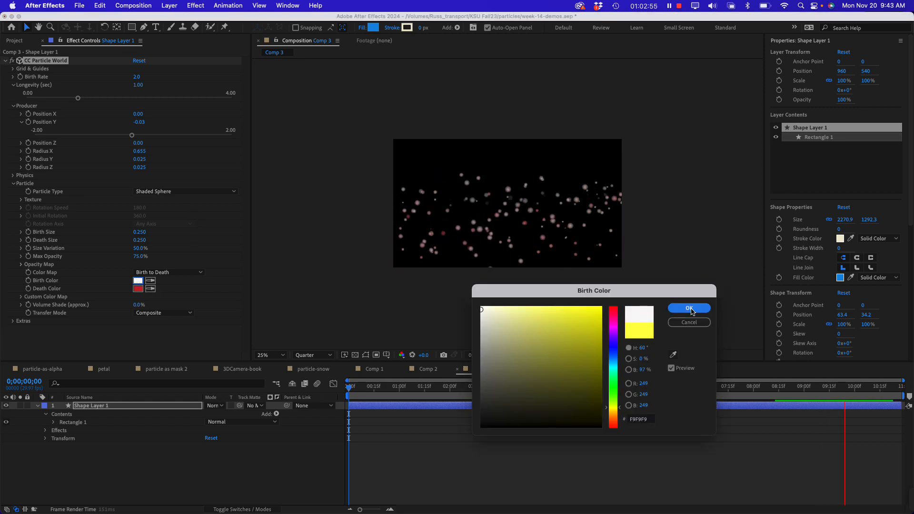
{"action": "left_click", "coordinate": [138, 289]}
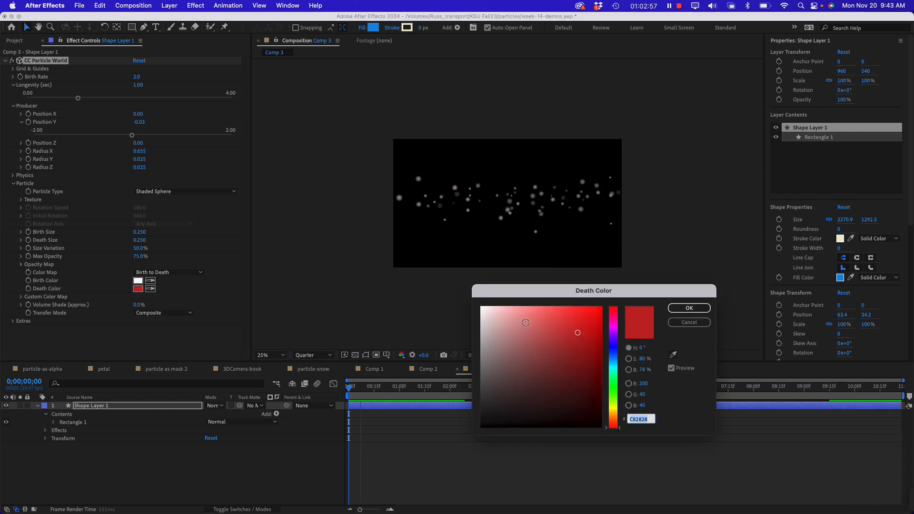
{"action": "left_click_drag", "start_coordinate": [521, 324], "coordinate": [472, 327]}
{"action": "left_click", "coordinate": [490, 335]}
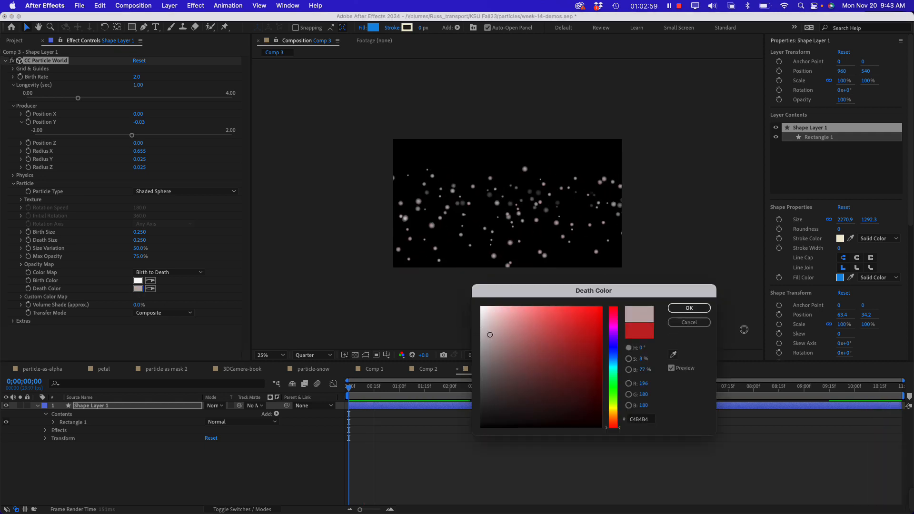
{"action": "left_click", "coordinate": [689, 309]}
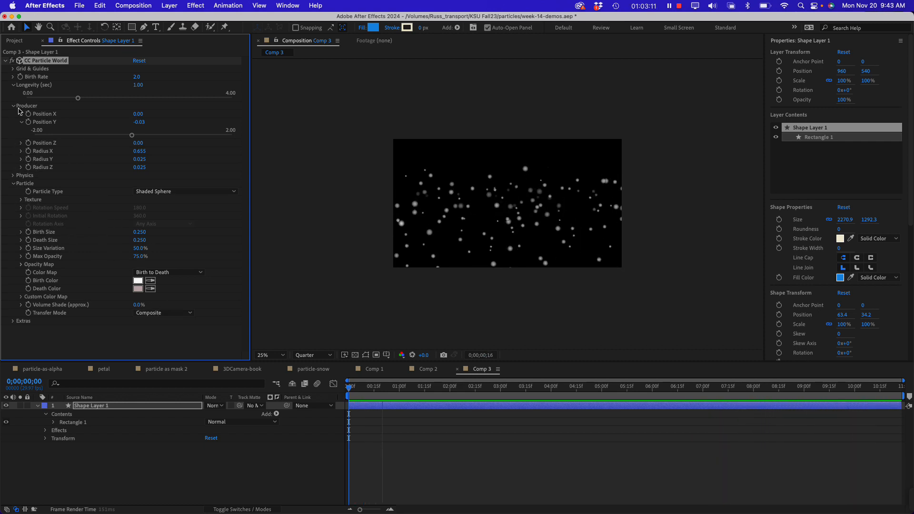
Expand the Physics settings of CC Particle World and set Gravity to 0 and Resistance to 1.8
{"action": "left_click", "coordinate": [13, 176]}
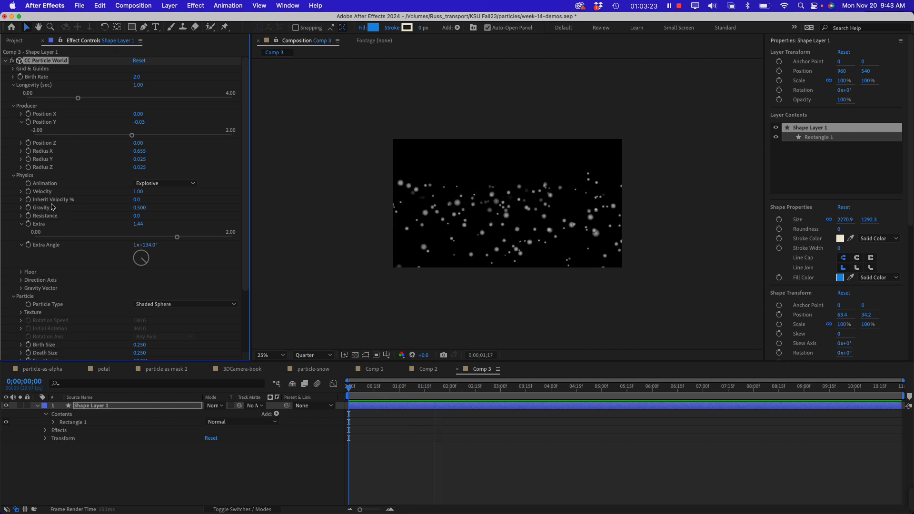
{"action": "left_click", "coordinate": [134, 208]}
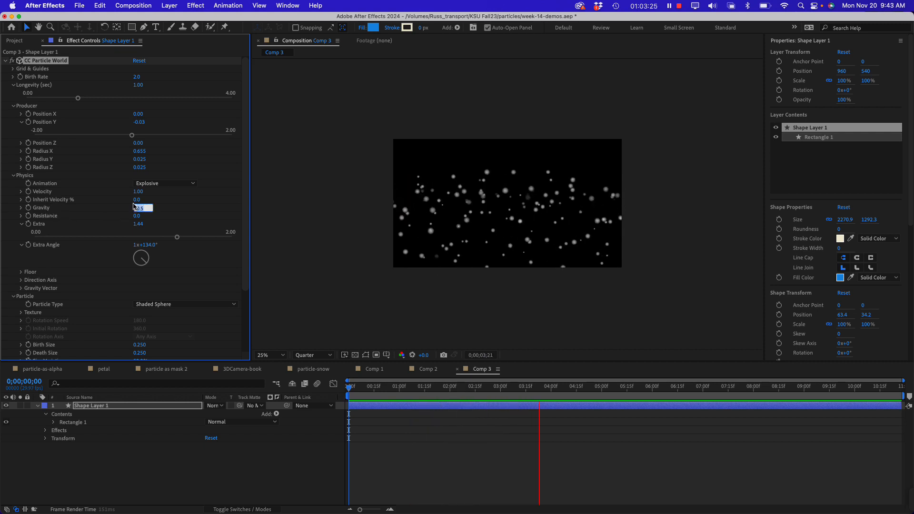
{"action": "type", "text": "0"}
{"action": "key", "text": "Return"}
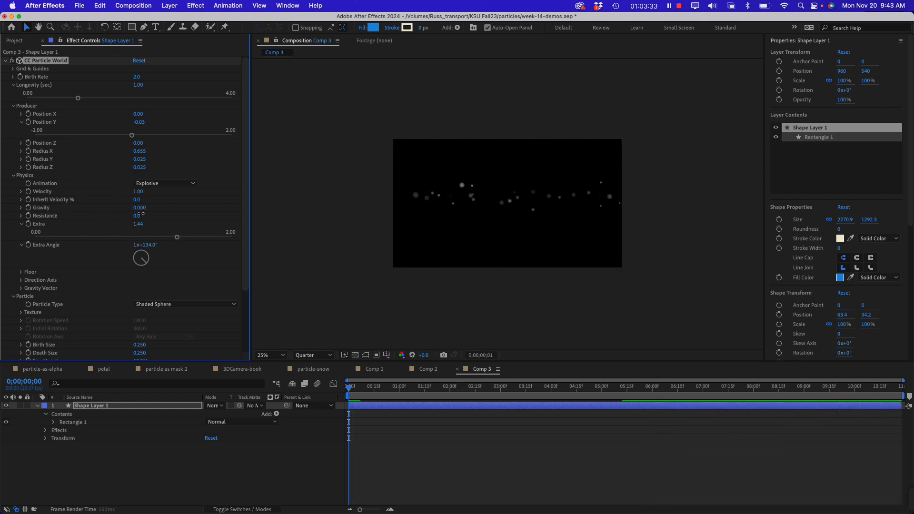
{"action": "left_click_drag", "start_coordinate": [146, 215], "coordinate": [154, 215]}
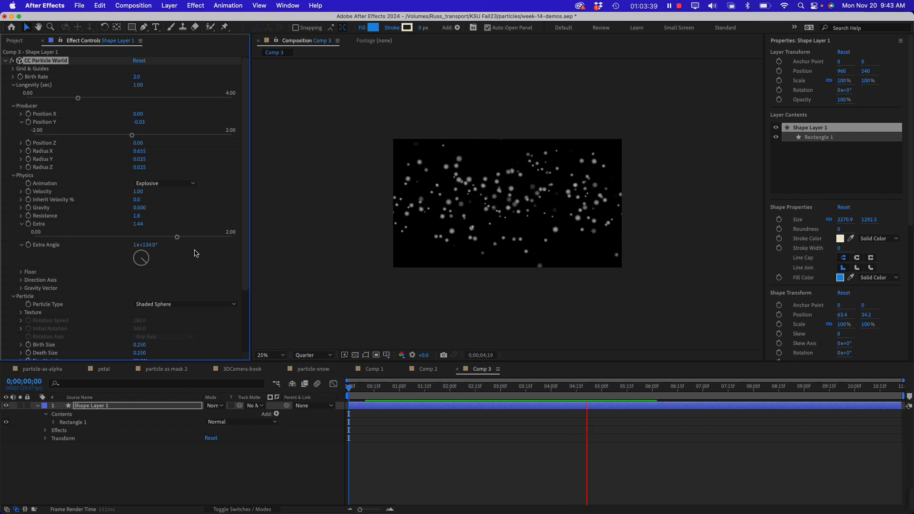
Collapse the Producer, Longevity and Physics settings, and narrow the effect settings area to widen the composition view
{"action": "left_click", "coordinate": [13, 106]}
{"action": "left_click", "coordinate": [14, 85]}
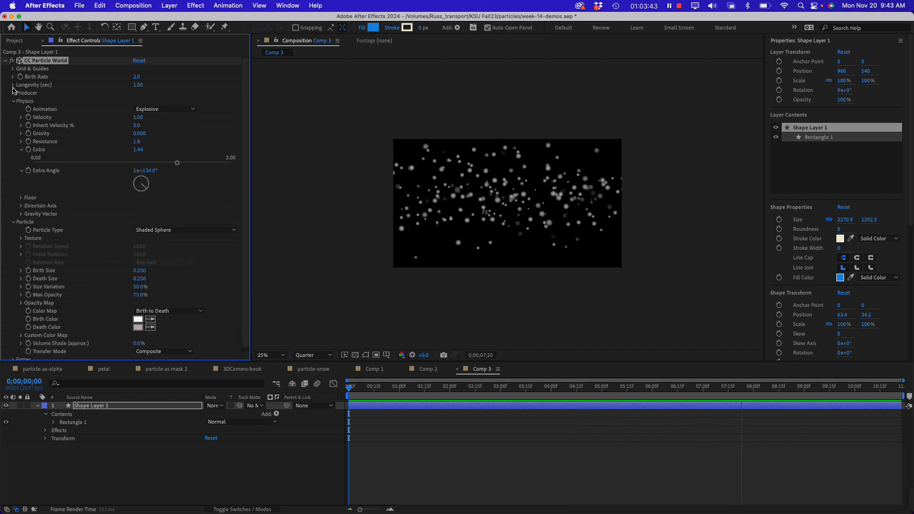
{"action": "left_click", "coordinate": [13, 101]}
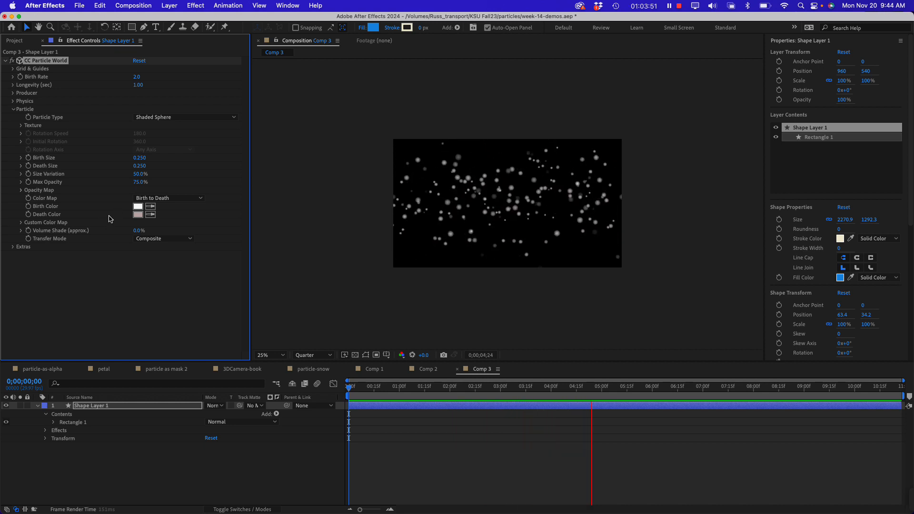
{"action": "left_click", "coordinate": [103, 294]}
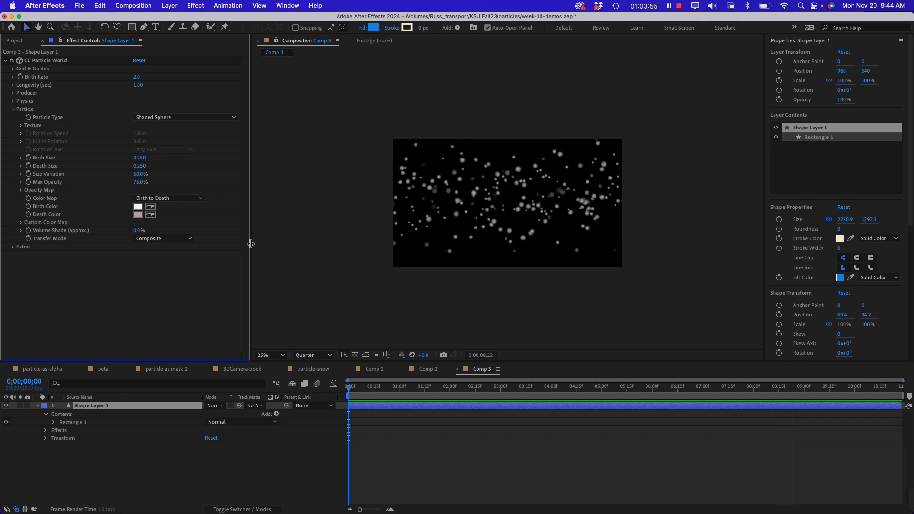
{"action": "left_click_drag", "start_coordinate": [251, 244], "coordinate": [235, 243]}
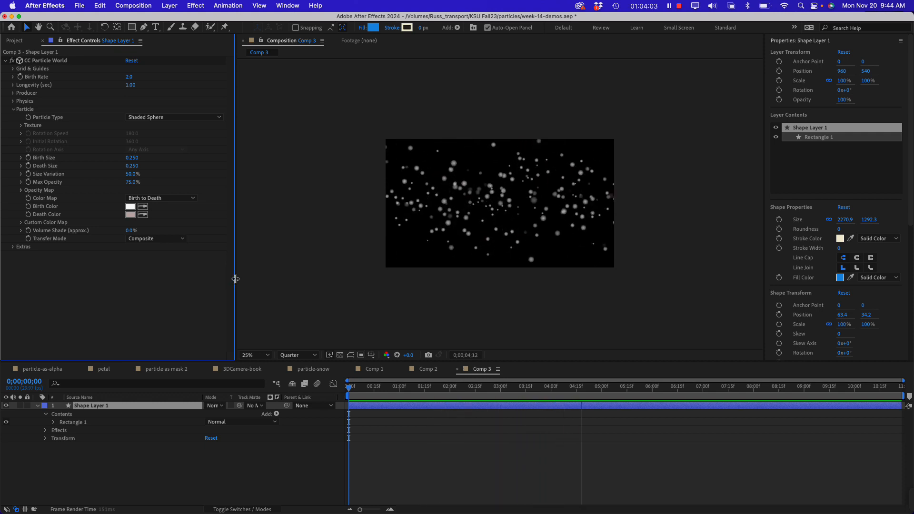
{"action": "left_click_drag", "start_coordinate": [236, 279], "coordinate": [223, 277]}
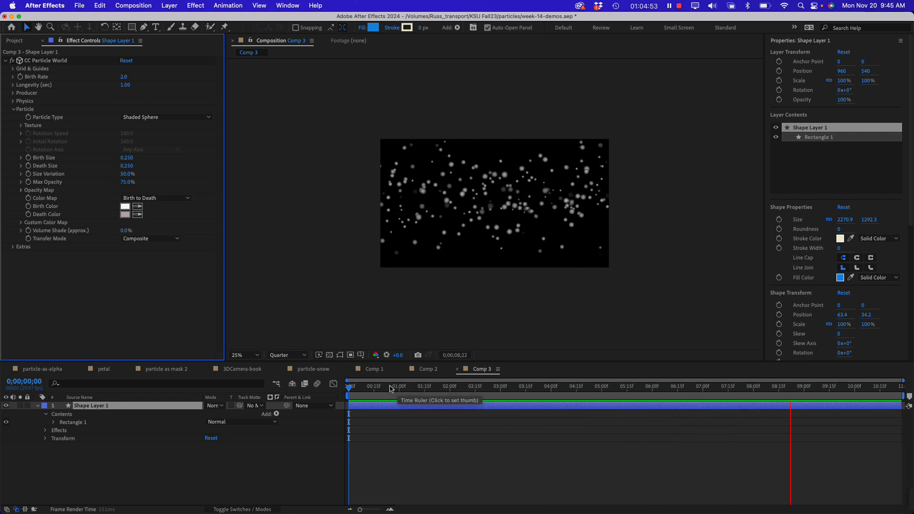
Return the playhead to the start of Comp 3 and preview the particle animation from there
{"action": "left_click", "coordinate": [359, 388]}
{"action": "left_click", "coordinate": [349, 388]}
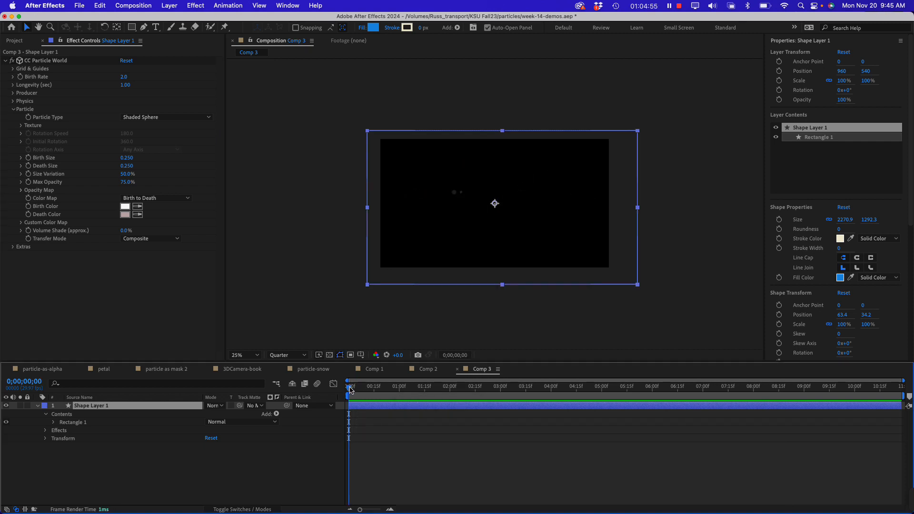
{"action": "key", "text": "space"}
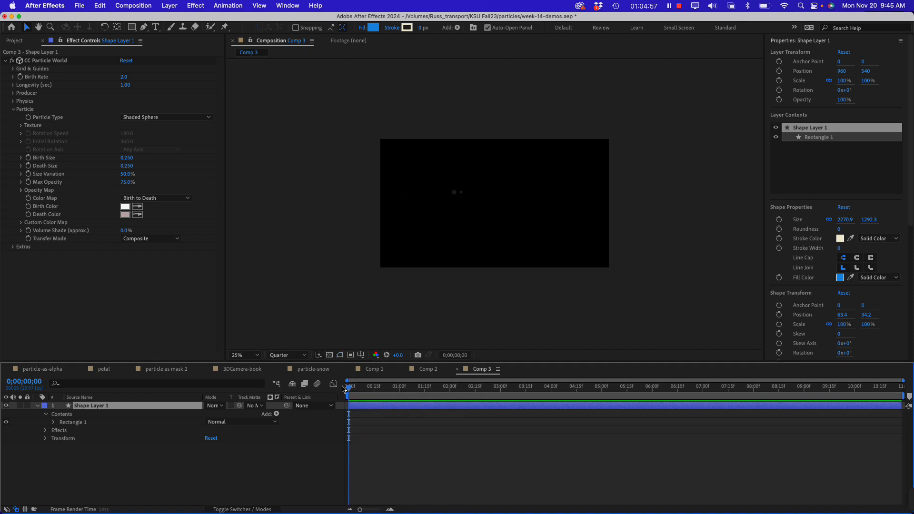